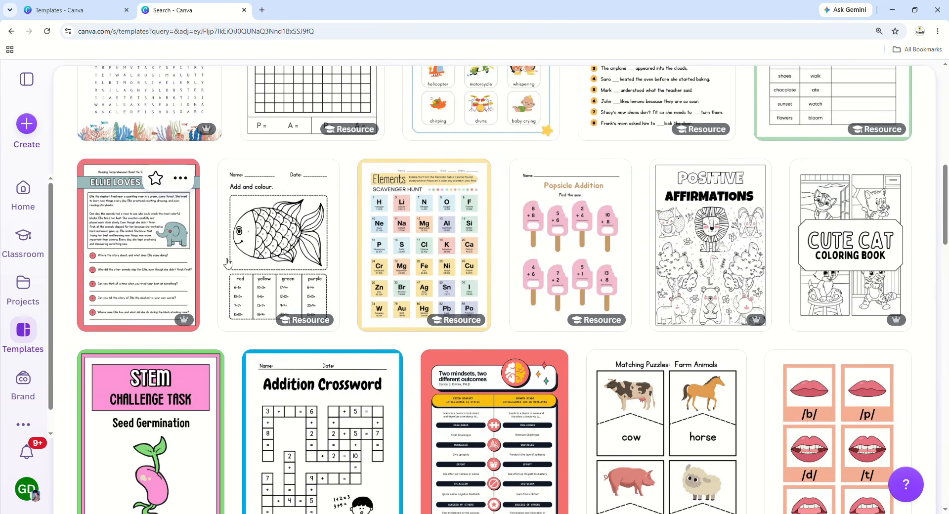
# Return to the 'Templates - Canva' tab and go to the top of the templates page.
pyautogui.scroll(-2, 769, 242)
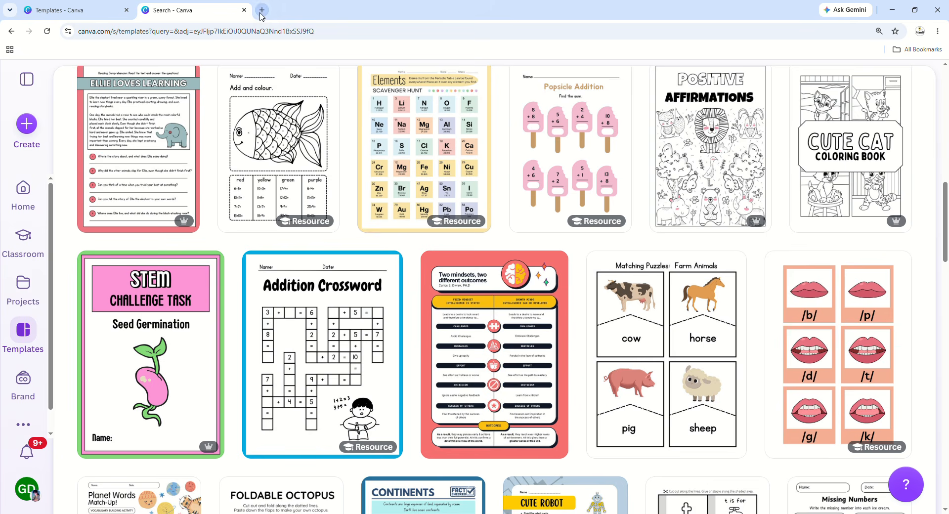
pyautogui.click(62, 10)
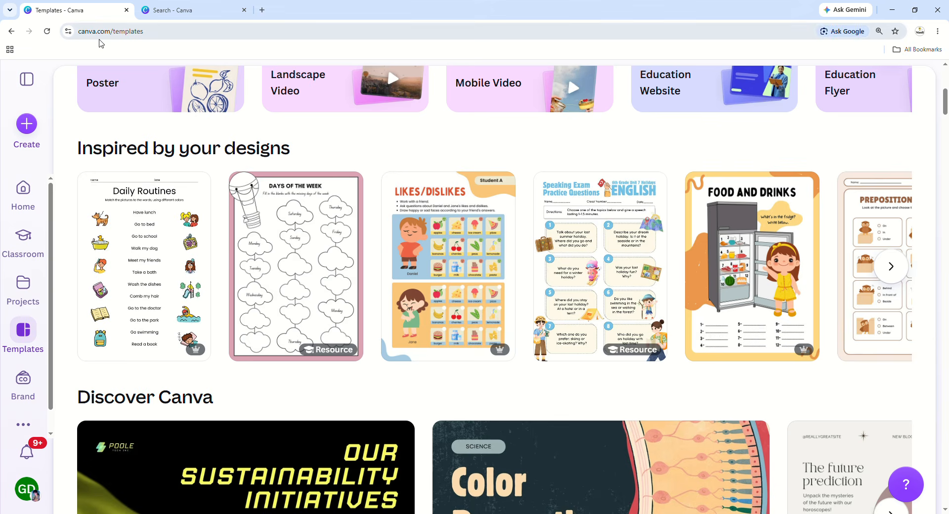
pyautogui.scroll(7, 13, 154)
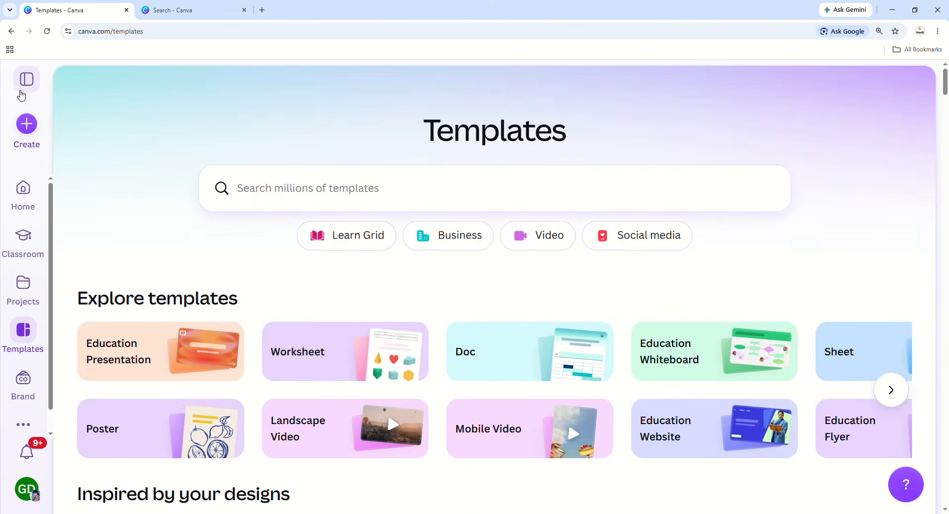
# Go to Canva's Home page, browse the Recents designs, and zoom the browser in with Ctrl++.
pyautogui.click(23, 189)
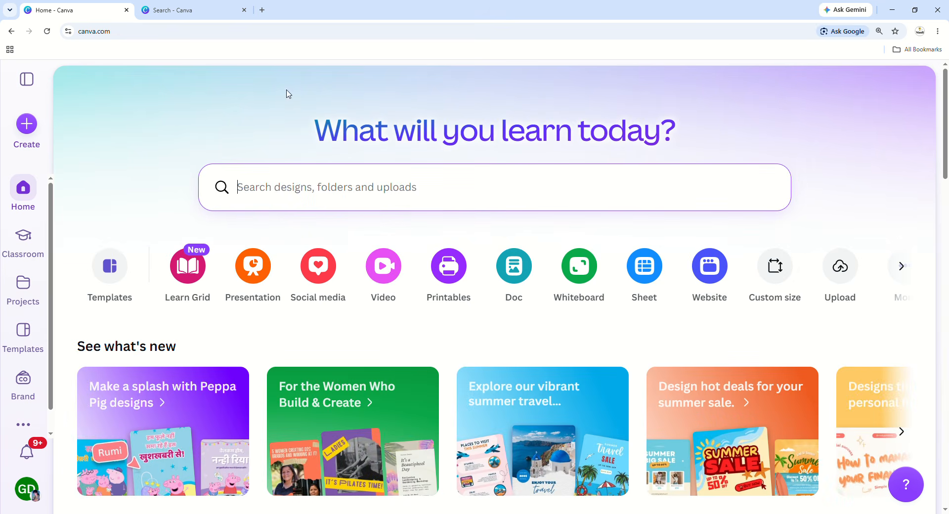
pyautogui.scroll(-2, 730, 409)
pyautogui.scroll(-6, 729, 409)
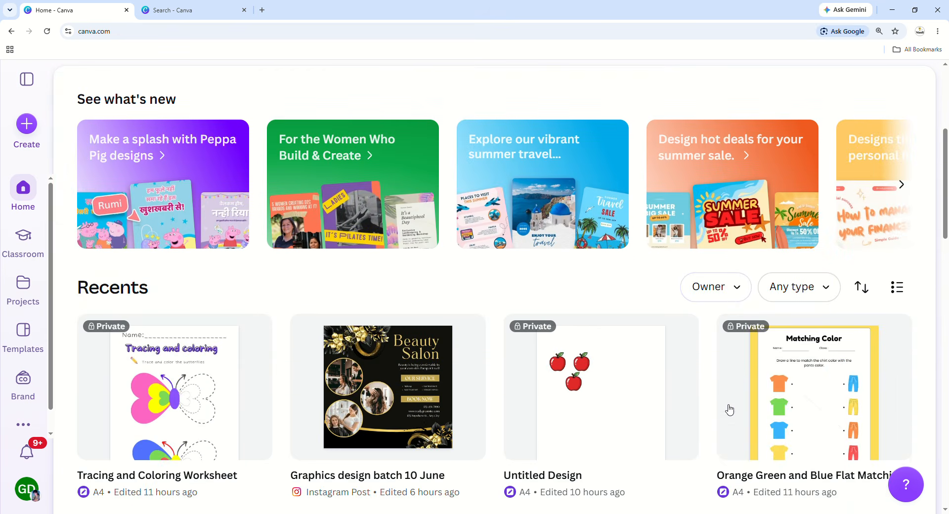
pyautogui.scroll(-10, 730, 409)
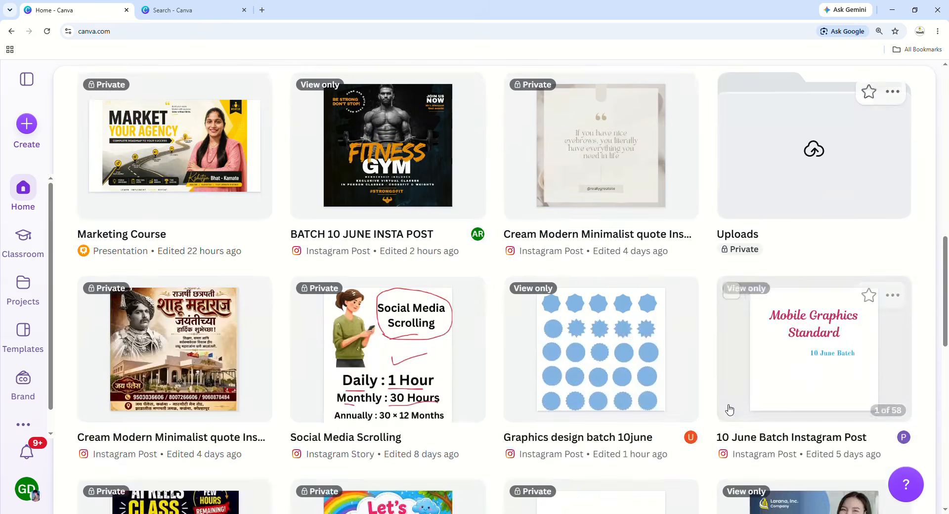
pyautogui.scroll(18, 729, 409)
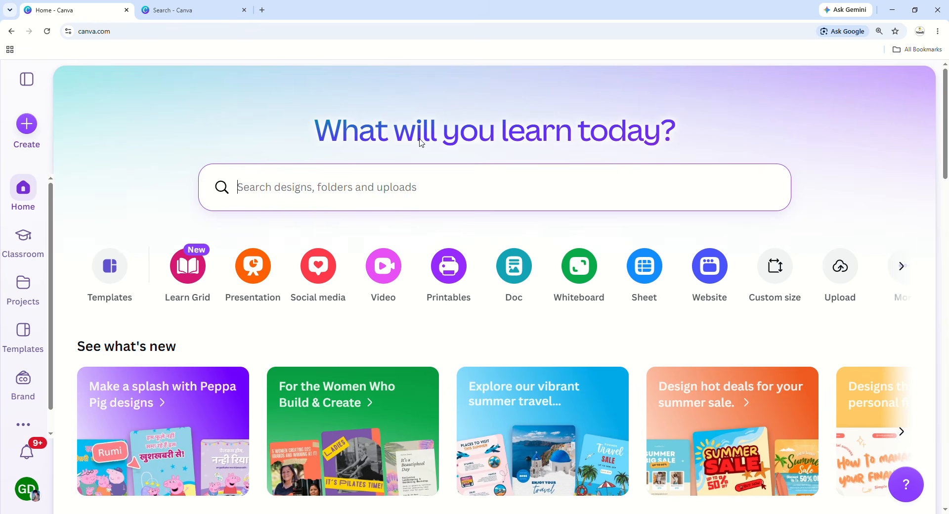
pyautogui.scroll(-8, 698, 212)
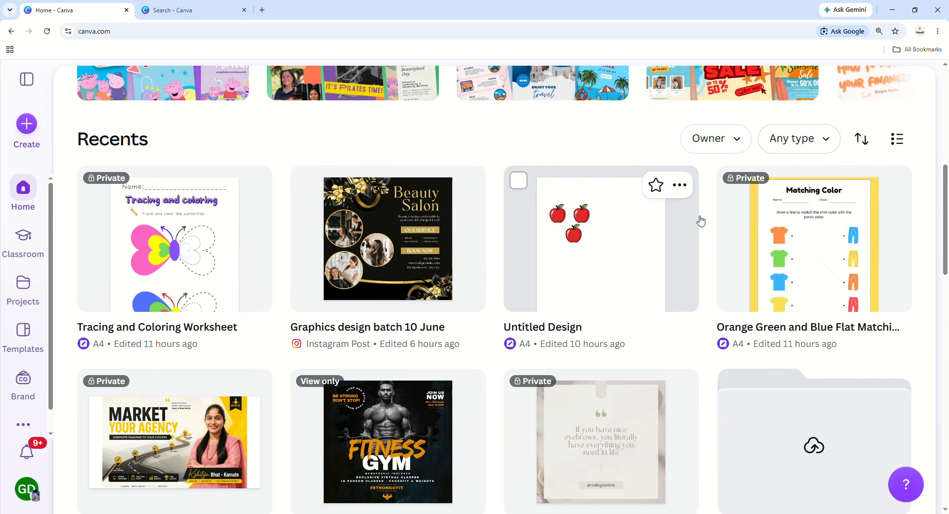
pyautogui.scroll(-4, 699, 221)
pyautogui.scroll(-17, 700, 221)
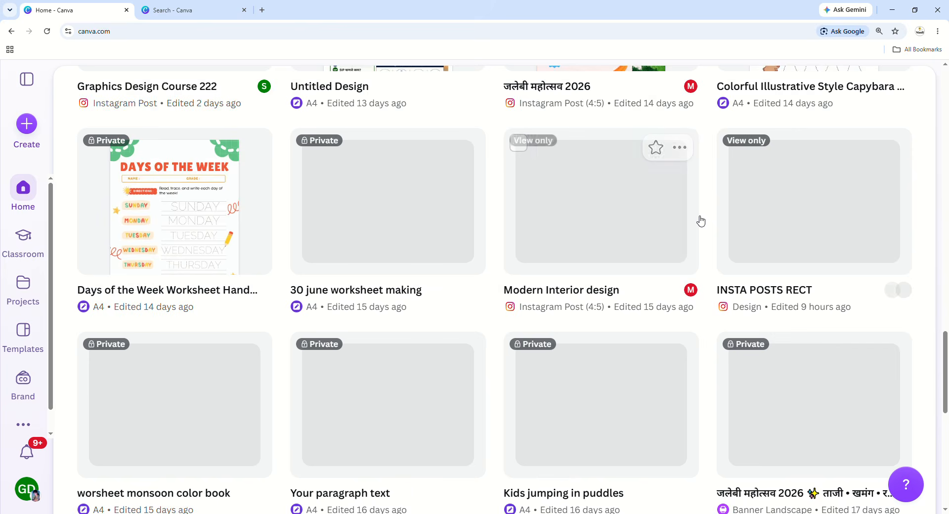
pyautogui.scroll(-3, 699, 221)
pyautogui.scroll(5, 701, 221)
pyautogui.scroll(20, 699, 220)
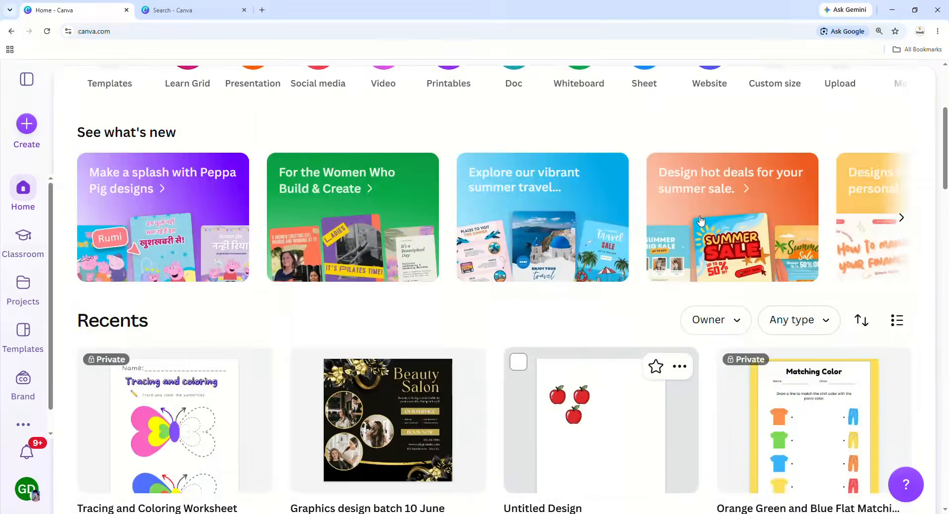
pyautogui.scroll(-1, 310, 324)
pyautogui.scroll(-1, 310, 324)
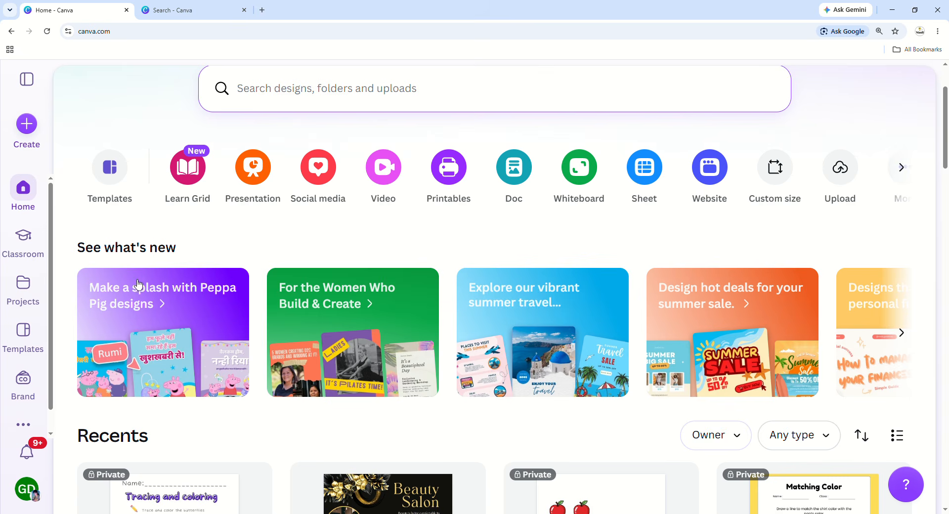
pyautogui.scroll(-2, 215, 263)
pyautogui.scroll(-2, 215, 263)
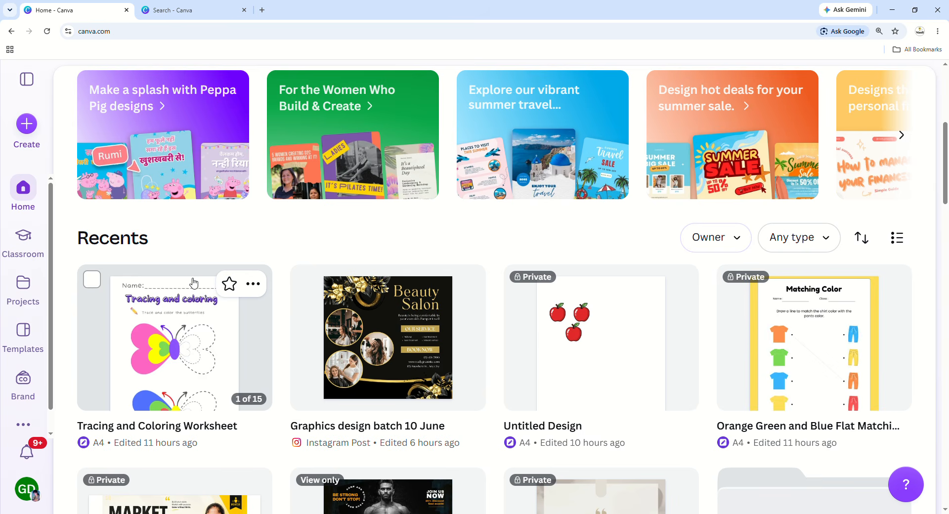
pyautogui.scroll(-8, 619, 335)
pyautogui.scroll(11, 619, 335)
pyautogui.scroll(3, 292, 322)
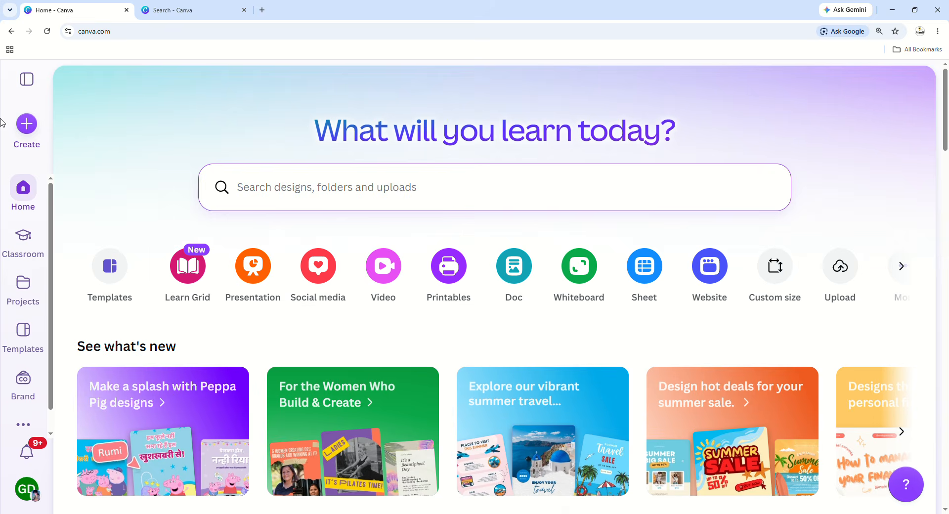
pyautogui.hotkey('ctrl', '+')
pyautogui.hotkey('ctrl', '+')
pyautogui.hotkey('ctrl', '+')
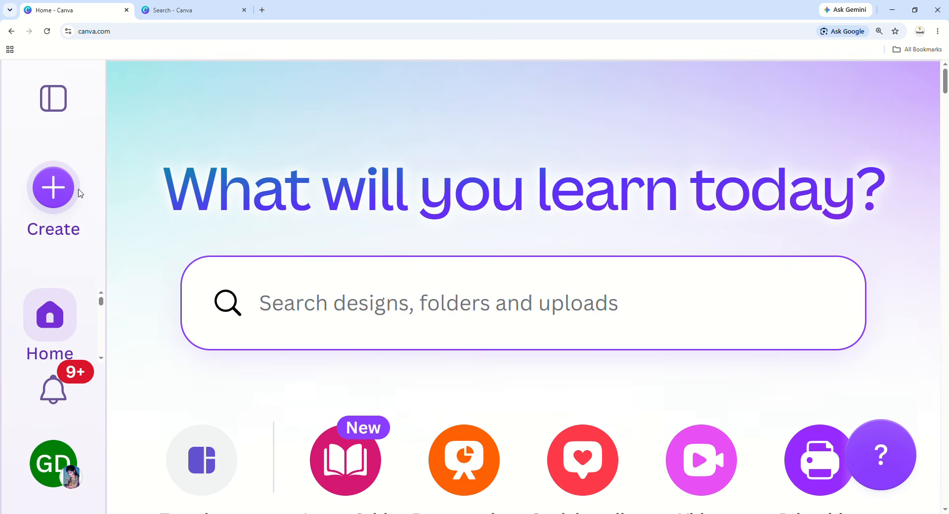
# Open the 'Create a design' dialog from the Create button in the sidebar.
pyautogui.scroll(-2, 79, 193)
pyautogui.scroll(-2, 56, 208)
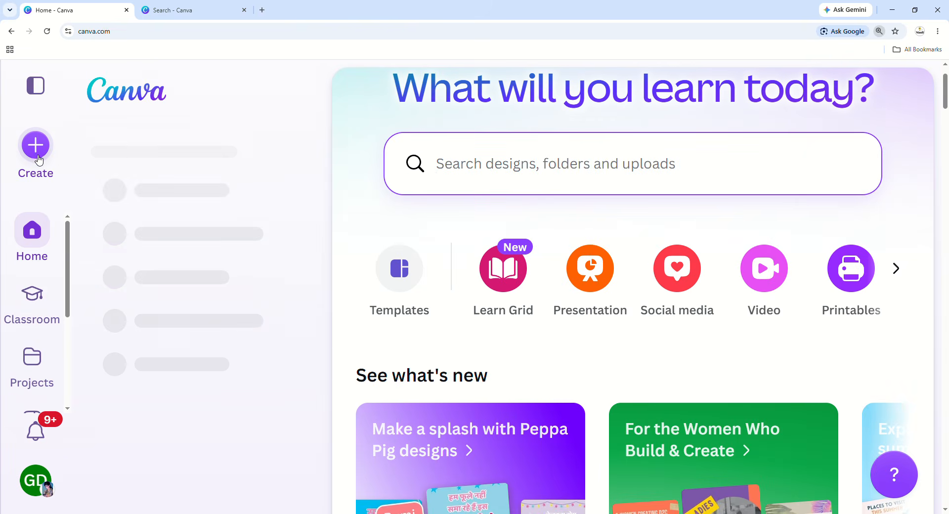
pyautogui.click(39, 160)
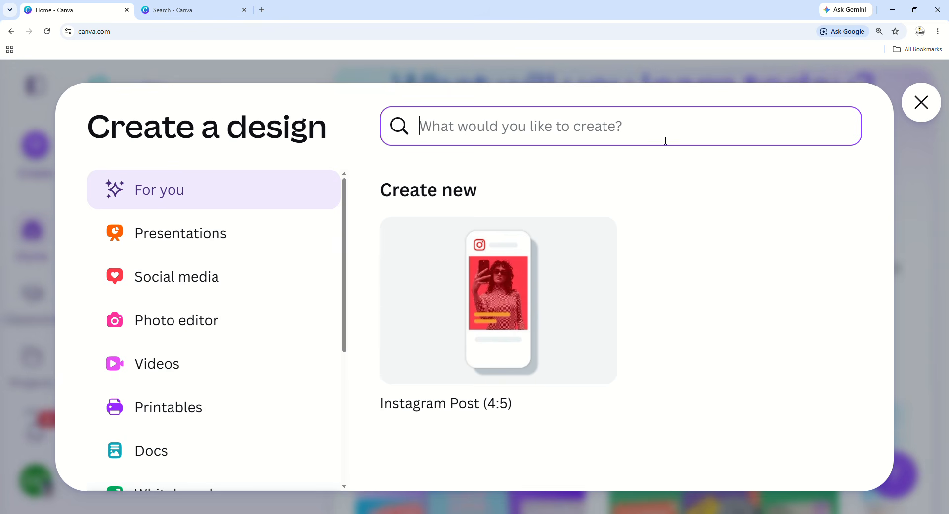
# Search 'worksheet a4' and create a blank Document (A4 Portrait) design.
pyautogui.write('worksheet')
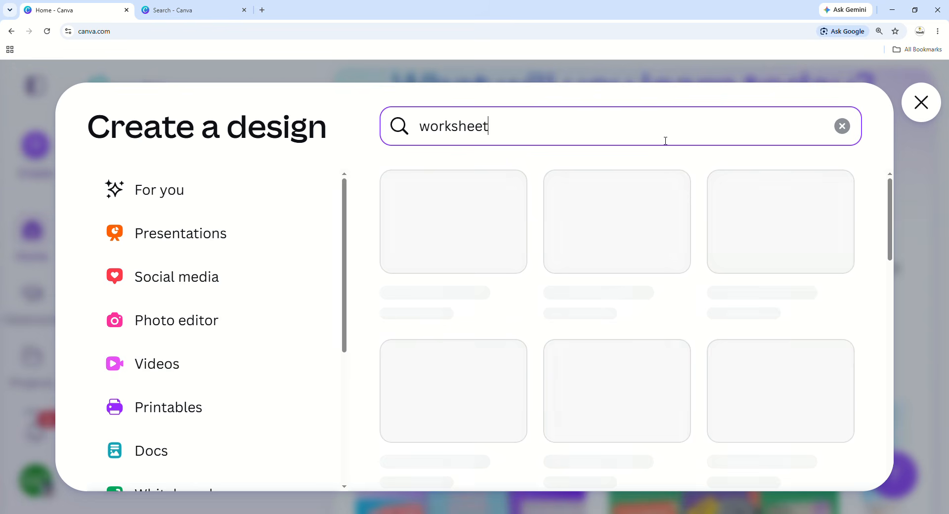
pyautogui.write(' a4')
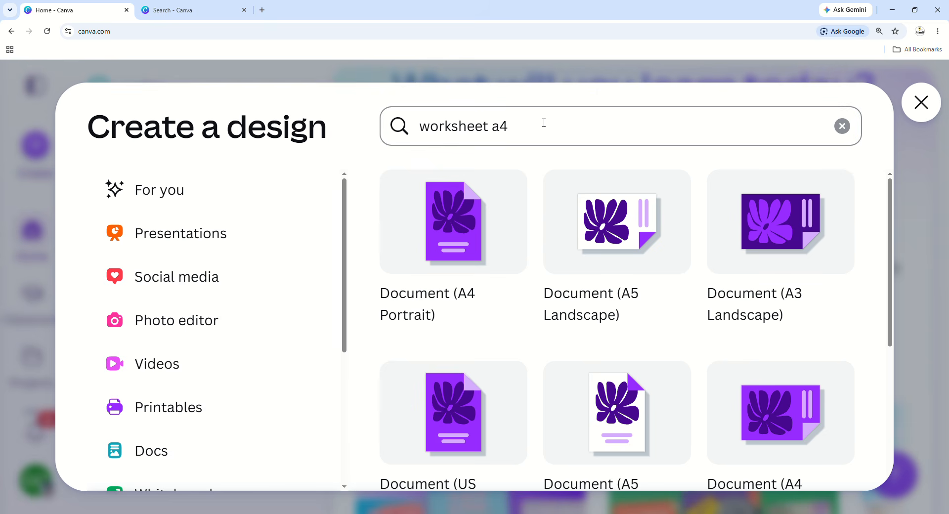
pyautogui.scroll(-1, 550, 191)
pyautogui.scroll(1, 481, 248)
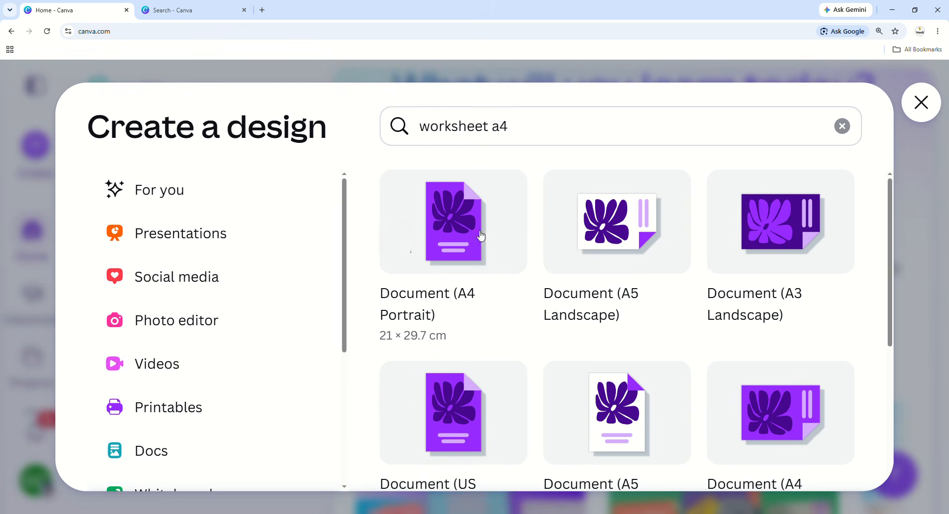
pyautogui.scroll(-2, 479, 312)
pyautogui.scroll(2, 479, 314)
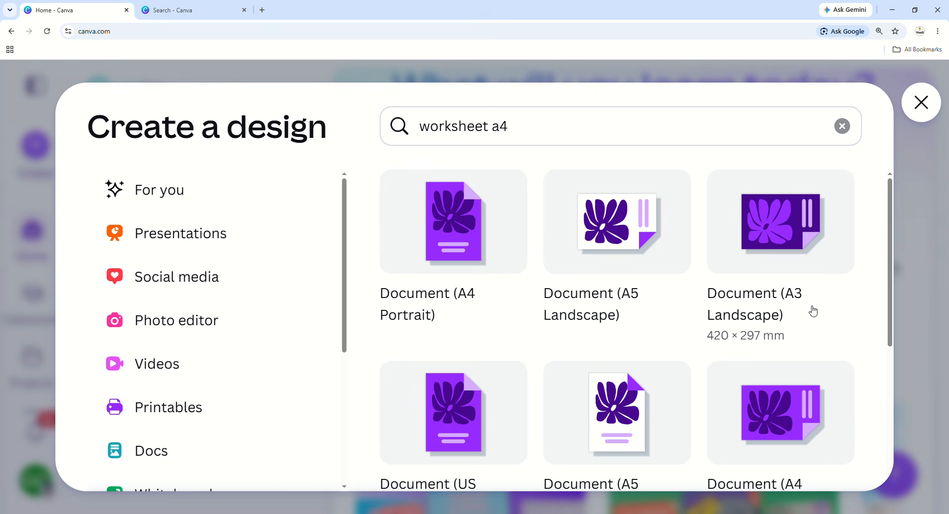
pyautogui.scroll(-3, 812, 311)
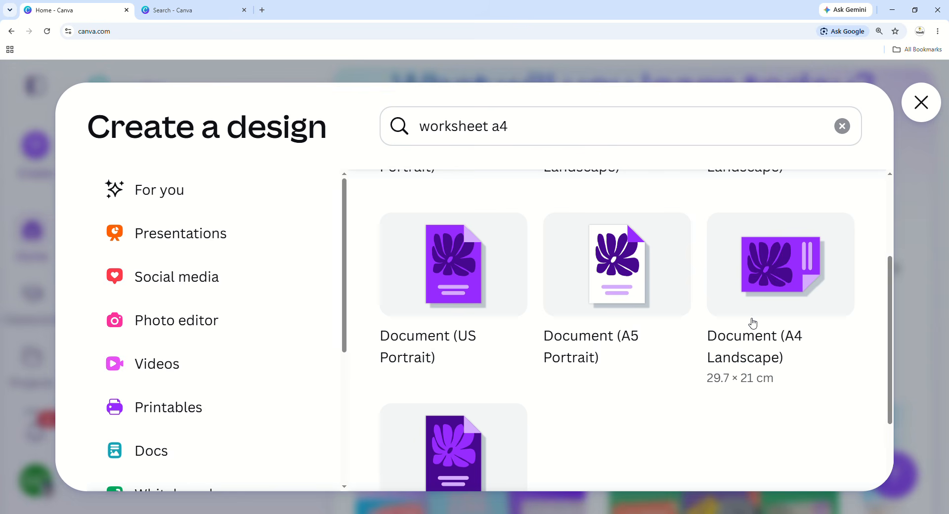
pyautogui.scroll(-2, 482, 415)
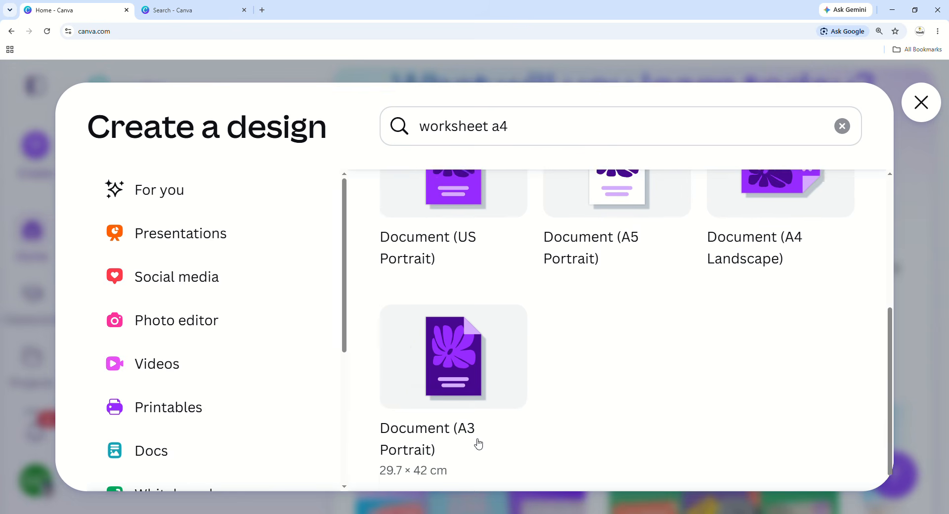
pyautogui.scroll(-1, 481, 439)
pyautogui.scroll(5, 449, 431)
pyautogui.click(455, 240)
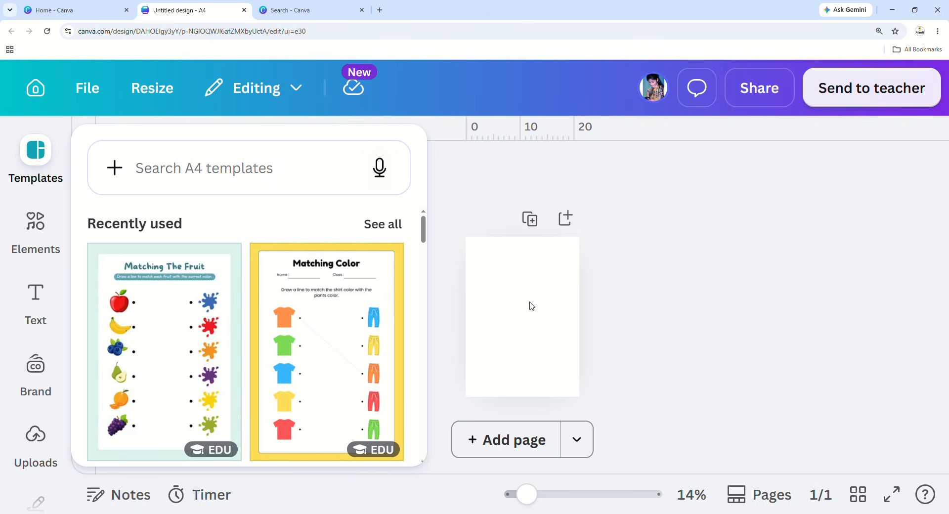
# Close the Templates panel, set the page zoom to 23%, and switch back to the 'Search - Canva' tab.
pyautogui.click(514, 333)
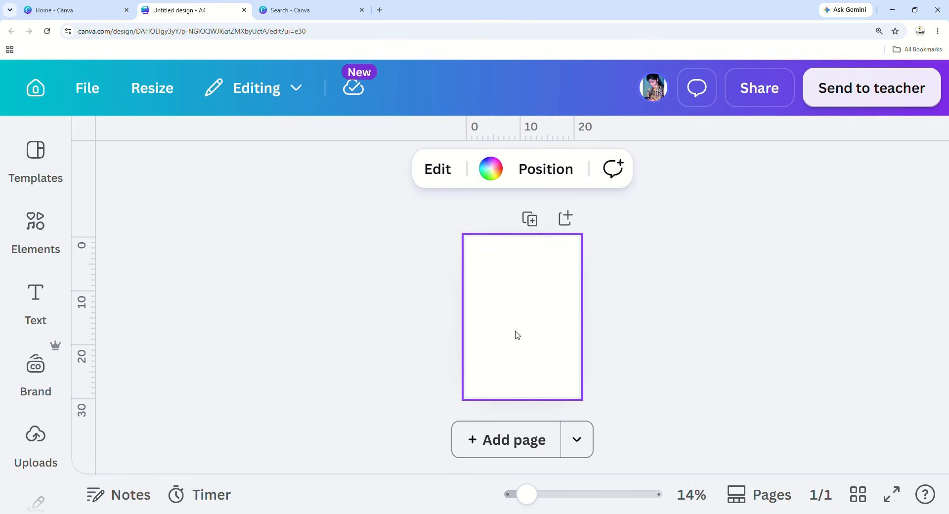
pyautogui.moveTo(532, 502); pyautogui.dragTo(548, 503)
pyautogui.click(668, 387)
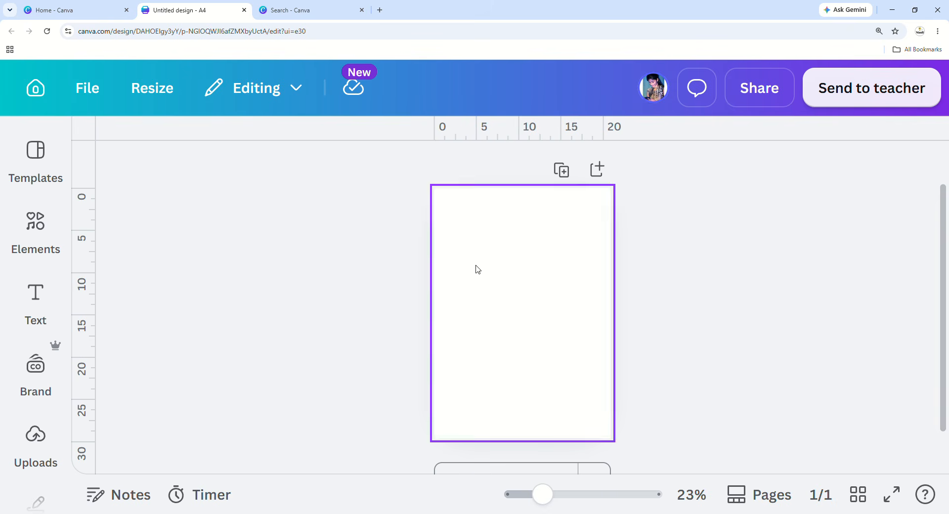
pyautogui.click(319, 10)
pyautogui.scroll(15, 87, 290)
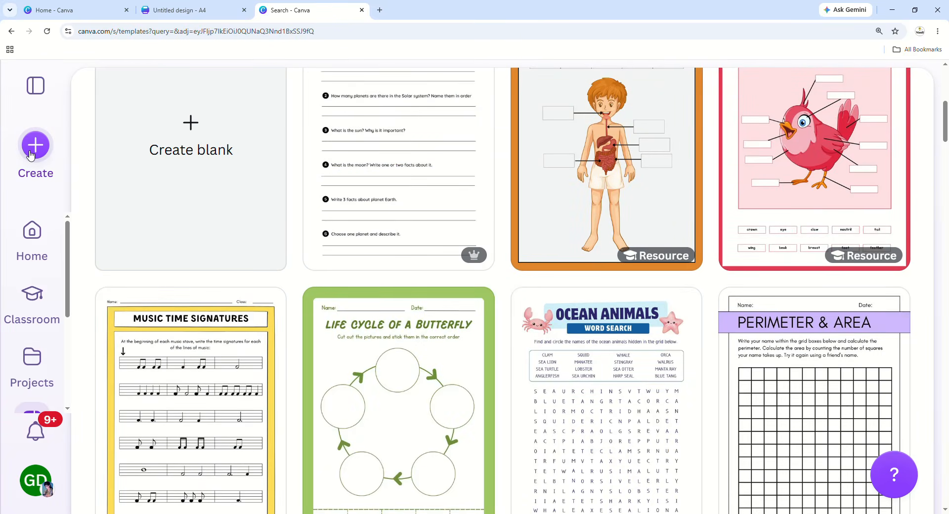
# Start another new design and search 'worksheet', retrying when the results fail to load.
pyautogui.click(34, 146)
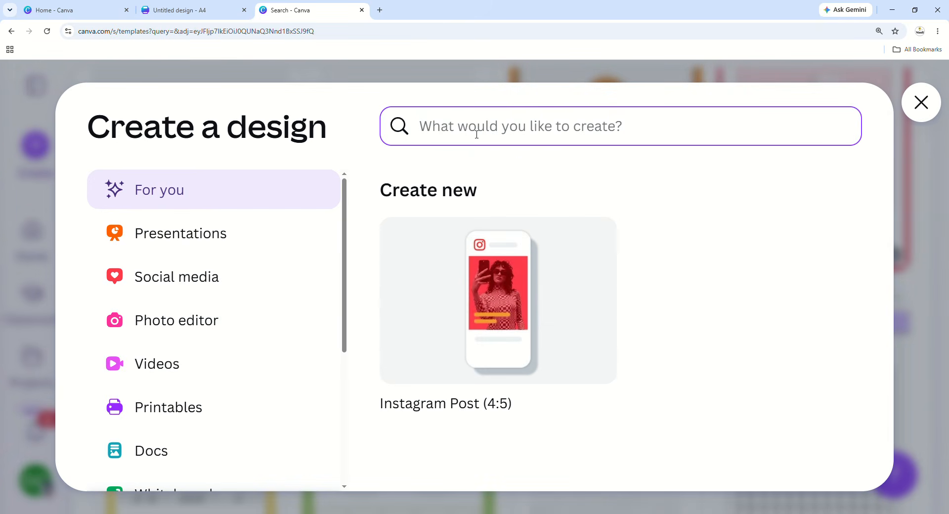
pyautogui.write('worksheet')
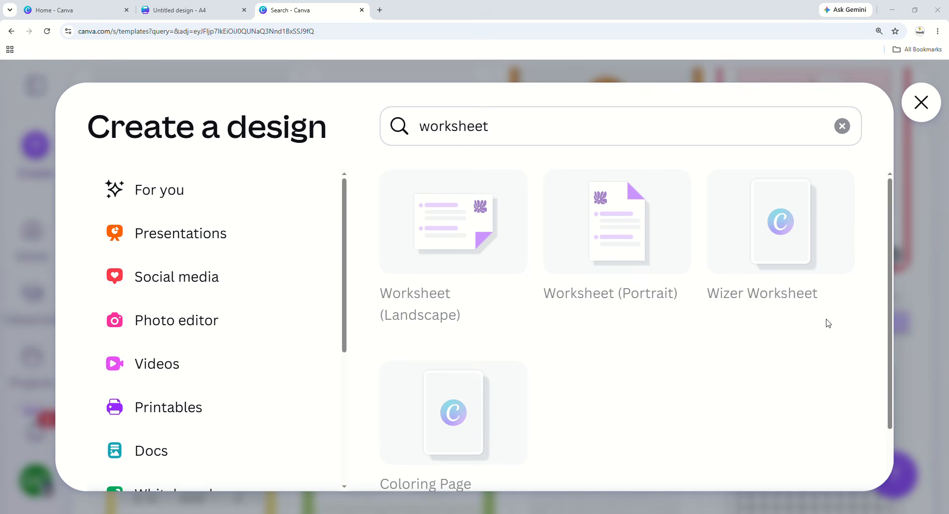
pyautogui.click(676, 399)
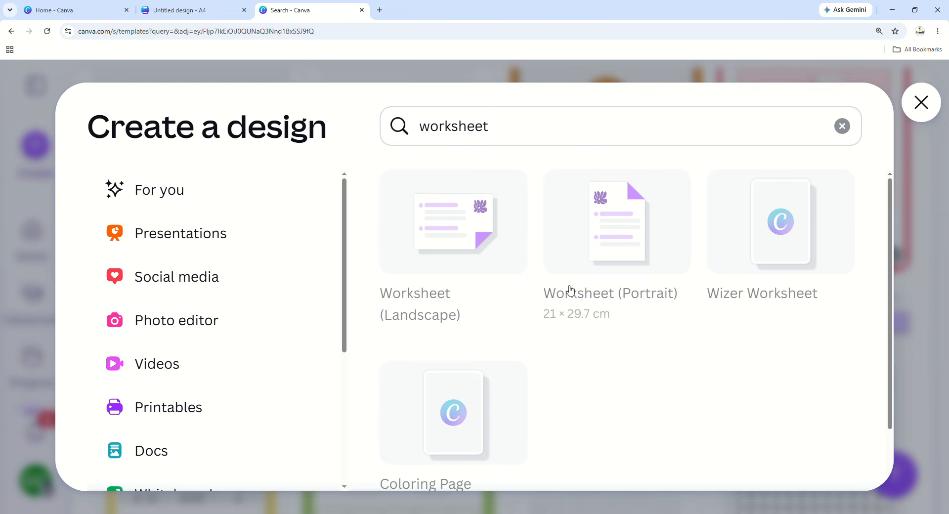
pyautogui.click(929, 245)
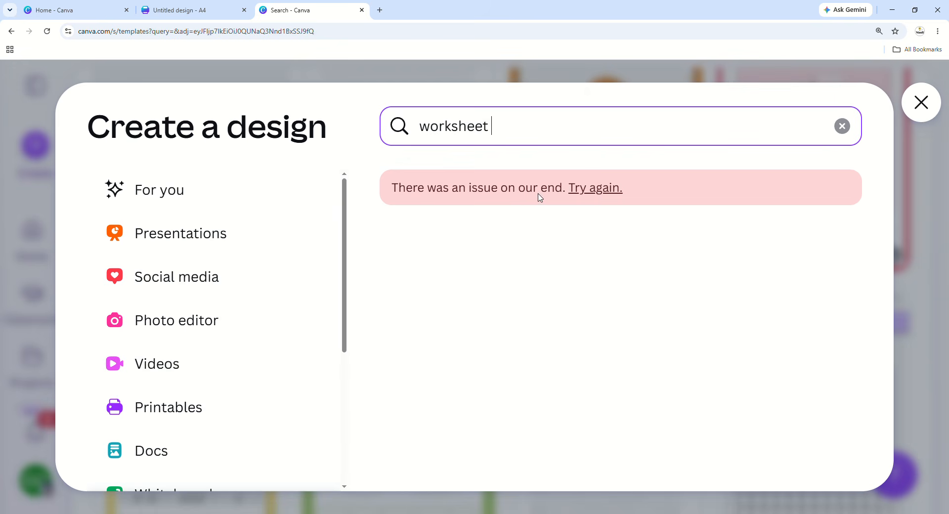
pyautogui.click(595, 193)
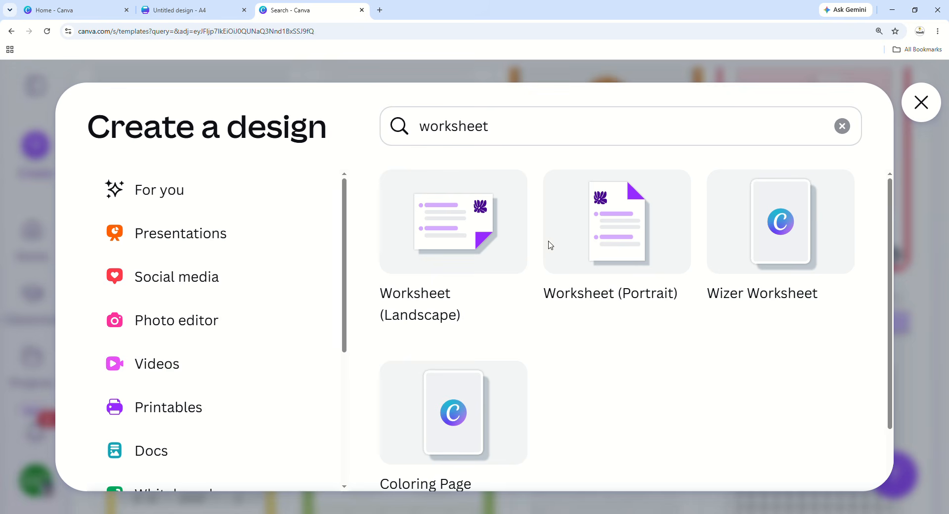
pyautogui.click(525, 136)
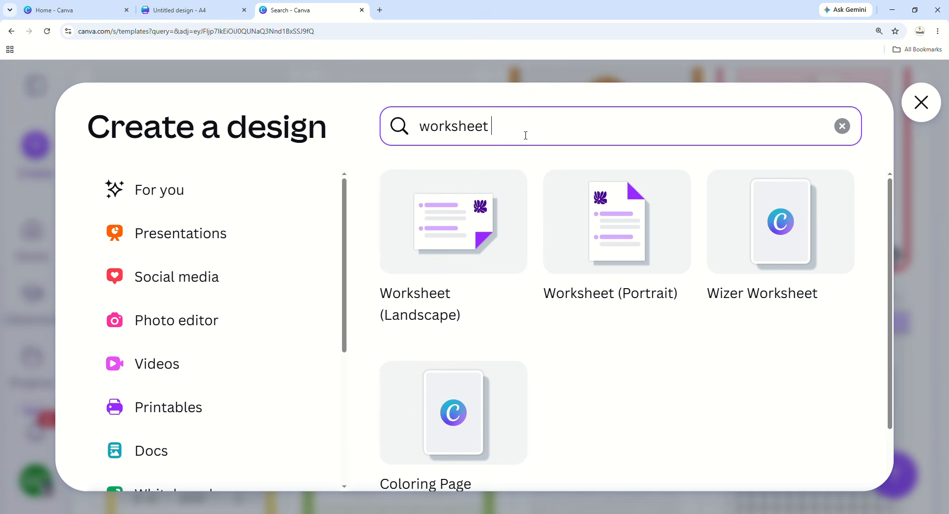
# Refine the search to 'worksheet a4' and create a Document (A4 Portrait) design.
pyautogui.write('a4')
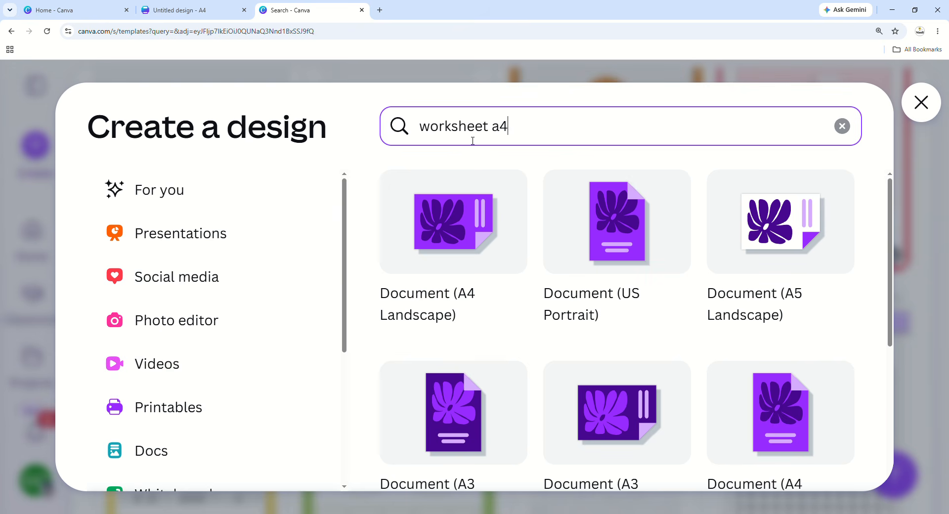
pyautogui.doubleClick(436, 129)
pyautogui.doubleClick(500, 128)
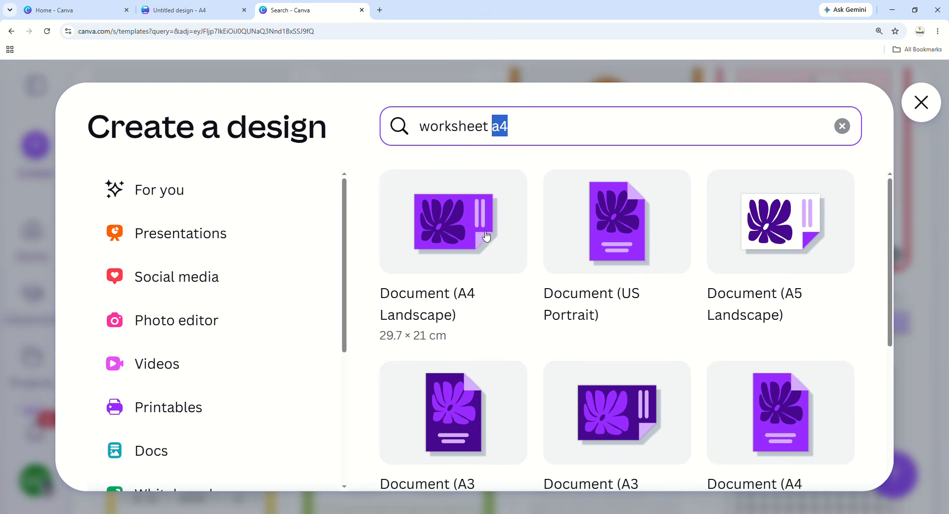
pyautogui.click(521, 125)
pyautogui.scroll(-2, 726, 352)
pyautogui.scroll(2, 600, 334)
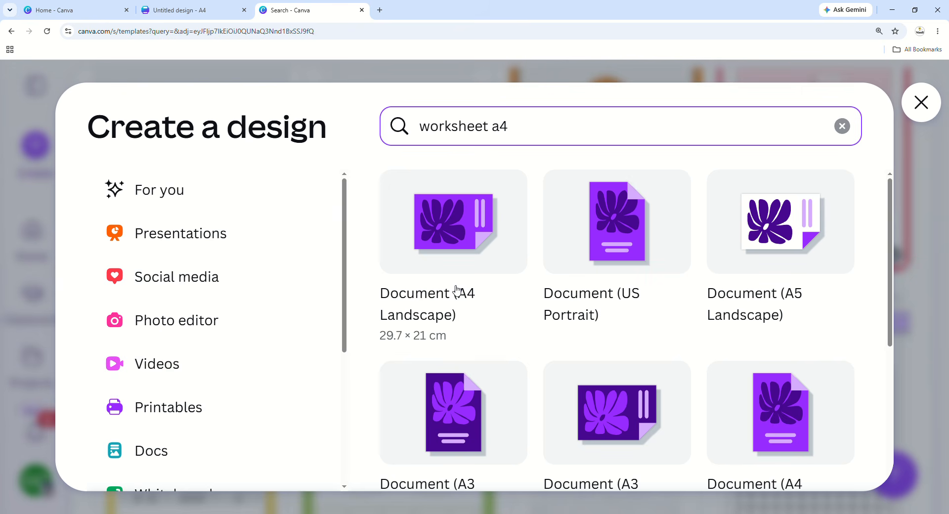
pyautogui.scroll(-3, 456, 290)
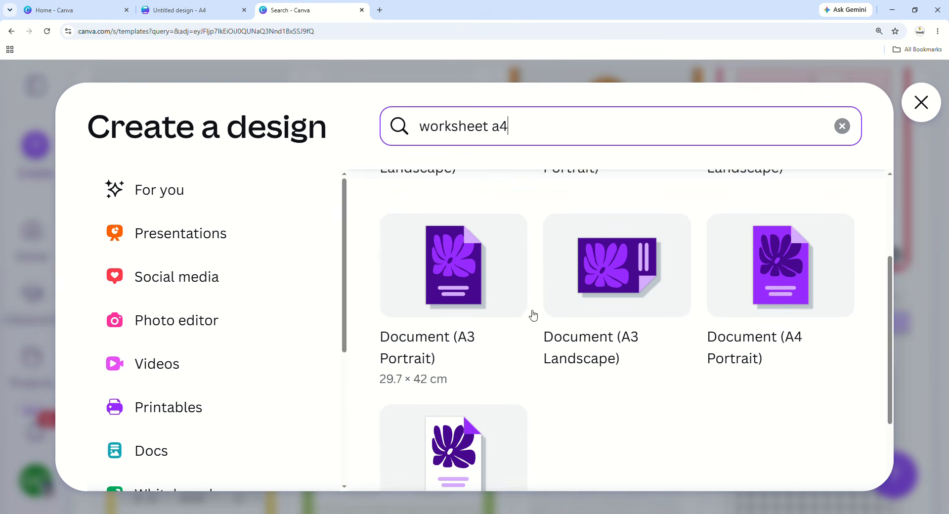
pyautogui.click(784, 319)
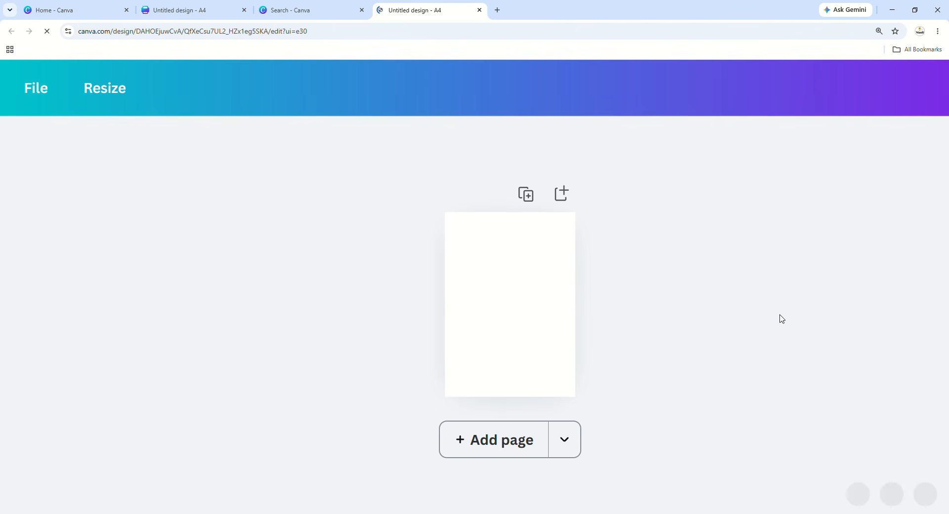
# Zoom the canvas to 23% and select the blank A4 page.
pyautogui.moveTo(528, 494); pyautogui.dragTo(549, 501)
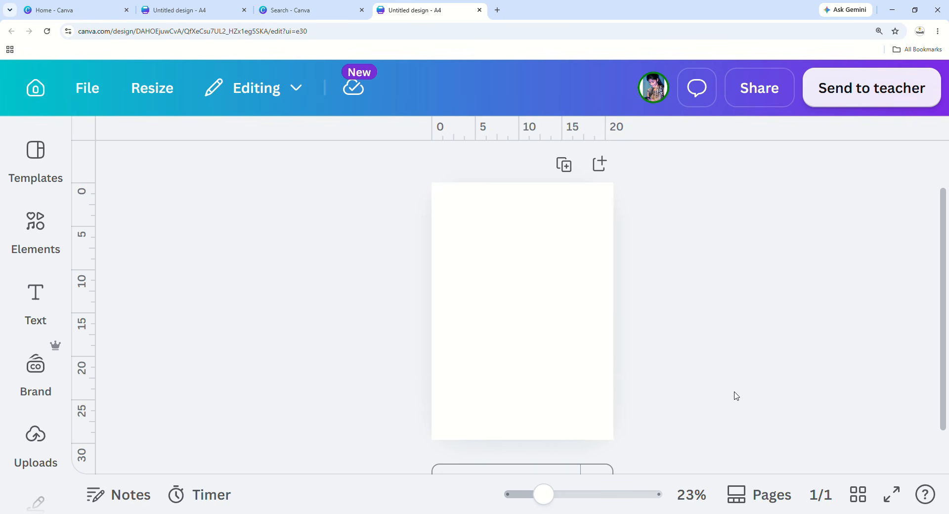
pyautogui.scroll(1, 736, 395)
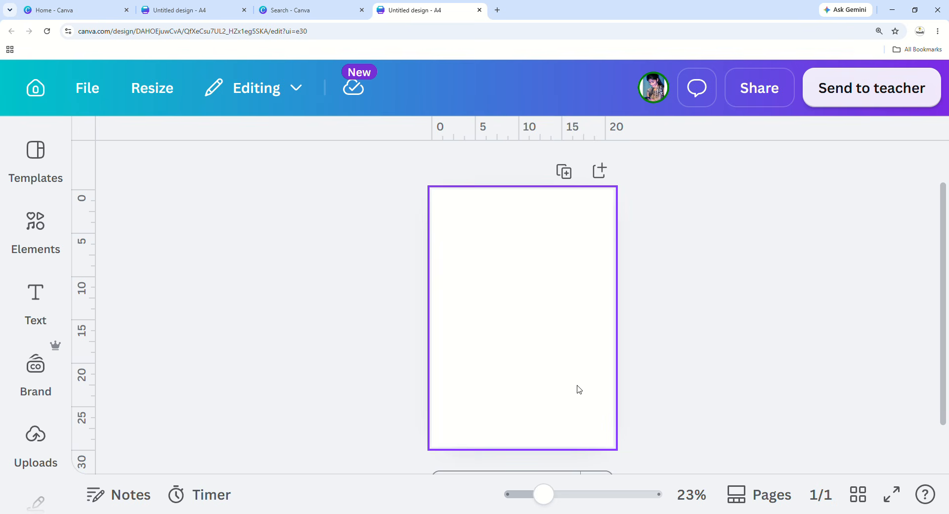
pyautogui.click(547, 386)
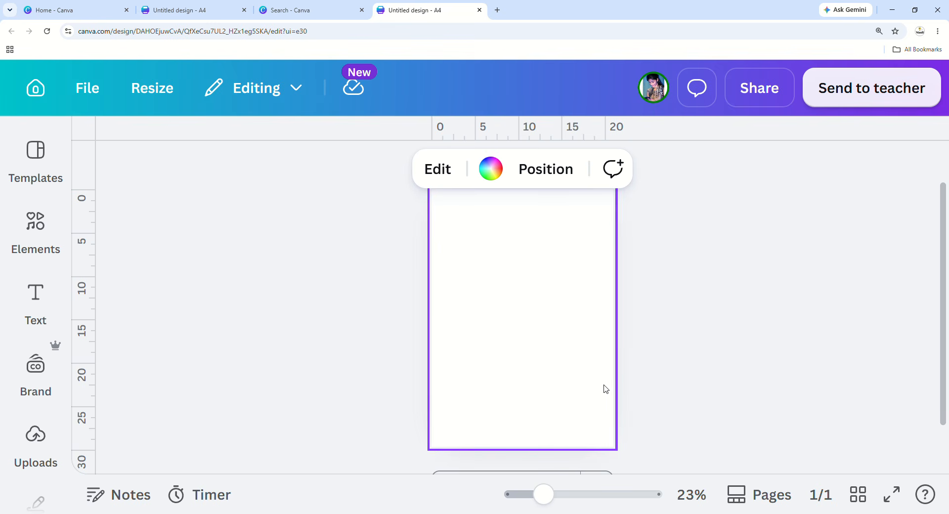
pyautogui.scroll(-2, 534, 438)
pyautogui.scroll(3, 533, 438)
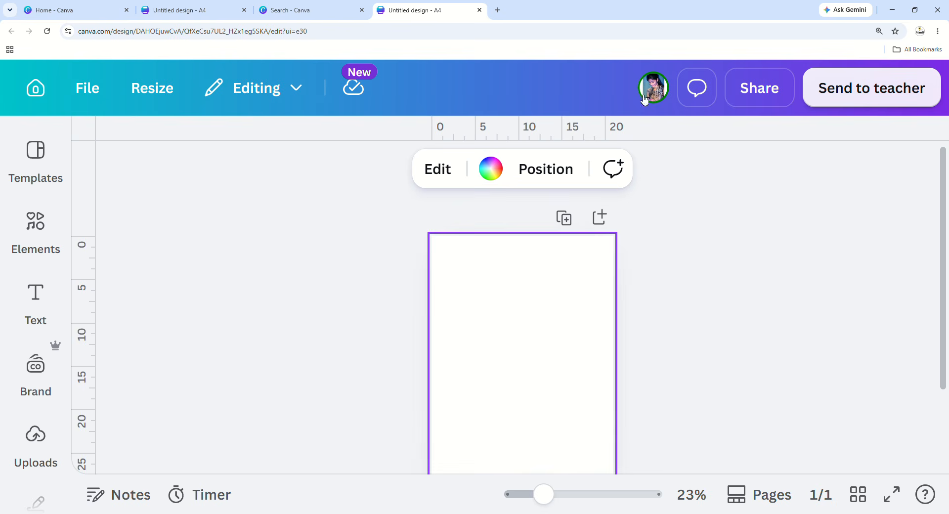
# Zoom the browser out with Ctrl+minus and retitle the design 'worksheet for youtube video'.
pyautogui.hotkey('ctrl', '-')
pyautogui.hotkey('ctrl', '-')
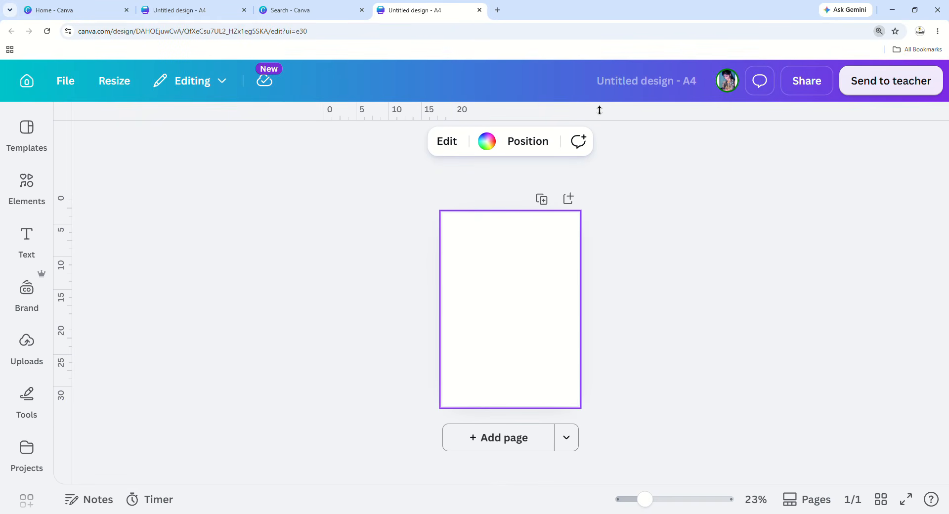
pyautogui.click(692, 83)
pyautogui.press('BackSpace')
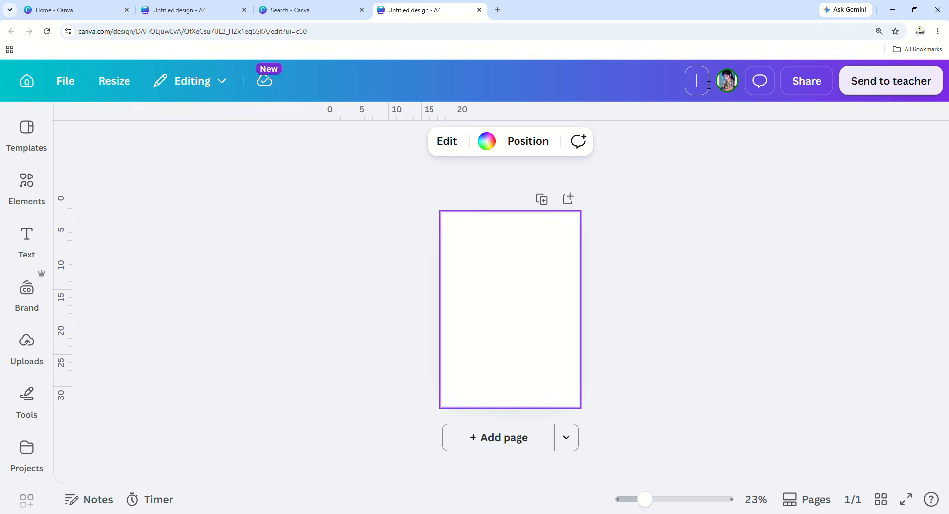
pyautogui.write('worksheet for ')
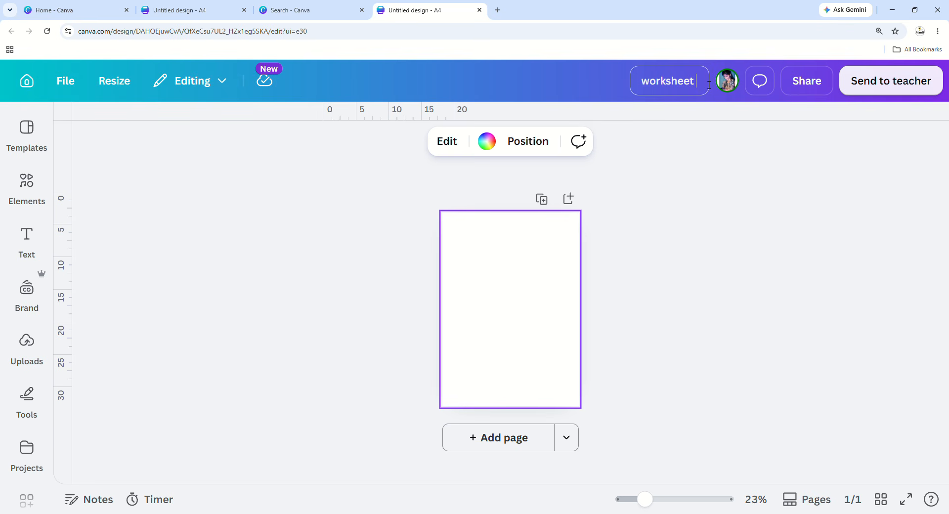
pyautogui.write('youtube')
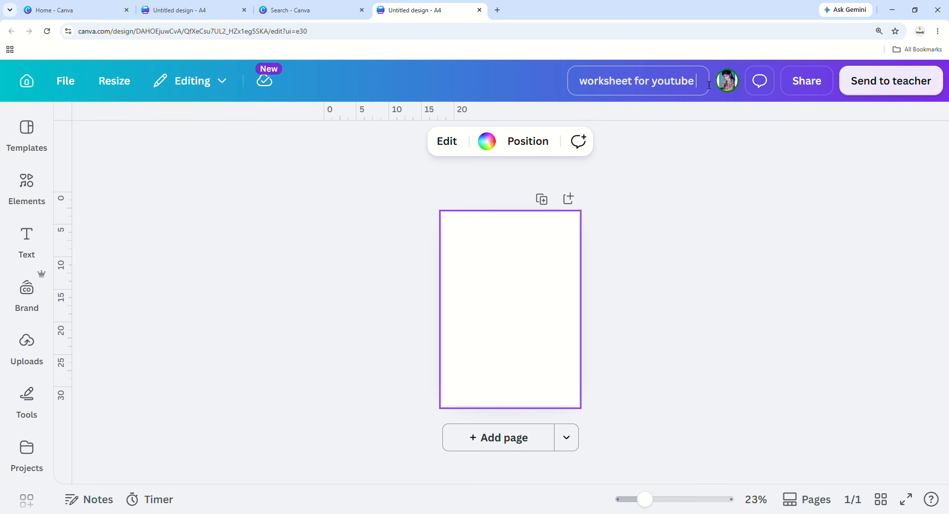
pyautogui.write(' video')
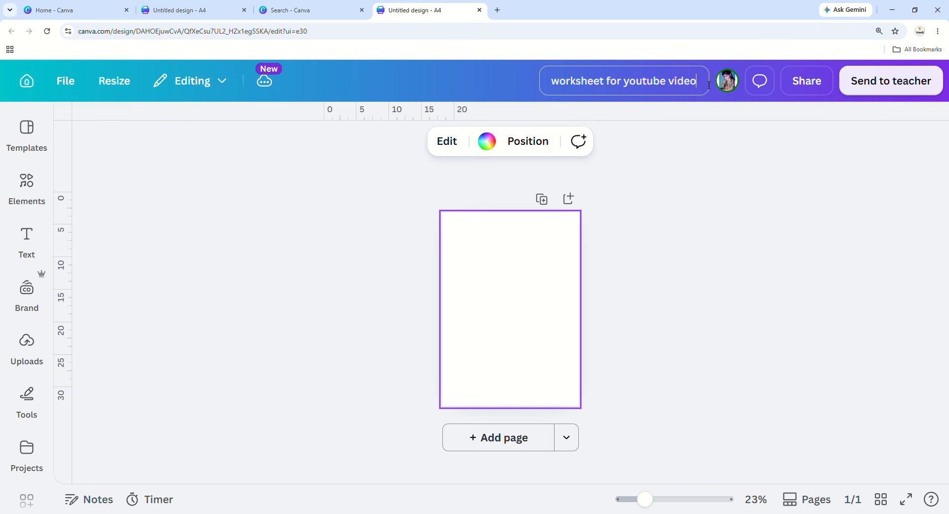
pyautogui.click(729, 191)
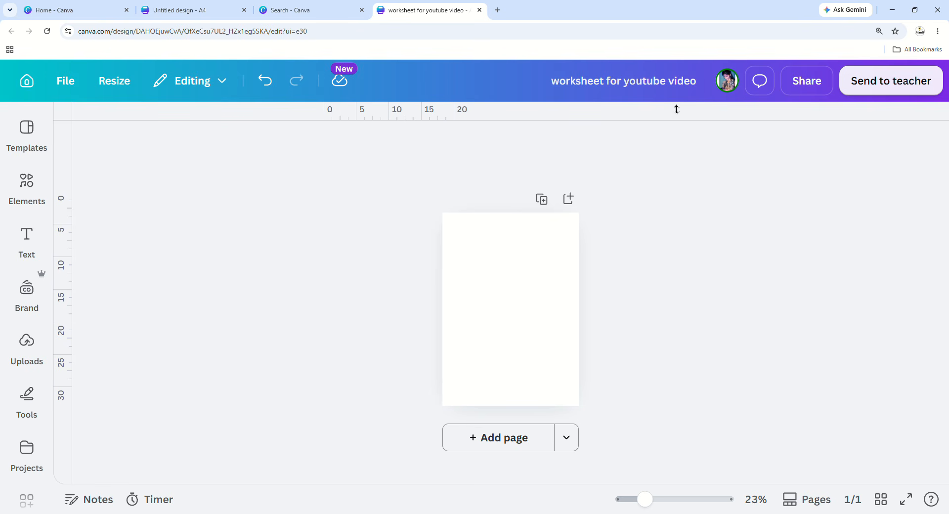
pyautogui.click(674, 86)
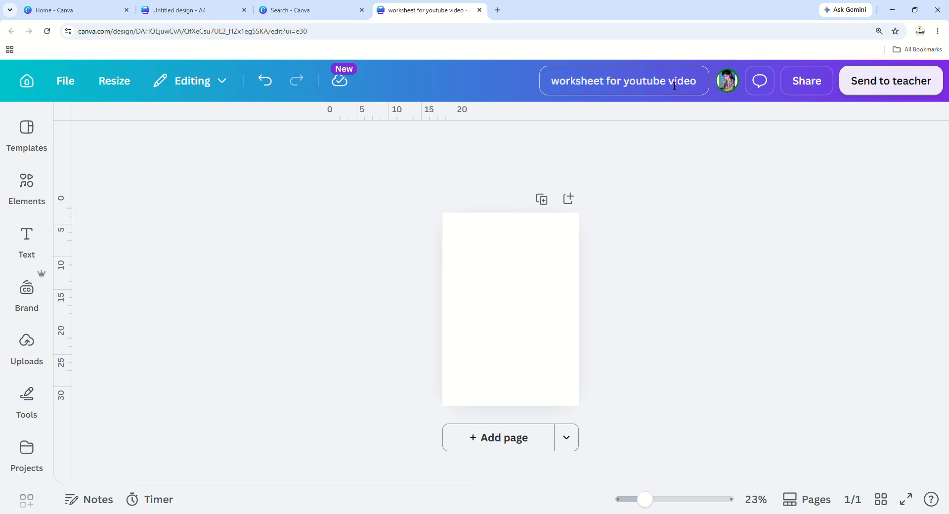
pyautogui.click(672, 178)
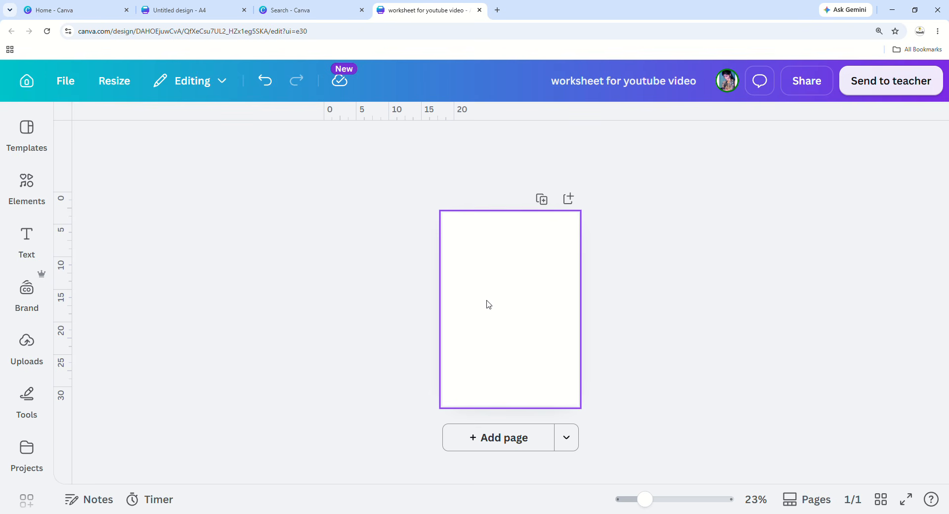
pyautogui.click(505, 289)
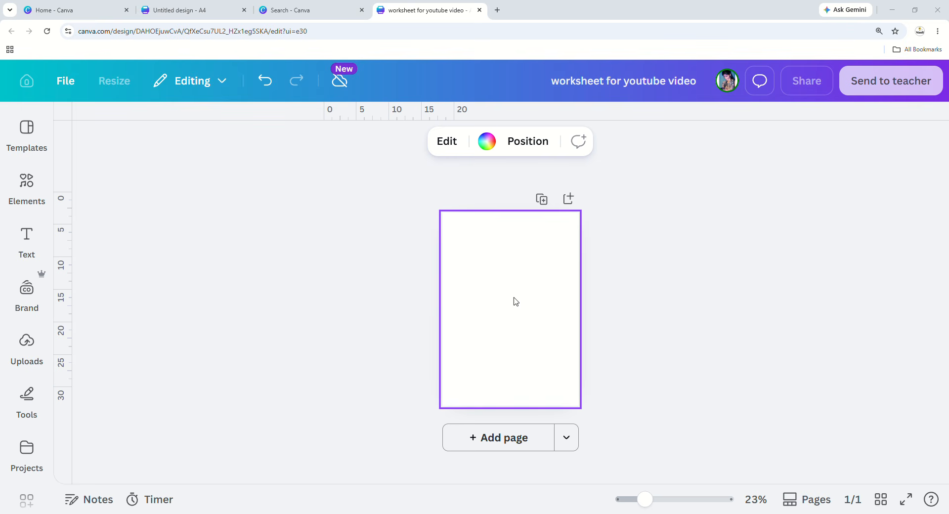
pyautogui.click(655, 293)
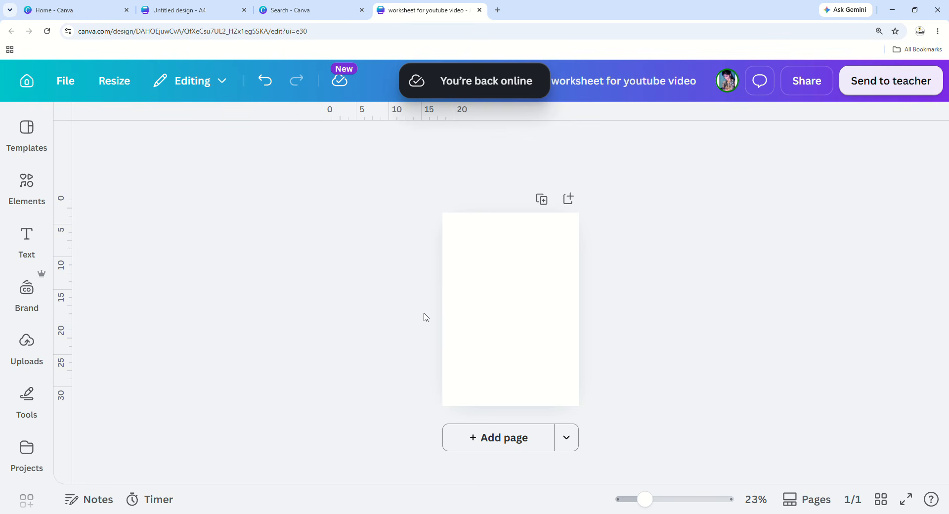
pyautogui.click(473, 319)
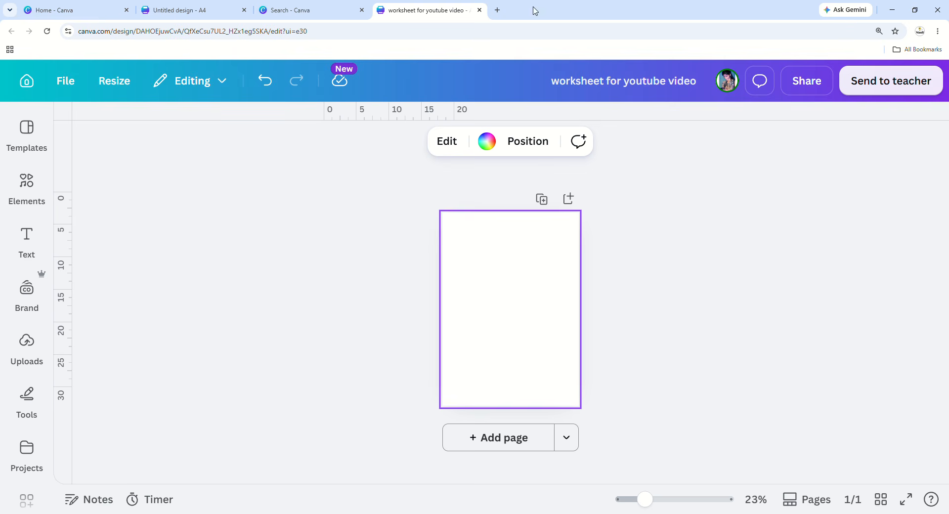
pyautogui.click(330, 12)
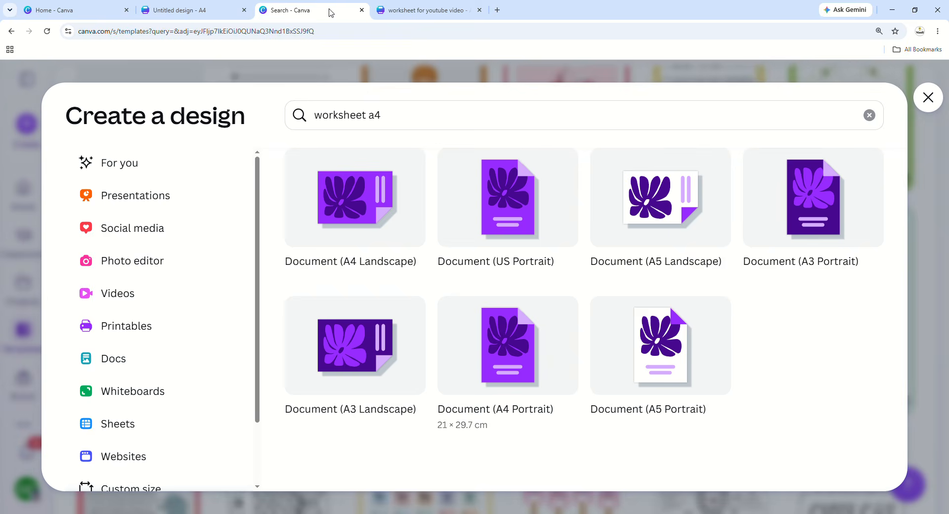
pyautogui.click(198, 10)
pyautogui.click(87, 13)
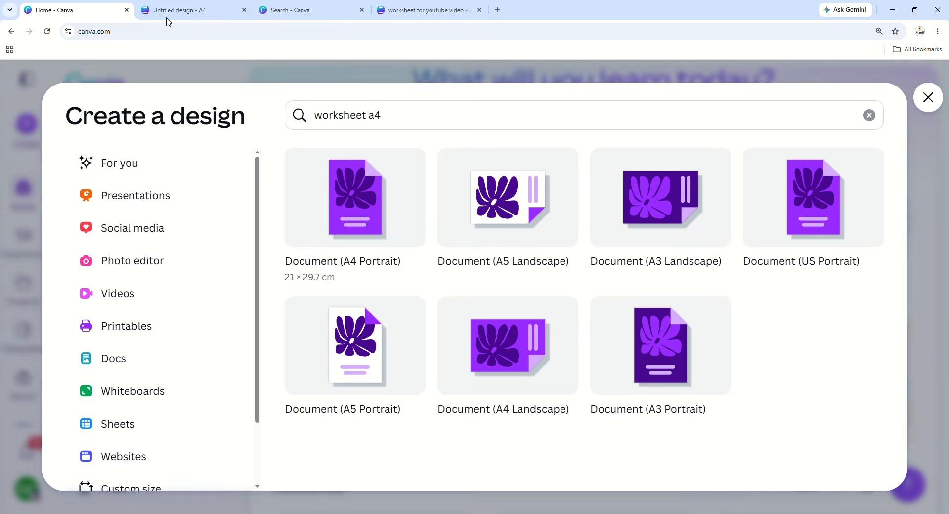
pyautogui.click(149, 15)
pyautogui.click(456, 5)
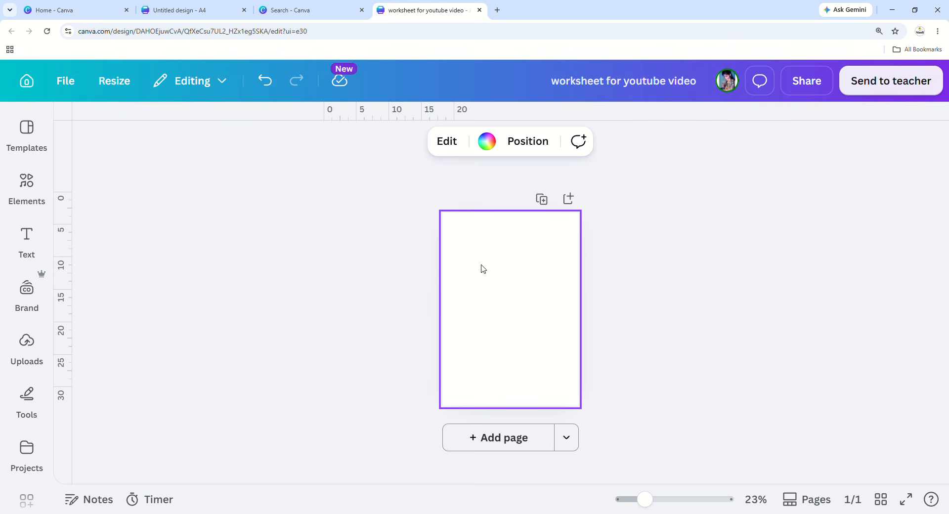
# Set the canvas zoom to 26% and add three more blank pages.
pyautogui.moveTo(653, 504); pyautogui.dragTo(661, 511)
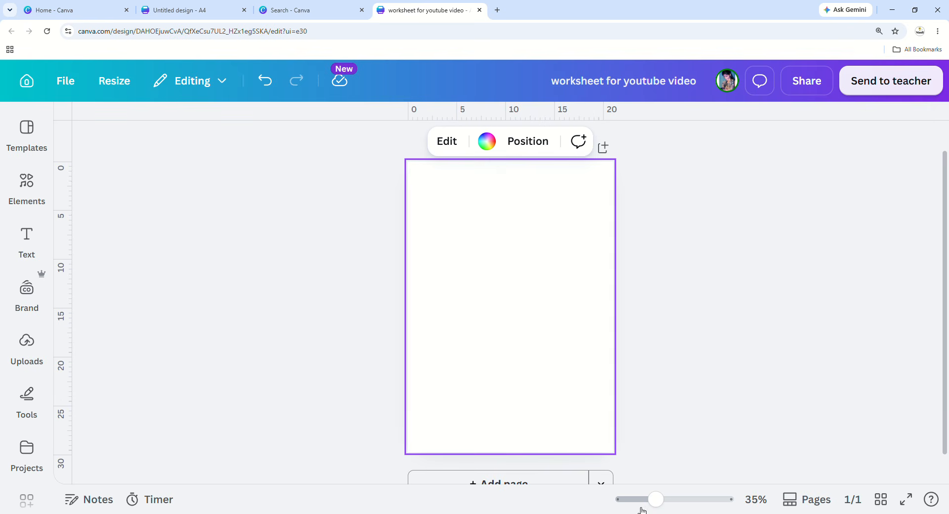
pyautogui.moveTo(655, 505); pyautogui.dragTo(648, 499)
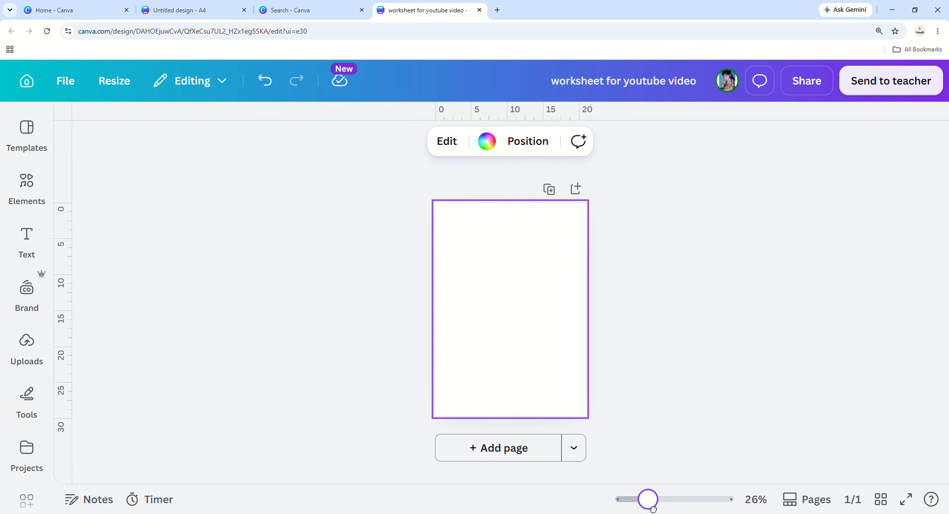
pyautogui.click(528, 458)
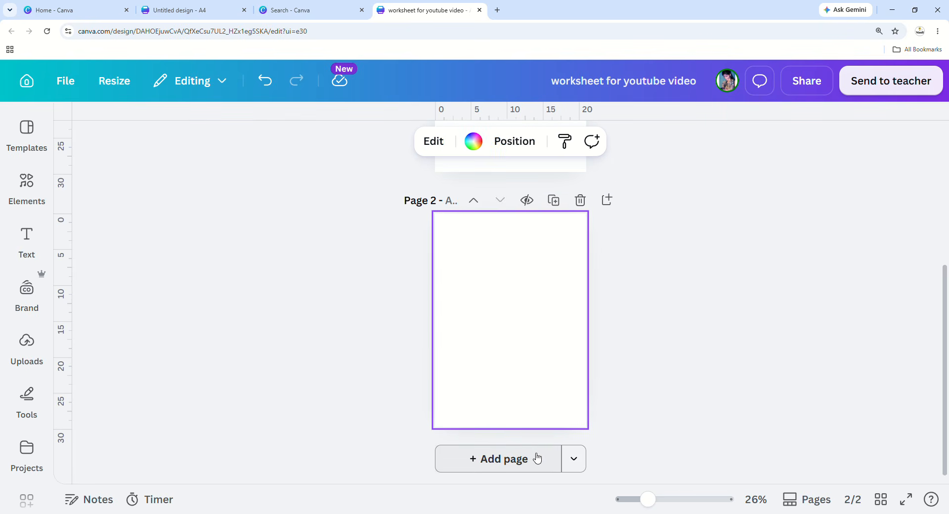
pyautogui.moveTo(402, 200); pyautogui.dragTo(471, 208)
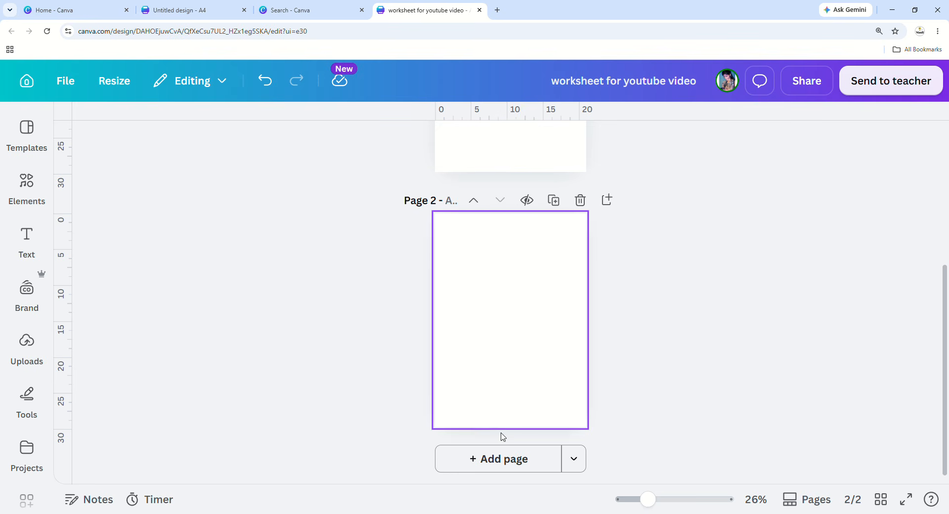
pyautogui.click(514, 460)
pyautogui.moveTo(375, 182); pyautogui.dragTo(452, 233)
pyautogui.click(494, 451)
pyautogui.moveTo(362, 196); pyautogui.dragTo(445, 246)
# Delete pages 4, 3 and 2, then select the one remaining blank page.
pyautogui.scroll(1, 516, 361)
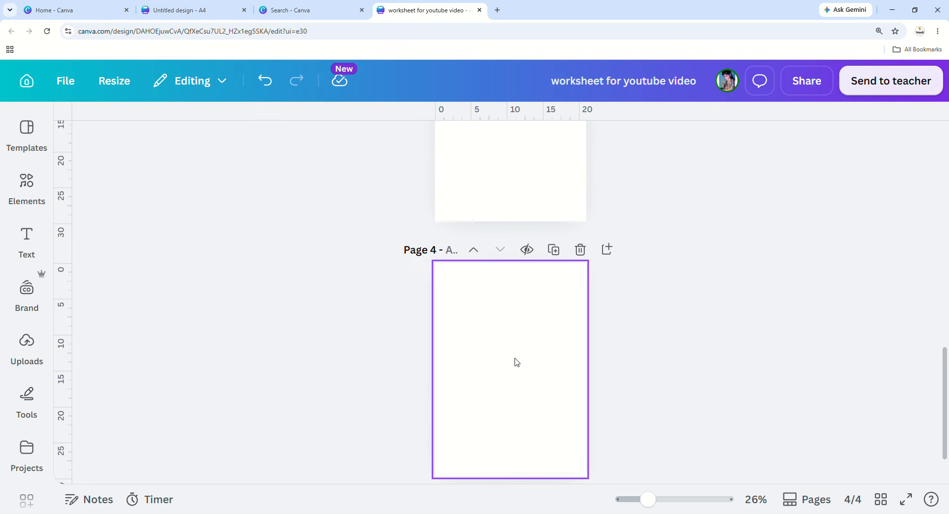
pyautogui.scroll(-1, 516, 362)
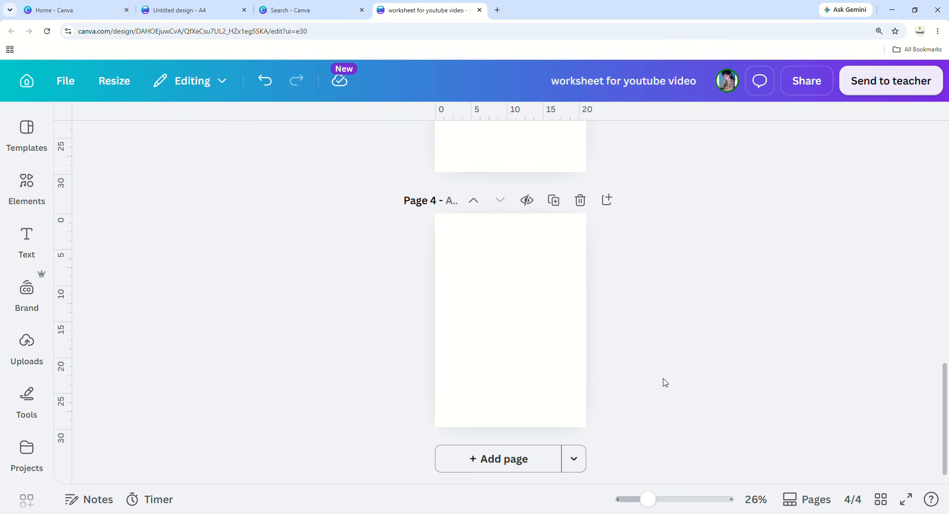
pyautogui.click(581, 202)
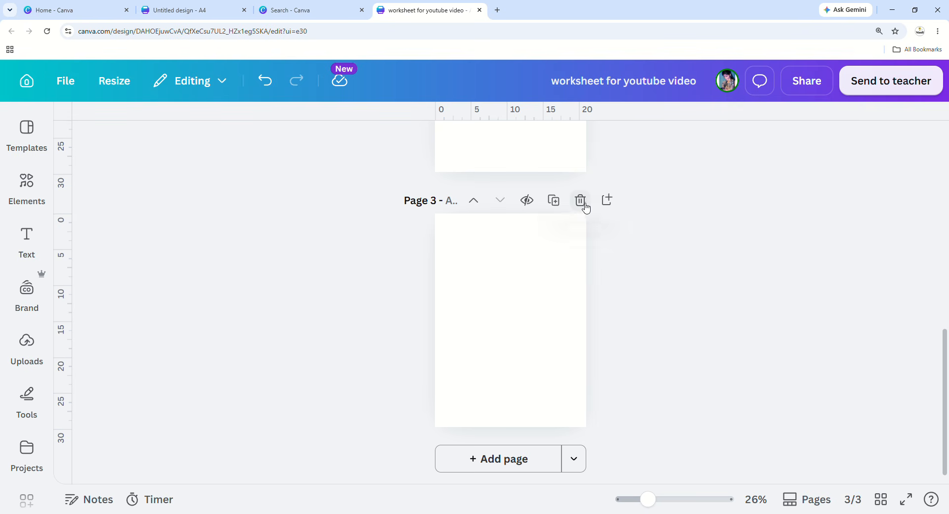
pyautogui.click(581, 204)
pyautogui.click(579, 202)
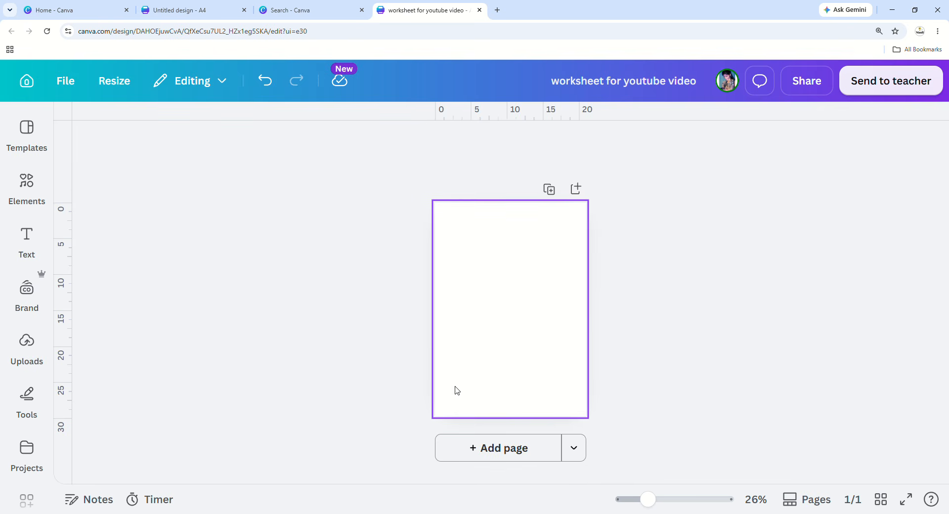
pyautogui.click(520, 365)
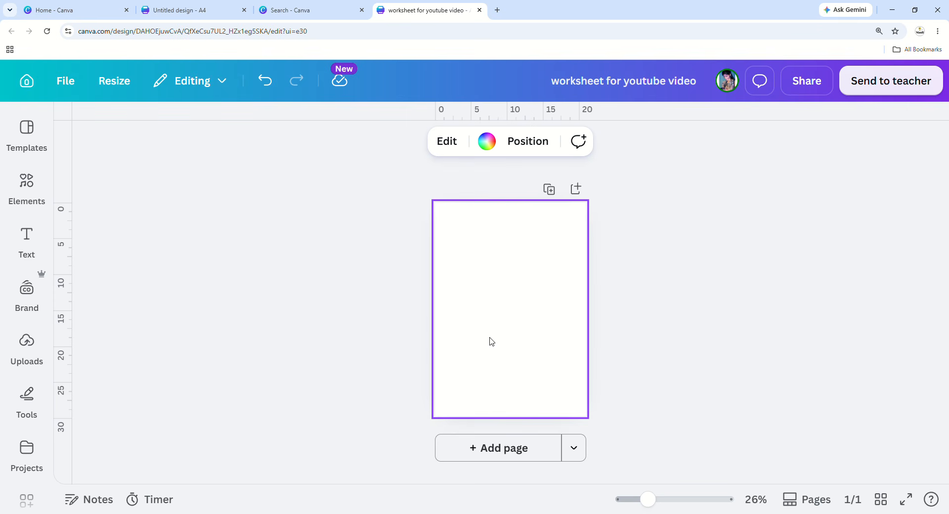
# Open the page's colour choices and try grey shades down to black as the background.
pyautogui.click(486, 142)
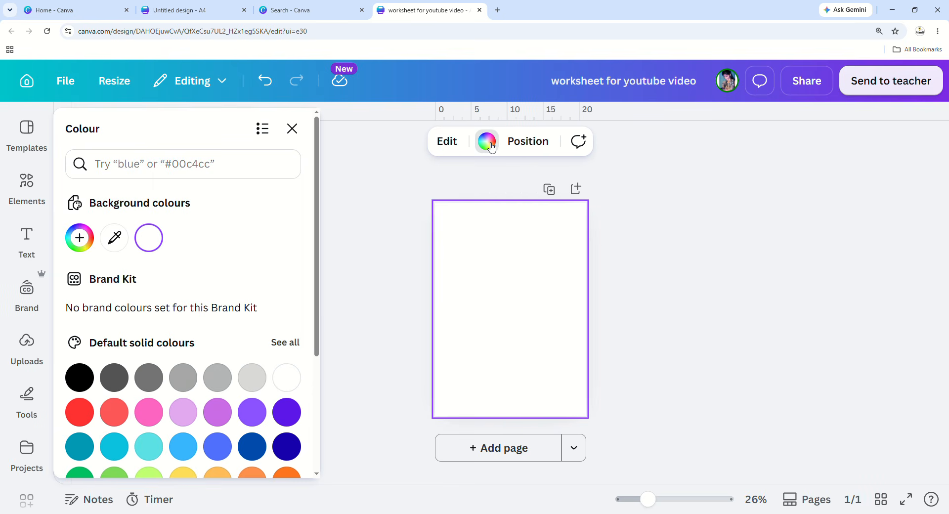
pyautogui.scroll(-1, 210, 383)
pyautogui.click(257, 337)
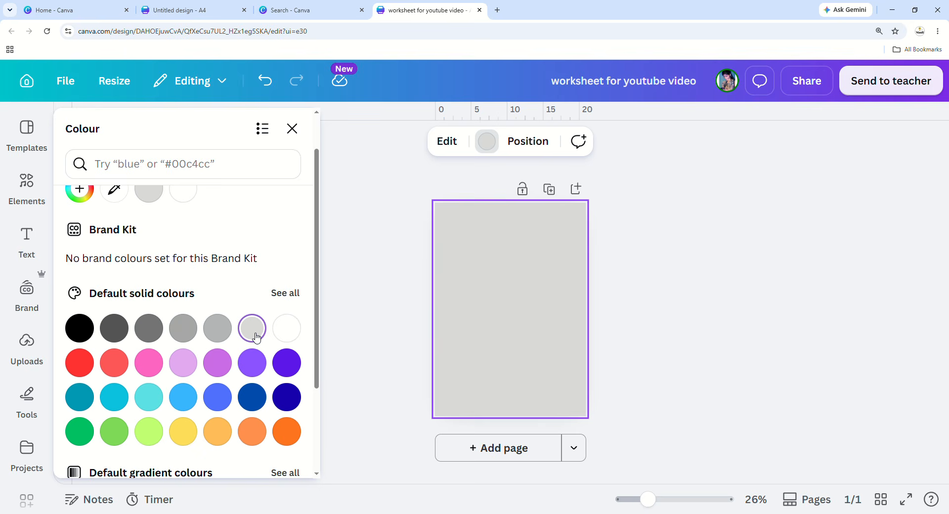
pyautogui.click(218, 331)
pyautogui.click(182, 335)
pyautogui.click(148, 327)
pyautogui.click(114, 328)
pyautogui.click(79, 328)
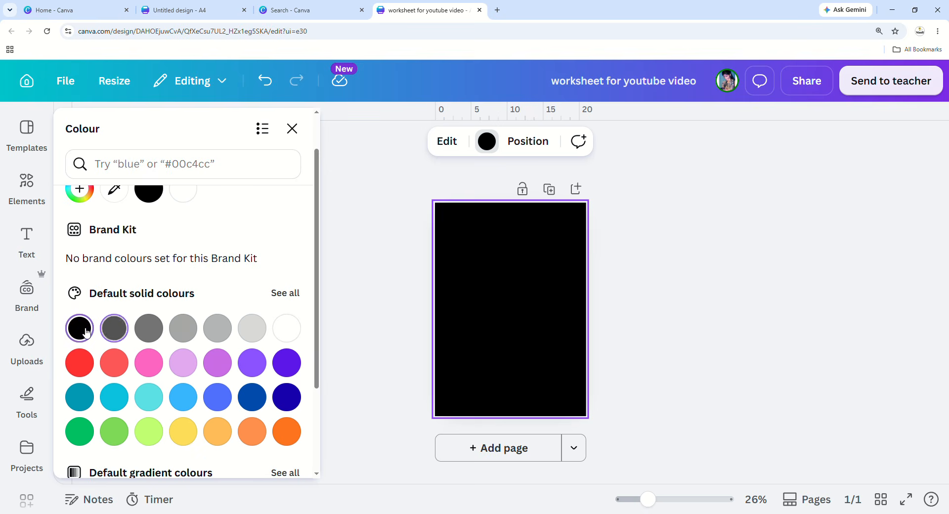
pyautogui.scroll(-1, 138, 355)
pyautogui.scroll(-1, 138, 354)
# Try yellow, orange, purple, orchid, lavender, lime green and silver gradient page backgrounds.
pyautogui.click(184, 335)
pyautogui.click(218, 334)
pyautogui.click(256, 336)
pyautogui.click(254, 271)
pyautogui.click(229, 269)
pyautogui.click(186, 267)
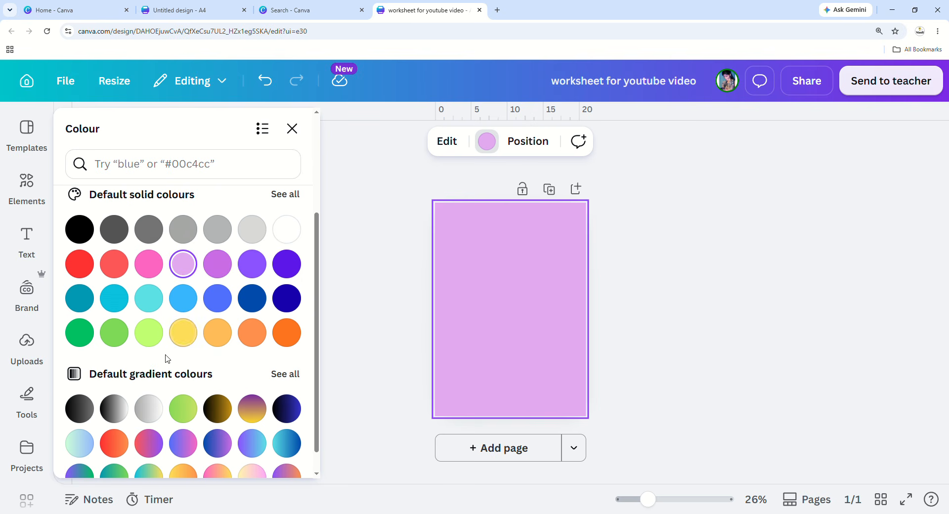
pyautogui.click(146, 341)
pyautogui.click(148, 408)
# Set the page background to Turquoise blue from the default solid colours.
pyautogui.scroll(-1, 213, 441)
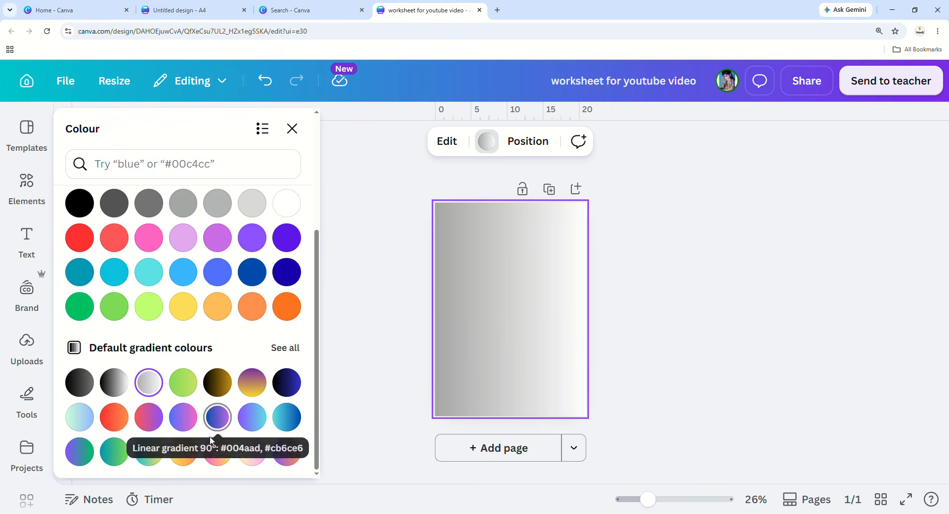
pyautogui.scroll(3, 212, 442)
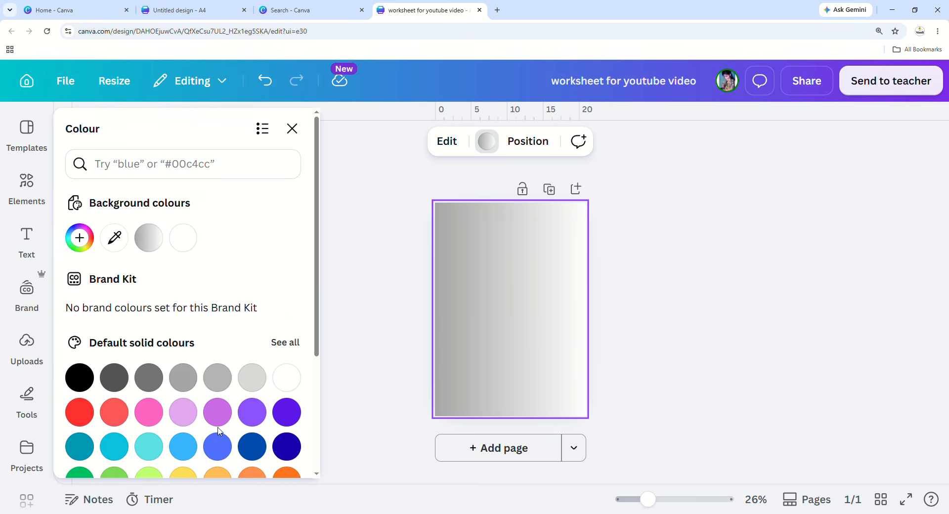
pyautogui.scroll(-3, 159, 428)
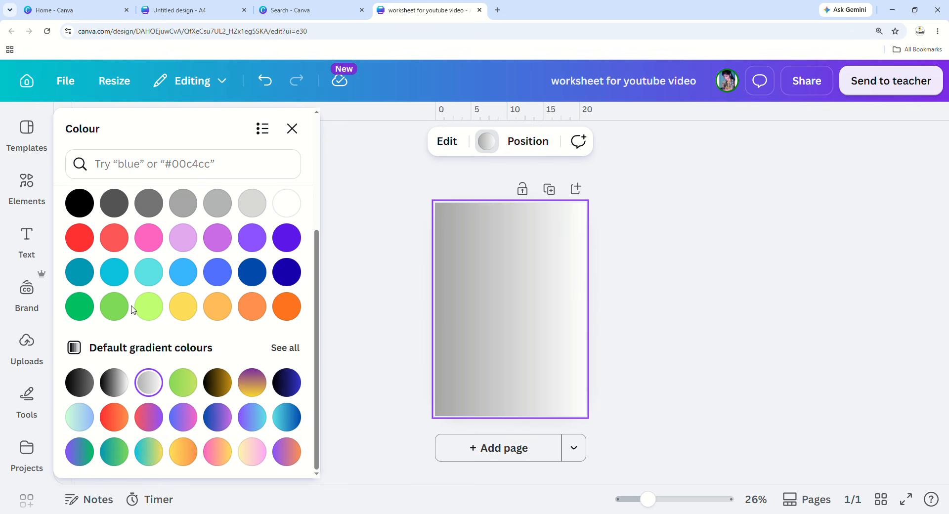
pyautogui.scroll(1, 150, 353)
pyautogui.click(149, 321)
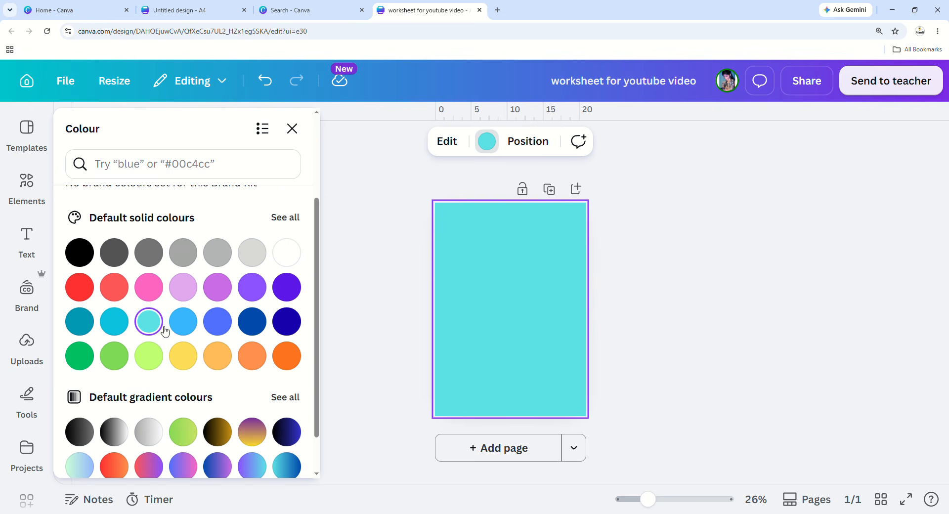
pyautogui.scroll(3, 165, 330)
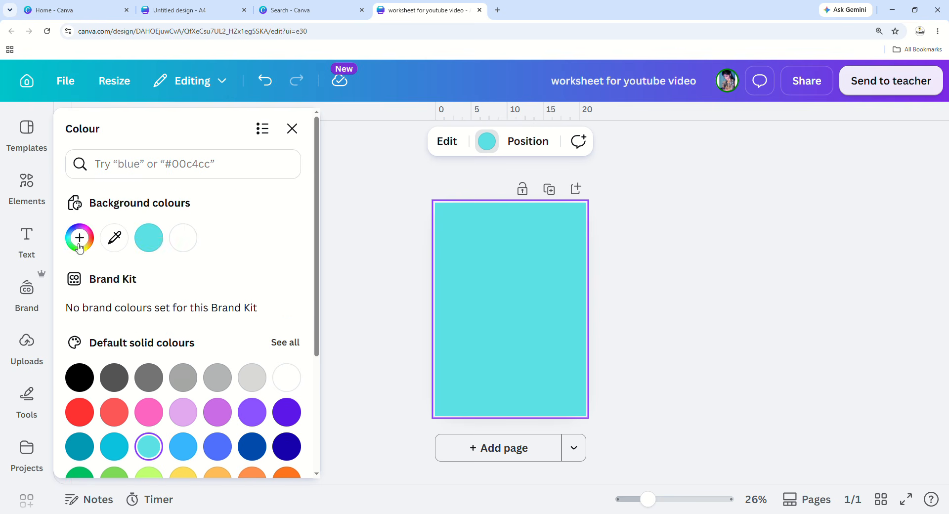
pyautogui.scroll(3, 71, 234)
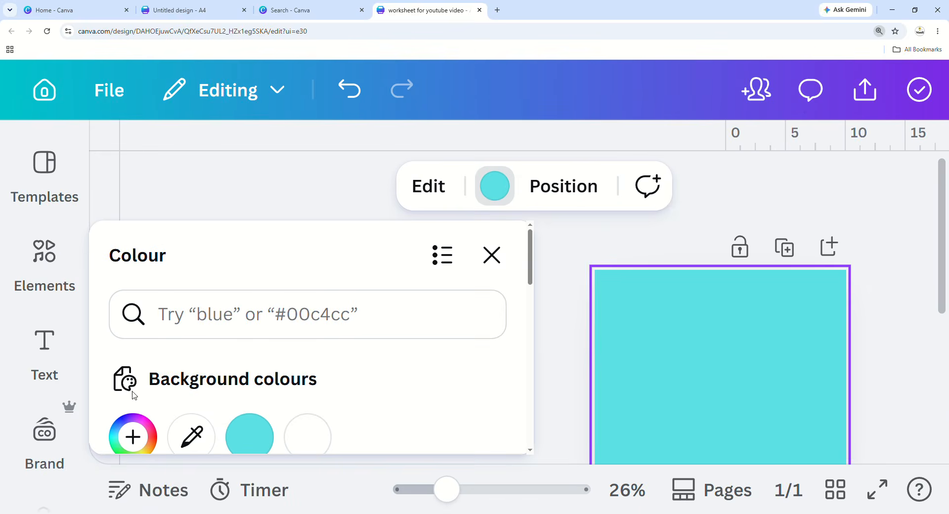
# Mix a custom page background colour, settling on very pale cyan #DDFEFF.
pyautogui.scroll(-2, 132, 392)
pyautogui.scroll(1, 136, 392)
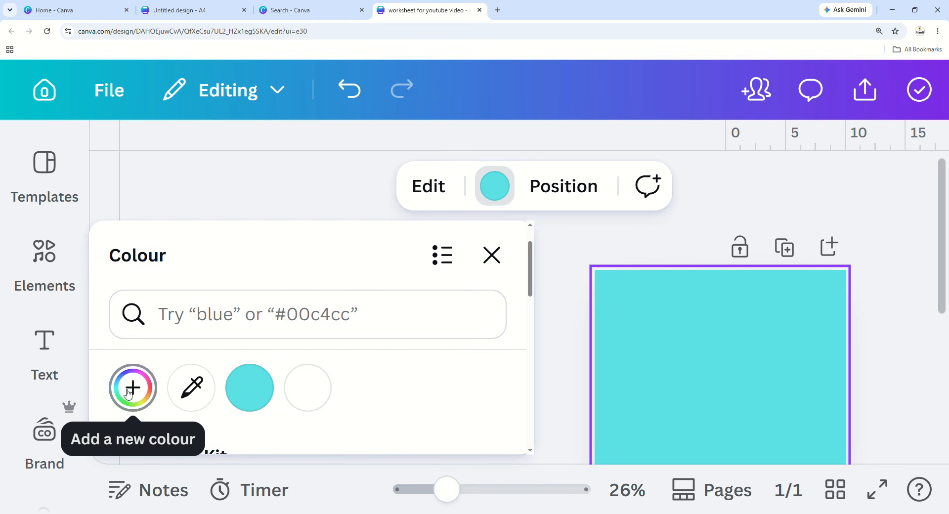
pyautogui.click(133, 387)
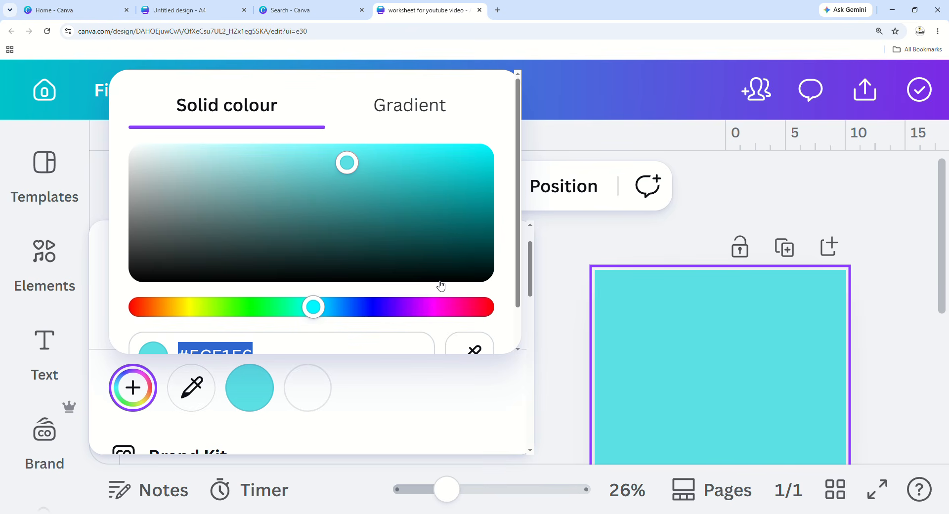
pyautogui.moveTo(347, 164); pyautogui.dragTo(203, 118)
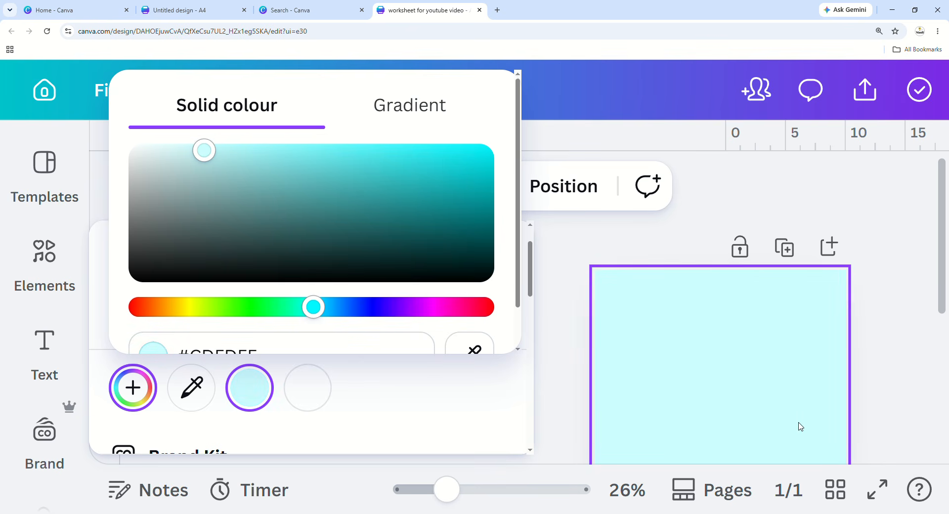
pyautogui.moveTo(210, 155); pyautogui.dragTo(188, 116)
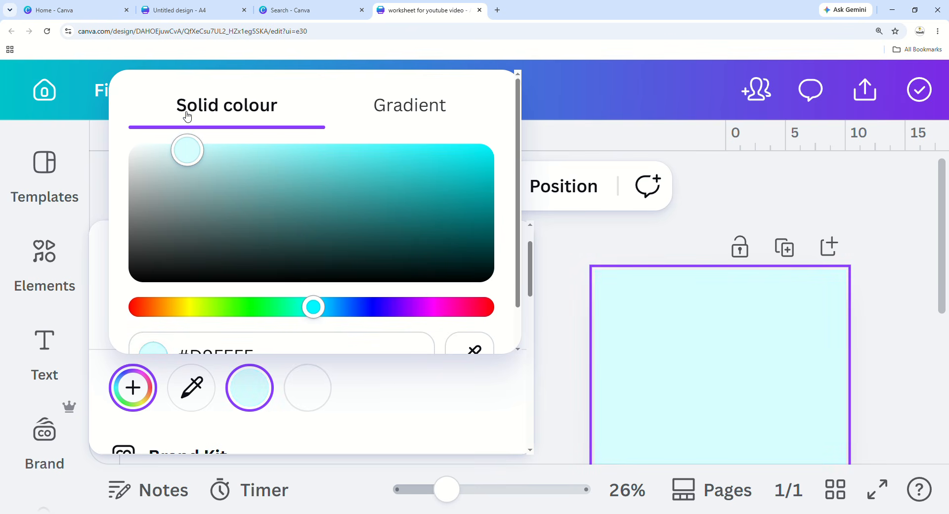
pyautogui.scroll(-1, 202, 292)
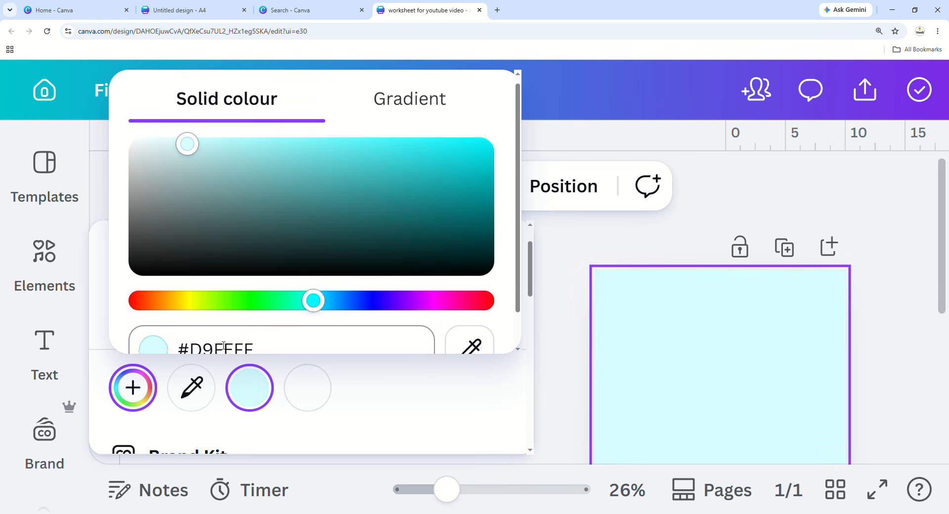
pyautogui.click(206, 309)
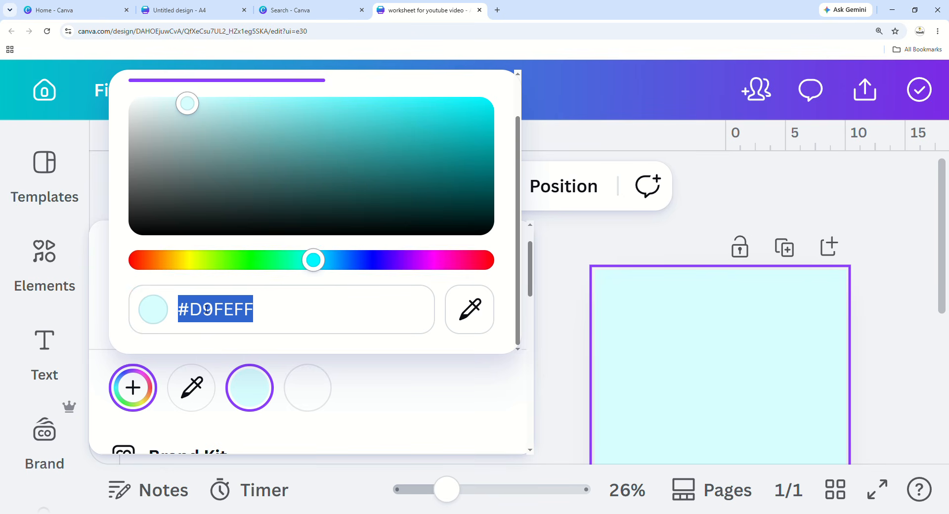
pyautogui.click(189, 113)
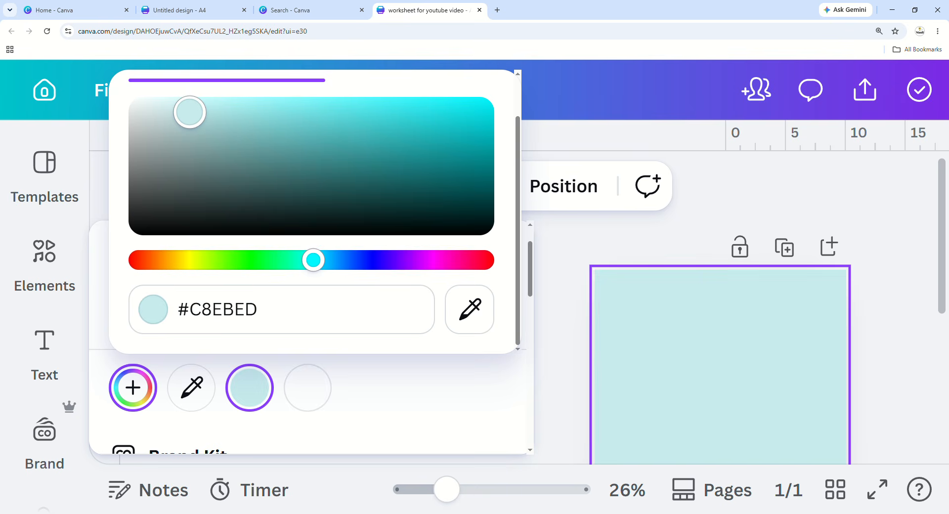
pyautogui.moveTo(190, 113); pyautogui.dragTo(183, 103)
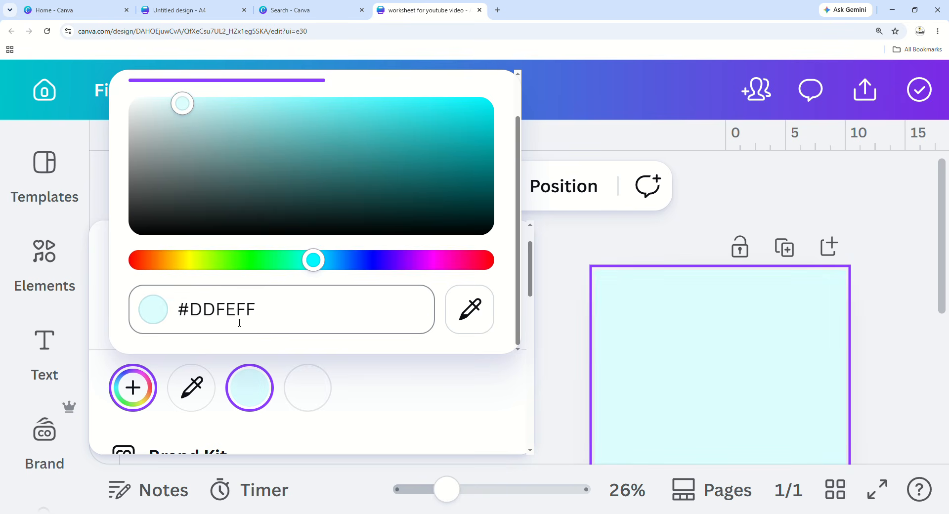
# Zoom the page view out slightly and close the colour options.
pyautogui.scroll(-2, 542, 435)
pyautogui.click(452, 499)
pyautogui.moveTo(452, 498); pyautogui.dragTo(443, 497)
pyautogui.click(492, 255)
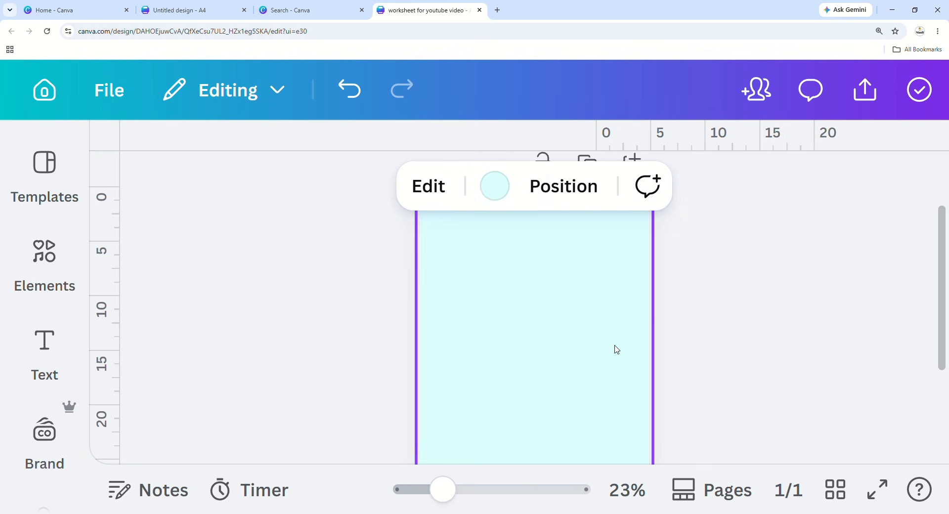
pyautogui.scroll(-3, 617, 350)
pyautogui.moveTo(443, 498); pyautogui.dragTo(435, 500)
# Mix a custom very pale pink #FFE8FD for the page background and close the colour options.
pyautogui.click(585, 349)
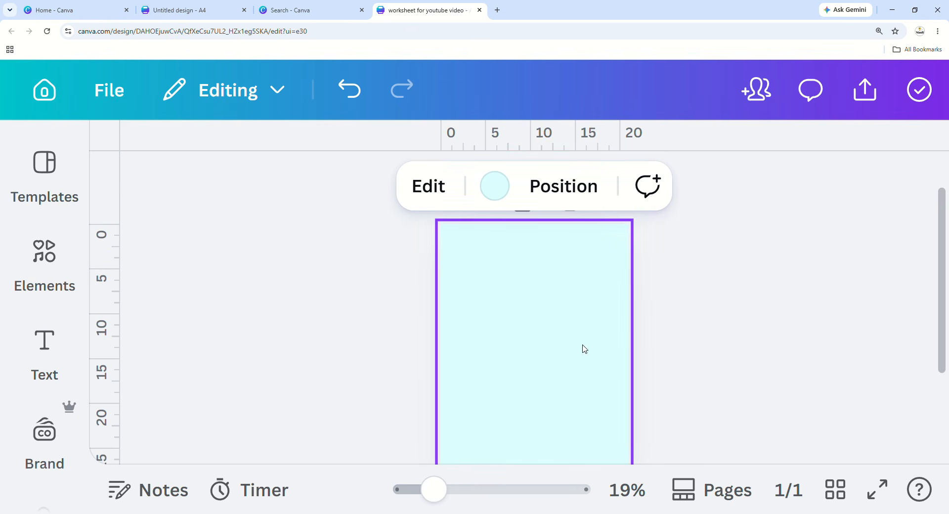
pyautogui.click(500, 188)
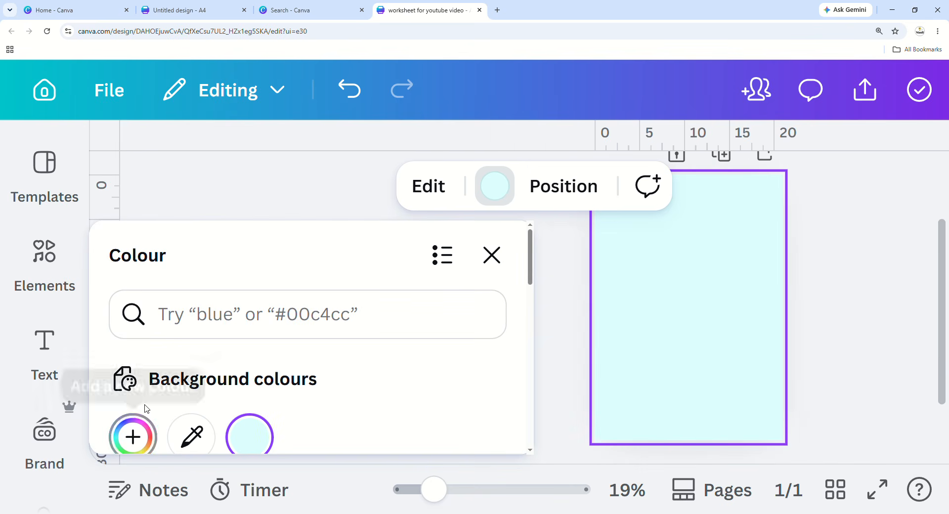
pyautogui.click(132, 435)
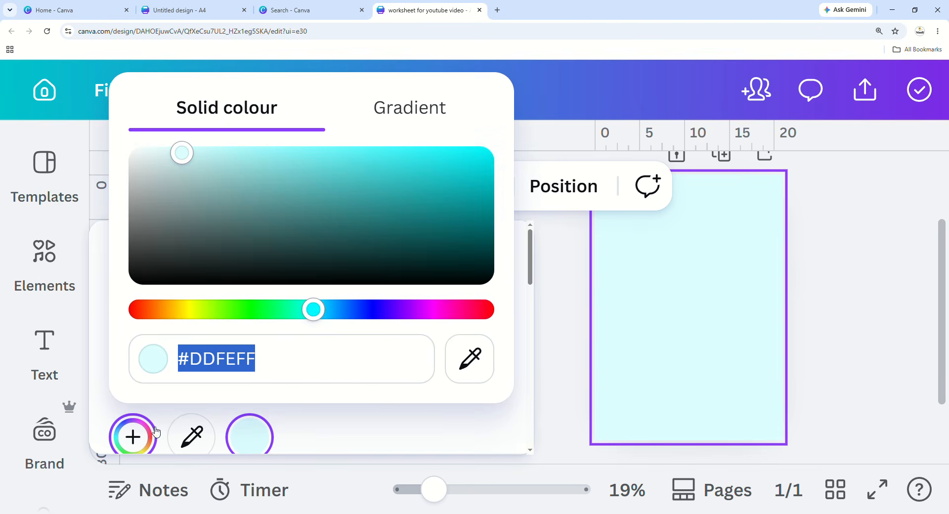
pyautogui.moveTo(322, 314); pyautogui.dragTo(431, 300)
pyautogui.moveTo(184, 153); pyautogui.dragTo(167, 126)
pyautogui.click(526, 401)
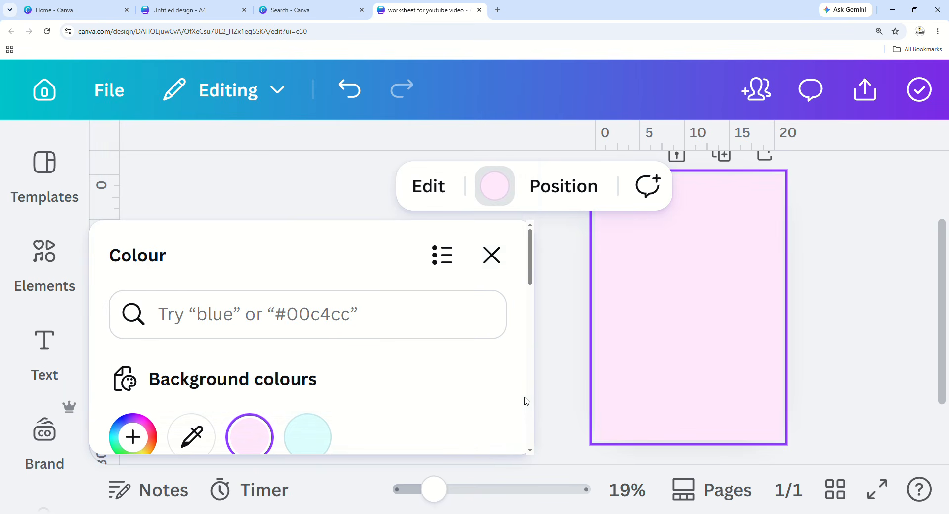
pyautogui.click(492, 255)
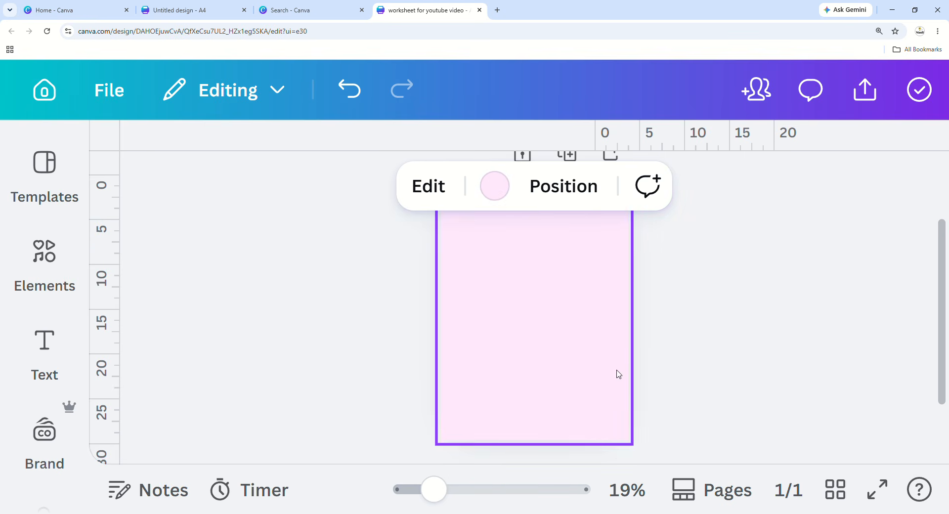
# Add a second page to the worksheet and zoom out to see both pages.
pyautogui.scroll(-3, 730, 341)
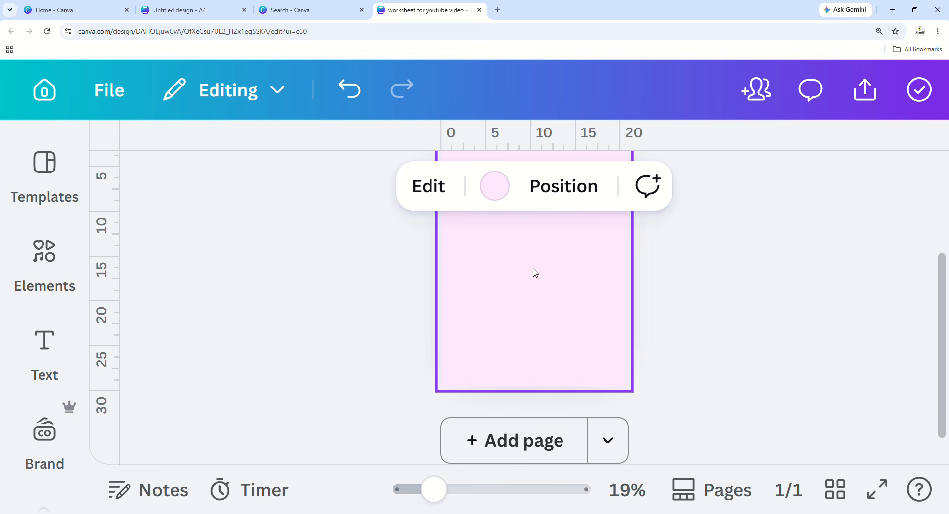
pyautogui.click(549, 440)
pyautogui.moveTo(435, 498); pyautogui.dragTo(414, 498)
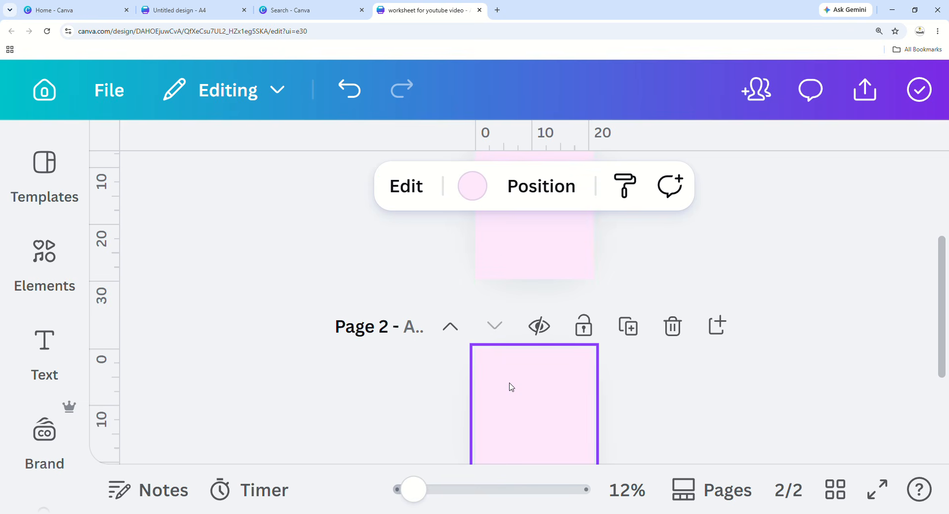
pyautogui.scroll(2, 512, 387)
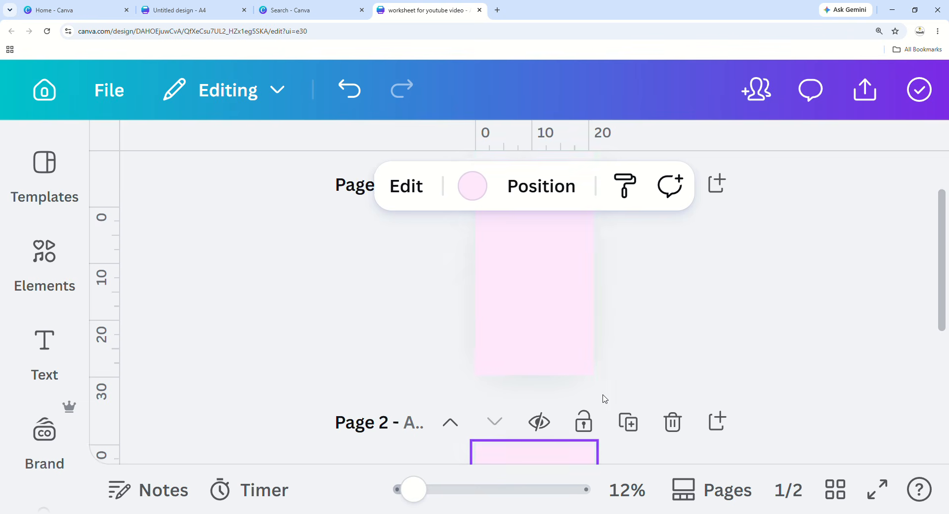
pyautogui.scroll(-3, 561, 362)
pyautogui.scroll(-1, 564, 362)
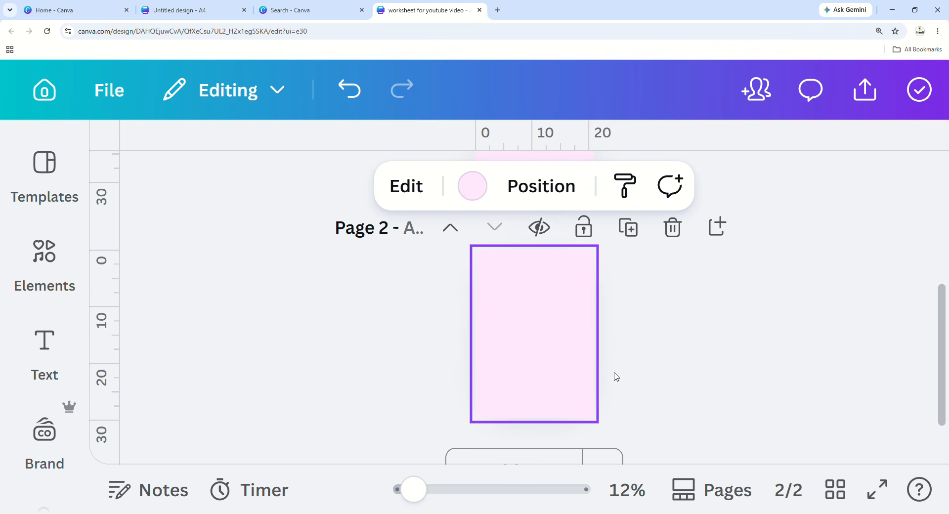
pyautogui.scroll(5, 616, 376)
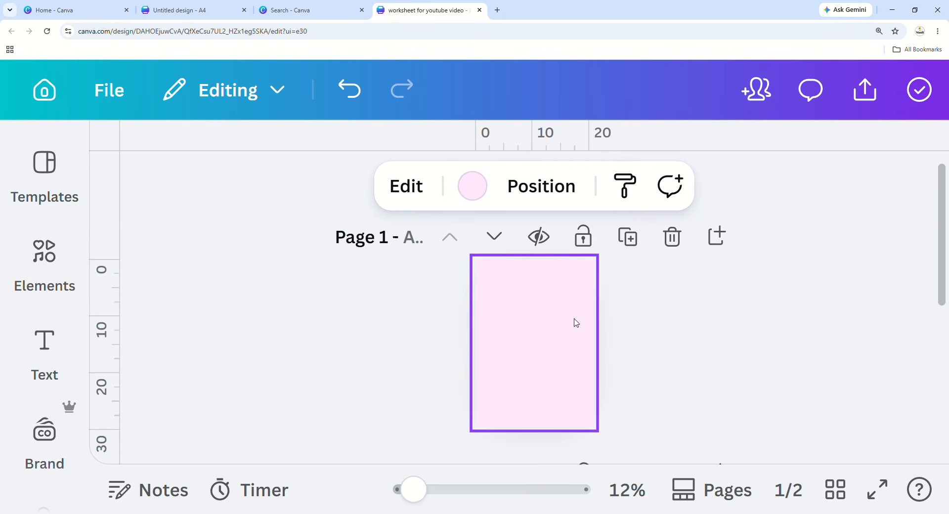
pyautogui.scroll(-5, 575, 323)
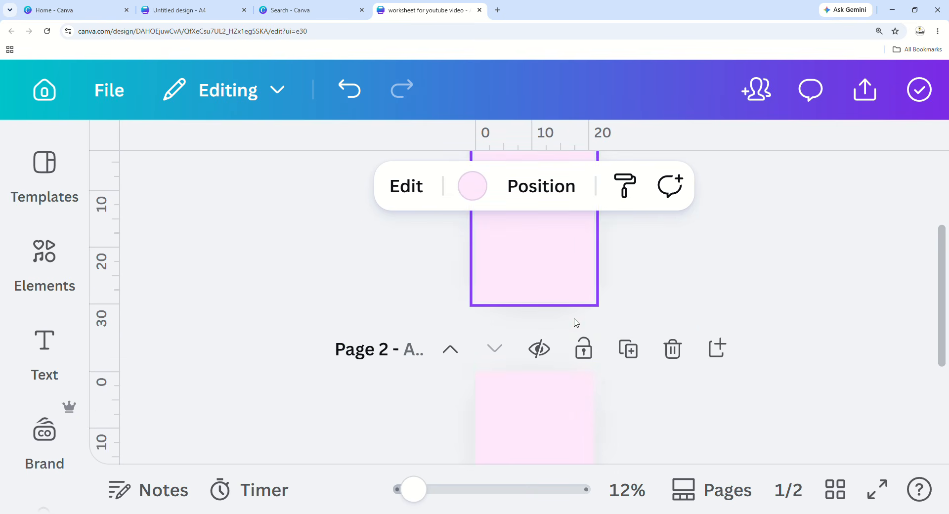
# Give page 2 the Light grey swatch background.
pyautogui.click(487, 192)
pyautogui.scroll(-5, 292, 385)
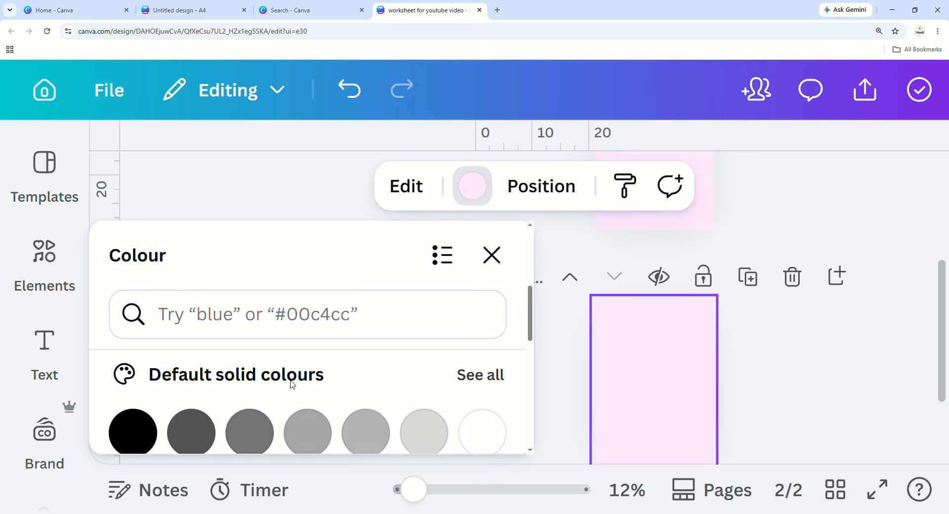
pyautogui.scroll(-3, 296, 391)
pyautogui.scroll(1, 424, 381)
pyautogui.click(437, 371)
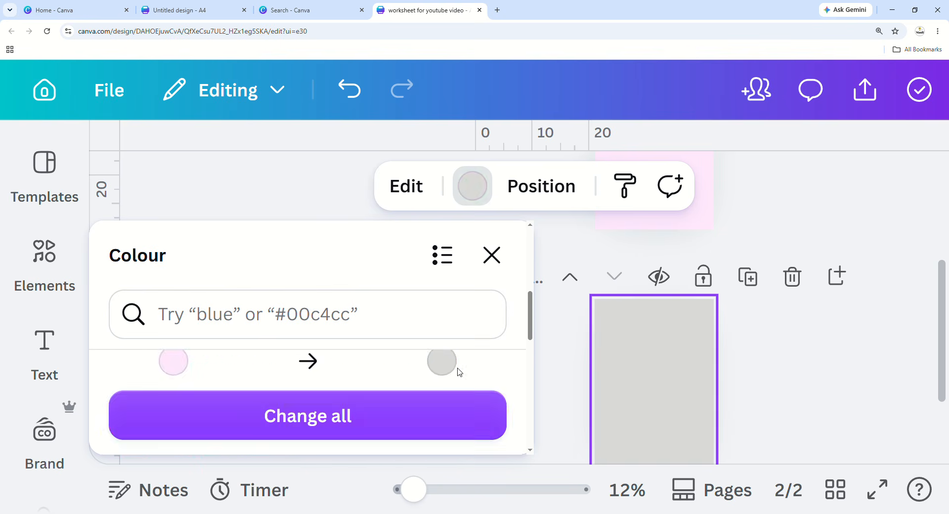
pyautogui.click(815, 366)
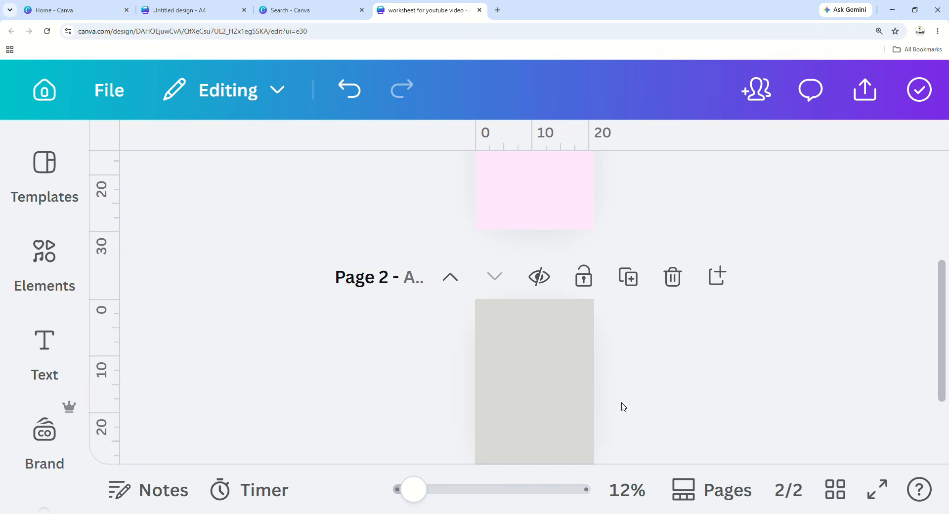
pyautogui.click(546, 344)
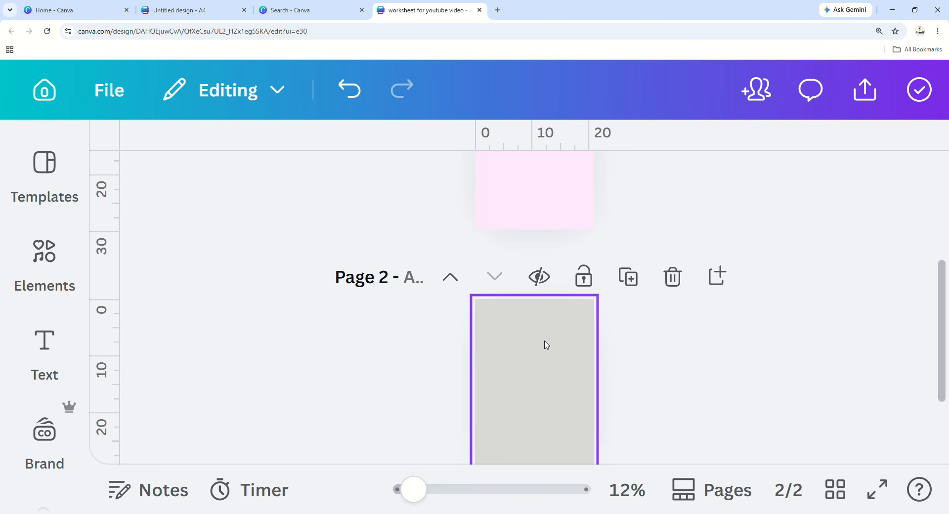
pyautogui.moveTo(414, 490); pyautogui.dragTo(406, 495)
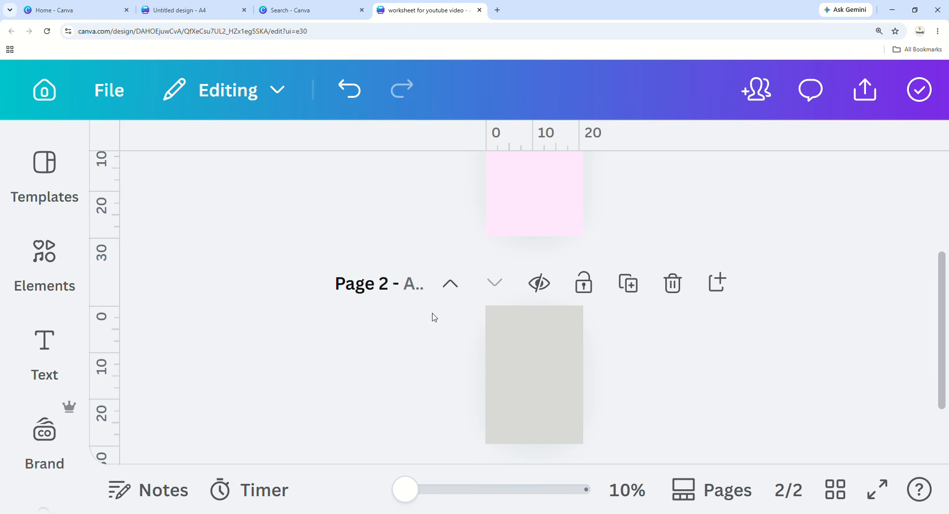
# Undo the grey background, after toggling redo/undo, leaving page 2 pale pink.
pyautogui.click(348, 99)
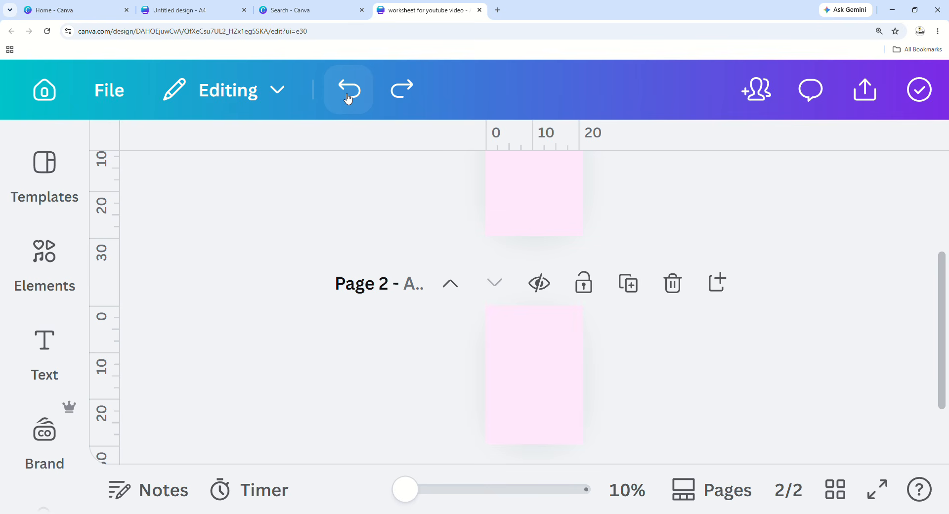
pyautogui.click(396, 99)
pyautogui.click(366, 100)
pyautogui.click(400, 93)
pyautogui.click(369, 99)
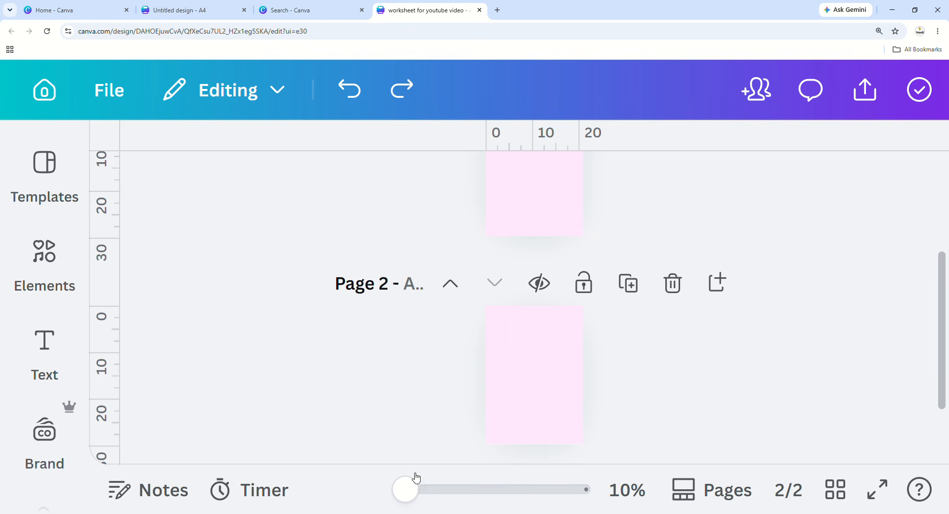
# Zoom and scroll around the two pink pages to review them.
pyautogui.moveTo(416, 478); pyautogui.dragTo(421, 478)
pyautogui.scroll(2, 539, 372)
pyautogui.scroll(-2, 534, 370)
pyautogui.moveTo(417, 498); pyautogui.dragTo(451, 490)
pyautogui.scroll(5, 485, 345)
pyautogui.scroll(1, 485, 346)
pyautogui.scroll(-3, 485, 346)
pyautogui.scroll(3, 485, 346)
pyautogui.scroll(-3, 484, 346)
pyautogui.scroll(-5, 484, 344)
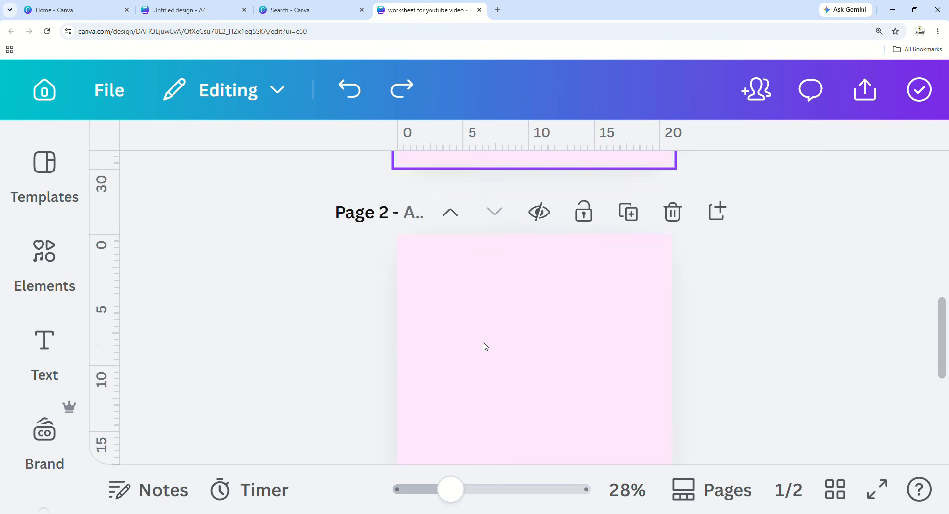
pyautogui.scroll(2, 483, 344)
pyautogui.moveTo(456, 503); pyautogui.dragTo(428, 507)
pyautogui.scroll(-3, 485, 440)
pyautogui.scroll(1, 121, 288)
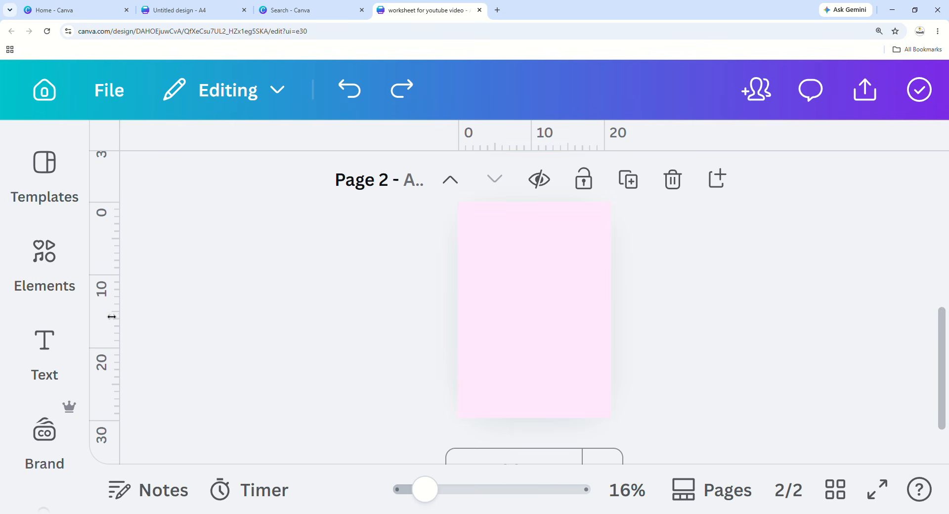
pyautogui.scroll(1, 99, 339)
pyautogui.scroll(-3, 98, 339)
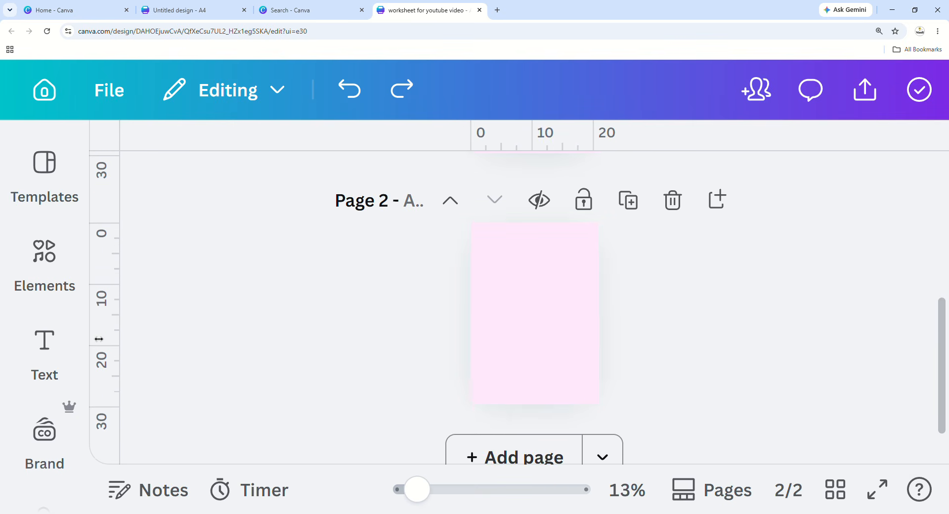
pyautogui.moveTo(22, 319)
pyautogui.scroll(-3, 22, 319)
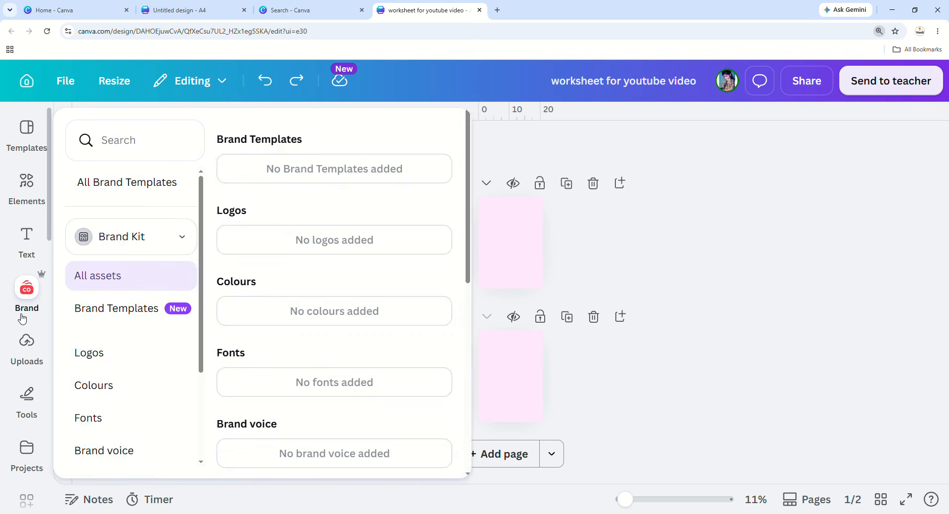
# Add a third pale pink page below page 2, then reselect page 1.
pyautogui.moveTo(624, 500); pyautogui.dragTo(642, 499)
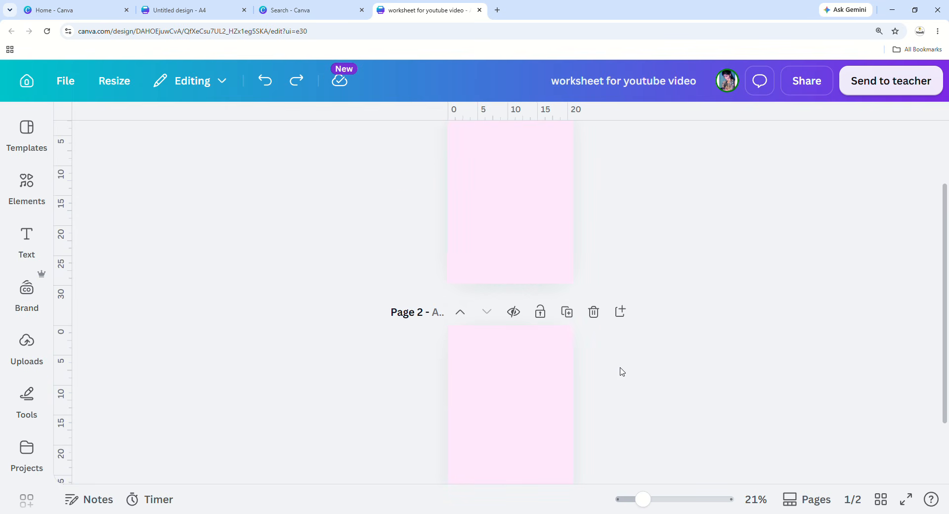
pyautogui.scroll(1, 622, 372)
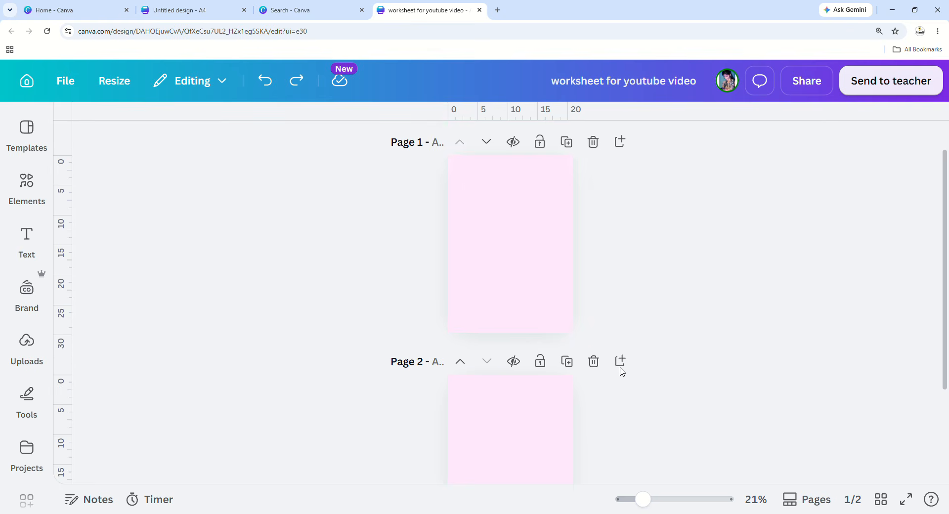
pyautogui.click(476, 289)
pyautogui.click(548, 412)
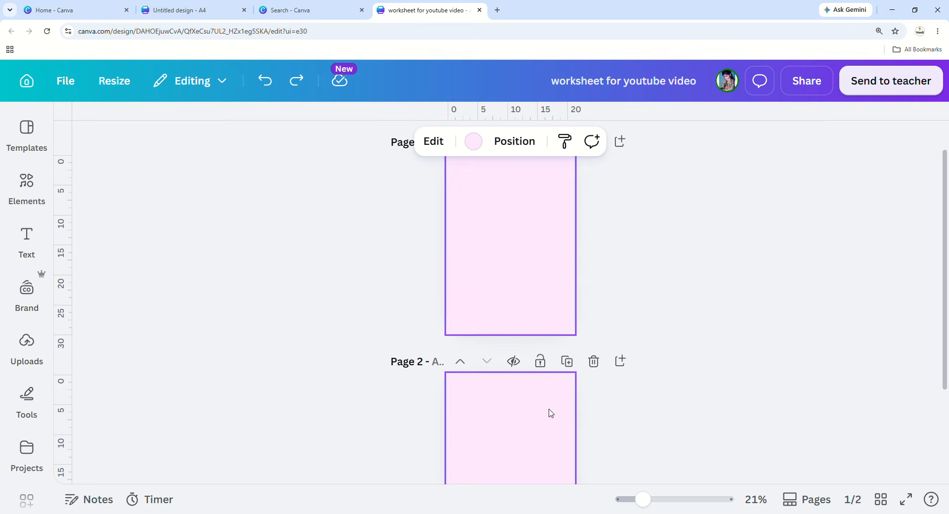
pyautogui.scroll(-3, 548, 413)
pyautogui.click(538, 458)
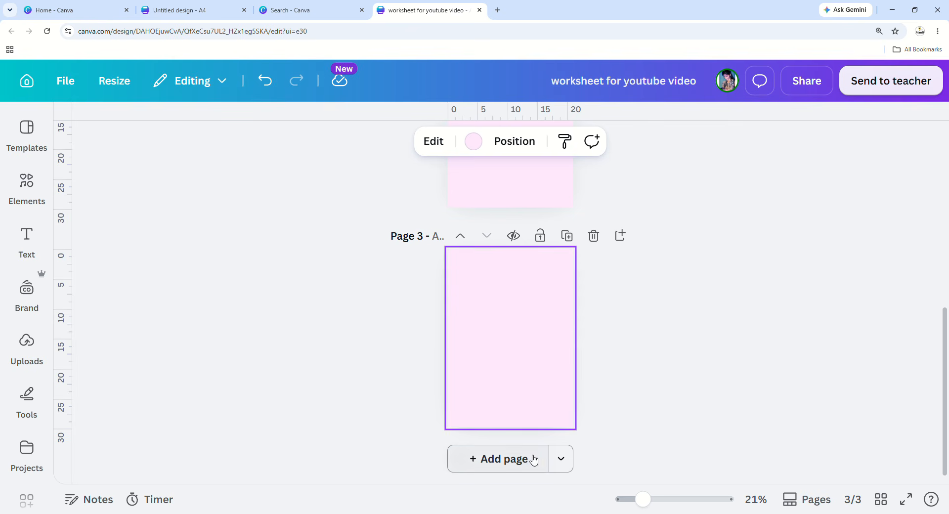
pyautogui.scroll(7, 547, 365)
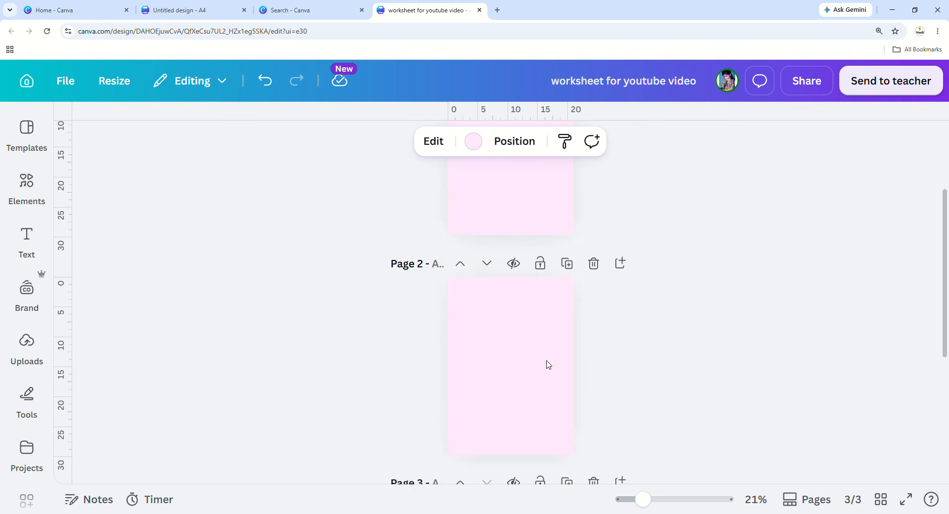
pyautogui.click(548, 365)
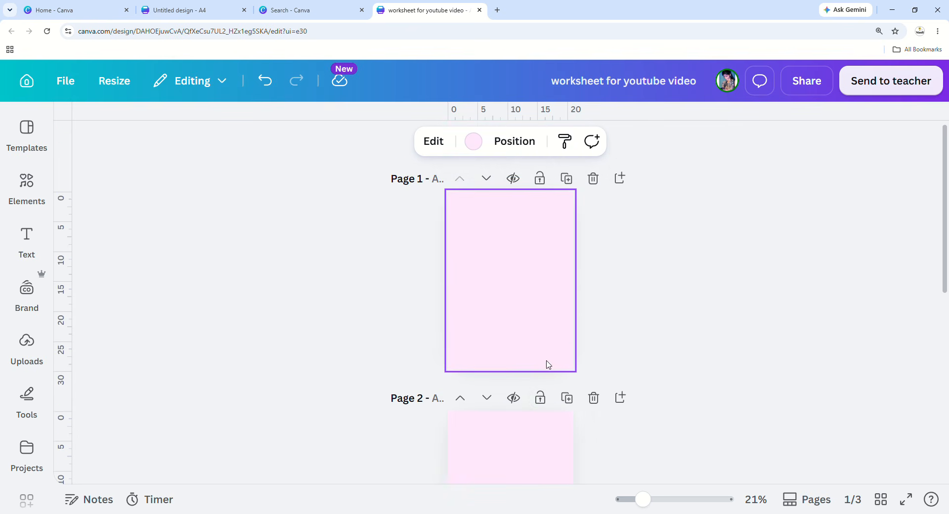
pyautogui.click(615, 286)
pyautogui.click(556, 287)
# Deselect page 1 so nothing is selected on the canvas.
pyautogui.moveTo(29, 249)
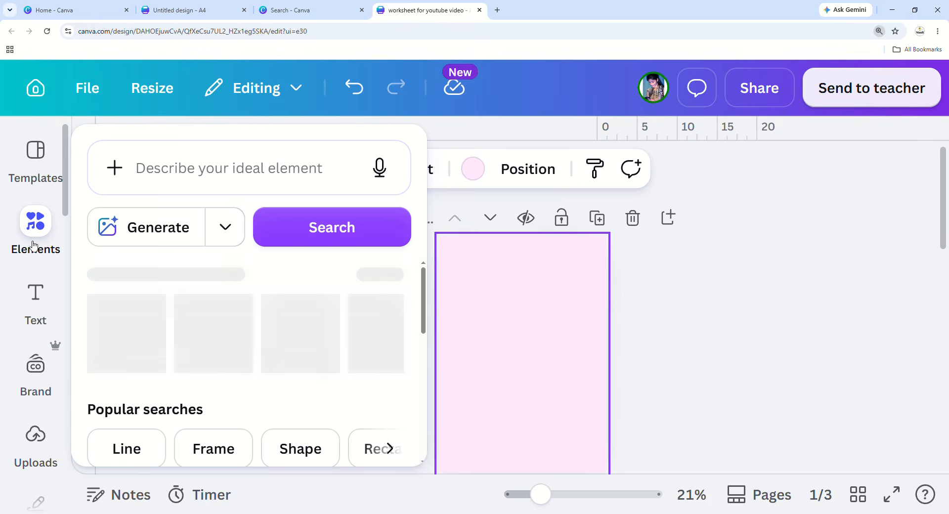
pyautogui.moveTo(50, 225)
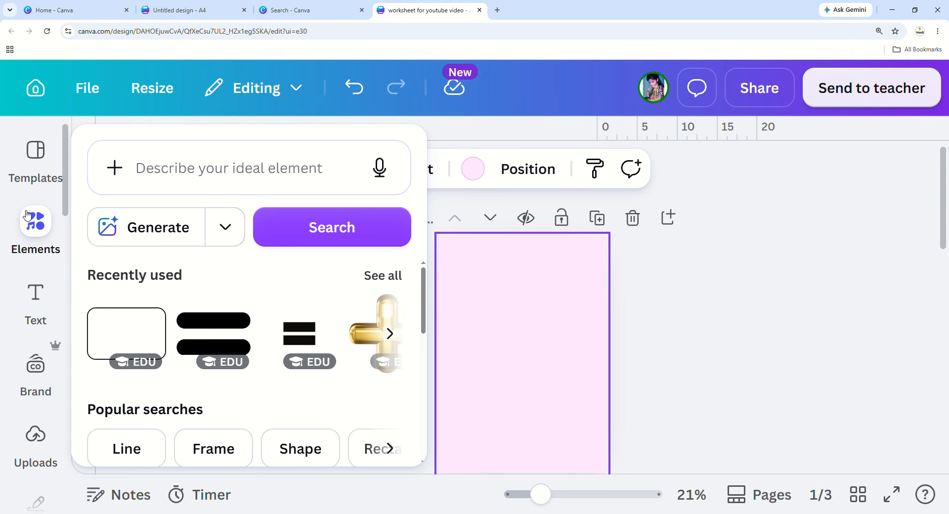
pyautogui.moveTo(50, 292)
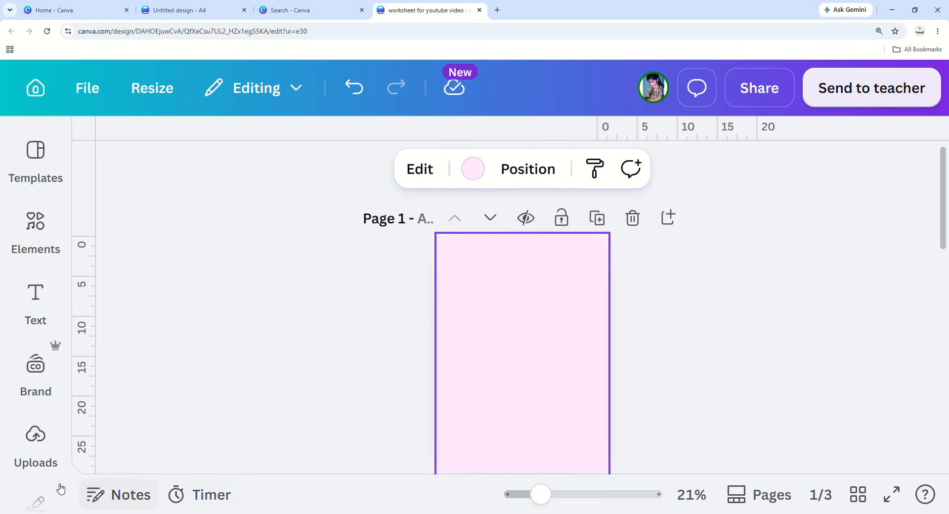
pyautogui.click(662, 343)
pyautogui.click(567, 334)
pyautogui.click(675, 323)
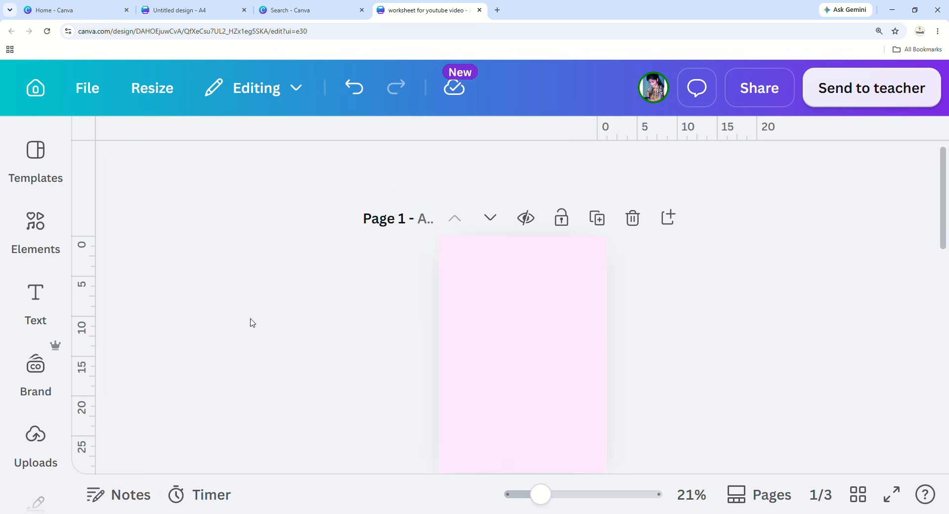
# Open the Elements panel and browse through its categories.
pyautogui.moveTo(41, 318)
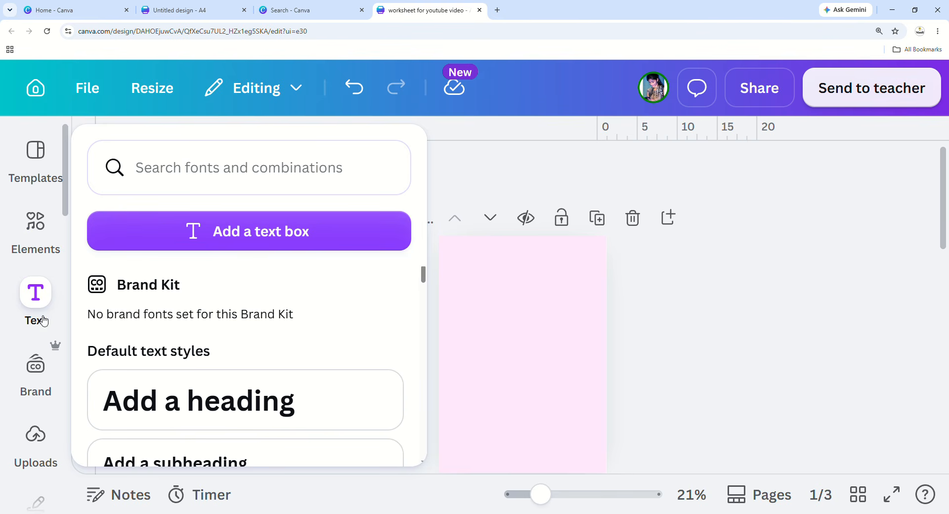
pyautogui.click(32, 241)
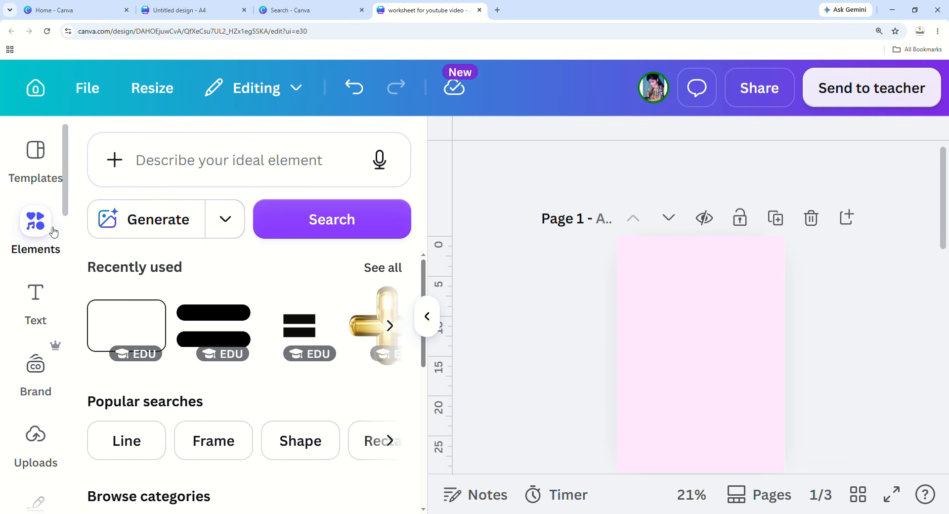
pyautogui.scroll(-1, 193, 277)
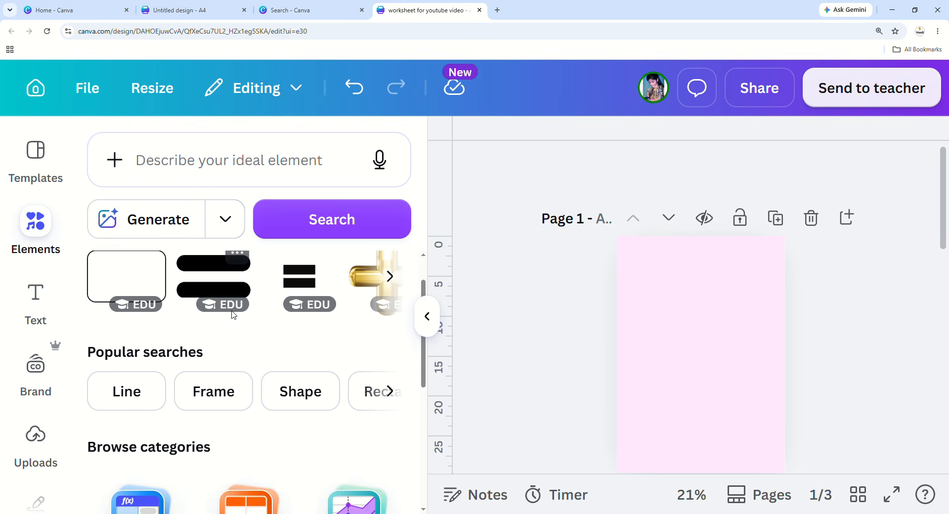
pyautogui.scroll(1, 236, 315)
pyautogui.scroll(-3, 236, 315)
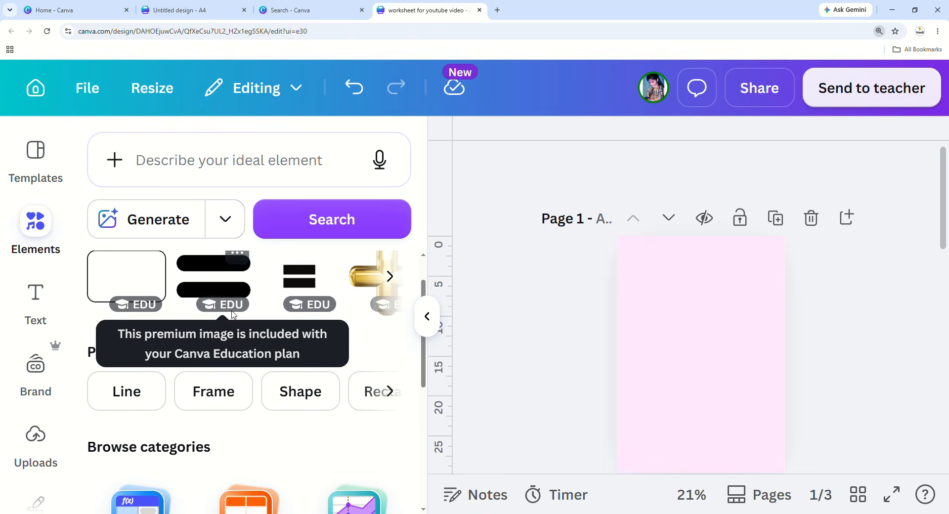
pyautogui.scroll(-2, 201, 305)
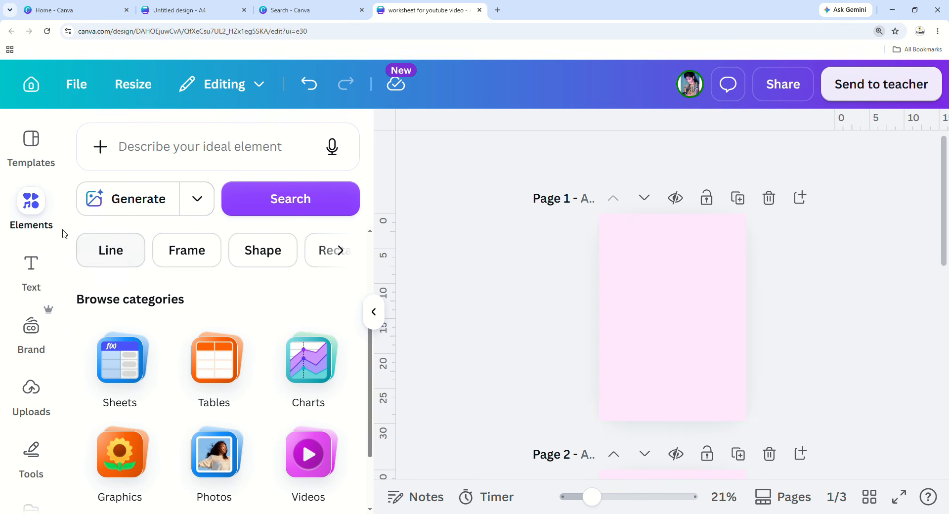
pyautogui.scroll(-1, 211, 371)
pyautogui.scroll(1, 212, 371)
pyautogui.scroll(-2, 255, 249)
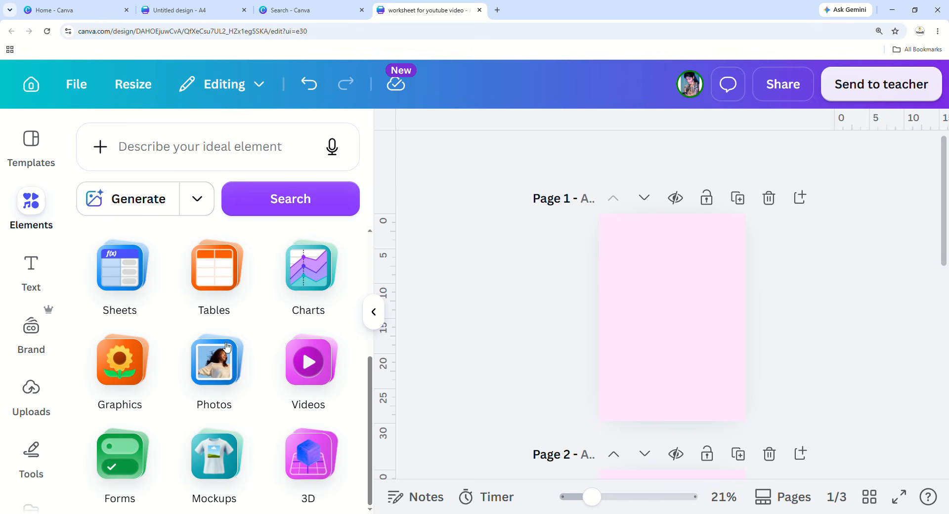
pyautogui.scroll(4, 196, 420)
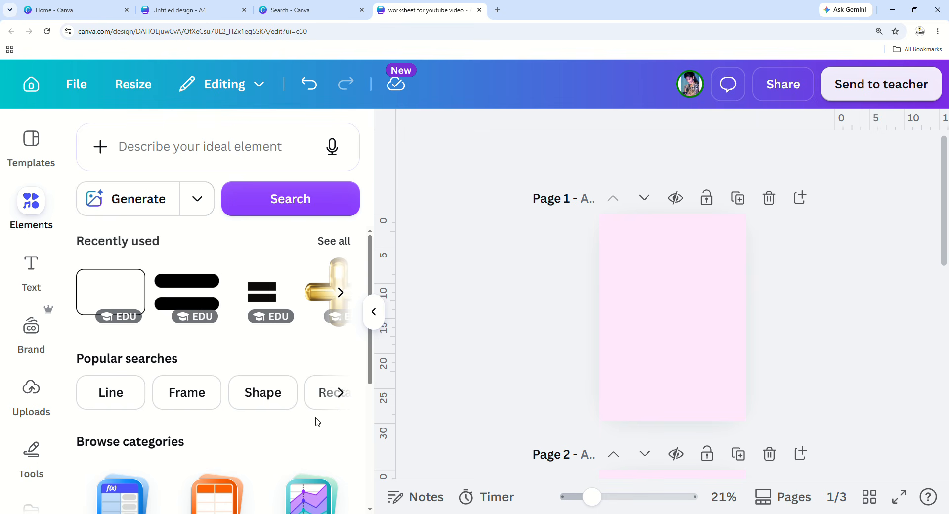
# Search the Elements library for 'sun'.
pyautogui.click(161, 147)
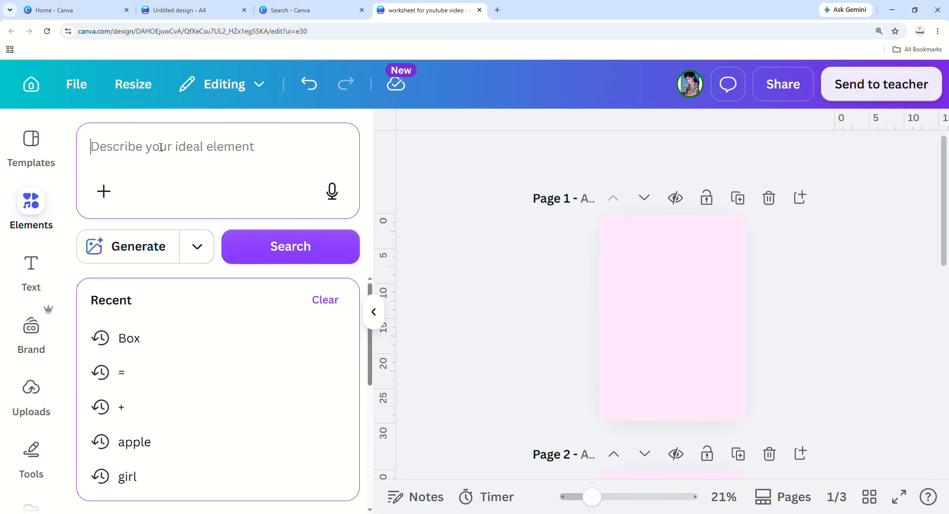
pyautogui.write('sun')
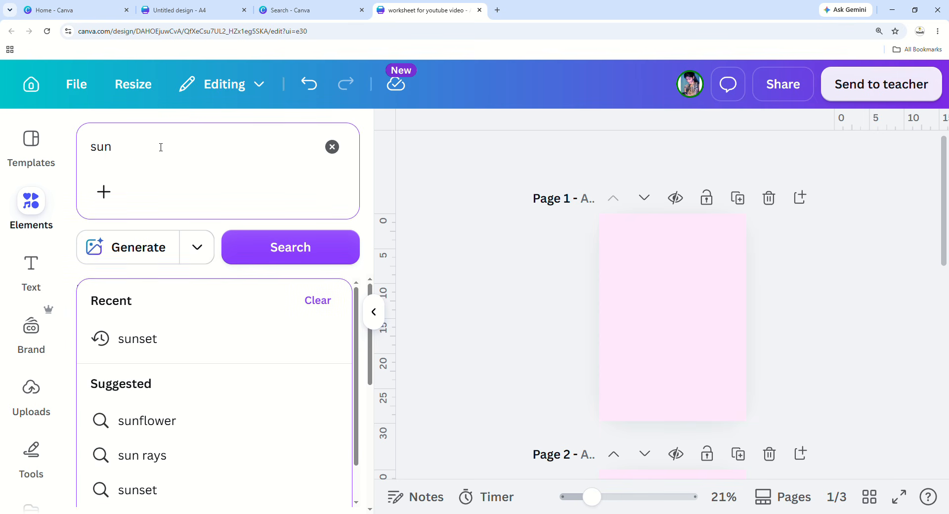
pyautogui.press('Return')
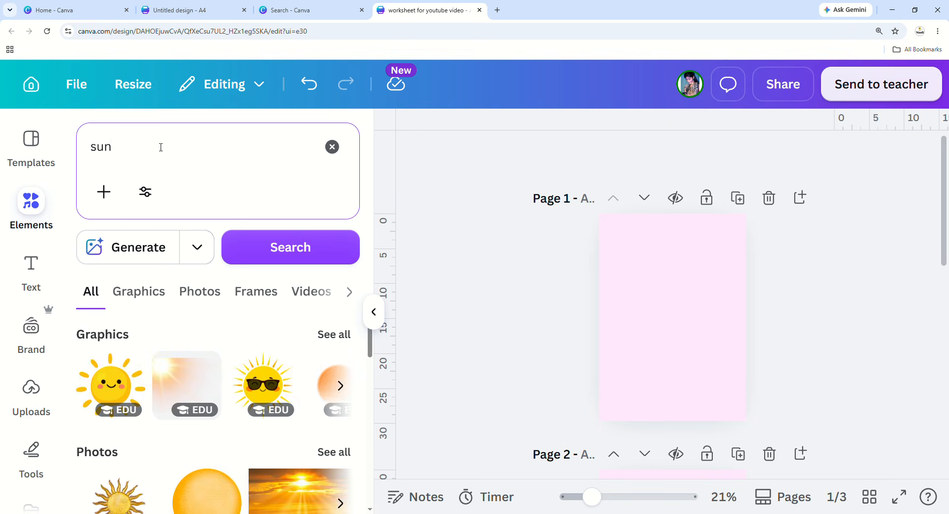
pyautogui.click(148, 155)
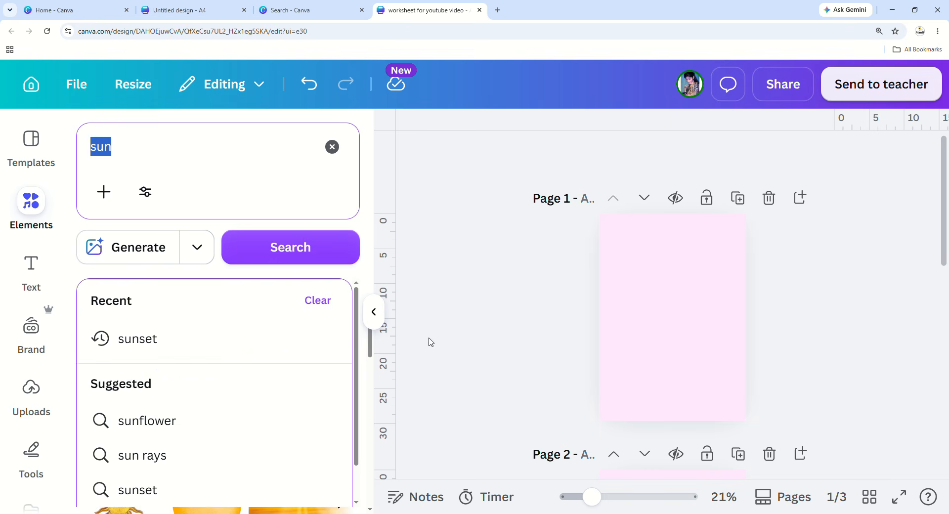
pyautogui.click(262, 255)
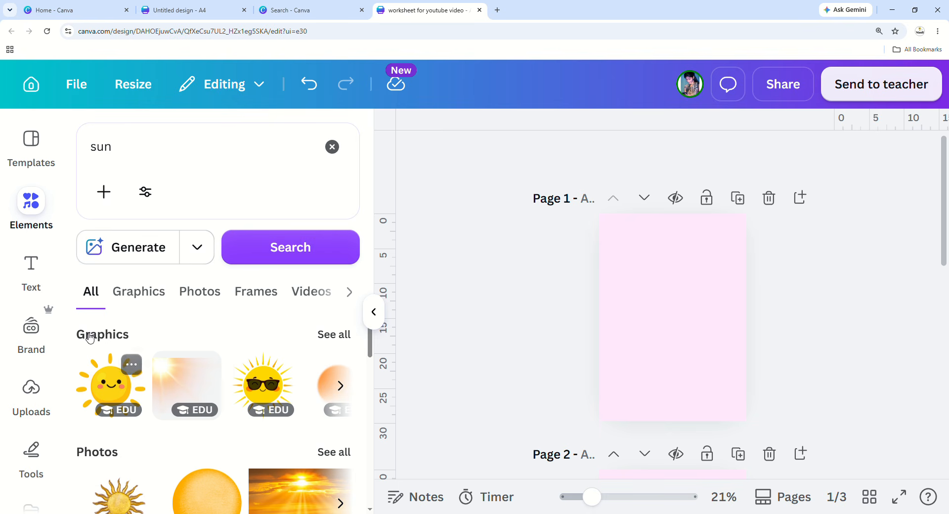
# Zoom the browser out and show all sun Graphics results via See all.
pyautogui.scroll(-2, 134, 435)
pyautogui.scroll(-2, 289, 450)
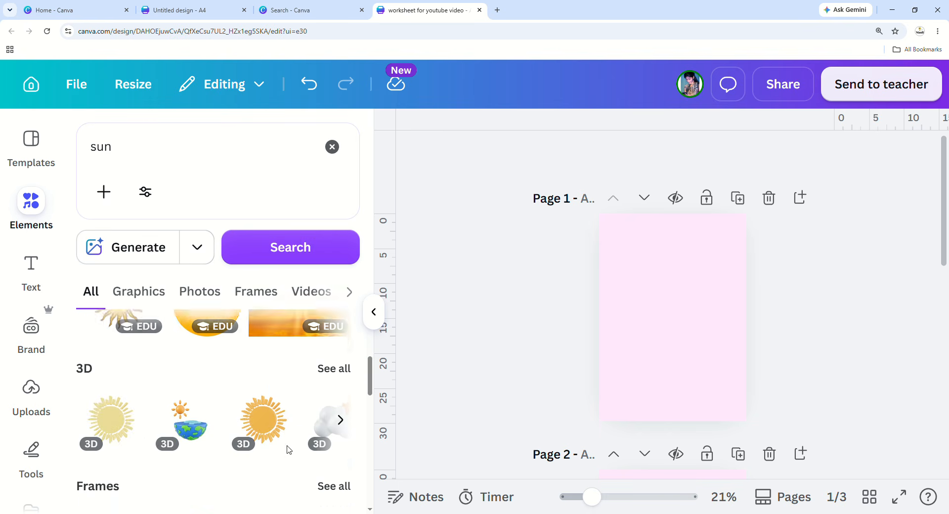
pyautogui.scroll(-1, 289, 450)
pyautogui.scroll(-2, 220, 440)
pyautogui.scroll(4, 224, 438)
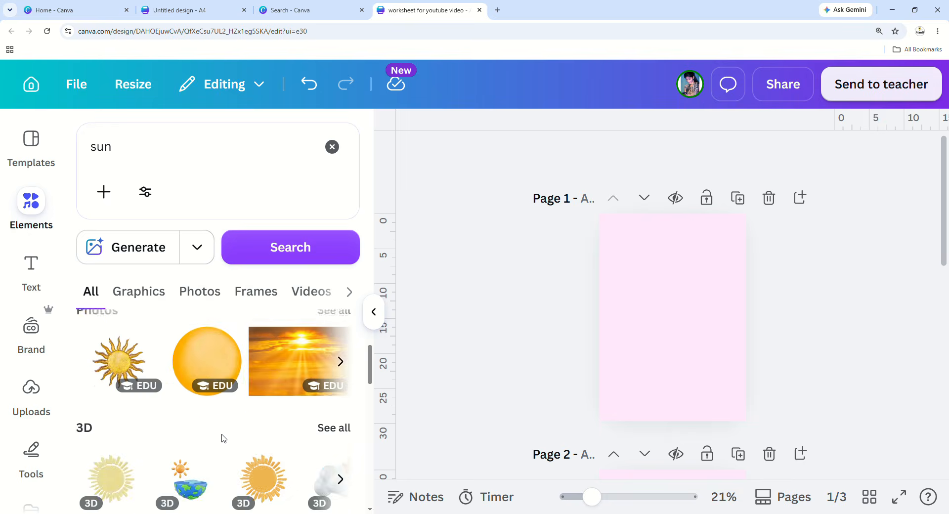
pyautogui.scroll(3, 224, 439)
pyautogui.hotkey('ctrl', '+')
pyautogui.hotkey('ctrl', '+')
pyautogui.hotkey('ctrl', '-')
pyautogui.hotkey('ctrl', '-')
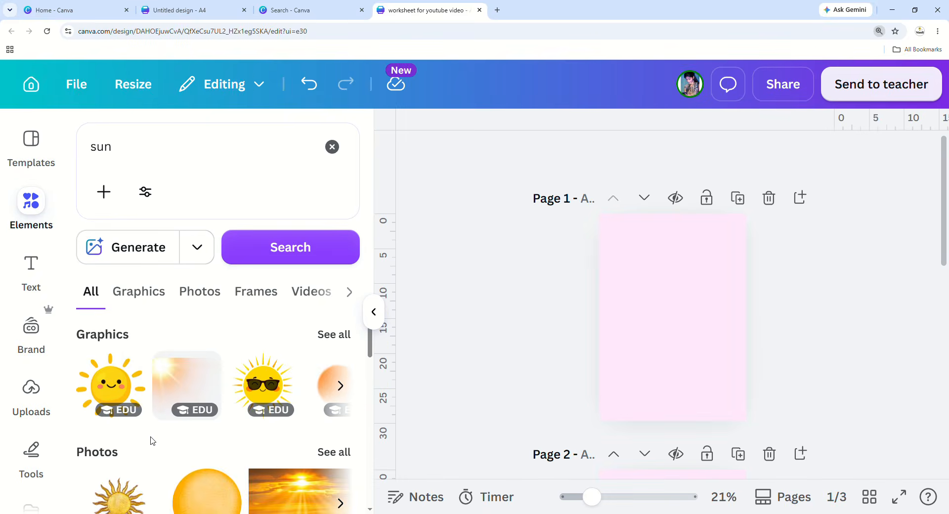
pyautogui.hotkey('ctrl', '-')
pyautogui.moveTo(106, 366)
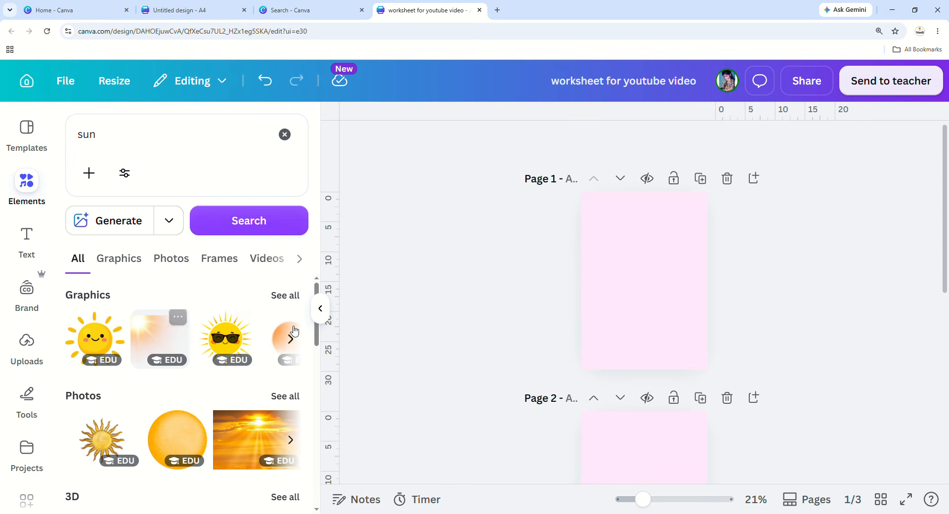
pyautogui.click(284, 296)
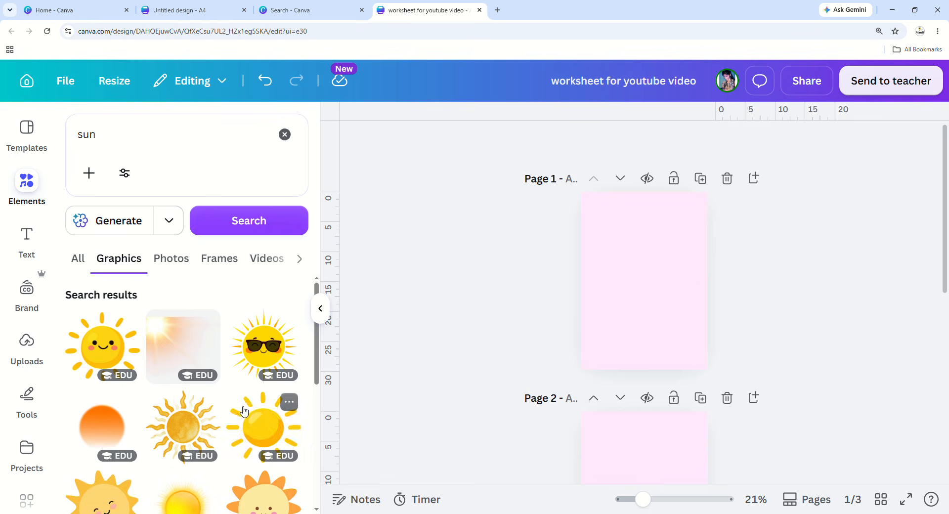
# Add the first smiling sun graphic to page 1 and shrink it to a small size.
pyautogui.click(130, 351)
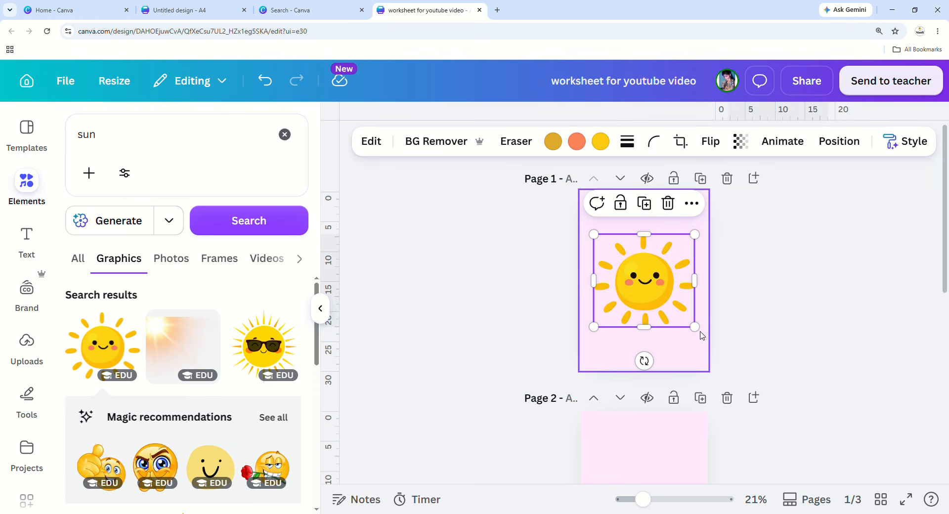
pyautogui.moveTo(695, 326); pyautogui.dragTo(670, 305)
pyautogui.moveTo(645, 502); pyautogui.dragTo(660, 503)
pyautogui.scroll(2, 634, 360)
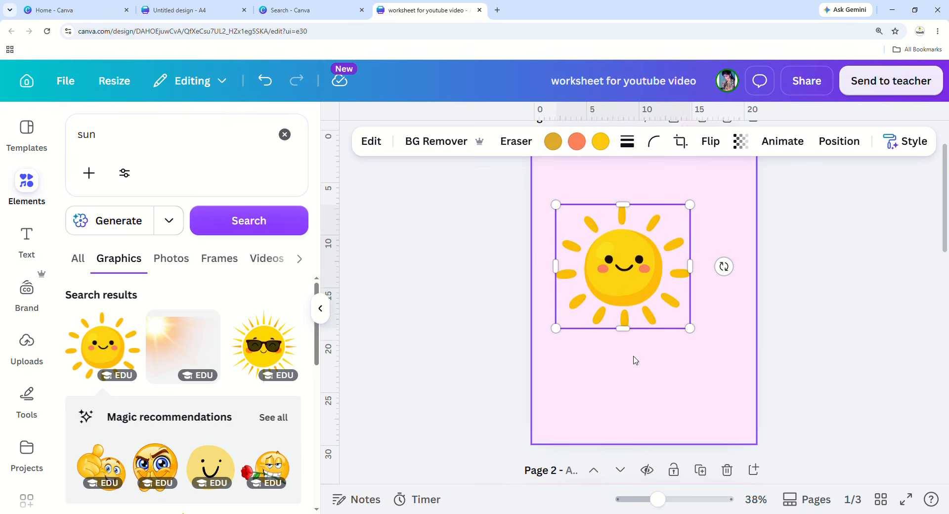
pyautogui.click(701, 362)
pyautogui.click(616, 333)
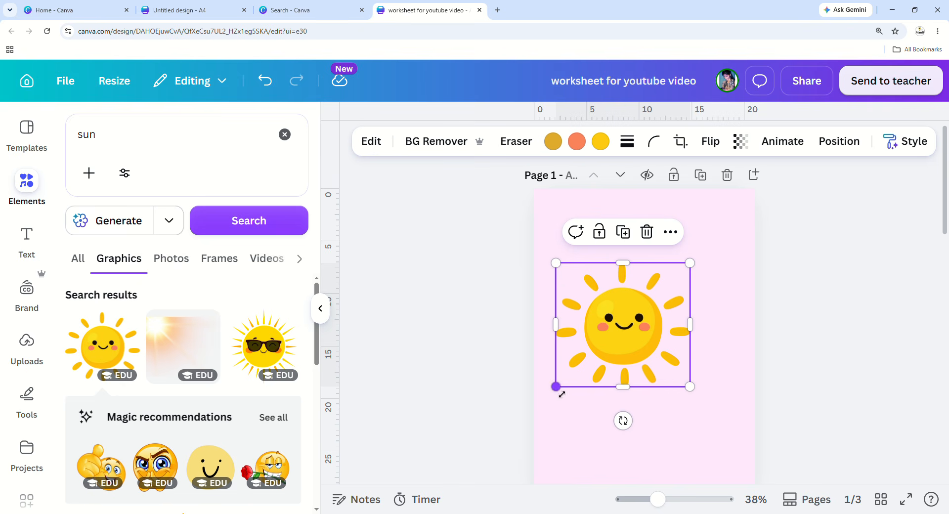
pyautogui.moveTo(561, 394); pyautogui.dragTo(587, 357)
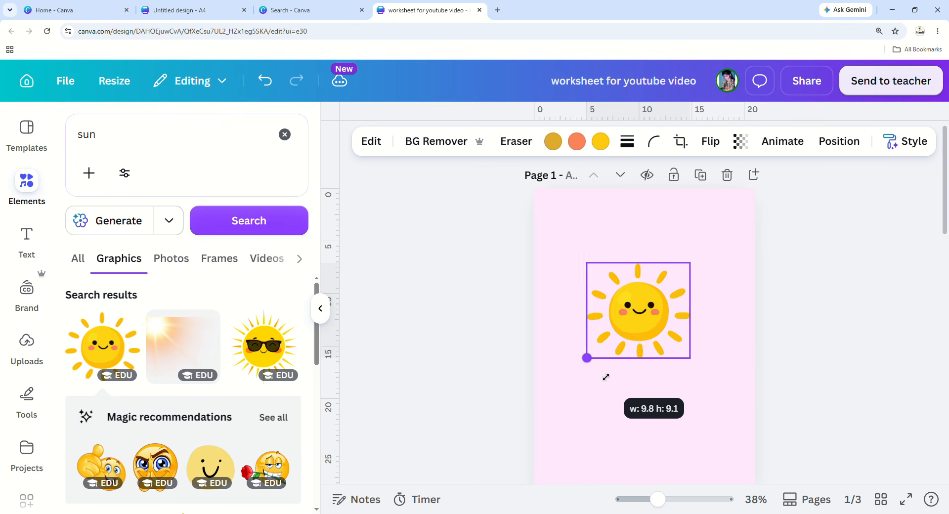
pyautogui.moveTo(695, 267); pyautogui.dragTo(707, 247)
pyautogui.moveTo(705, 301); pyautogui.dragTo(688, 332)
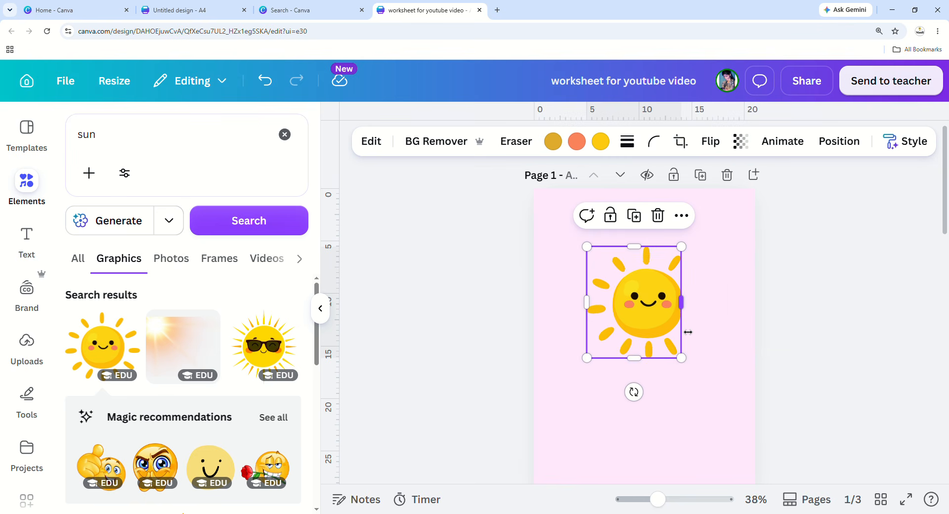
pyautogui.click(265, 79)
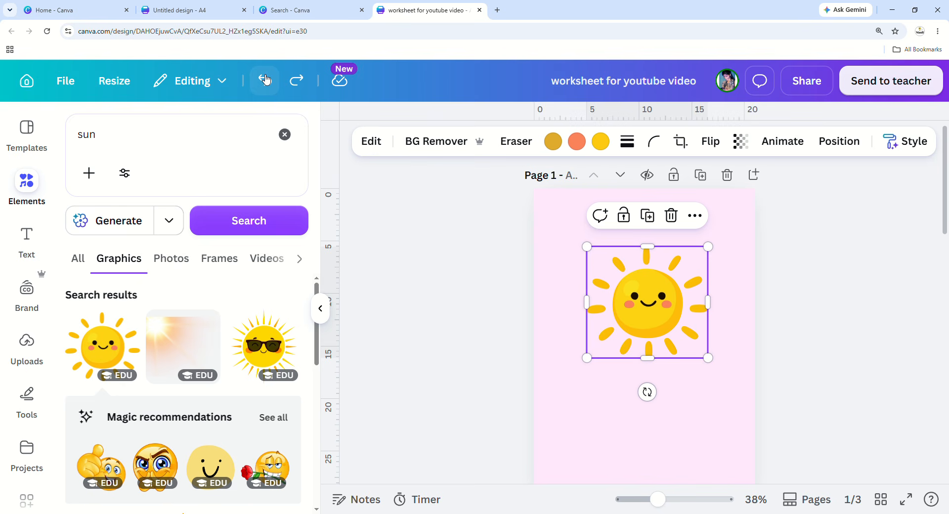
pyautogui.moveTo(707, 360); pyautogui.dragTo(618, 277)
# Change page 1's background from pale pink to white.
pyautogui.click(686, 303)
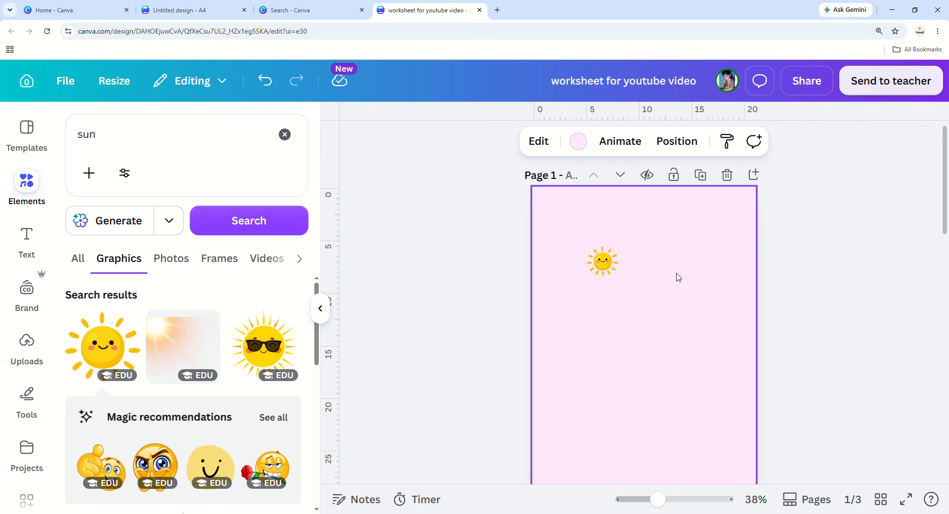
pyautogui.click(577, 142)
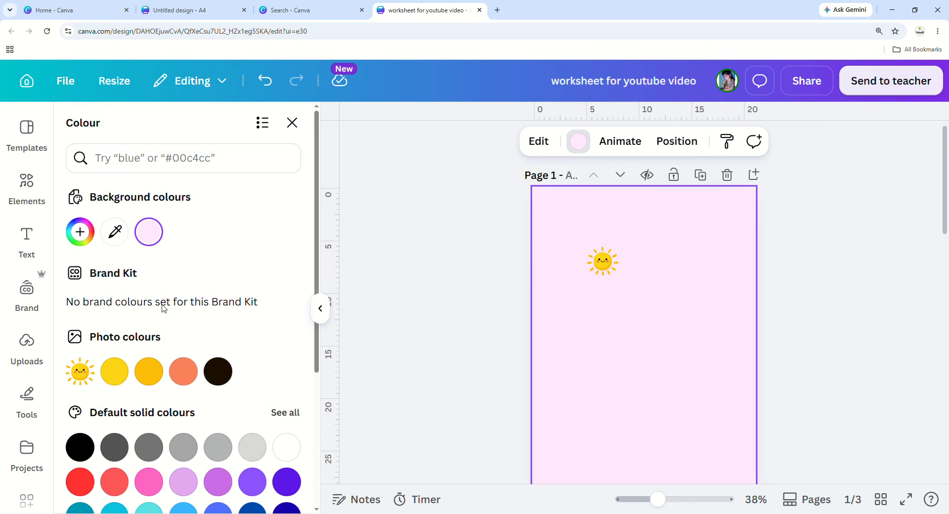
pyautogui.click(286, 447)
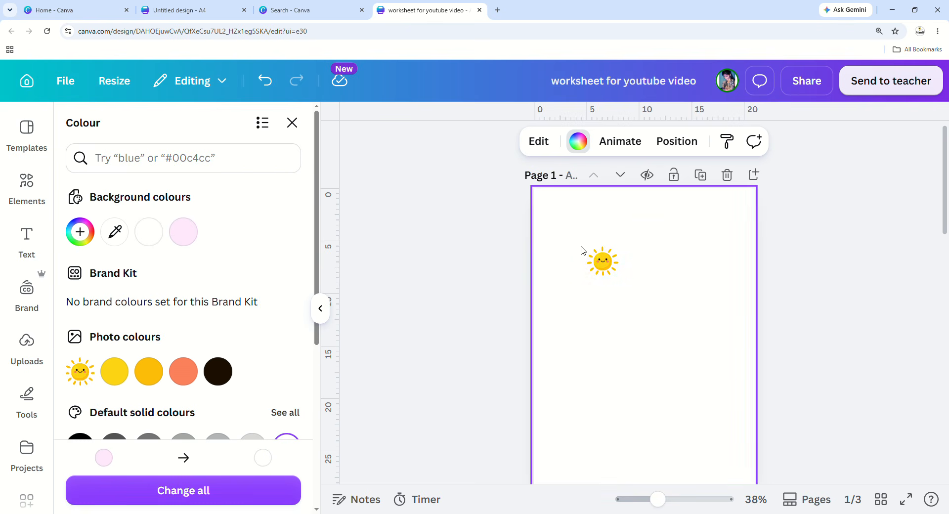
# Move the small sun up to the top-left corner of page 1.
pyautogui.click(602, 261)
pyautogui.moveTo(606, 264); pyautogui.dragTo(575, 228)
pyautogui.click(617, 307)
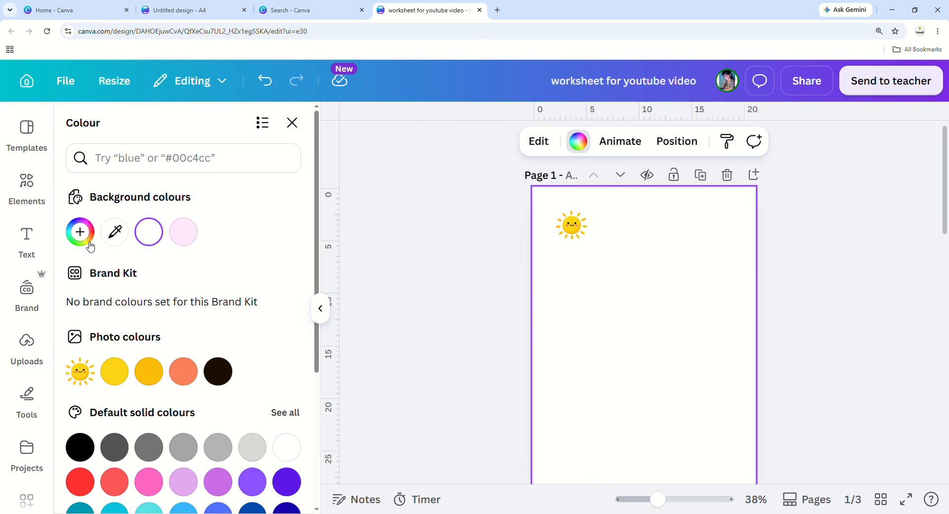
pyautogui.click(40, 204)
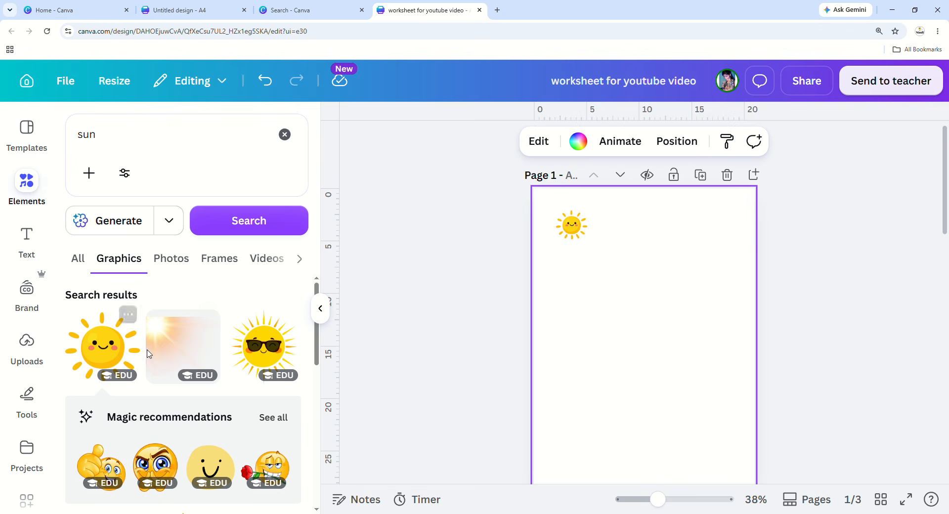
# Add a second smiling sun, shrink it, and place it beside the first.
pyautogui.scroll(-3, 171, 400)
pyautogui.scroll(-5, 233, 424)
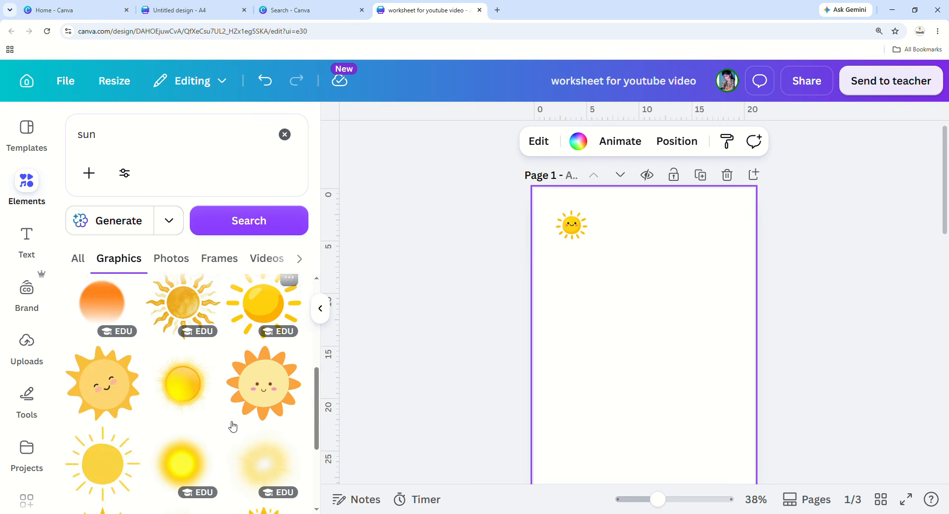
pyautogui.click(276, 412)
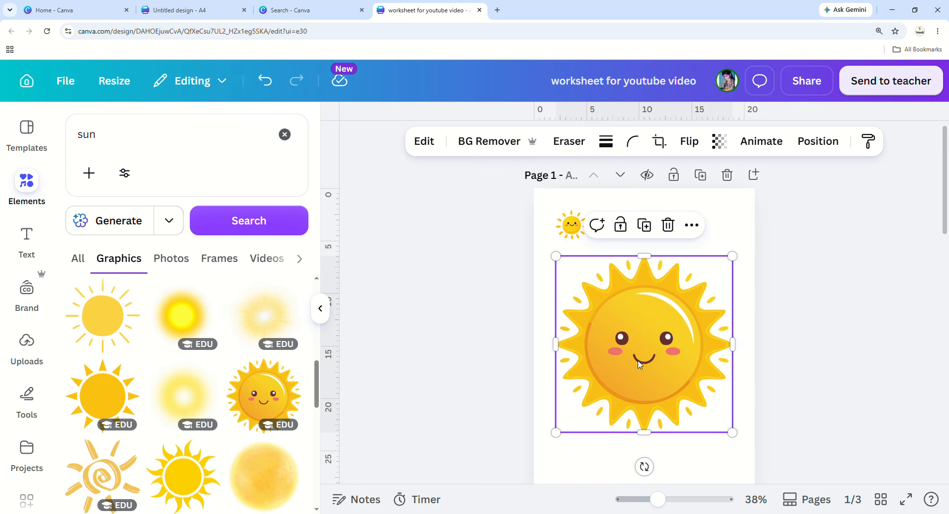
pyautogui.moveTo(650, 390); pyautogui.dragTo(641, 371)
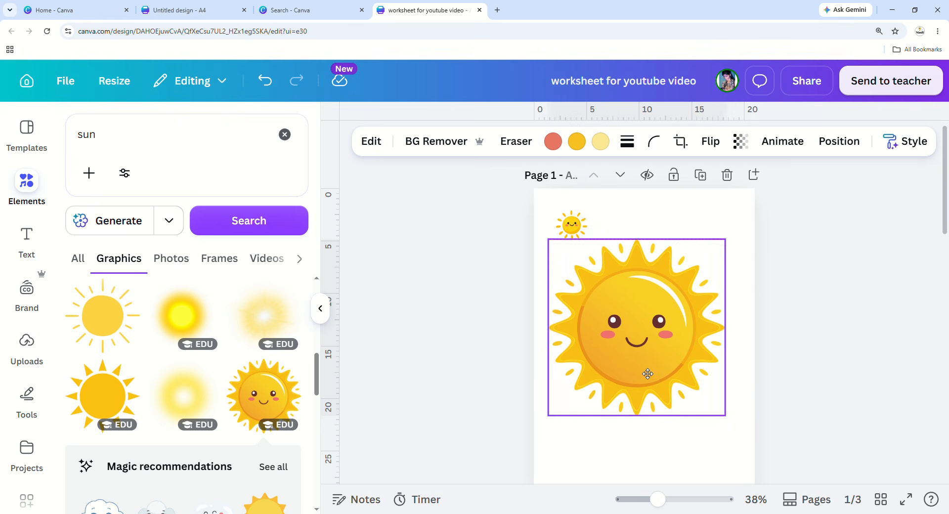
pyautogui.moveTo(727, 418); pyautogui.dragTo(624, 240)
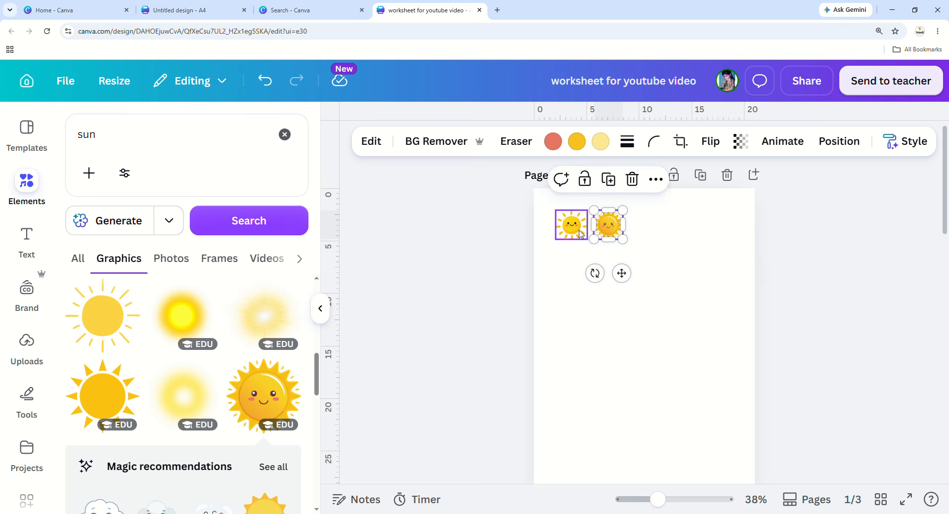
# Add a third smiling sun and shrink it to complete the row of three.
pyautogui.scroll(-3, 250, 439)
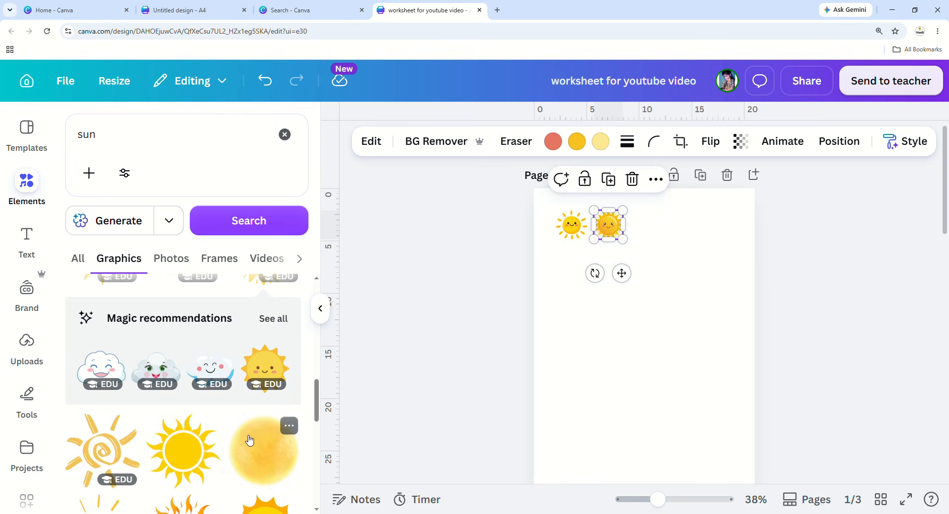
pyautogui.scroll(-3, 249, 439)
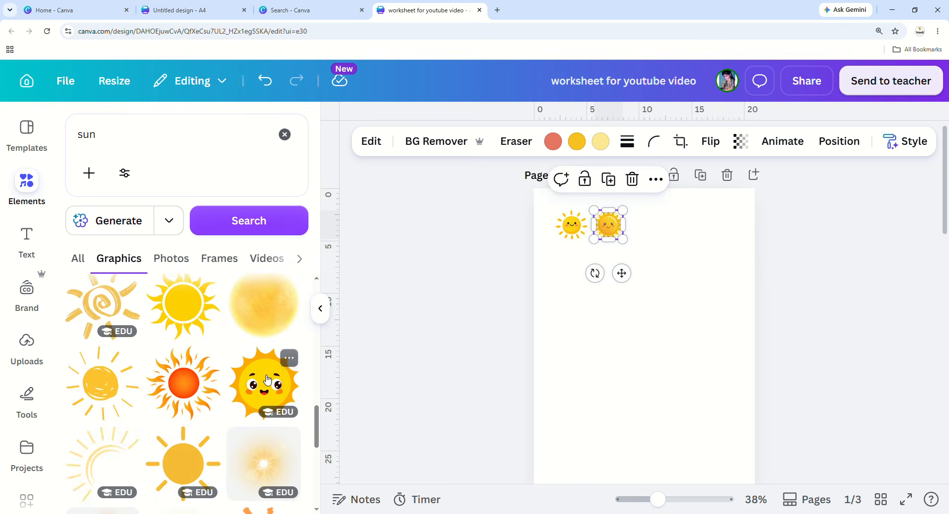
pyautogui.click(267, 380)
pyautogui.moveTo(732, 437); pyautogui.dragTo(658, 239)
pyautogui.click(676, 287)
pyautogui.scroll(-2, 203, 447)
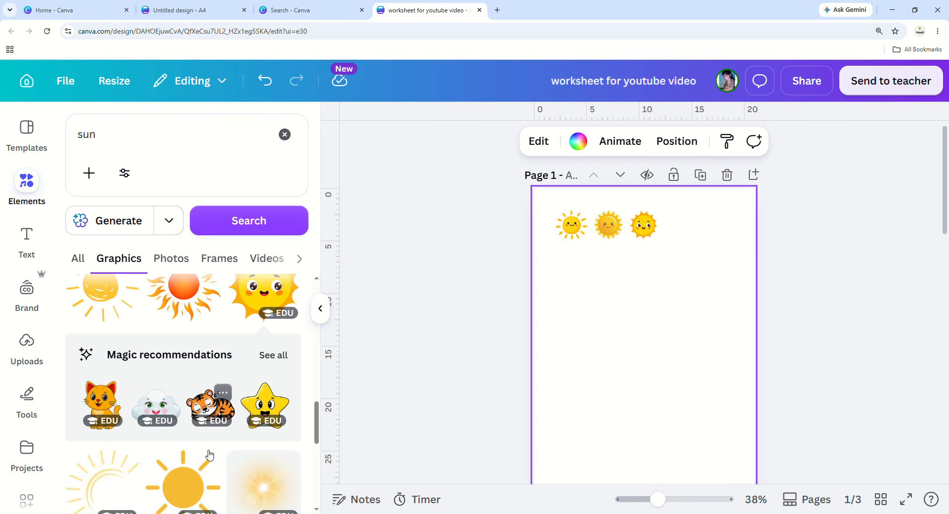
pyautogui.scroll(-2, 196, 460)
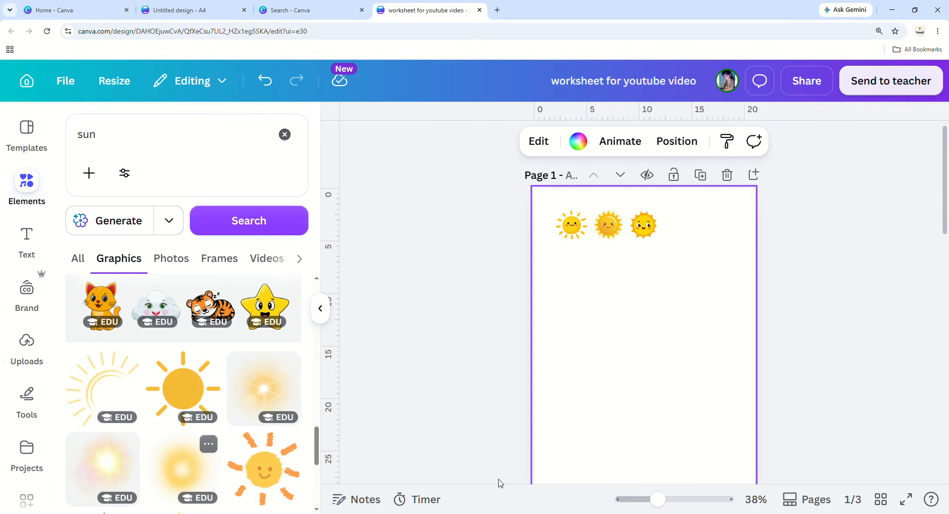
pyautogui.moveTo(108, 134); pyautogui.dragTo(80, 136)
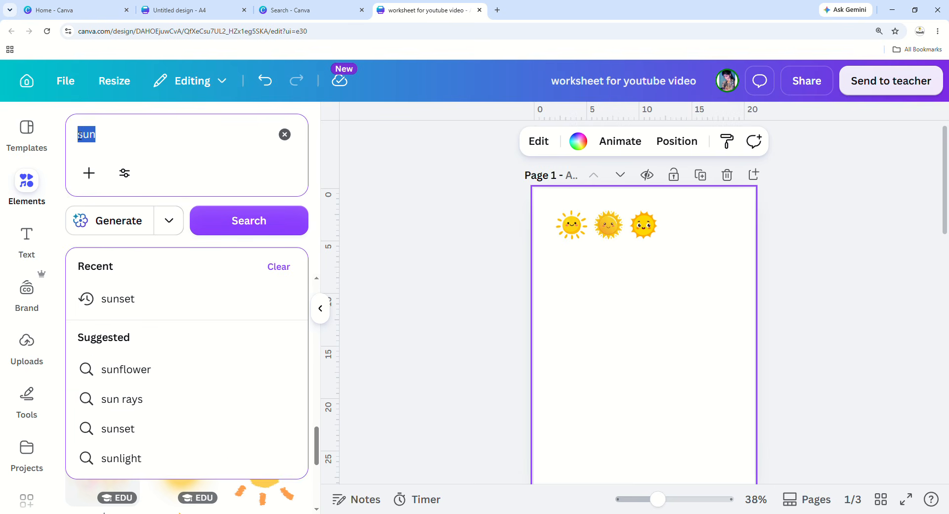
# Search the Elements panel for coconut tree graphics.
pyautogui.write('coco')
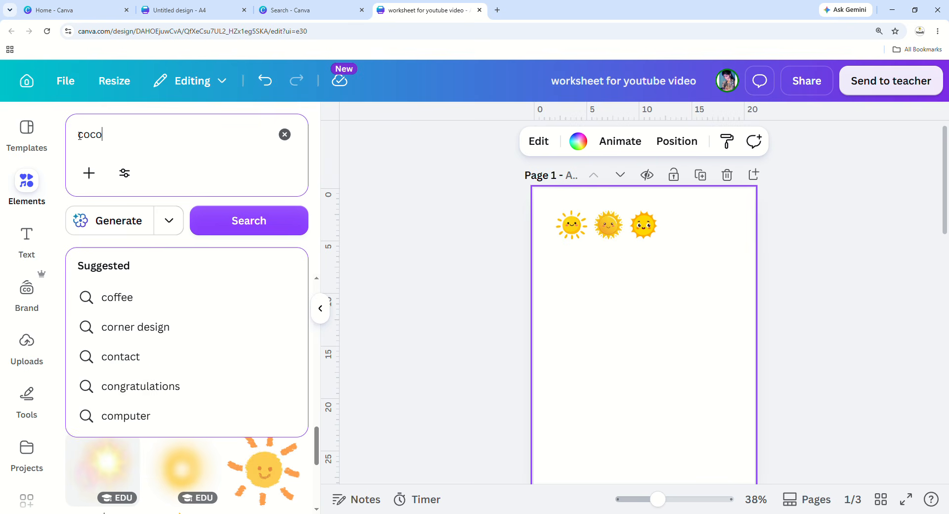
pyautogui.write('nut tree')
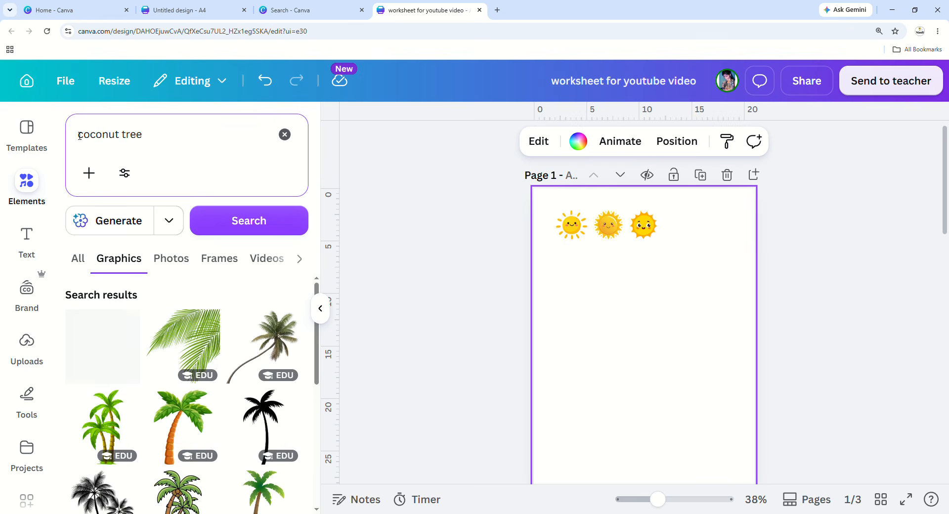
pyautogui.doubleClick(100, 136)
pyautogui.doubleClick(133, 136)
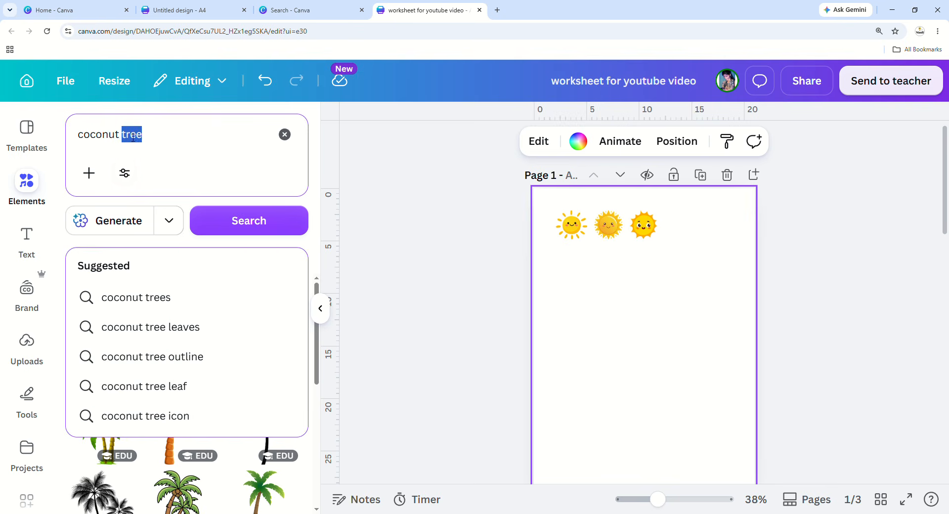
pyautogui.click(233, 218)
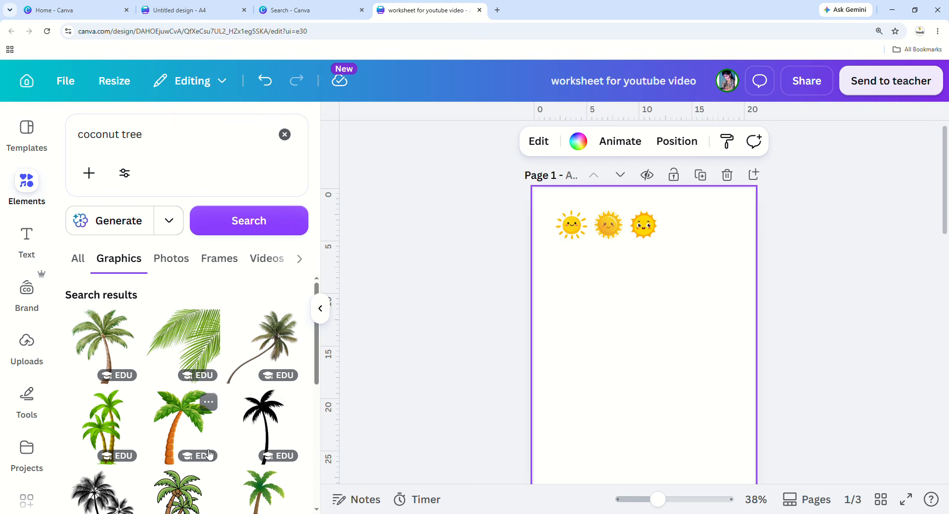
# Add the palm-on-island graphic, shrink it and place it at page 1's lower left.
pyautogui.scroll(-2, 198, 410)
pyautogui.click(186, 433)
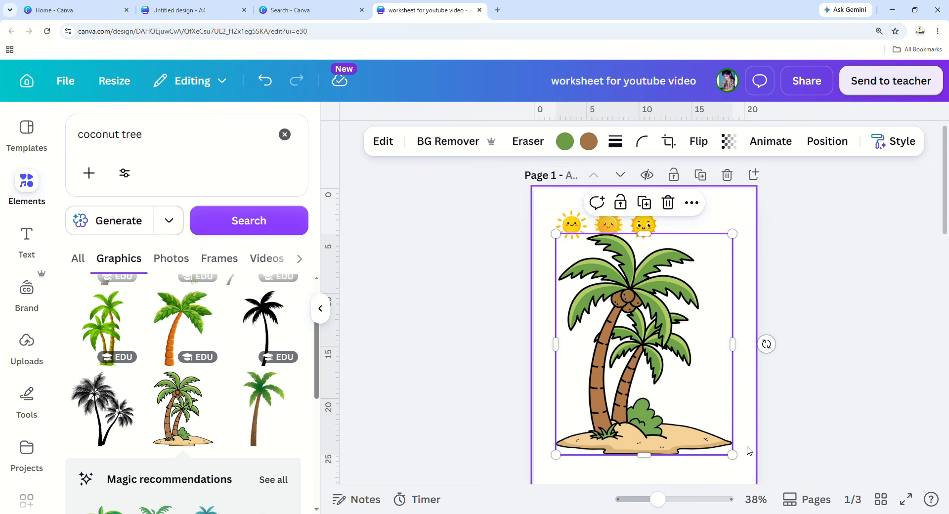
pyautogui.scroll(-1, 745, 440)
pyautogui.moveTo(739, 191); pyautogui.dragTo(695, 280)
pyautogui.moveTo(616, 348); pyautogui.dragTo(595, 377)
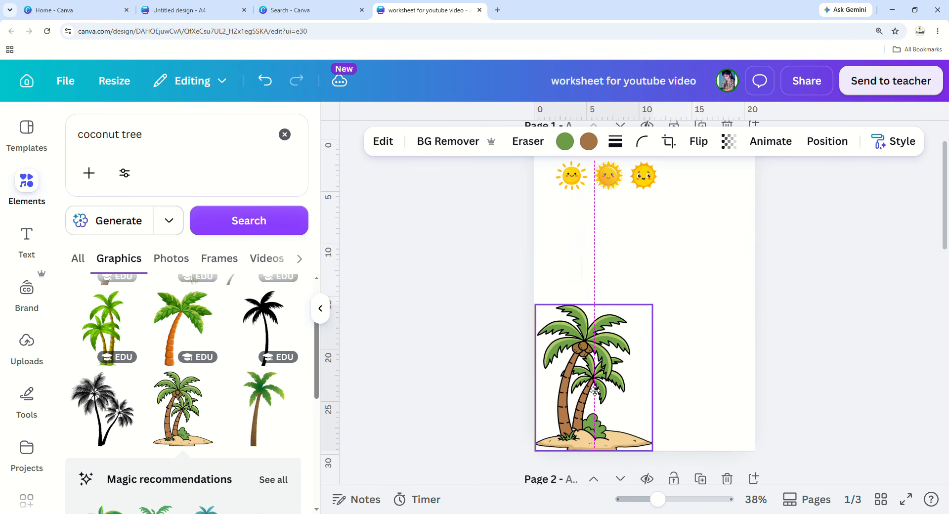
pyautogui.moveTo(661, 312); pyautogui.dragTo(565, 416)
# Add the twin palm silhouette, shrink it and set it beside the island palm.
pyautogui.scroll(-5, 200, 436)
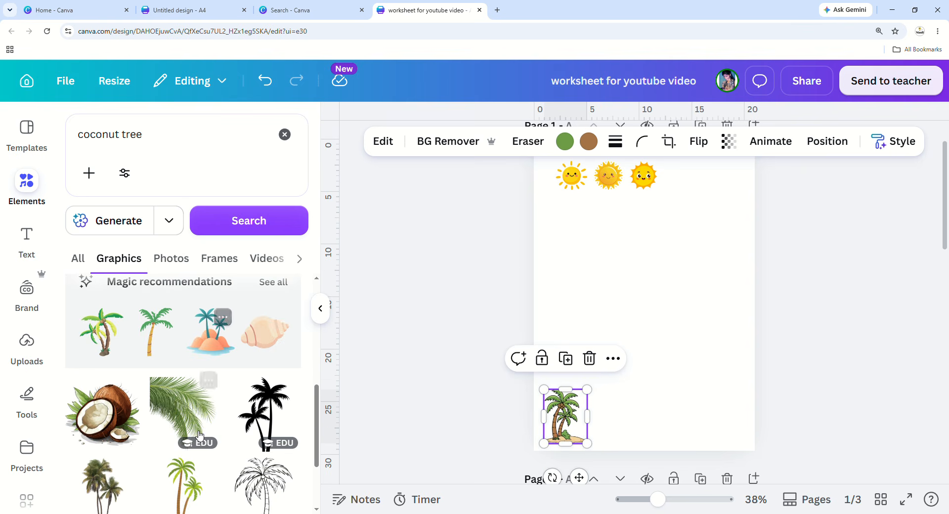
pyautogui.scroll(-5, 117, 423)
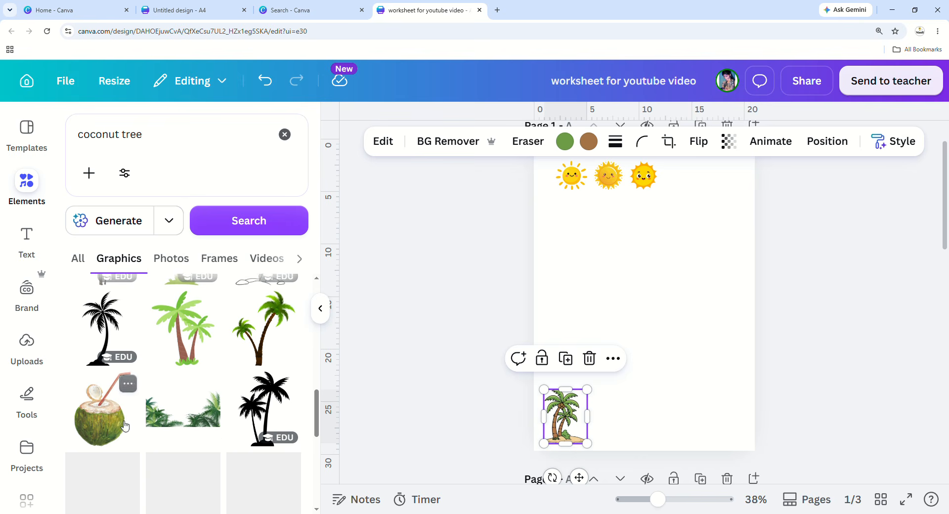
pyautogui.scroll(-1, 113, 435)
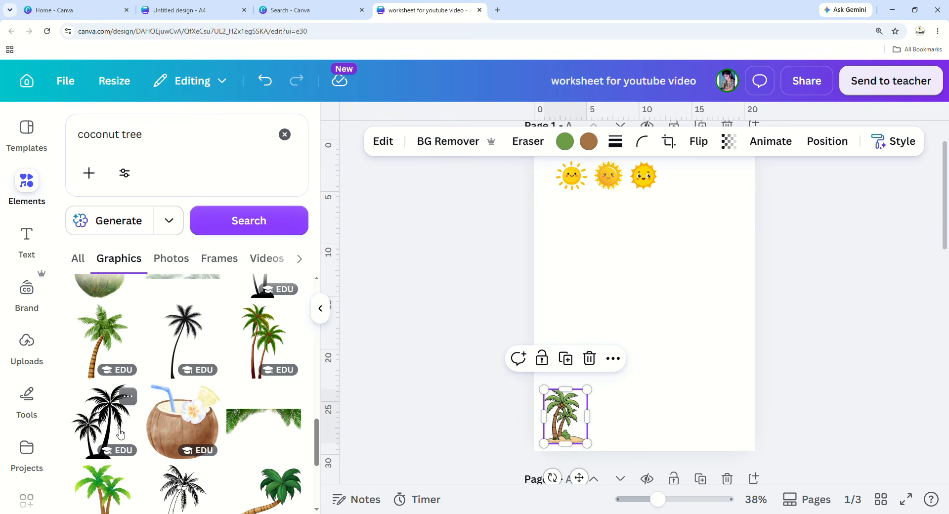
pyautogui.click(104, 422)
pyautogui.moveTo(656, 306); pyautogui.dragTo(650, 403)
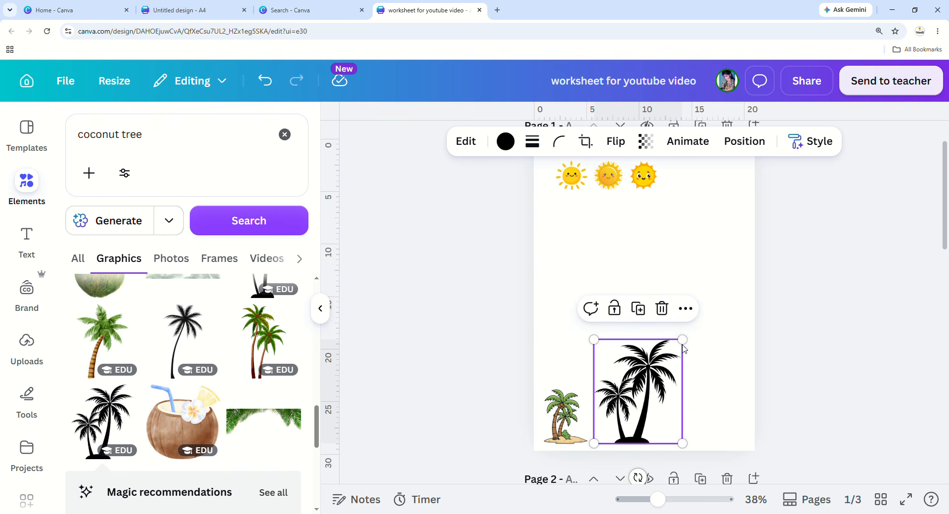
pyautogui.moveTo(682, 340); pyautogui.dragTo(662, 411)
pyautogui.click(689, 405)
# Add a green palm tree, shrink it and place it right of the black palm.
pyautogui.scroll(-6, 232, 370)
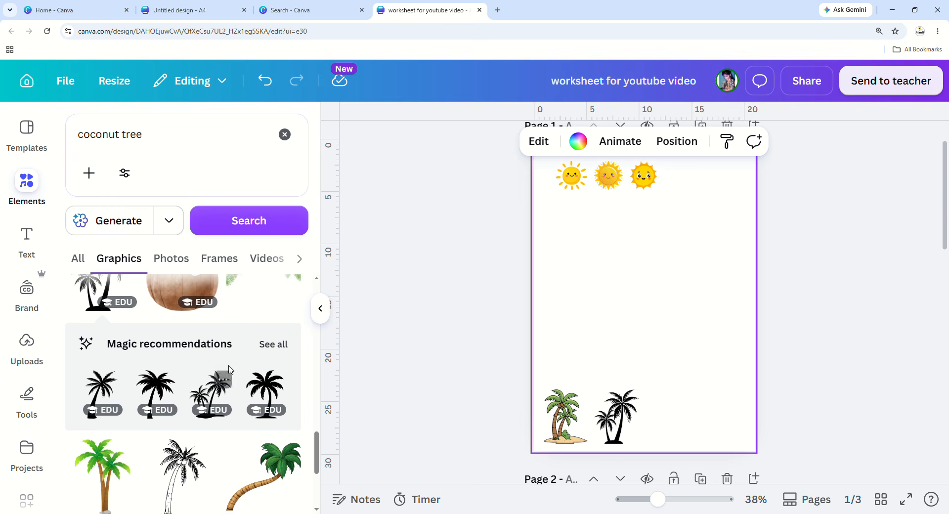
pyautogui.scroll(-2, 233, 370)
pyautogui.scroll(-3, 146, 435)
pyautogui.scroll(-4, 146, 435)
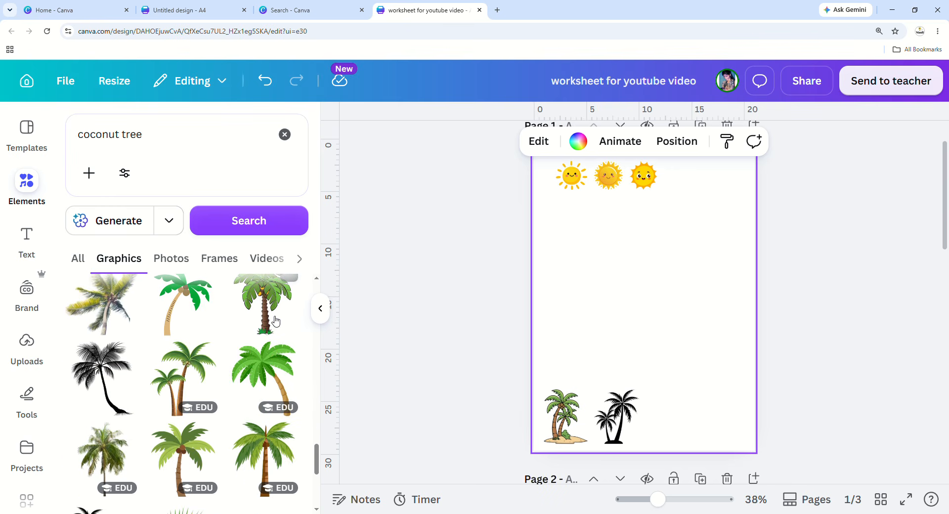
pyautogui.click(264, 303)
pyautogui.moveTo(730, 199); pyautogui.dragTo(612, 346)
pyautogui.moveTo(588, 375); pyautogui.dragTo(683, 414)
# Add a coconut tree graphic and size it to fit the bottom row.
pyautogui.scroll(-5, 224, 429)
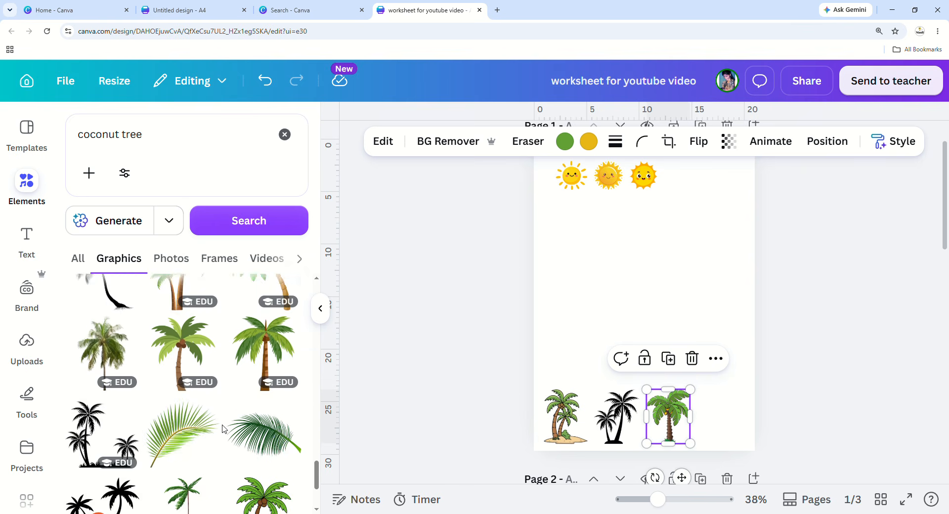
pyautogui.scroll(-3, 224, 429)
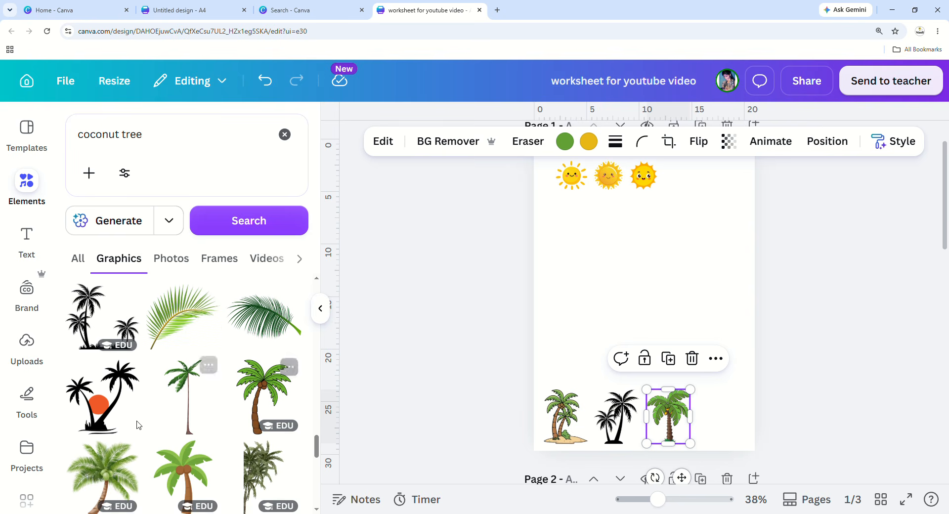
pyautogui.click(264, 395)
pyautogui.moveTo(733, 174); pyautogui.dragTo(751, 395)
# Replace the coconut tree search with a bicycle search showing only graphics.
pyautogui.click(649, 344)
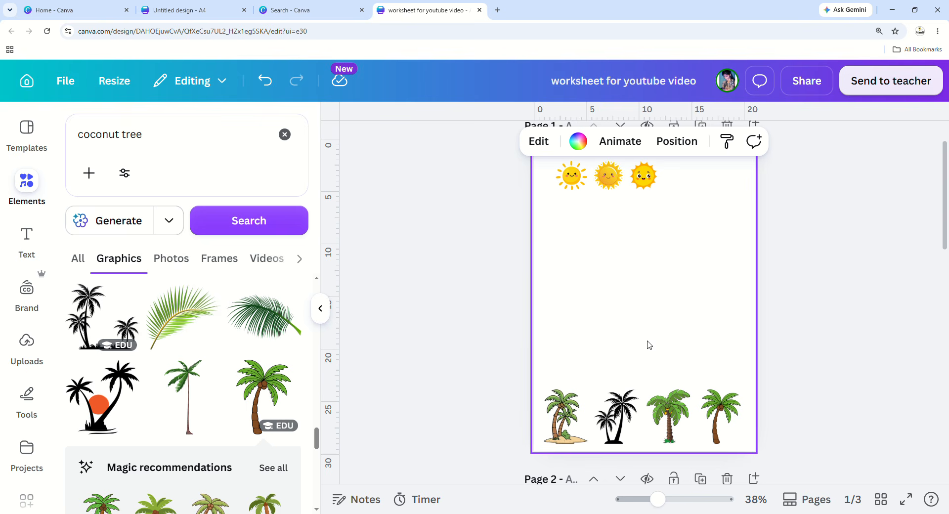
pyautogui.click(285, 134)
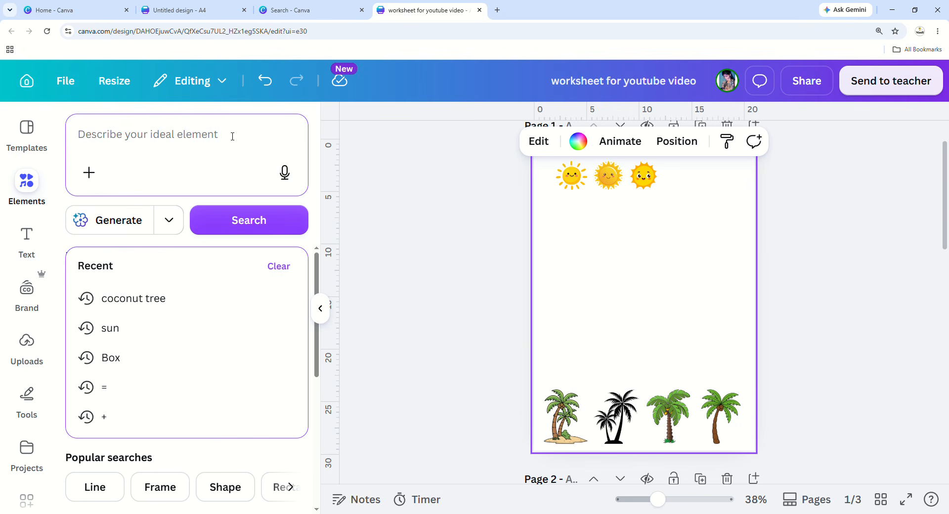
pyautogui.write('bicycle')
pyautogui.press('Return')
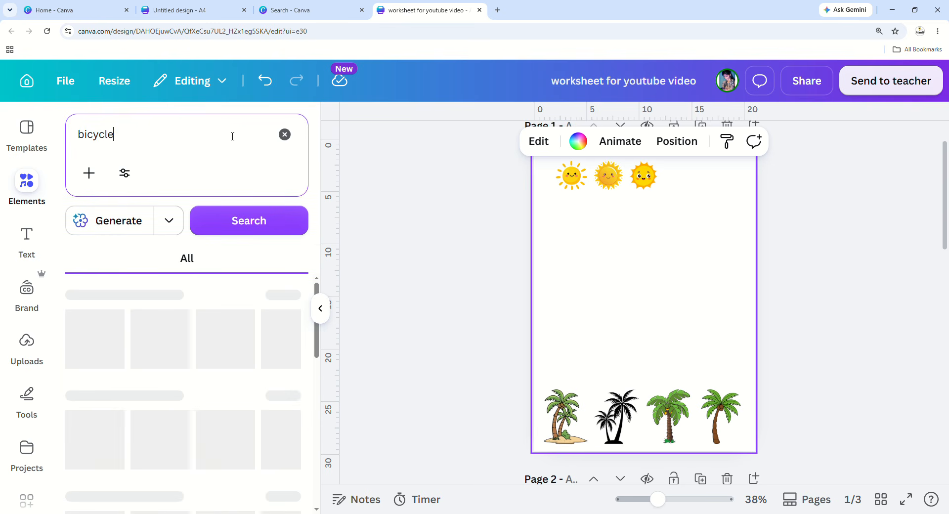
pyautogui.click(293, 299)
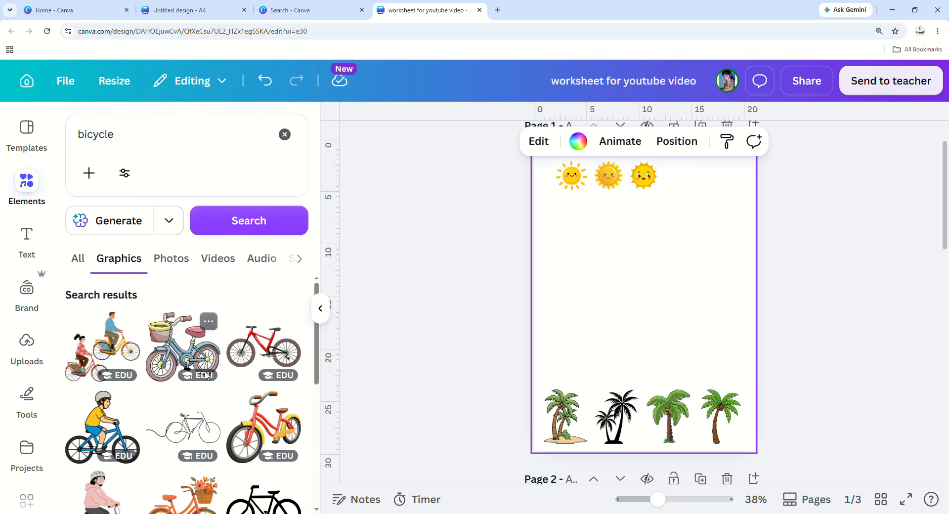
# Add the basket bicycle, shrink it and place it below the suns.
pyautogui.click(196, 355)
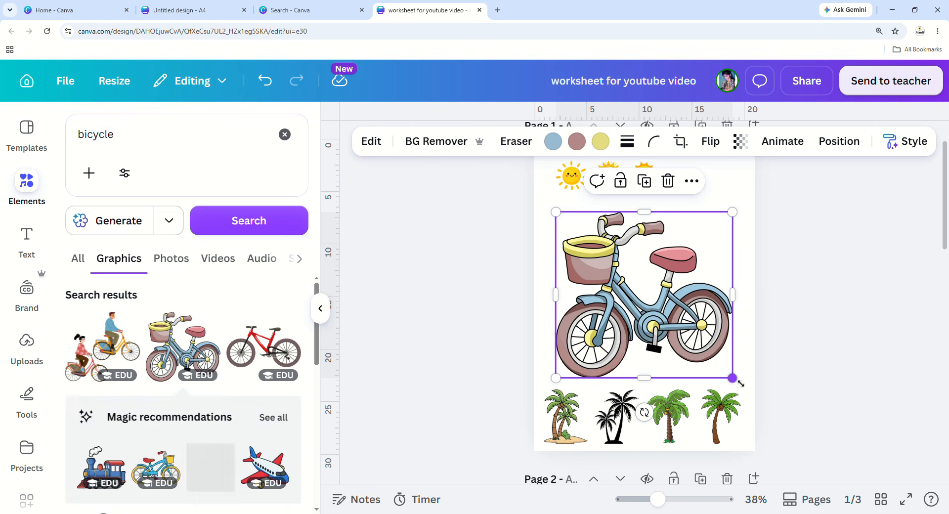
pyautogui.moveTo(741, 381); pyautogui.dragTo(591, 238)
pyautogui.click(595, 278)
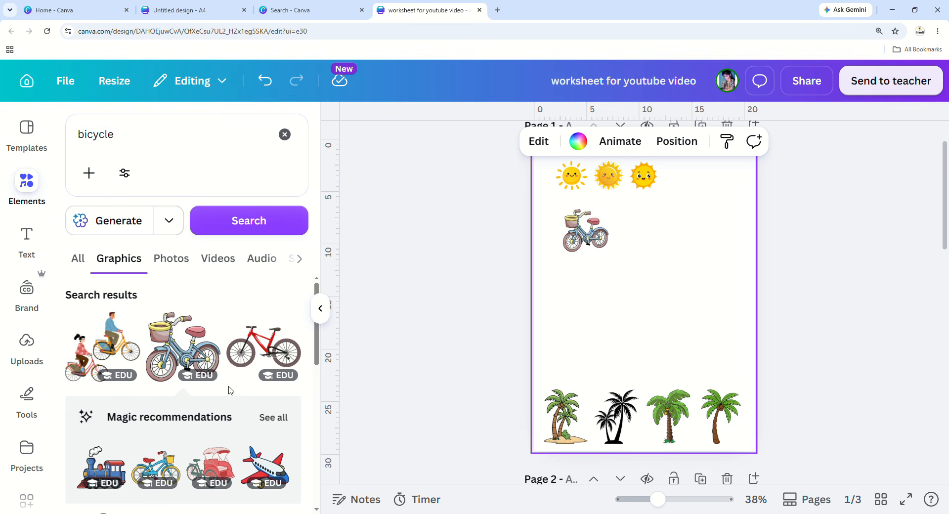
# Add the boy-on-bicycle graphic, shrink it and position it beside the basket bike.
pyautogui.scroll(-4, 231, 390)
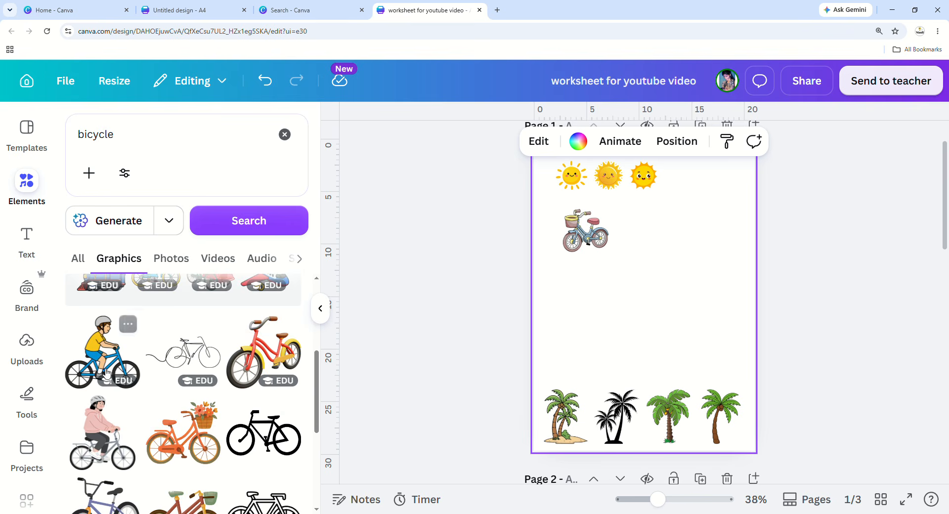
pyautogui.click(107, 372)
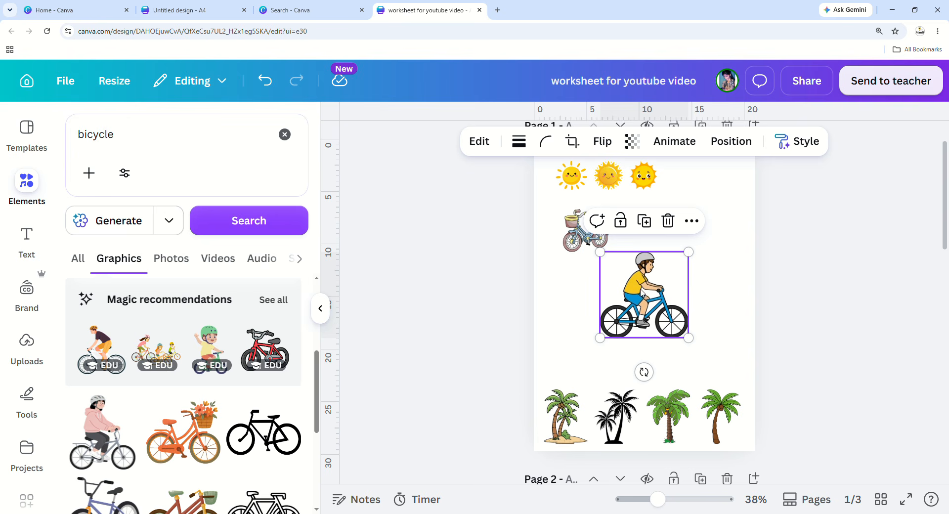
pyautogui.moveTo(654, 295); pyautogui.dragTo(611, 308)
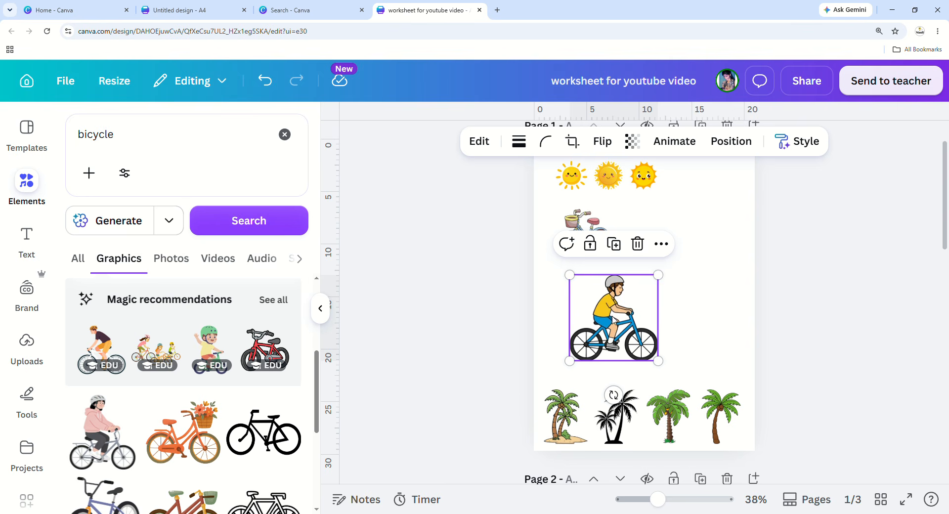
pyautogui.moveTo(660, 281)
pyautogui.mouseDown()
pyautogui.moveTo(635, 316)
pyautogui.moveTo(667, 274)
pyautogui.mouseUp()
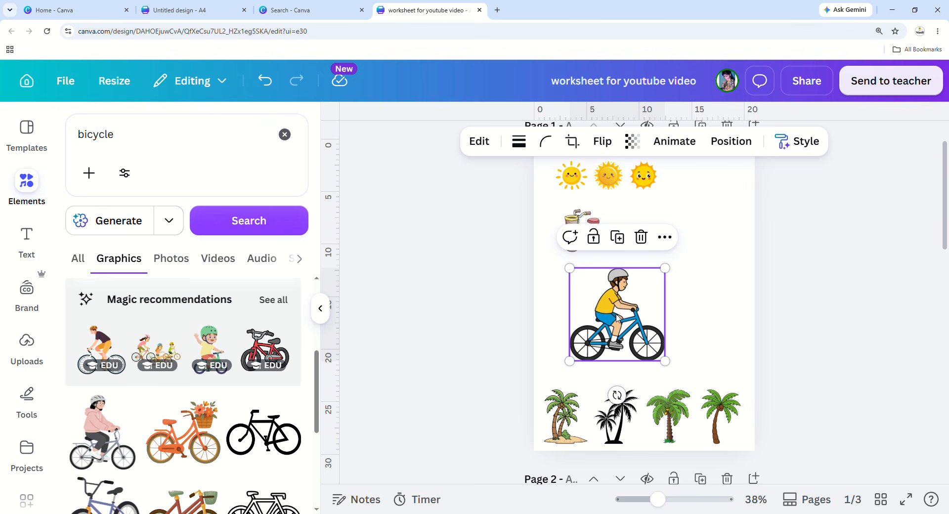
pyautogui.moveTo(614, 323)
pyautogui.mouseDown()
pyautogui.moveTo(594, 330)
pyautogui.moveTo(605, 313)
pyautogui.mouseUp()
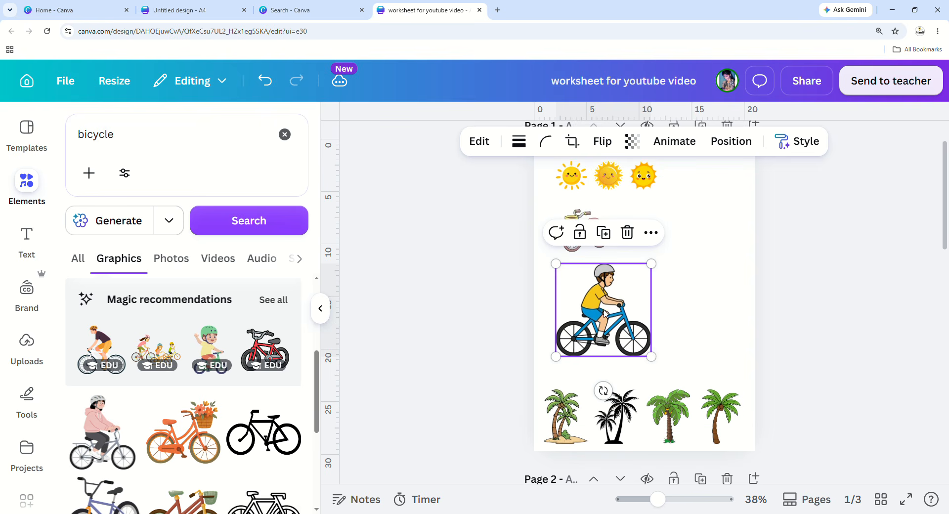
pyautogui.moveTo(653, 362); pyautogui.dragTo(601, 307)
# Add the girl-on-bicycle graphic and shrink it into the bicycle row.
pyautogui.scroll(-1, 201, 357)
pyautogui.scroll(-4, 200, 357)
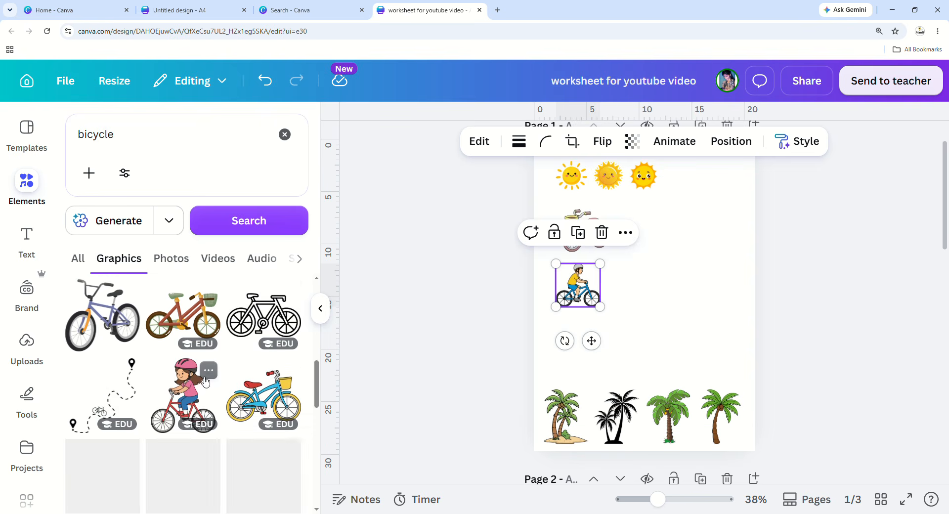
pyautogui.click(195, 402)
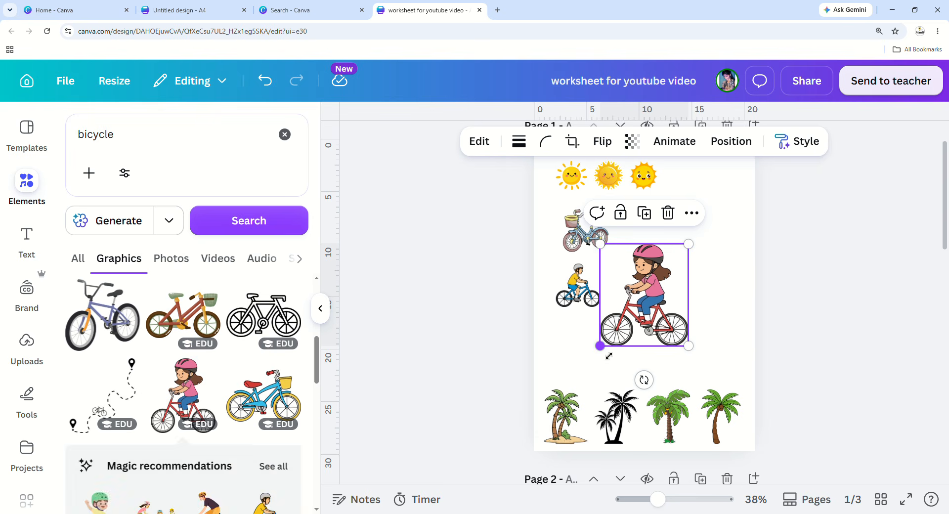
pyautogui.moveTo(600, 346); pyautogui.dragTo(683, 264)
pyautogui.click(711, 303)
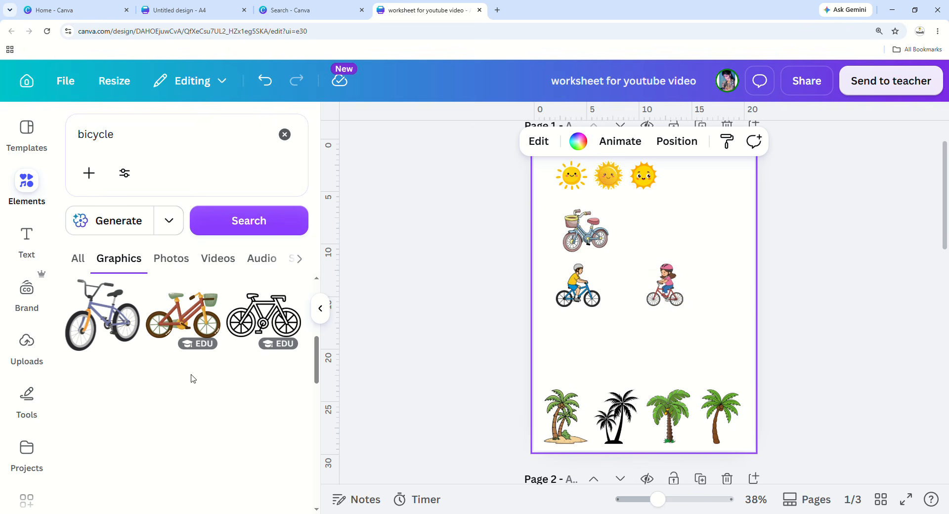
# Clear the bicycle search and adjust the girl-on-bicycle graphic's size.
pyautogui.click(284, 134)
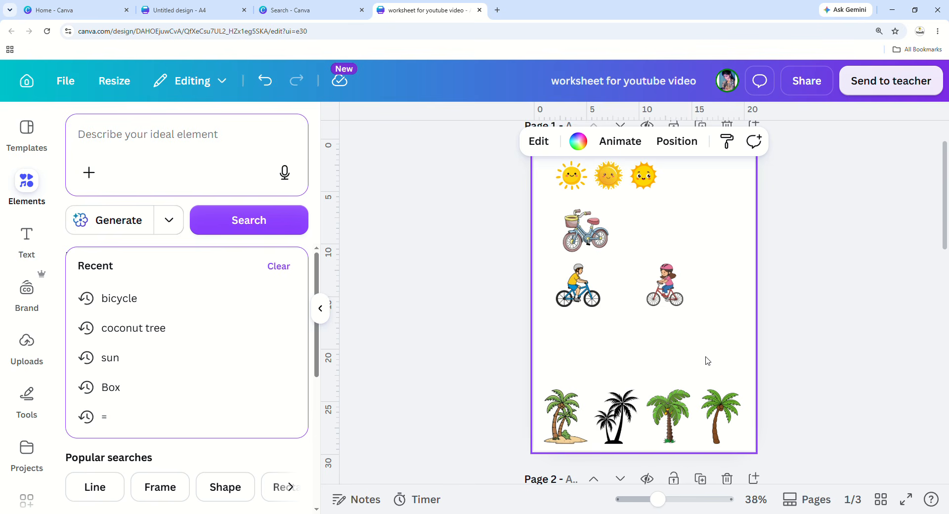
pyautogui.scroll(1, 701, 325)
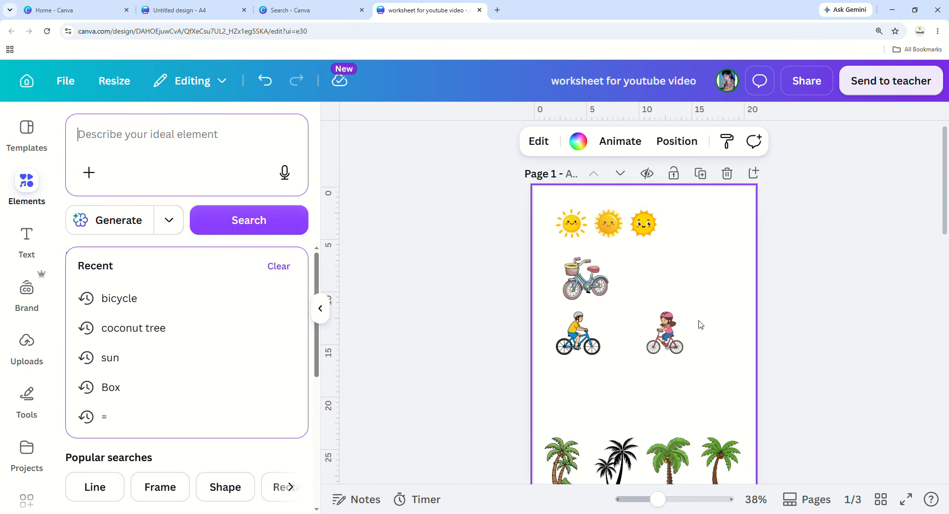
pyautogui.click(653, 337)
pyautogui.moveTo(646, 355)
pyautogui.mouseDown()
pyautogui.moveTo(613, 396)
pyautogui.moveTo(648, 353)
pyautogui.moveTo(660, 366)
pyautogui.mouseUp()
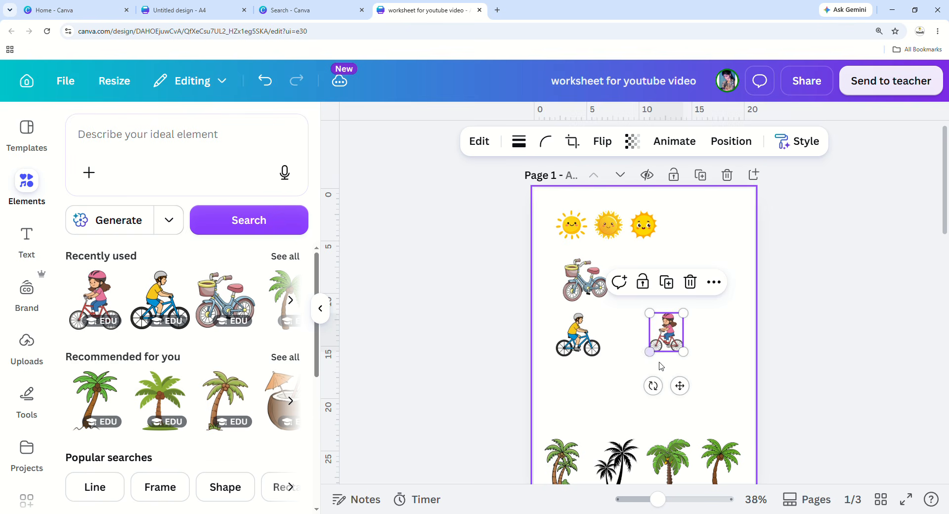
pyautogui.click(708, 382)
# Move the boy-on-bicycle graphic slightly lower on page 1.
pyautogui.click(581, 349)
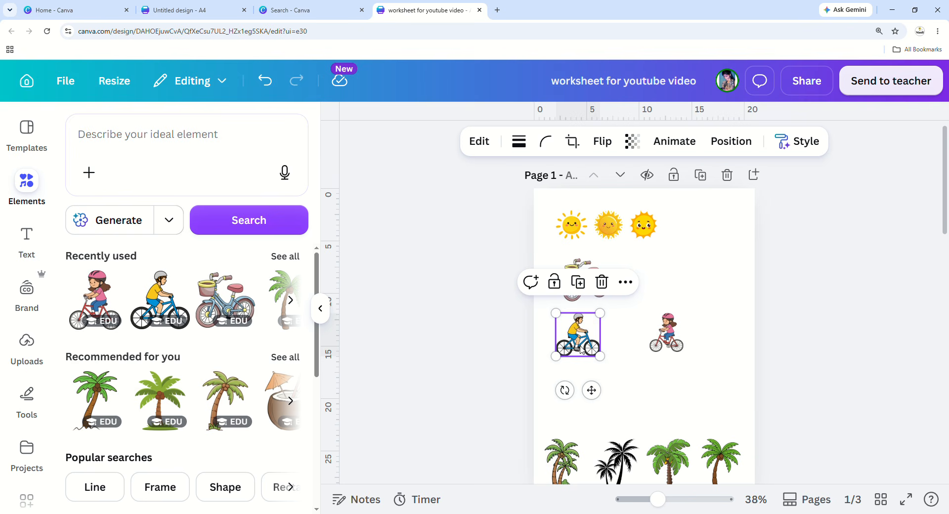
pyautogui.moveTo(587, 342); pyautogui.dragTo(611, 370)
pyautogui.click(650, 398)
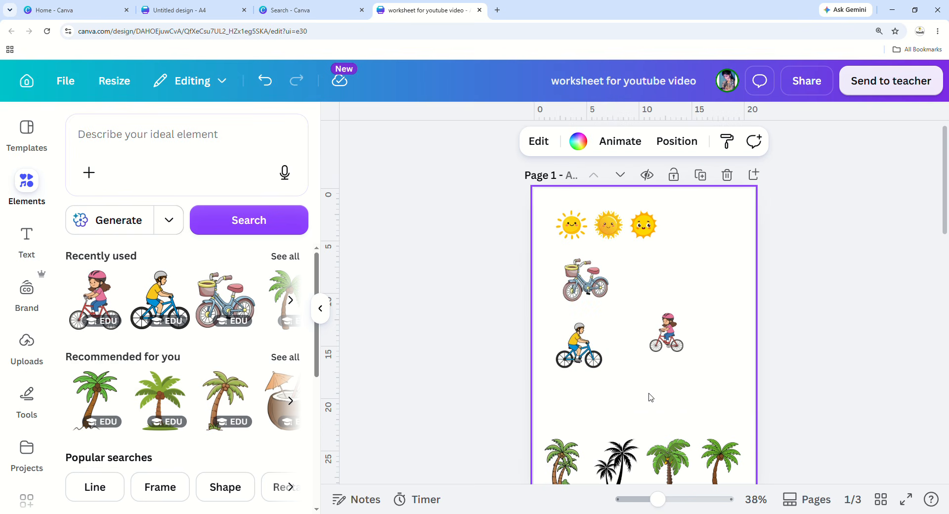
pyautogui.scroll(-2, 650, 397)
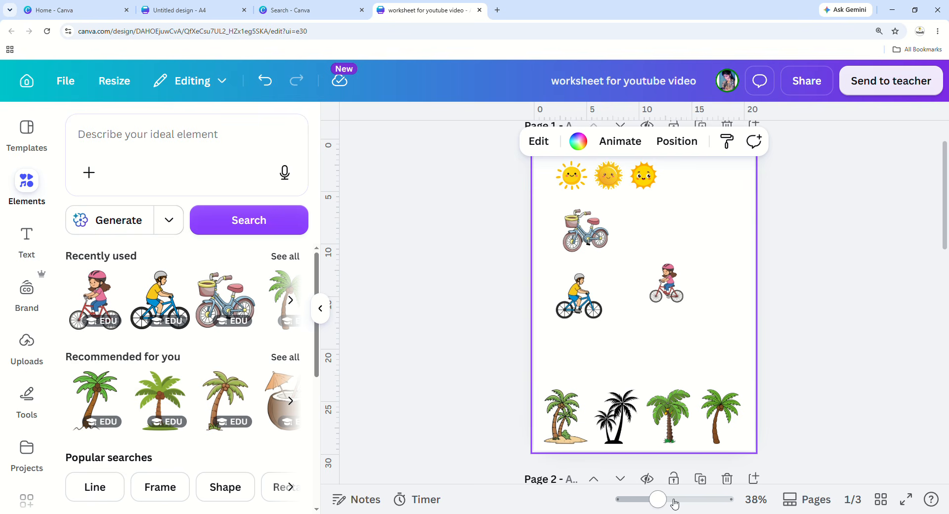
pyautogui.click(578, 297)
pyautogui.moveTo(660, 508)
pyautogui.mouseDown()
pyautogui.moveTo(668, 512)
pyautogui.moveTo(660, 508)
pyautogui.mouseUp()
pyautogui.scroll(1, 644, 341)
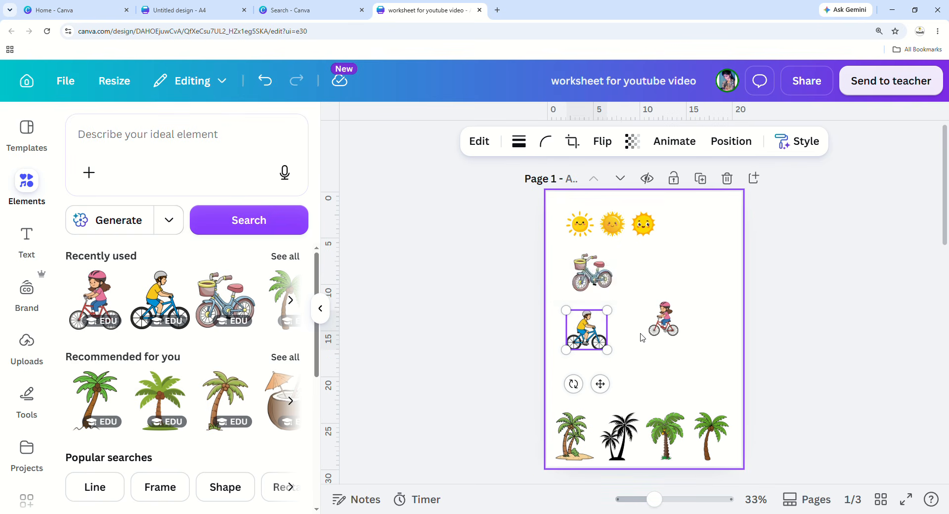
pyautogui.click(680, 276)
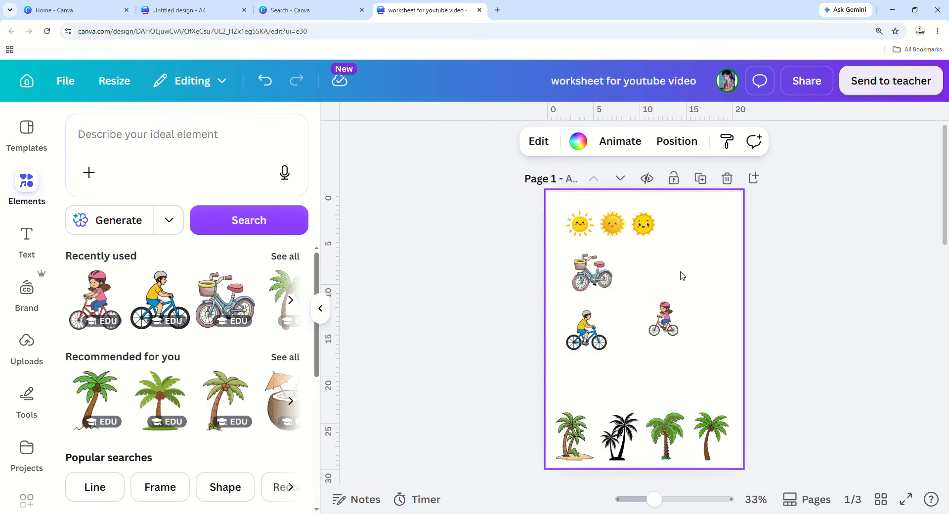
pyautogui.scroll(-2, 709, 321)
pyautogui.scroll(-4, 708, 321)
# Change page 2's background from pale pink to white.
pyautogui.click(677, 330)
pyautogui.click(606, 142)
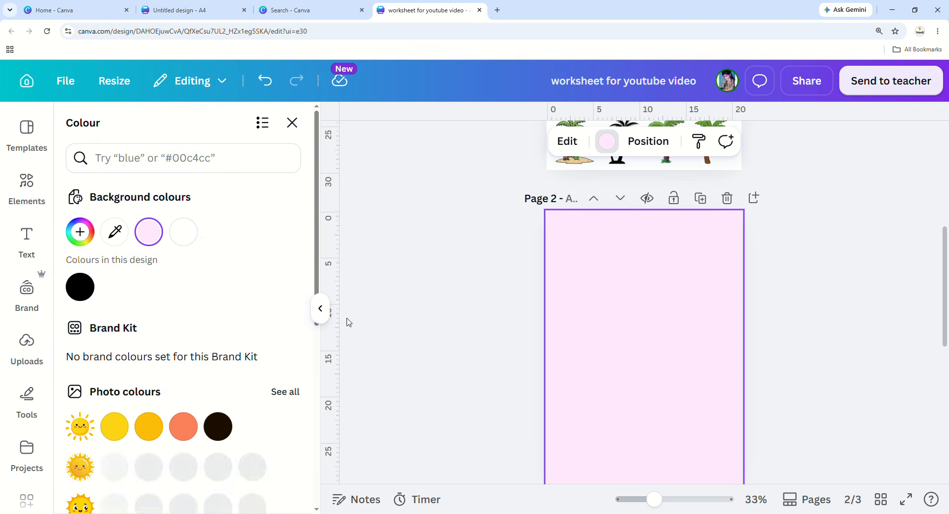
pyautogui.click(195, 232)
# Search Elements for 'tracing' and pick the tracing lines suggestion.
pyautogui.click(292, 122)
pyautogui.click(233, 127)
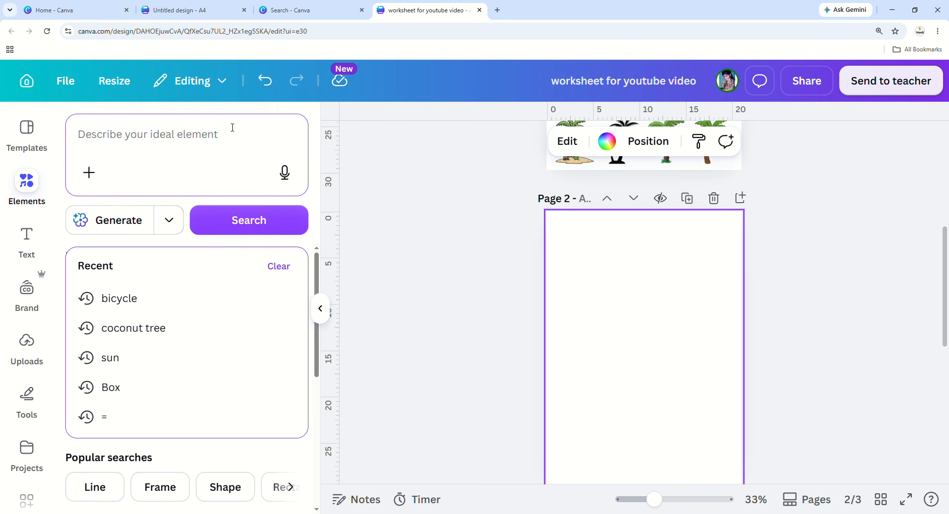
pyautogui.write('tracin')
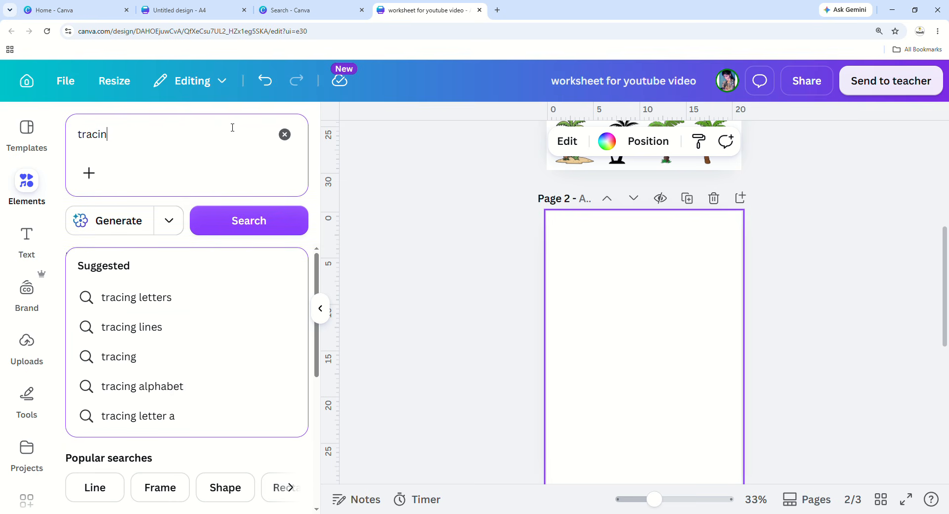
pyautogui.write('g')
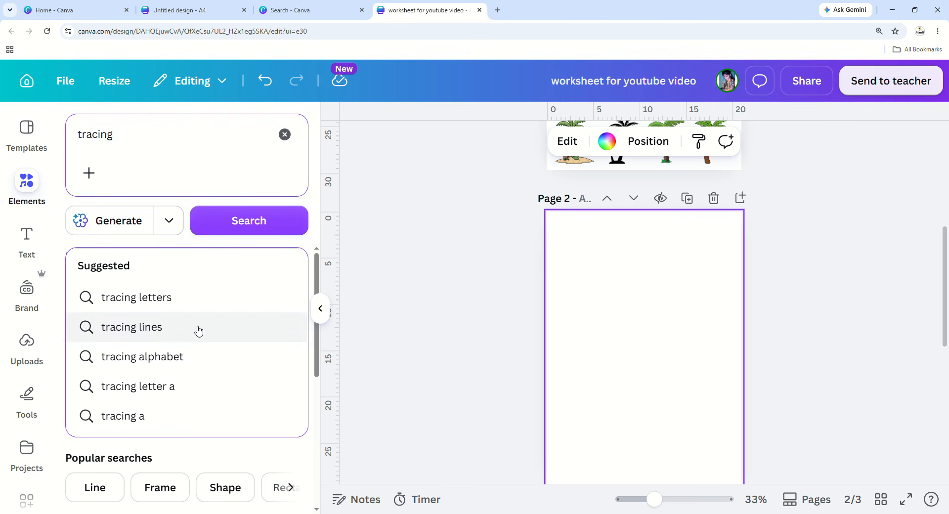
pyautogui.click(196, 328)
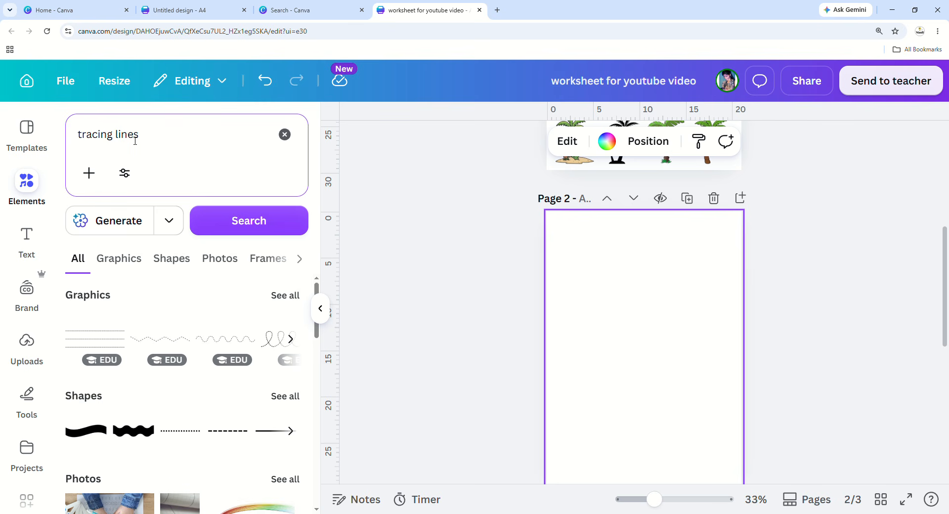
# Add a dotted wavy tracing line at page 2's top-left and widen it.
pyautogui.click(292, 307)
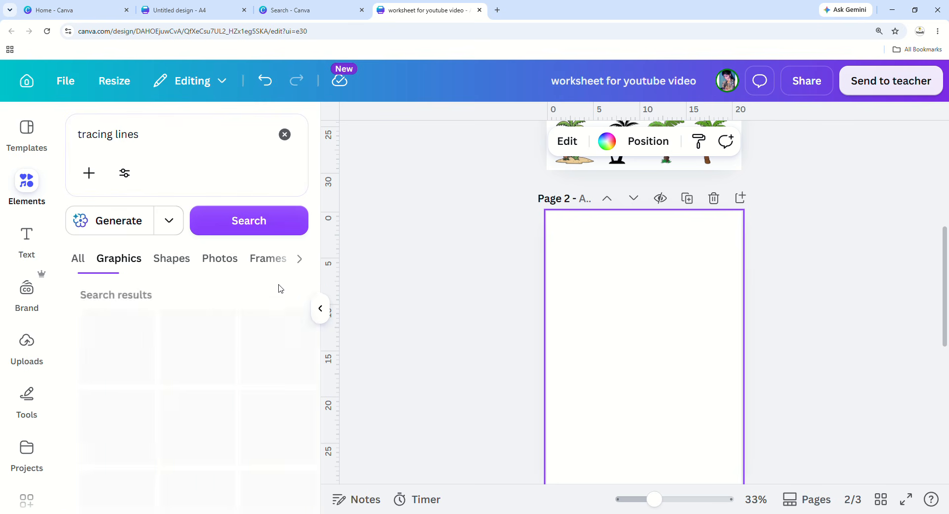
pyautogui.click(225, 358)
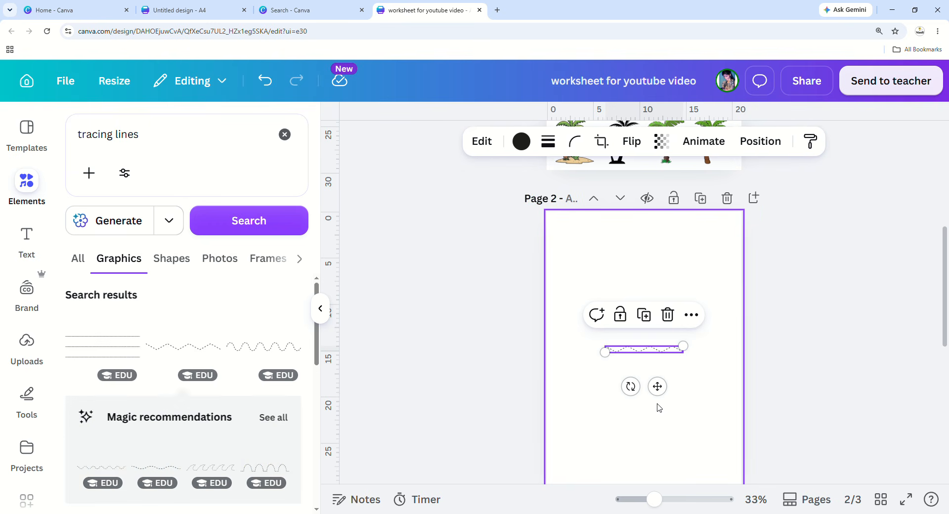
pyautogui.moveTo(657, 387)
pyautogui.mouseDown()
pyautogui.moveTo(657, 333)
pyautogui.moveTo(627, 285)
pyautogui.mouseUp()
pyautogui.click(660, 310)
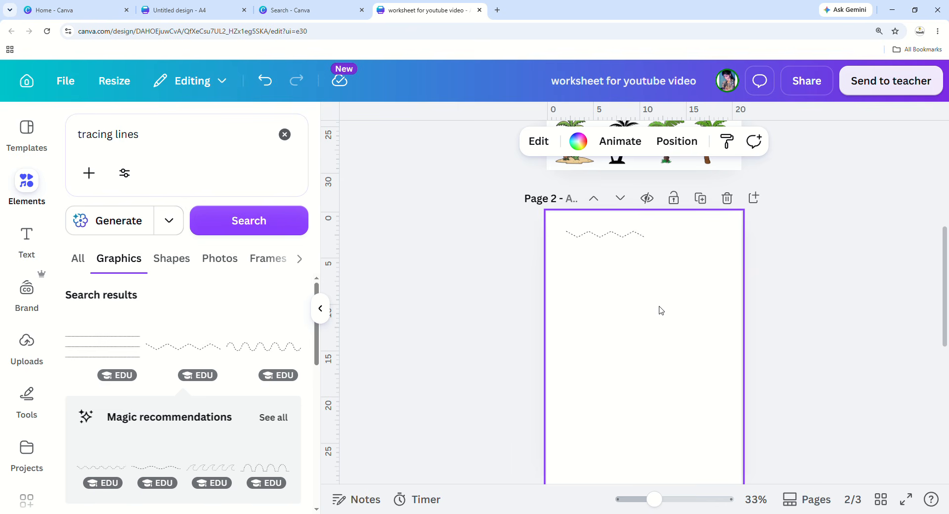
pyautogui.moveTo(661, 508); pyautogui.dragTo(673, 511)
pyautogui.scroll(2, 656, 408)
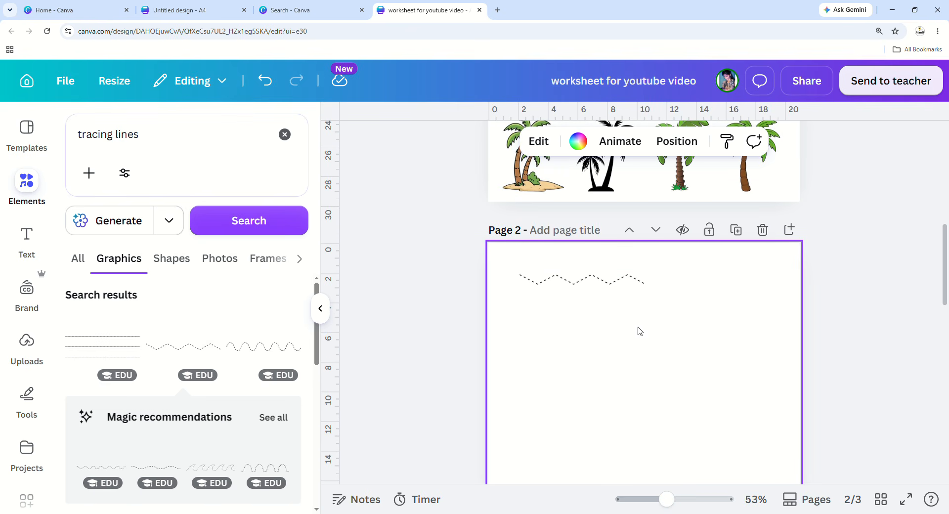
pyautogui.click(621, 276)
pyautogui.moveTo(646, 274)
pyautogui.mouseDown()
pyautogui.moveTo(769, 290)
pyautogui.moveTo(604, 308)
pyautogui.moveTo(770, 291)
pyautogui.moveTo(632, 319)
pyautogui.mouseUp()
pyautogui.moveTo(642, 315); pyautogui.dragTo(649, 340)
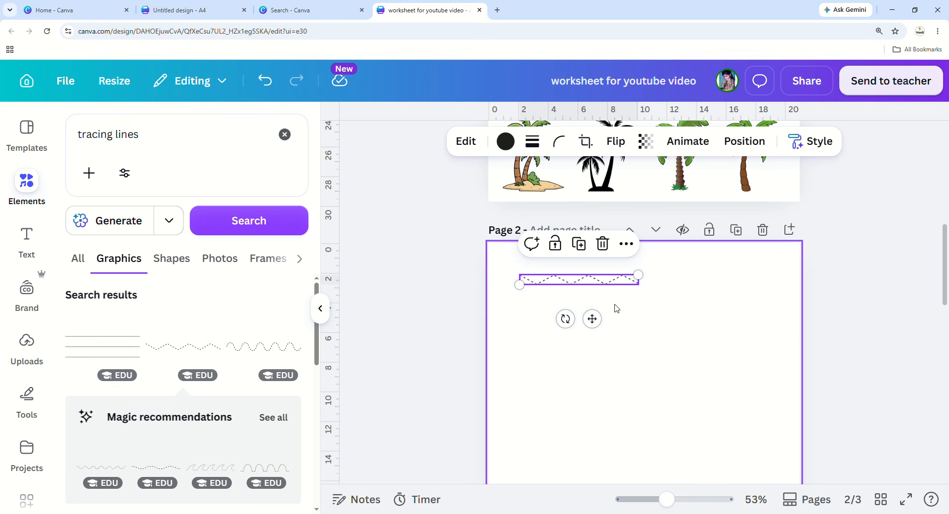
pyautogui.click(637, 352)
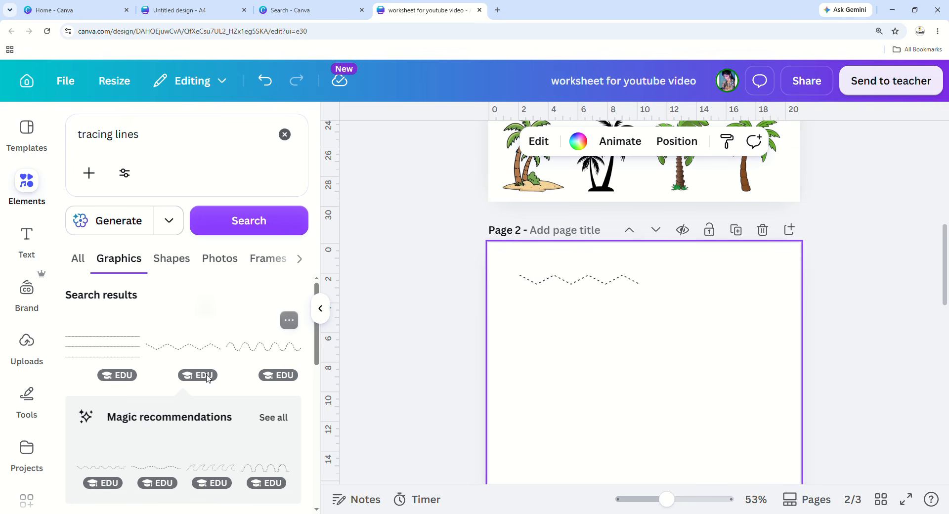
# Add a second wavy tracing line and align it under the first.
pyautogui.click(276, 356)
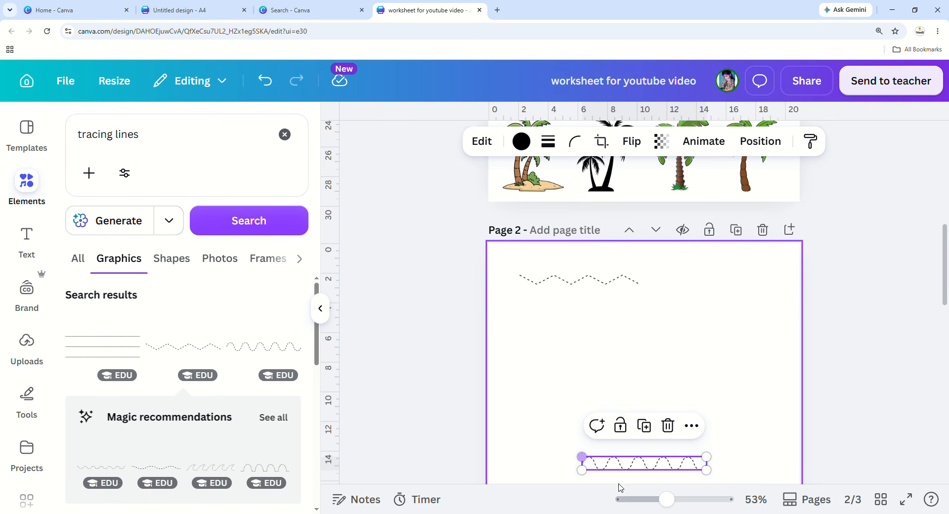
pyautogui.moveTo(661, 471); pyautogui.dragTo(602, 333)
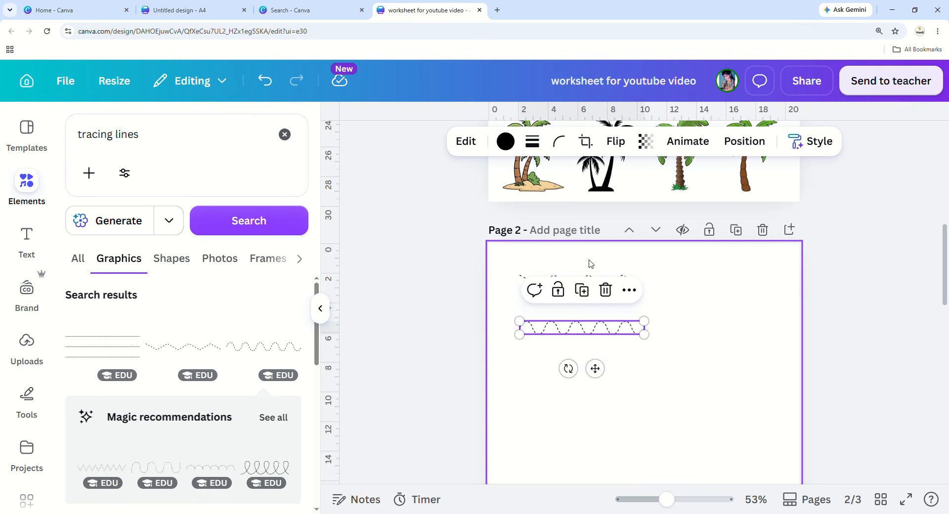
pyautogui.click(527, 392)
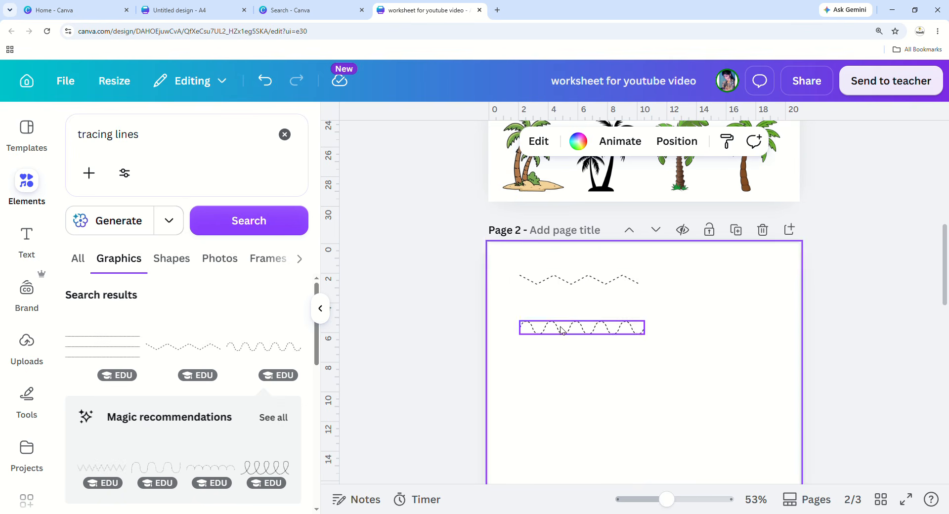
pyautogui.click(524, 328)
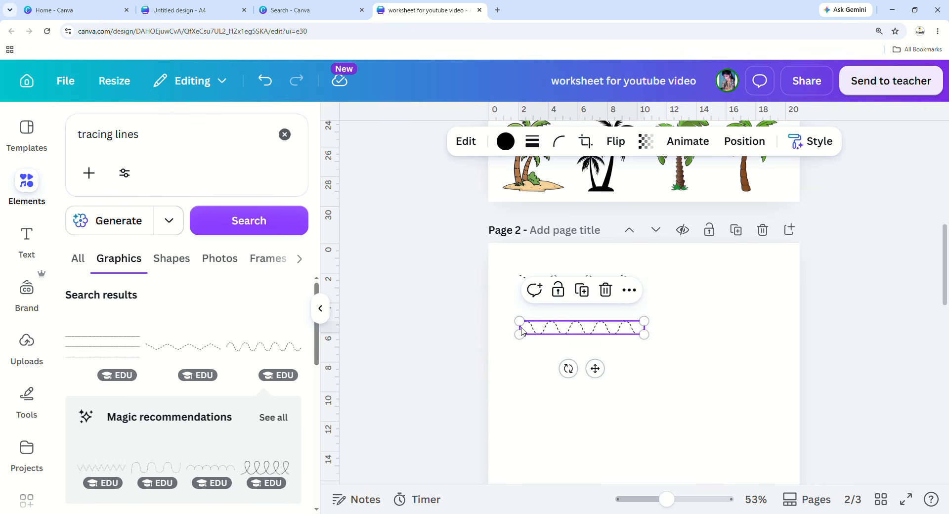
pyautogui.moveTo(559, 335)
pyautogui.mouseDown()
pyautogui.moveTo(544, 336)
pyautogui.moveTo(580, 335)
pyautogui.moveTo(562, 340)
pyautogui.moveTo(564, 331)
pyautogui.mouseUp()
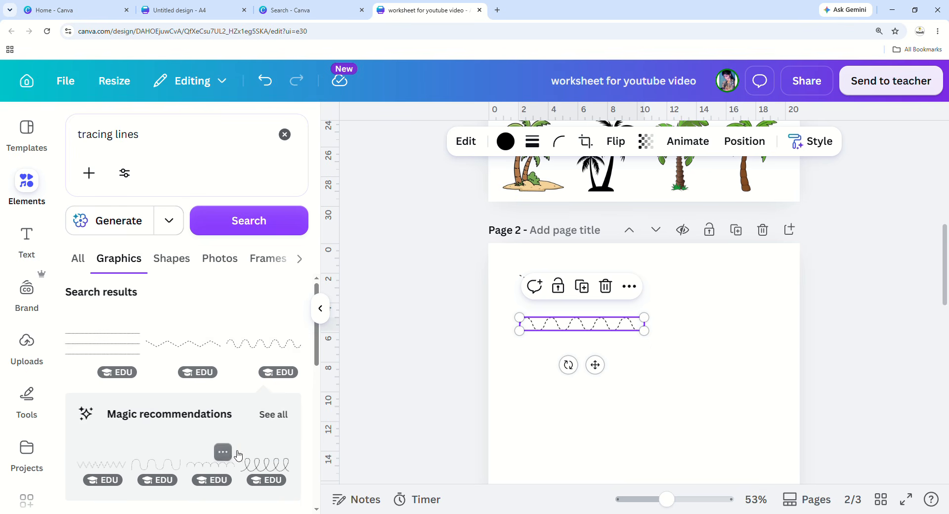
# Add a loopy tracing line, shrink it and place it below the wavy lines.
pyautogui.scroll(-2, 233, 451)
pyautogui.click(128, 461)
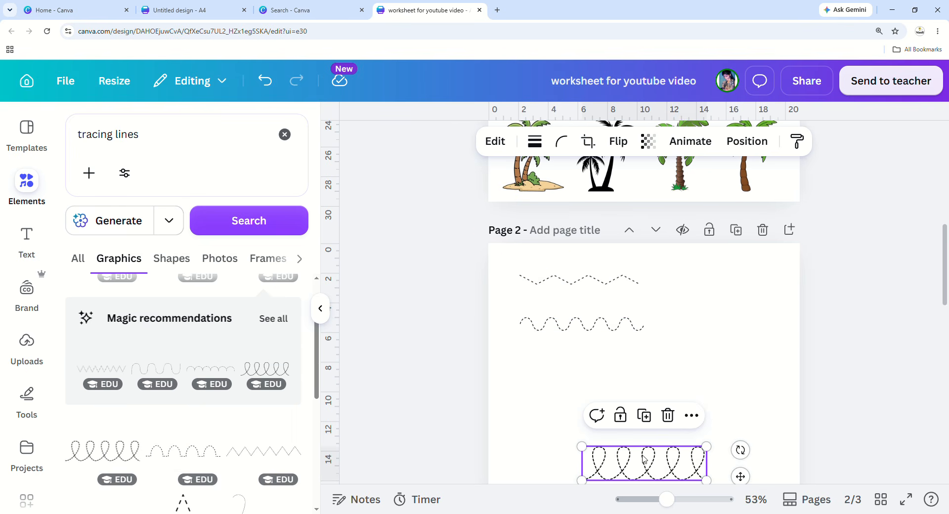
pyautogui.moveTo(602, 459); pyautogui.dragTo(598, 383)
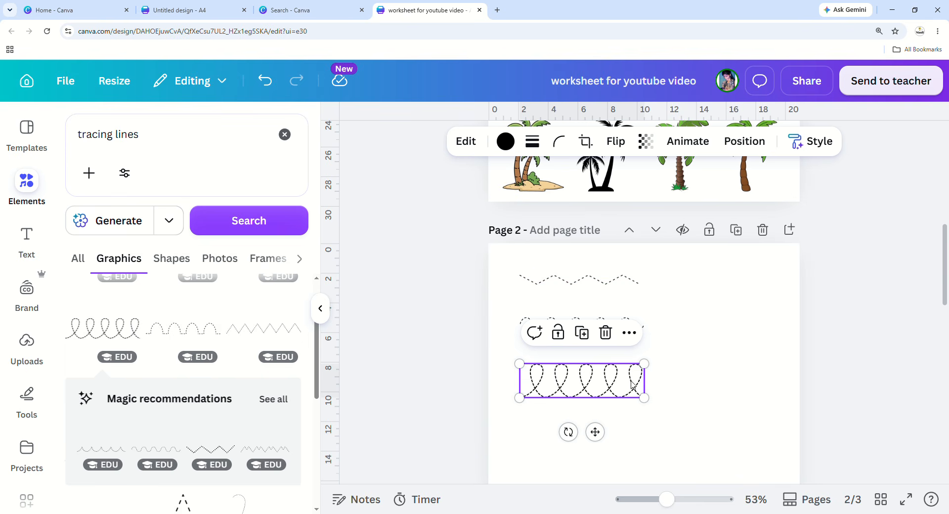
pyautogui.moveTo(641, 376); pyautogui.dragTo(604, 377)
pyautogui.click(554, 390)
pyautogui.moveTo(561, 391)
pyautogui.mouseDown()
pyautogui.moveTo(564, 406)
pyautogui.moveTo(565, 385)
pyautogui.moveTo(574, 400)
pyautogui.moveTo(565, 377)
pyautogui.moveTo(599, 416)
pyautogui.moveTo(593, 440)
pyautogui.moveTo(660, 452)
pyautogui.moveTo(571, 419)
pyautogui.moveTo(563, 386)
pyautogui.mouseUp()
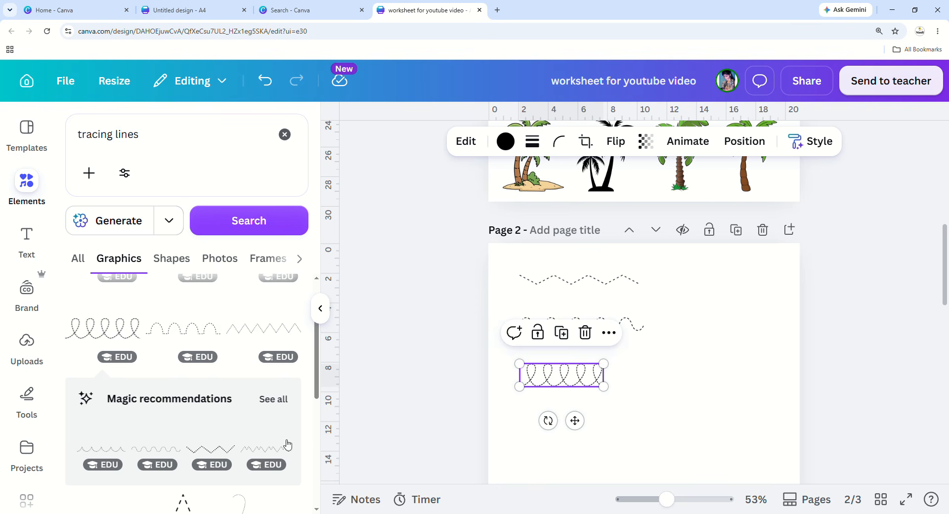
# Add a scalloped dashed line and space it evenly under the loopy row.
pyautogui.scroll(-2, 173, 435)
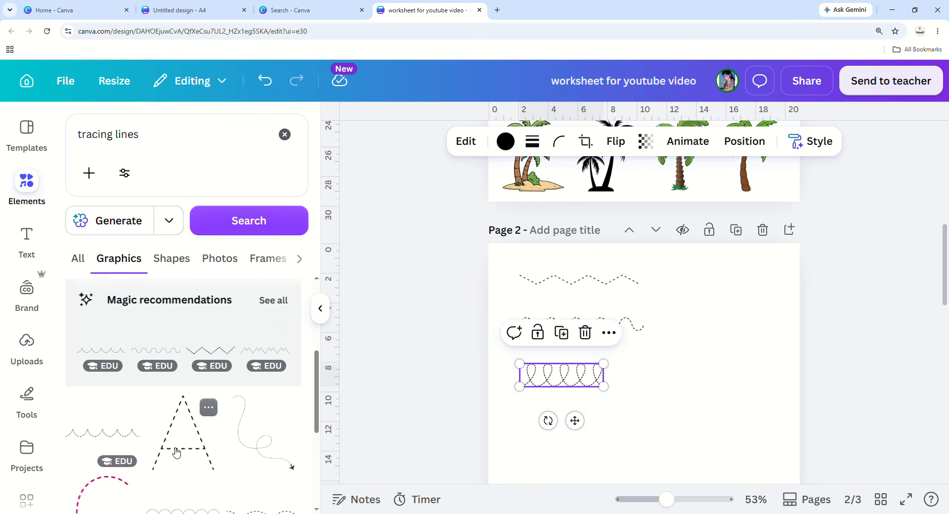
pyautogui.click(110, 437)
pyautogui.scroll(-2, 517, 403)
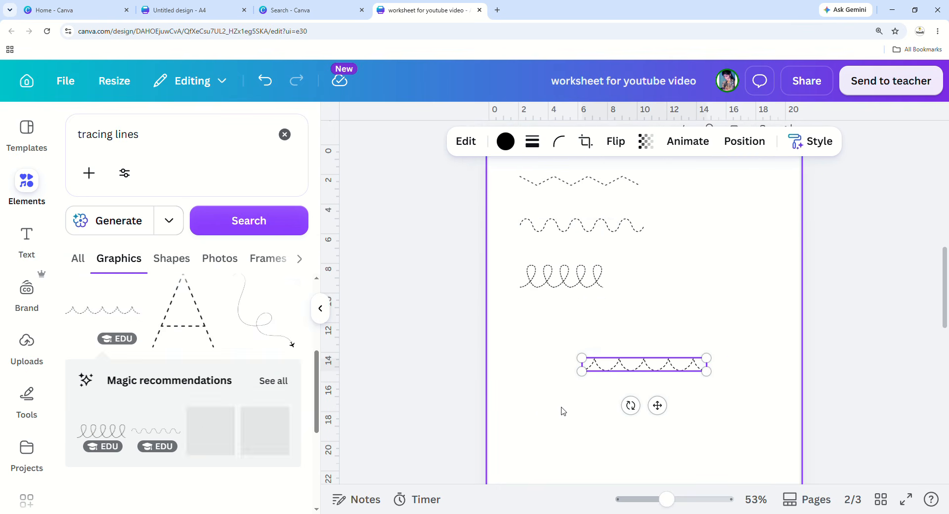
pyautogui.click(658, 415)
pyautogui.click(660, 365)
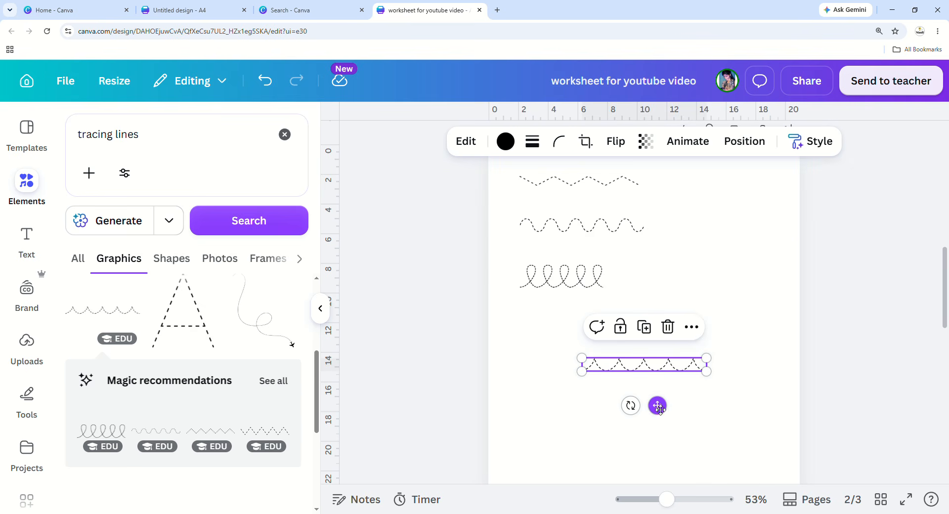
pyautogui.moveTo(659, 413); pyautogui.dragTo(598, 379)
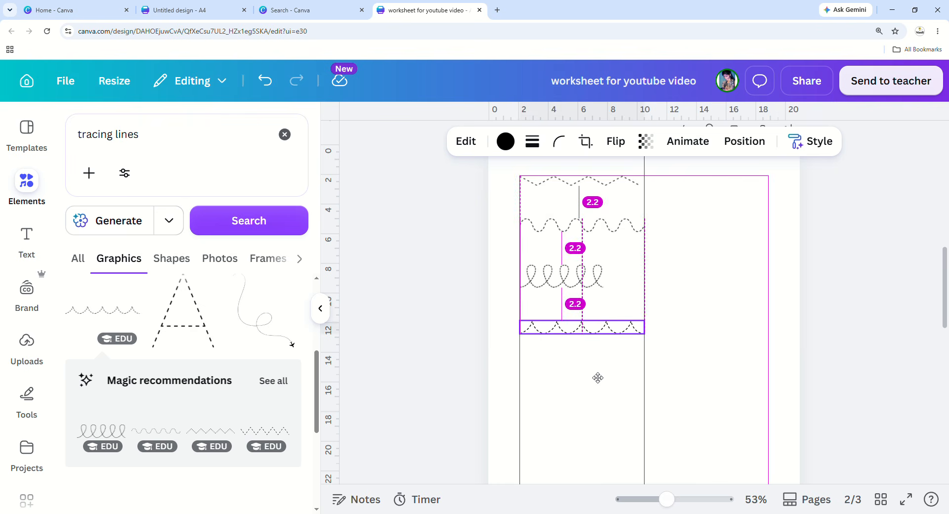
pyautogui.moveTo(598, 377); pyautogui.dragTo(598, 378)
# Add an arched dotted line below the scalloped row.
pyautogui.scroll(-2, 164, 440)
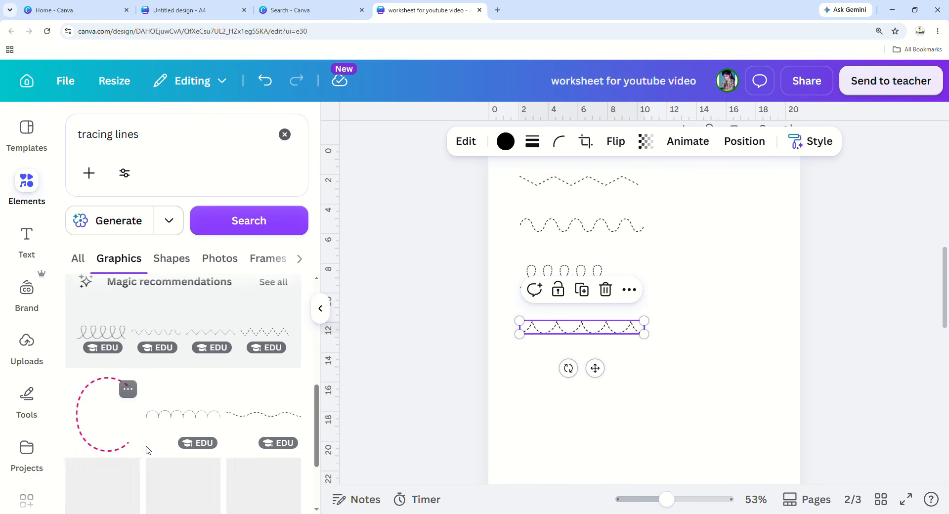
pyautogui.click(200, 420)
pyautogui.moveTo(657, 404); pyautogui.dragTo(601, 426)
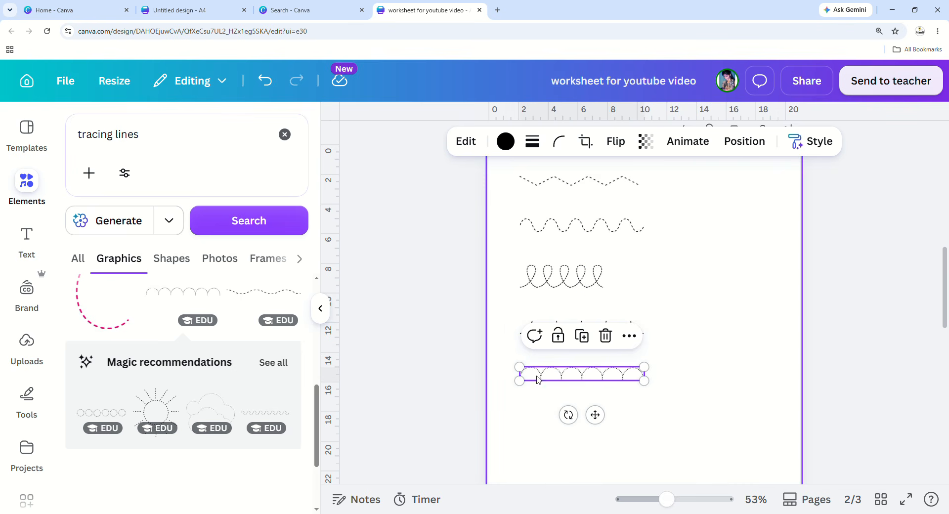
pyautogui.click(541, 424)
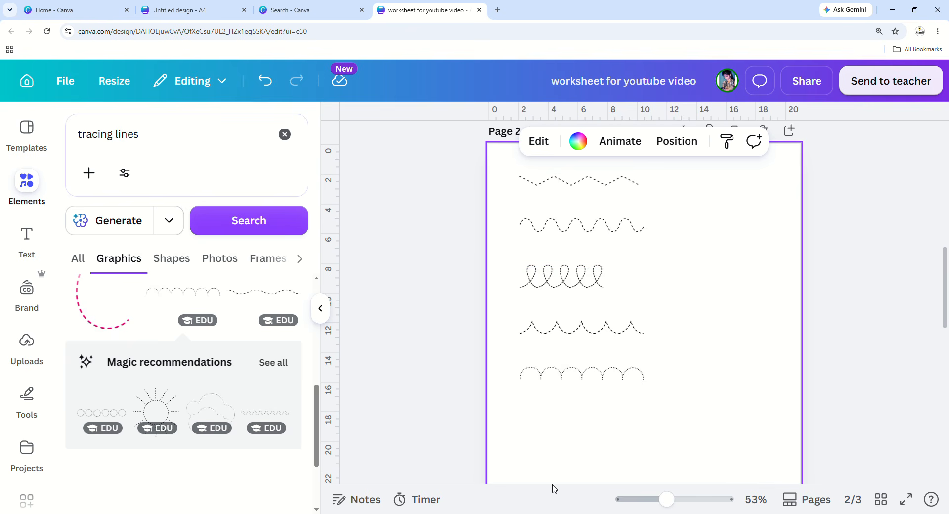
pyautogui.moveTo(675, 505); pyautogui.dragTo(657, 508)
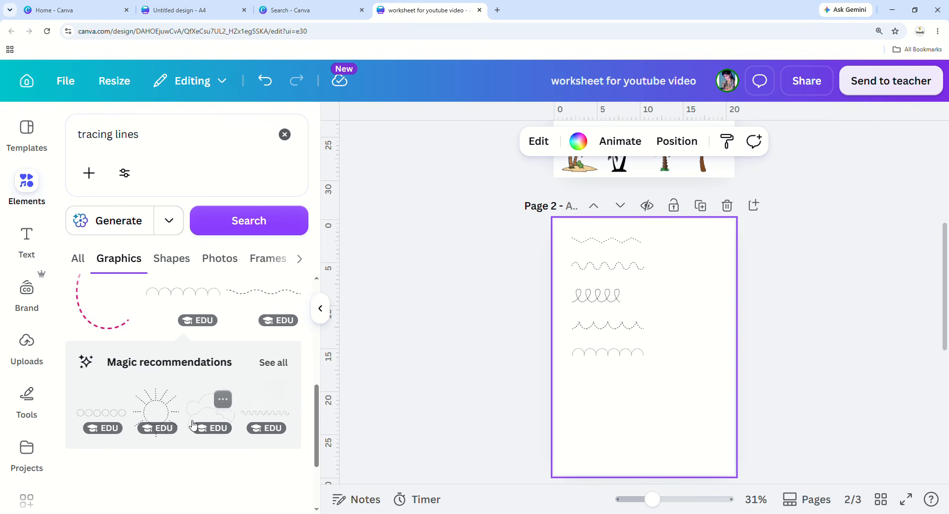
# Drop a row of dotted circles below the arches, aligned with the rows above.
pyautogui.scroll(-1, 197, 418)
pyautogui.moveTo(120, 374); pyautogui.dragTo(620, 382)
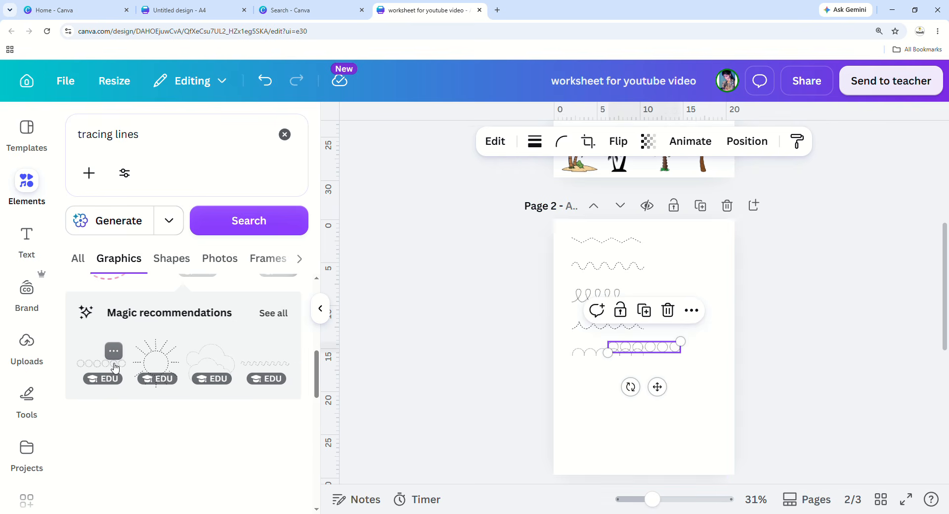
pyautogui.moveTo(632, 425); pyautogui.dragTo(630, 429)
pyautogui.click(663, 424)
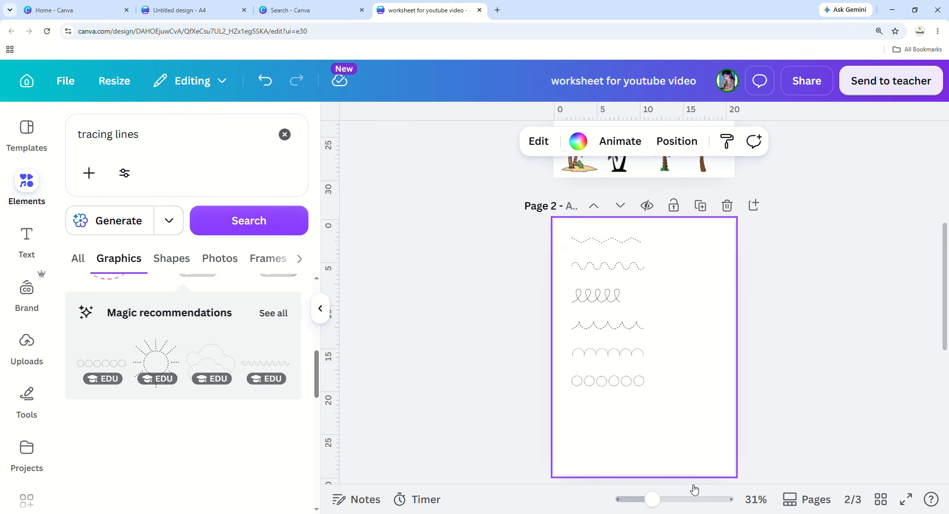
pyautogui.scroll(-5, 684, 464)
# Turn page 3's background white and clear the old elements search.
pyautogui.scroll(-2, 650, 433)
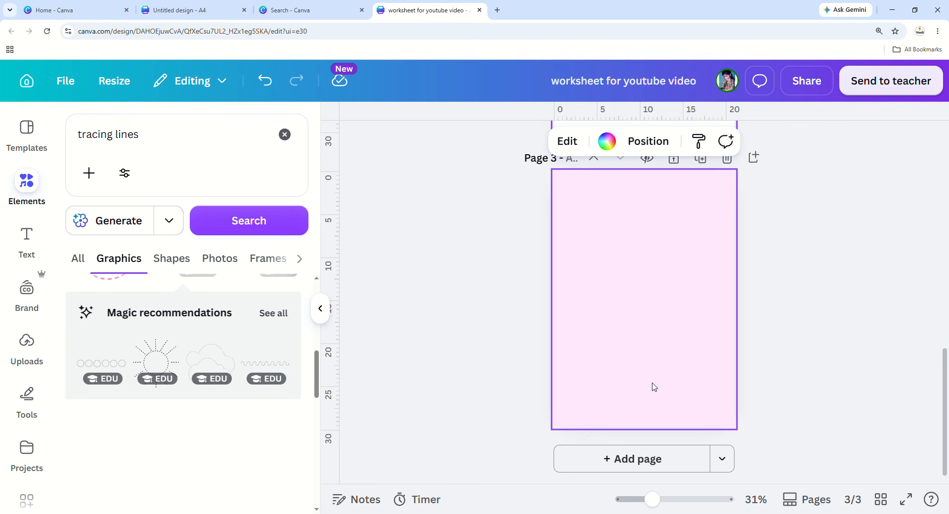
pyautogui.click(607, 141)
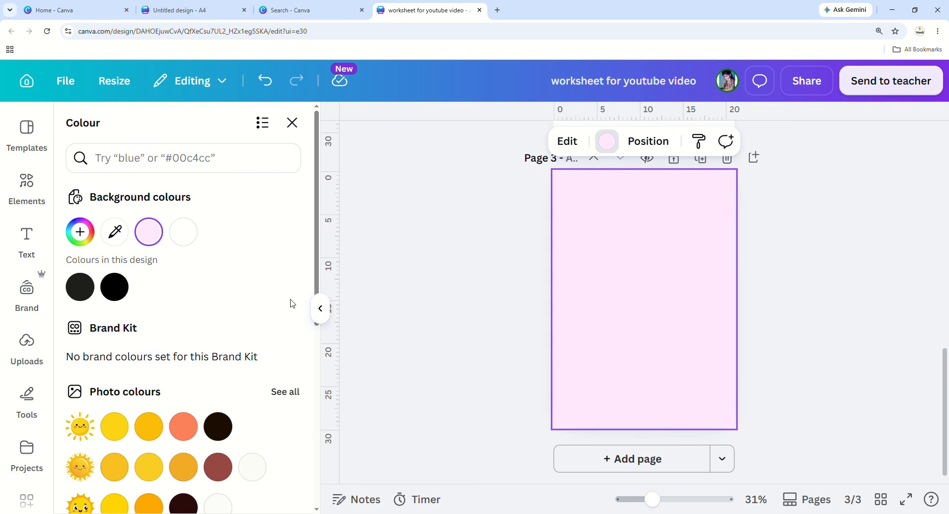
pyautogui.click(184, 232)
pyautogui.click(292, 122)
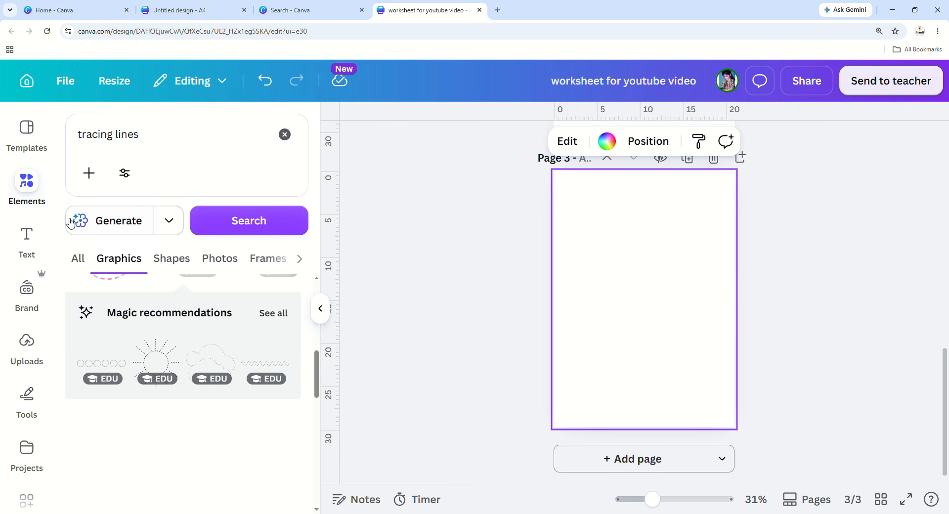
pyautogui.click(284, 134)
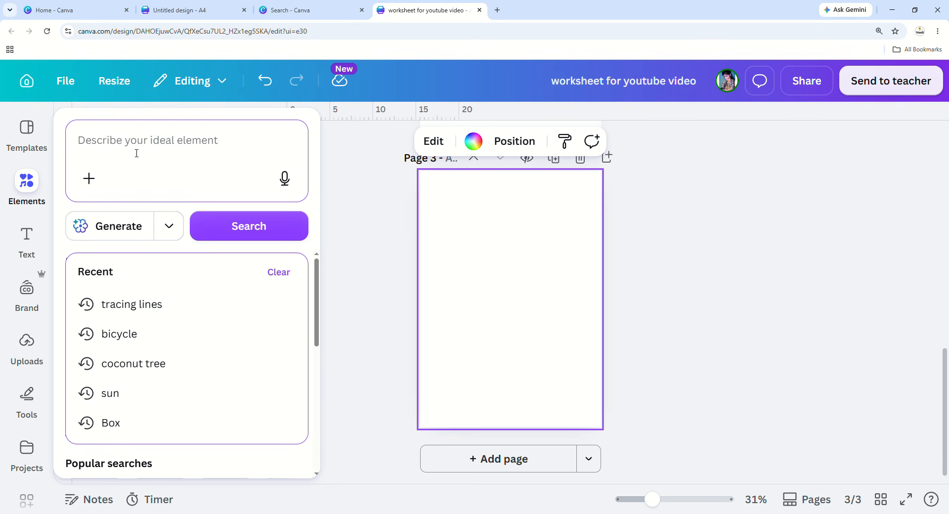
# Search 'tracin' graphics and place a small dotted monkey, about 7.9 × 8.4, at page 3's top-left.
pyautogui.write('tracing')
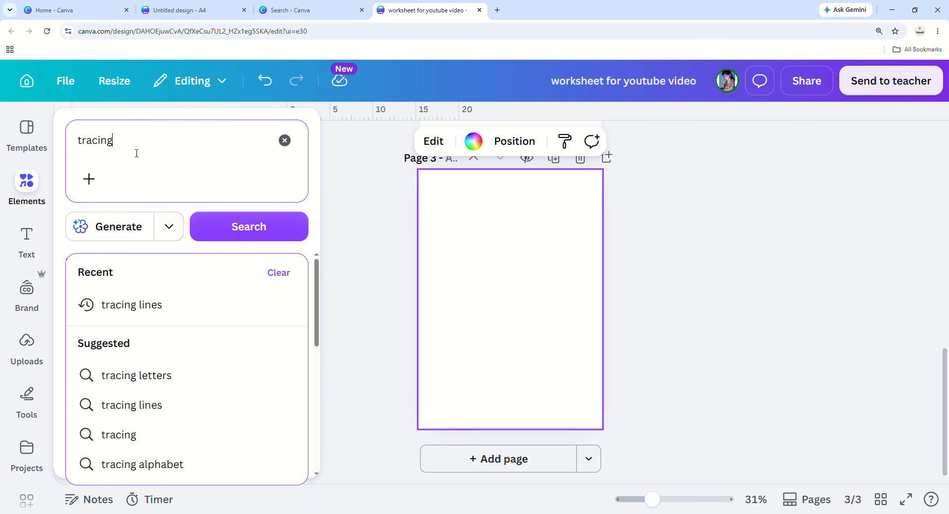
pyautogui.press('Return')
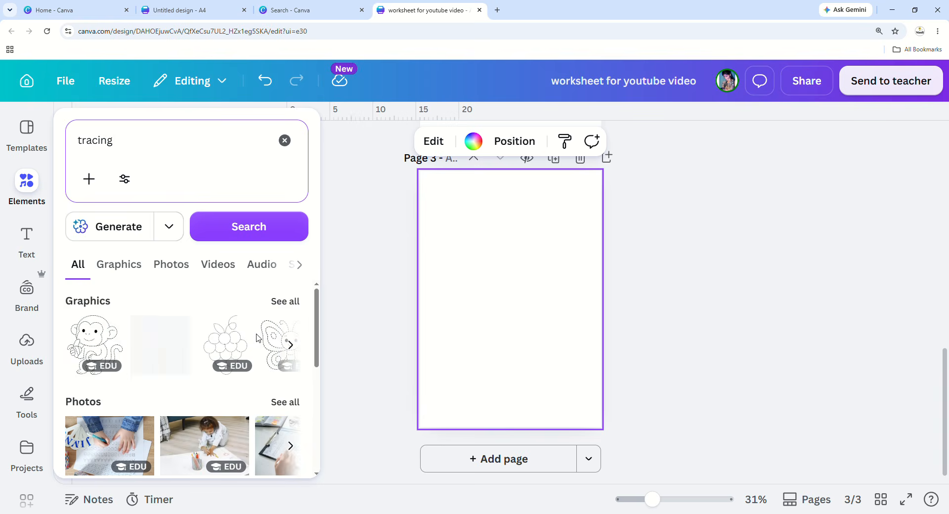
pyautogui.click(281, 303)
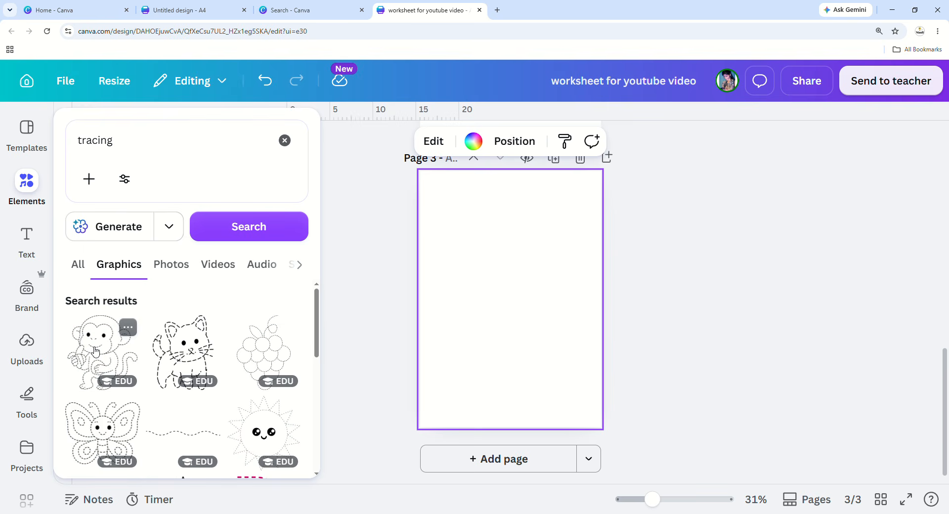
pyautogui.click(96, 352)
pyautogui.moveTo(547, 338); pyautogui.dragTo(578, 371)
pyautogui.moveTo(515, 327); pyautogui.dragTo(480, 257)
pyautogui.moveTo(545, 301); pyautogui.dragTo(517, 265)
pyautogui.click(27, 185)
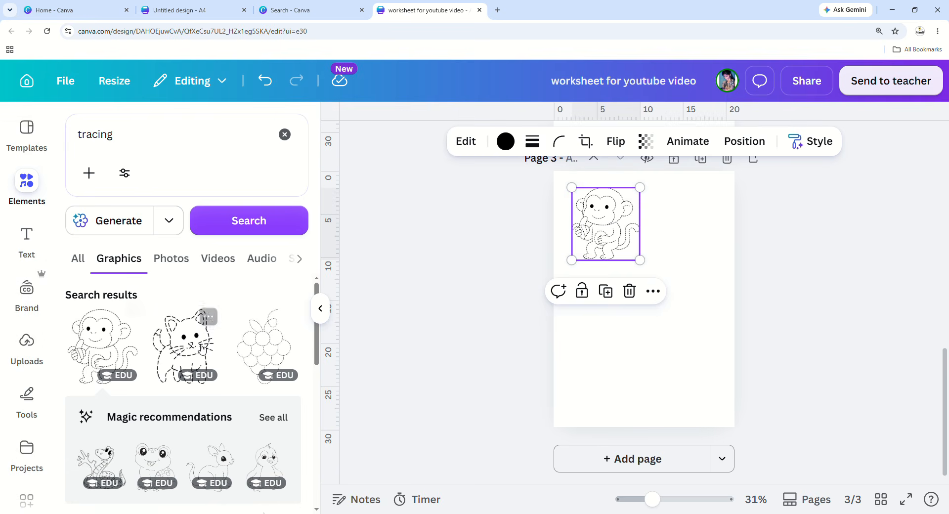
# Add the dotted cat tracing picture, shrink it to about 7.4 × 9.1, and align it beside the monkey.
pyautogui.click(183, 345)
pyautogui.moveTo(717, 211); pyautogui.dragTo(651, 313)
pyautogui.moveTo(600, 331); pyautogui.dragTo(680, 230)
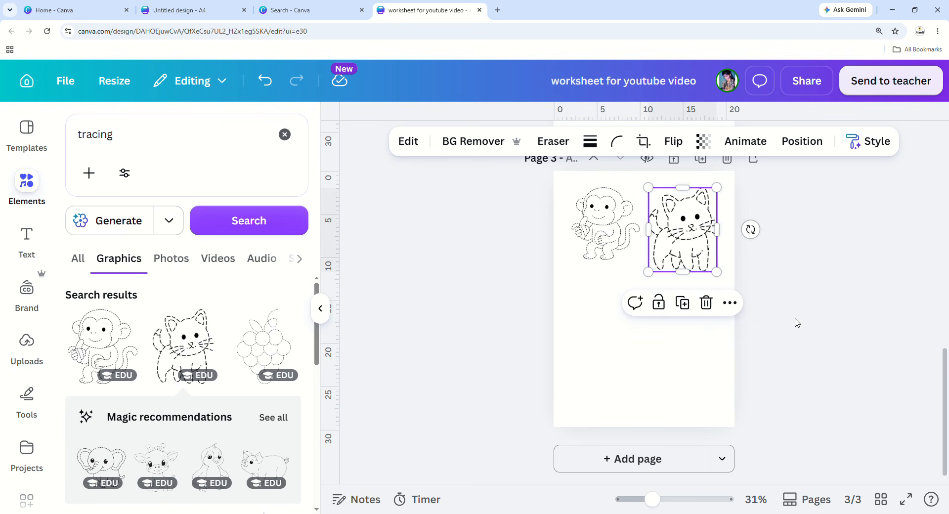
pyautogui.moveTo(720, 271); pyautogui.dragTo(716, 270)
pyautogui.moveTo(676, 229); pyautogui.dragTo(680, 229)
# Place the dotted butterfly below the monkey and the dotted ladybug beside the butterfly.
pyautogui.scroll(-2, 212, 401)
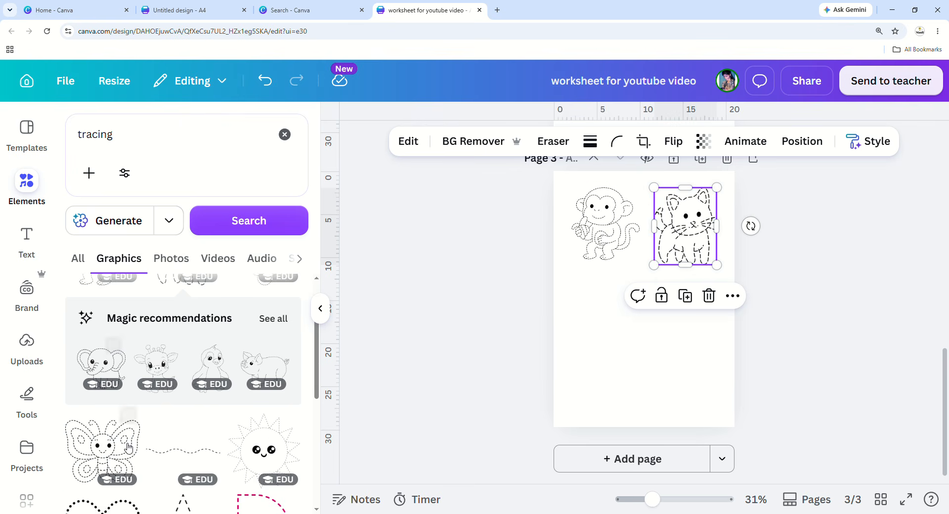
pyautogui.click(111, 341)
pyautogui.moveTo(638, 315); pyautogui.dragTo(598, 324)
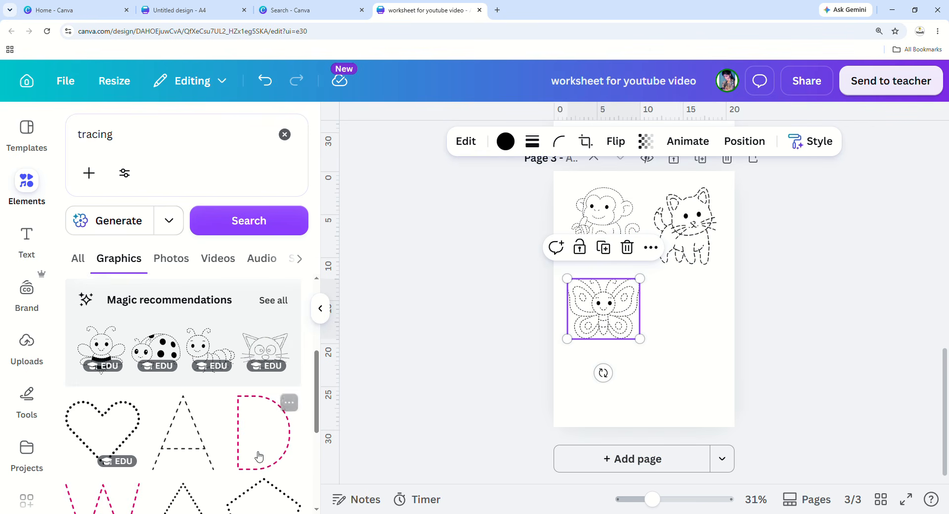
pyautogui.click(157, 348)
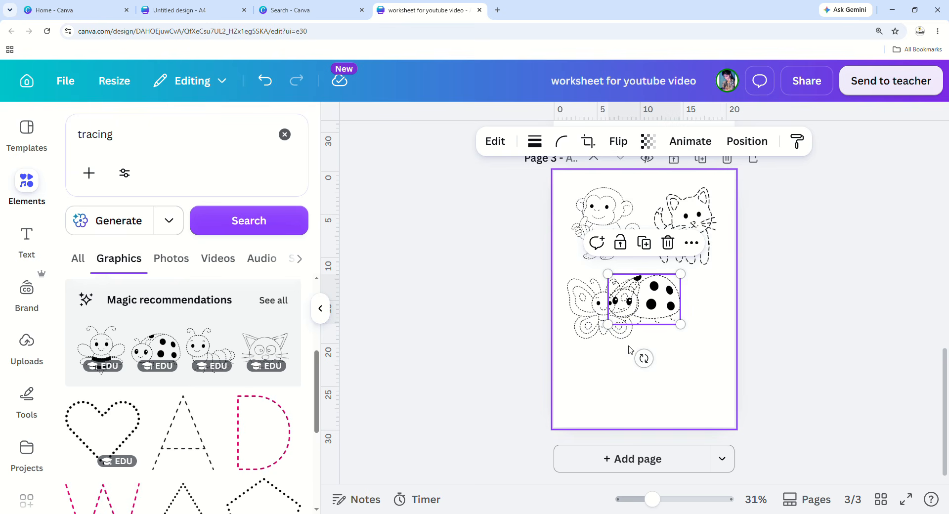
pyautogui.moveTo(640, 304); pyautogui.dragTo(677, 319)
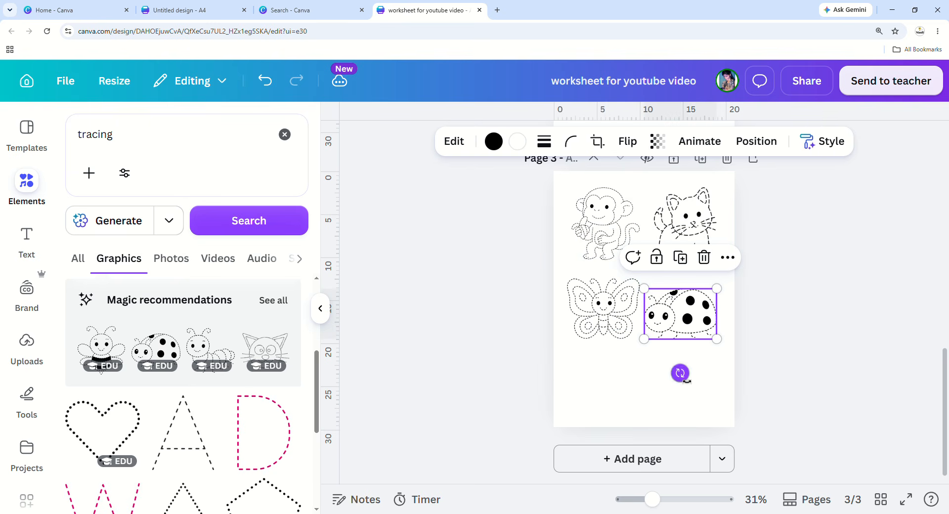
# Add the dotted caterpillar below the butterfly and the cat face in the bottom-right slot.
pyautogui.click(217, 354)
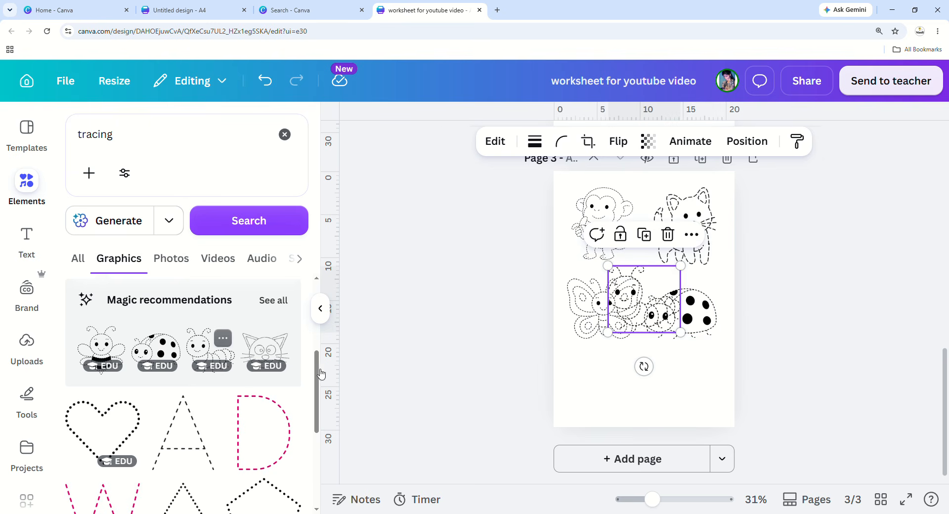
pyautogui.moveTo(641, 313); pyautogui.dragTo(606, 393)
pyautogui.click(270, 357)
pyautogui.moveTo(603, 307)
pyautogui.mouseDown()
pyautogui.moveTo(645, 301)
pyautogui.moveTo(695, 389)
pyautogui.mouseUp()
pyautogui.click(769, 380)
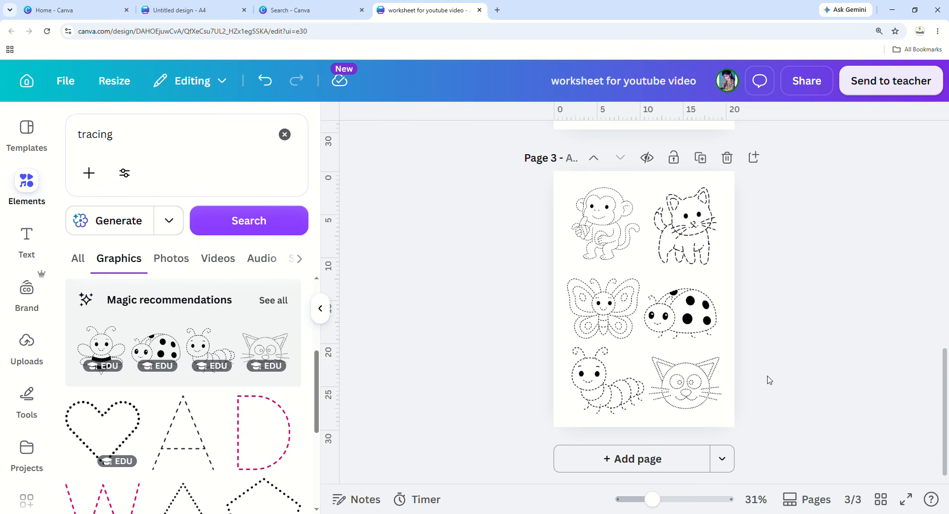
# Nudge the caterpillar slightly to line it up and review the finished six-picture grid.
pyautogui.moveTo(602, 388)
pyautogui.mouseDown()
pyautogui.moveTo(585, 401)
pyautogui.moveTo(603, 392)
pyautogui.mouseUp()
pyautogui.click(788, 399)
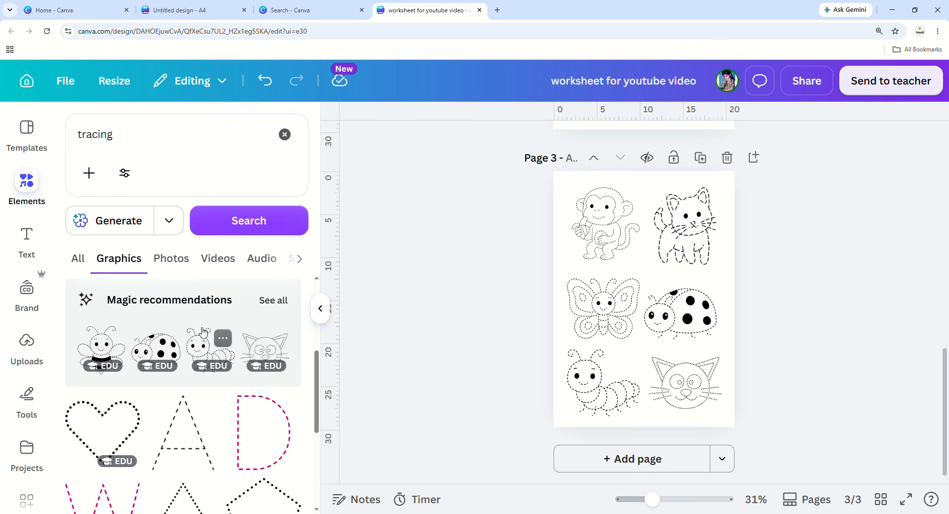
pyautogui.scroll(-6, 204, 334)
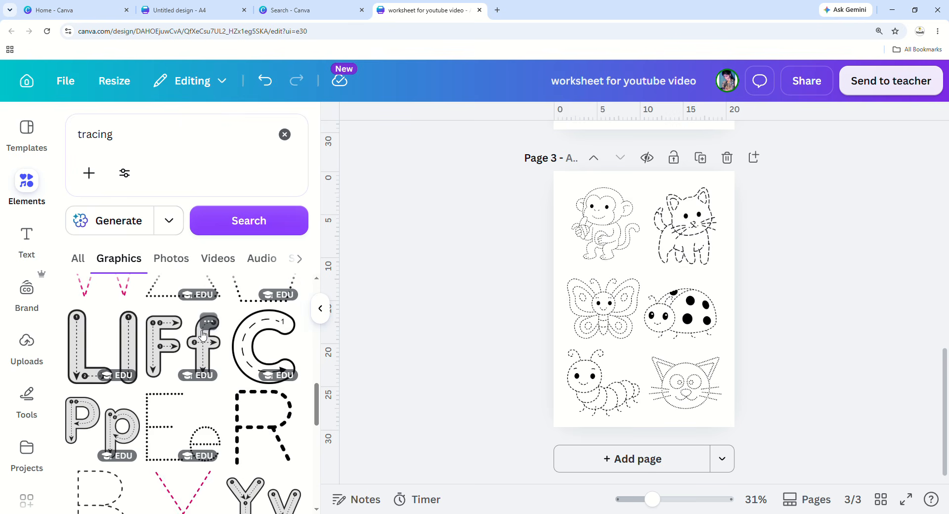
pyautogui.scroll(-5, 203, 335)
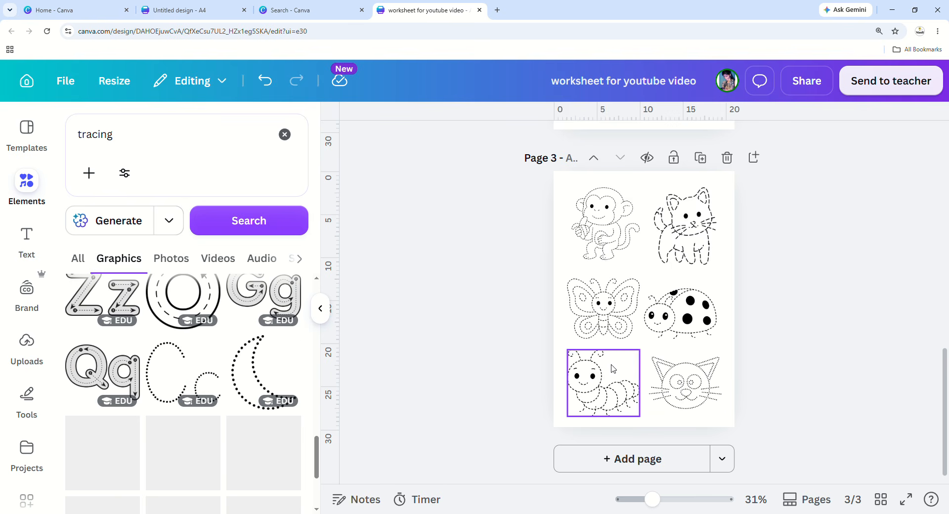
pyautogui.click(584, 370)
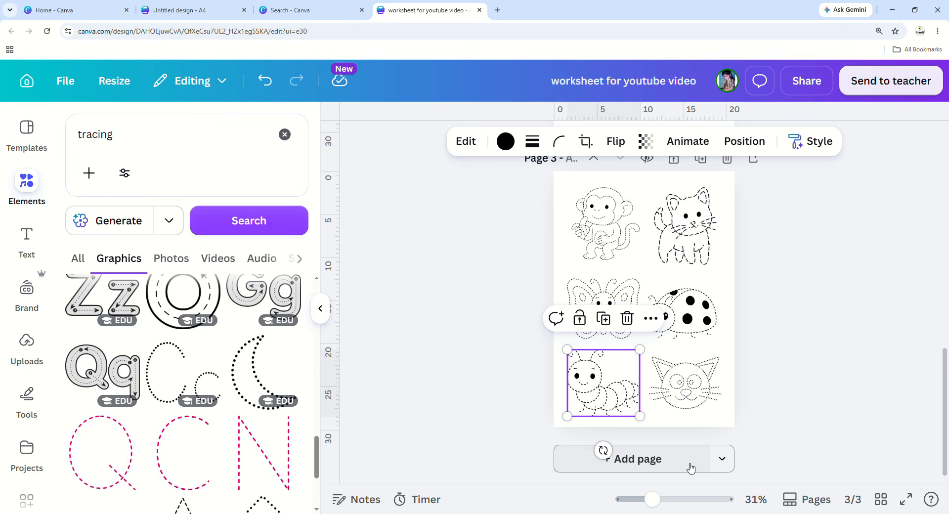
pyautogui.click(572, 267)
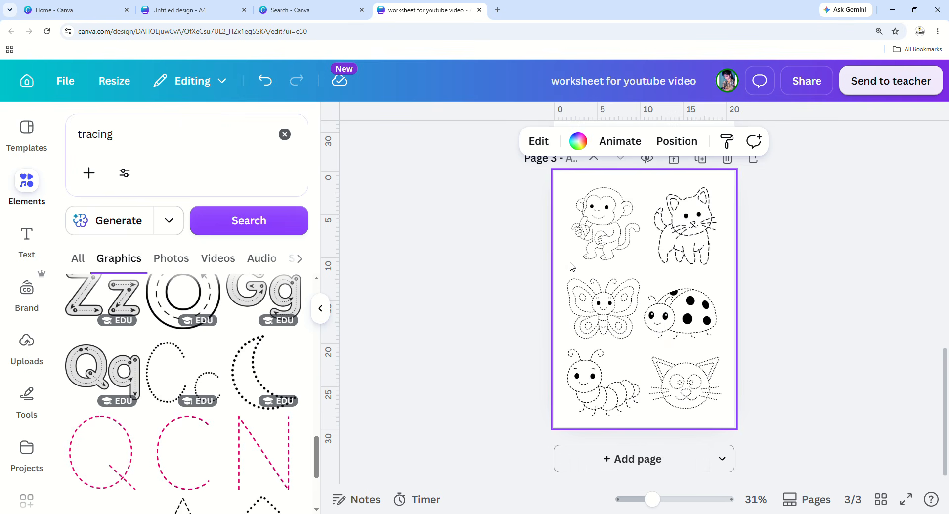
pyautogui.scroll(12, 582, 290)
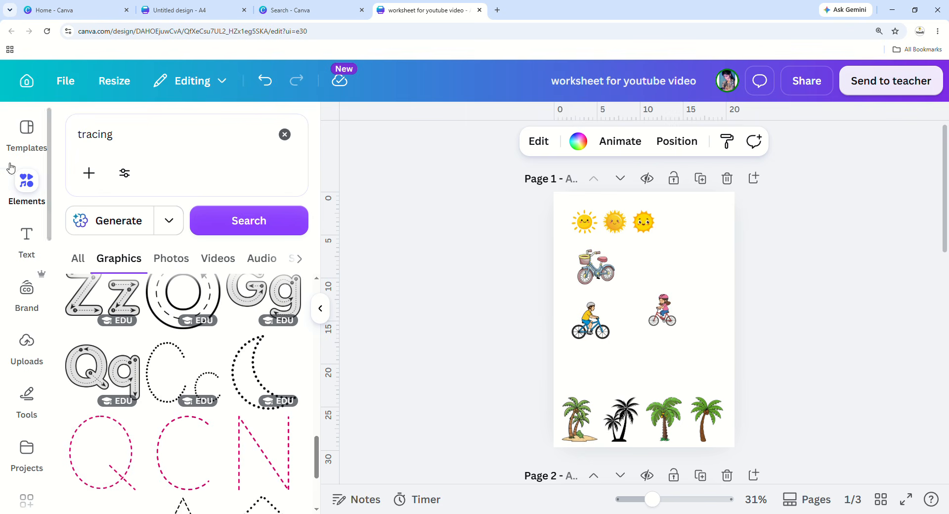
pyautogui.click(26, 185)
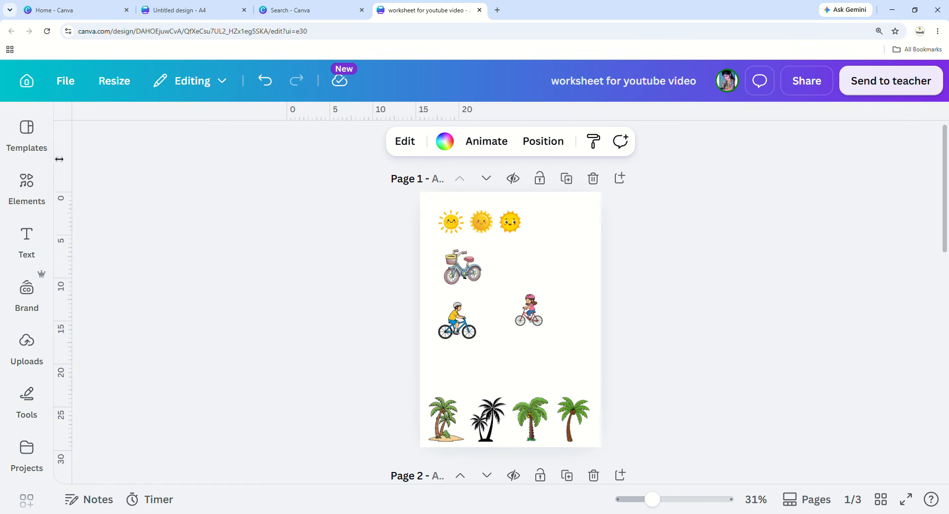
pyautogui.click(22, 182)
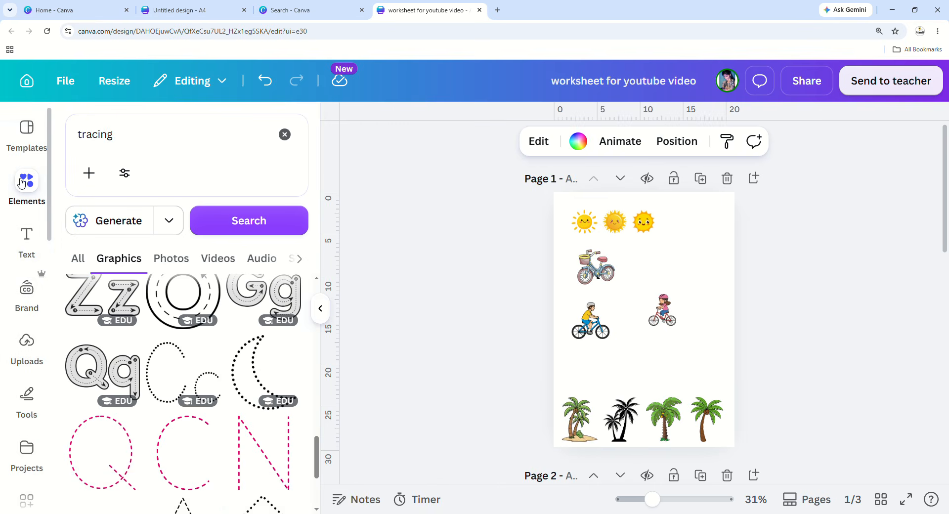
pyautogui.click(582, 232)
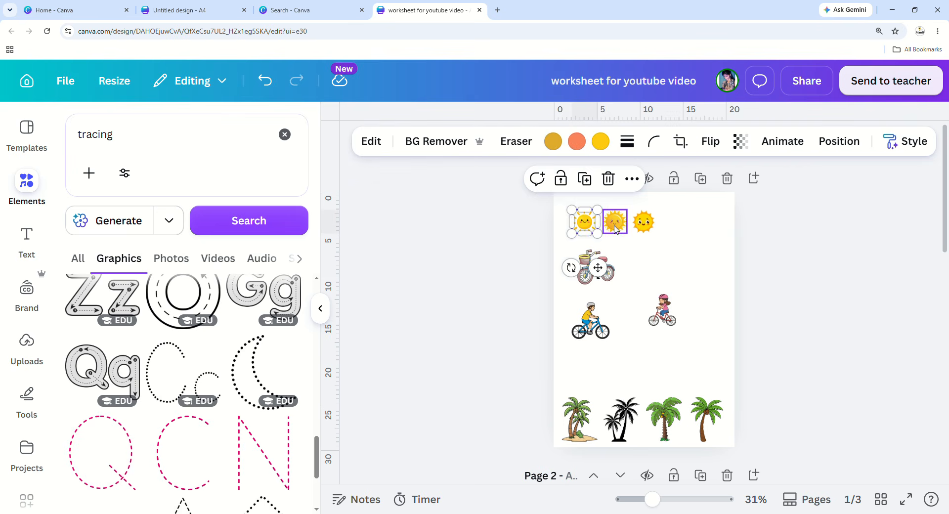
pyautogui.click(595, 267)
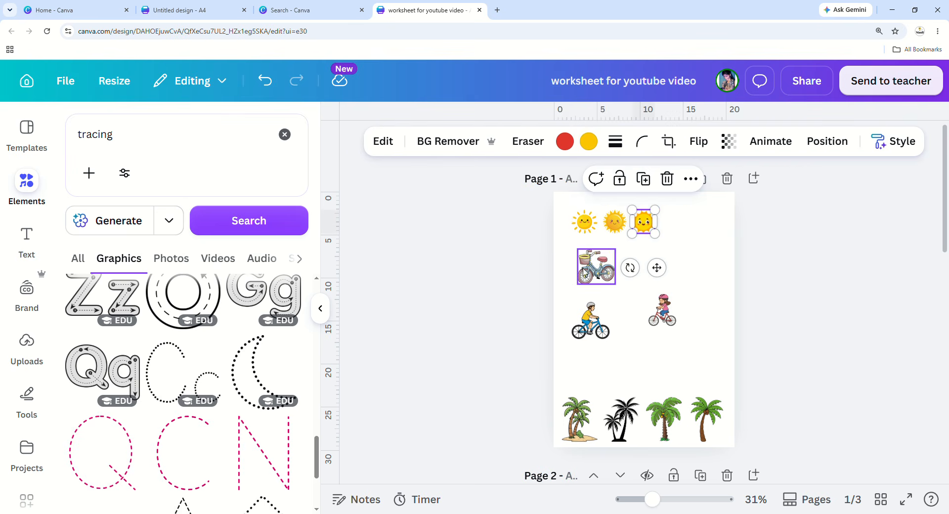
pyautogui.click(127, 137)
pyautogui.click(663, 316)
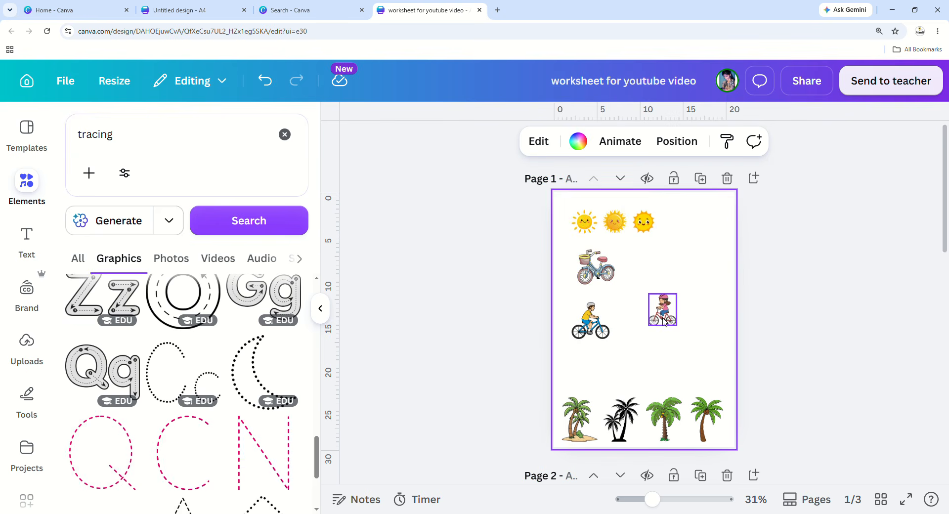
pyautogui.scroll(-5, 669, 346)
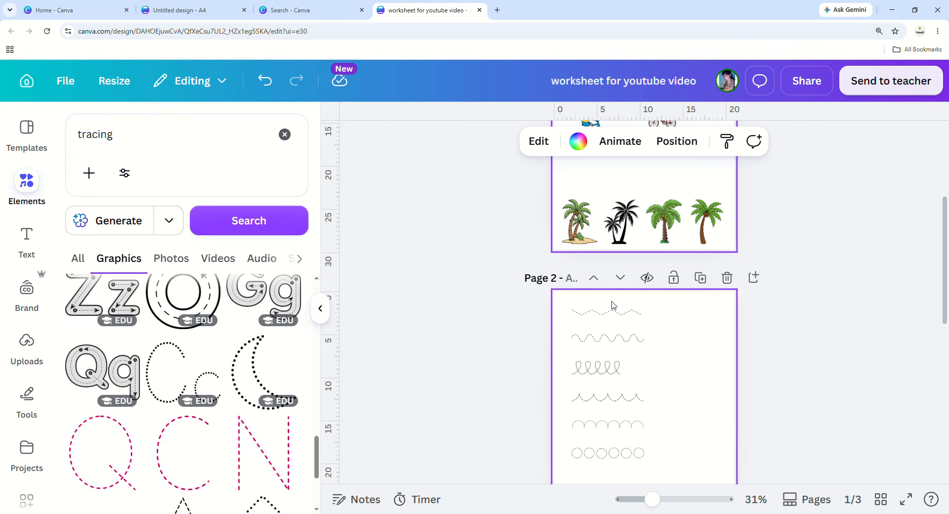
pyautogui.scroll(-6, 643, 451)
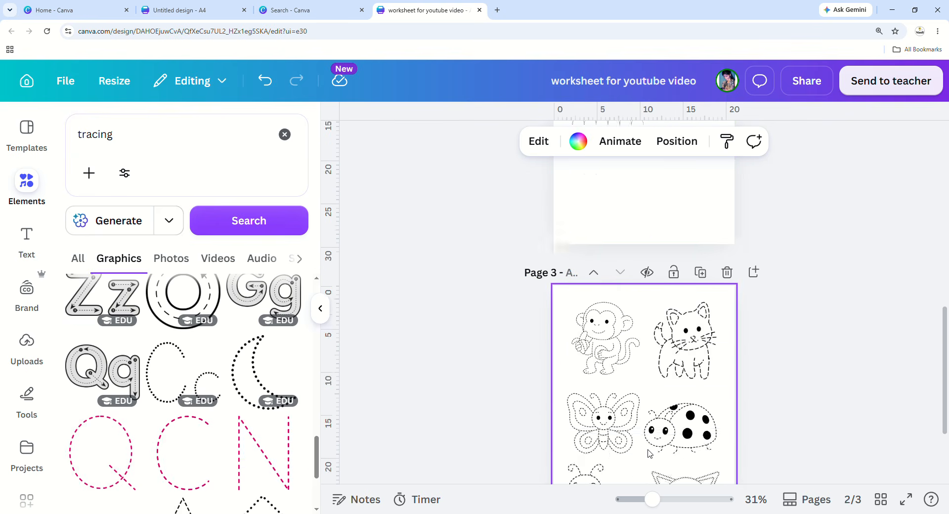
pyautogui.scroll(-2, 651, 415)
pyautogui.scroll(5, 651, 415)
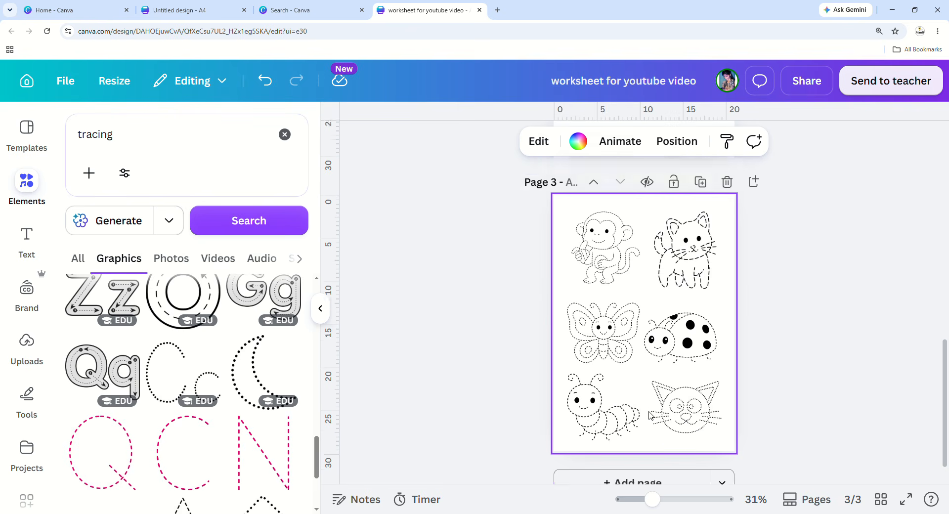
pyautogui.scroll(-4, 630, 316)
pyautogui.scroll(-2, 635, 328)
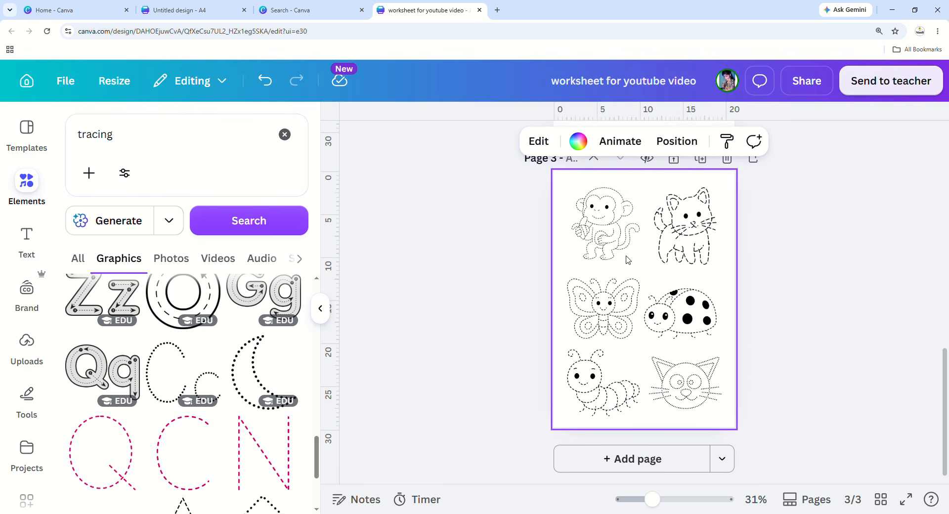
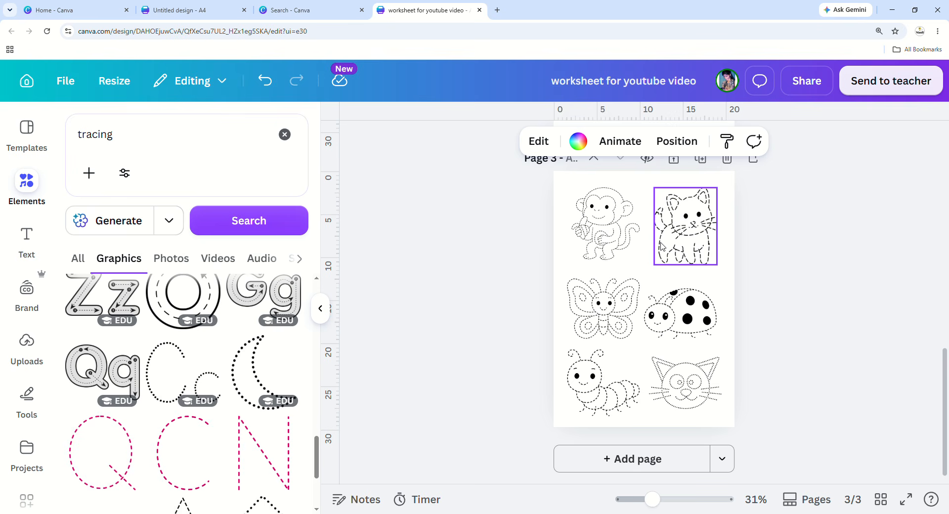
# Add a blank fourth page after page 3.
pyautogui.click(15, 184)
pyautogui.click(532, 468)
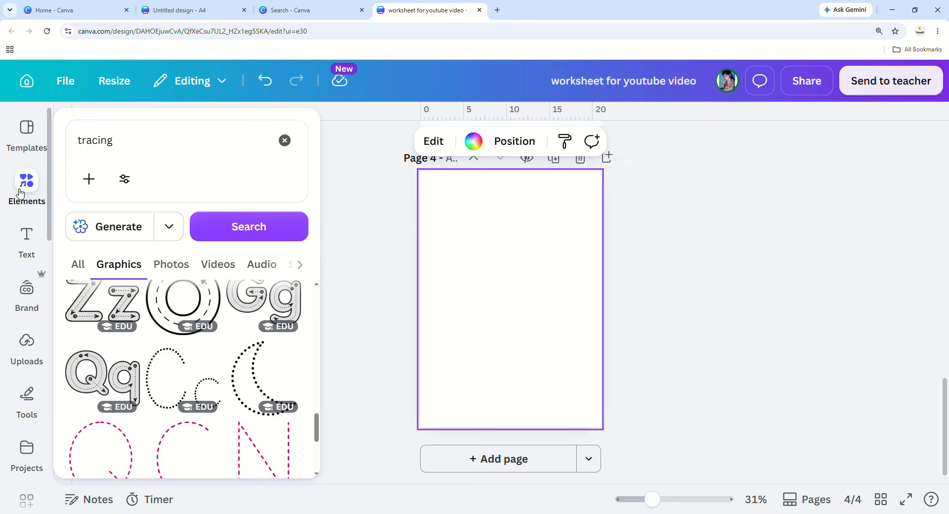
pyautogui.click(21, 192)
# Search Elements for 'Shape' and place a black rectangle at page 4's top-left corner.
pyautogui.click(285, 135)
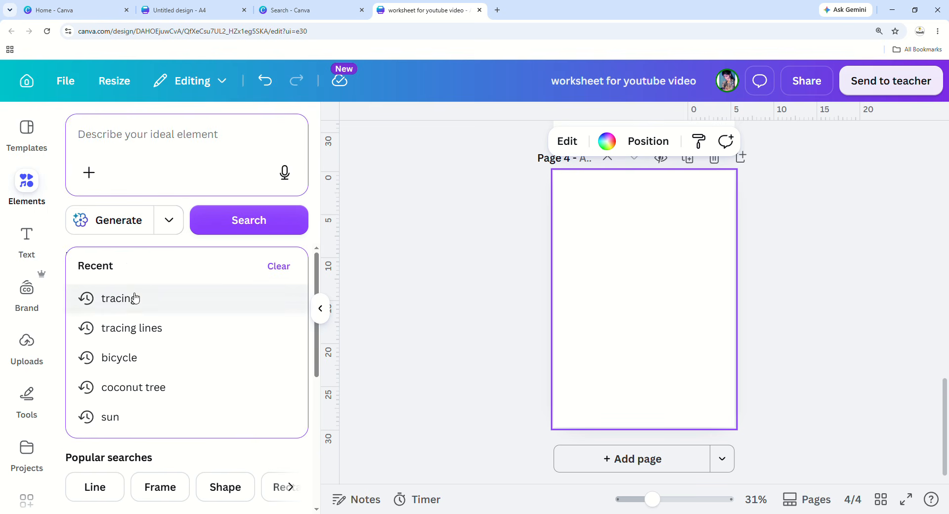
pyautogui.click(220, 488)
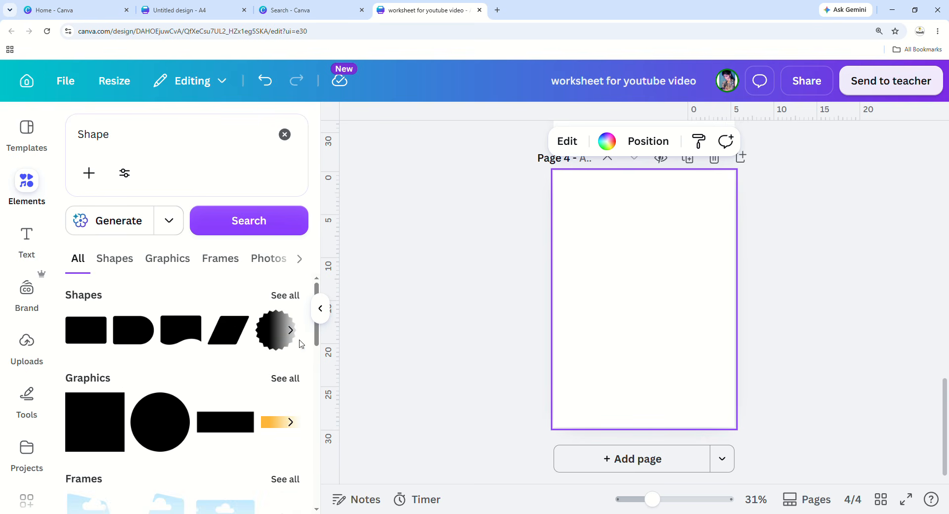
pyautogui.click(292, 297)
pyautogui.scroll(-3, 248, 402)
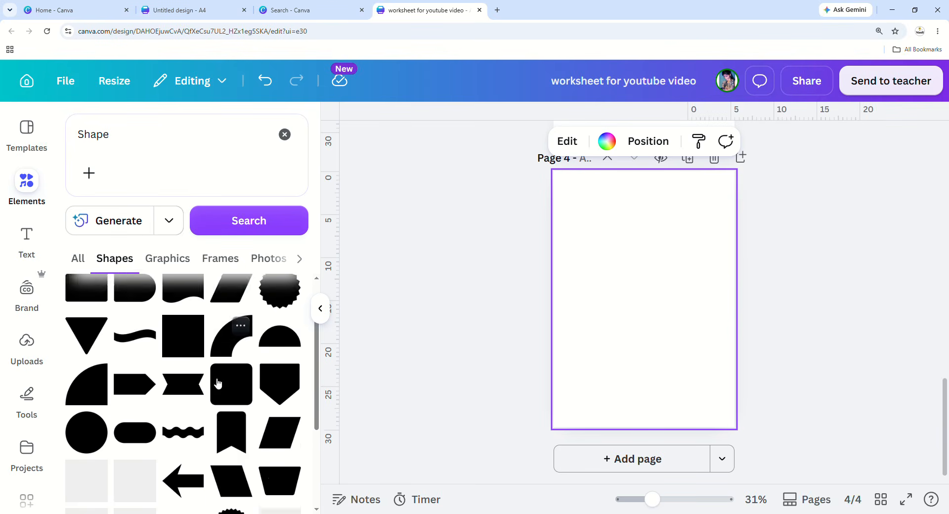
pyautogui.scroll(2, 249, 401)
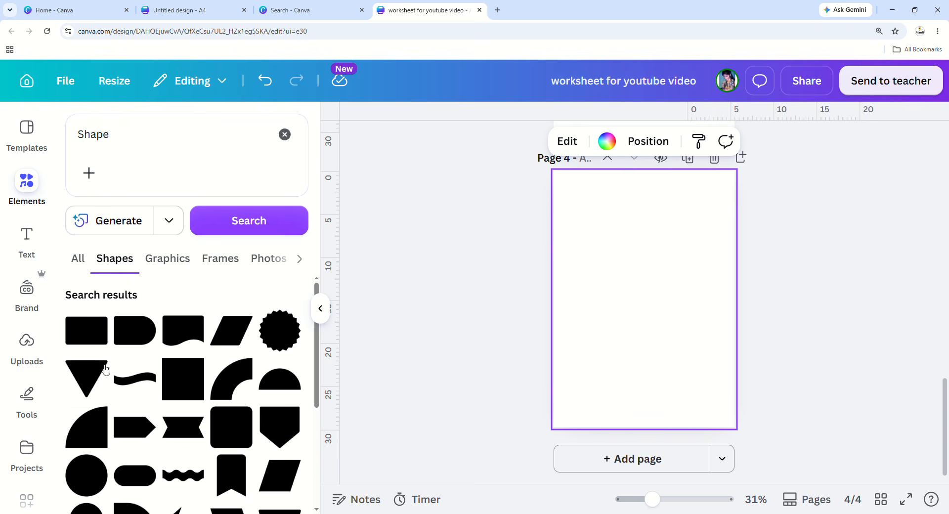
pyautogui.click(84, 340)
pyautogui.click(678, 351)
pyautogui.click(655, 312)
pyautogui.moveTo(656, 312); pyautogui.dragTo(611, 221)
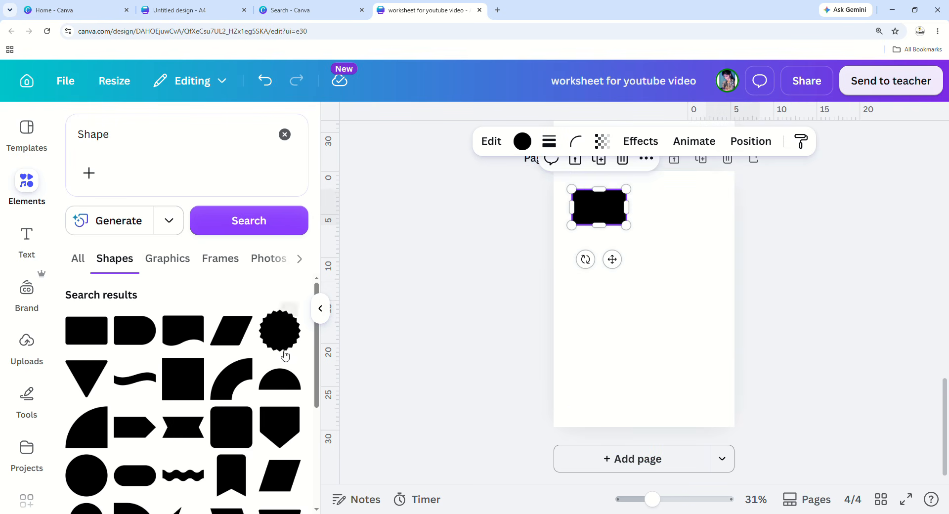
# Add a black star and position it beneath the rectangle.
pyautogui.scroll(-3, 276, 367)
pyautogui.scroll(-5, 276, 367)
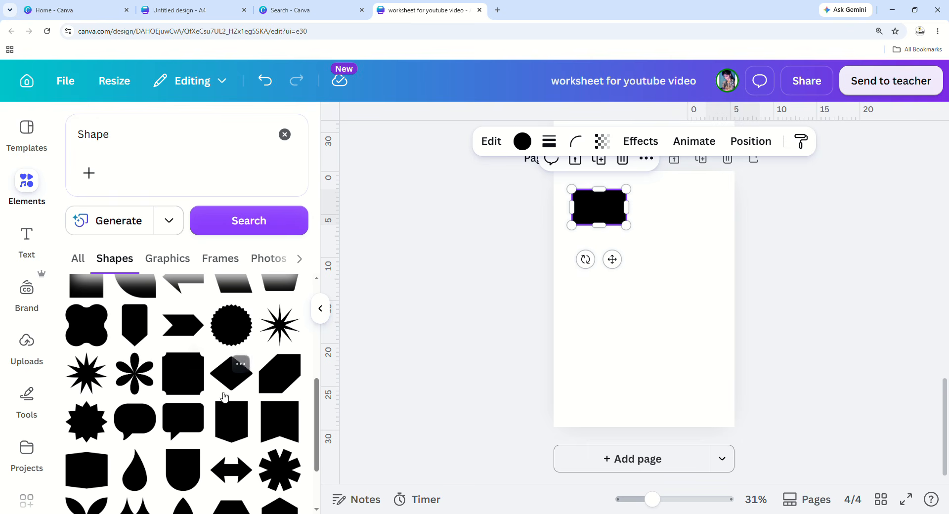
pyautogui.scroll(-5, 143, 471)
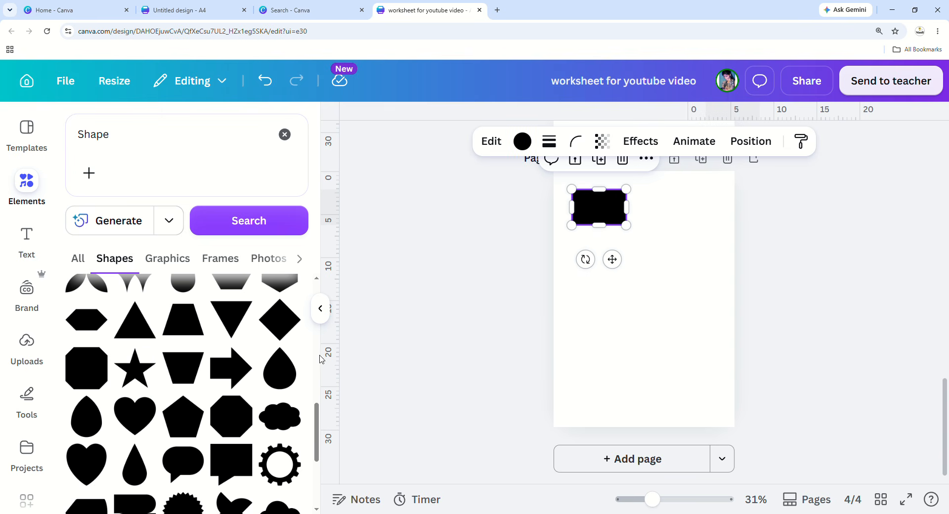
pyautogui.click(132, 377)
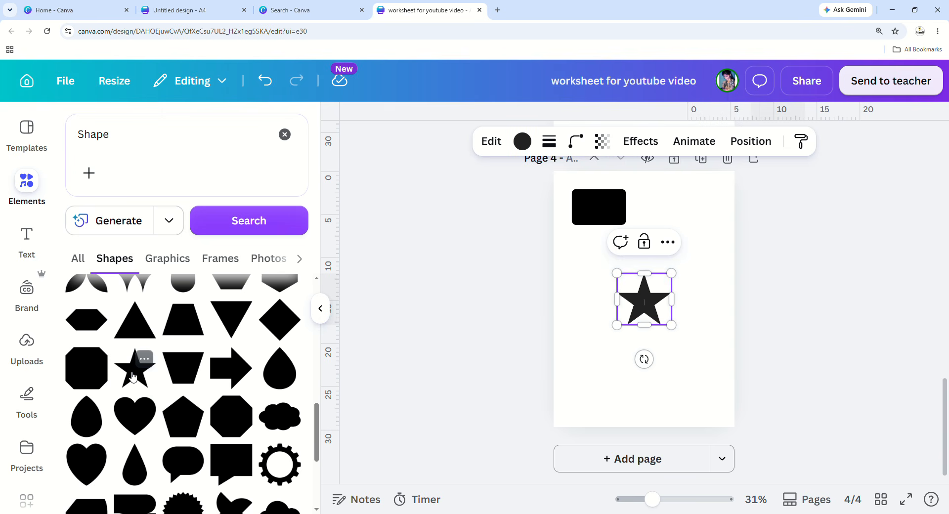
pyautogui.click(652, 415)
pyautogui.click(628, 308)
pyautogui.moveTo(628, 308); pyautogui.dragTo(583, 282)
pyautogui.click(636, 347)
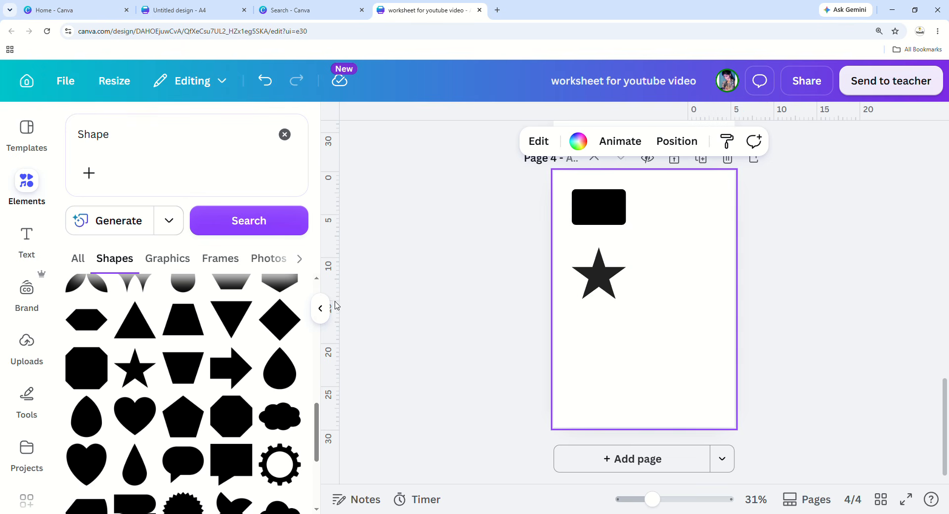
# Browse the Shape graphic results, then clear the search.
pyautogui.scroll(5, 206, 349)
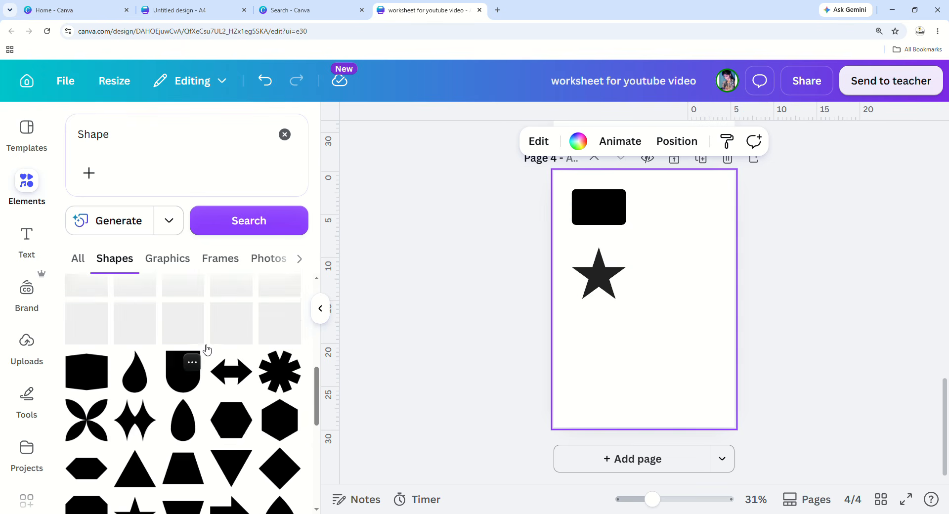
pyautogui.click(167, 259)
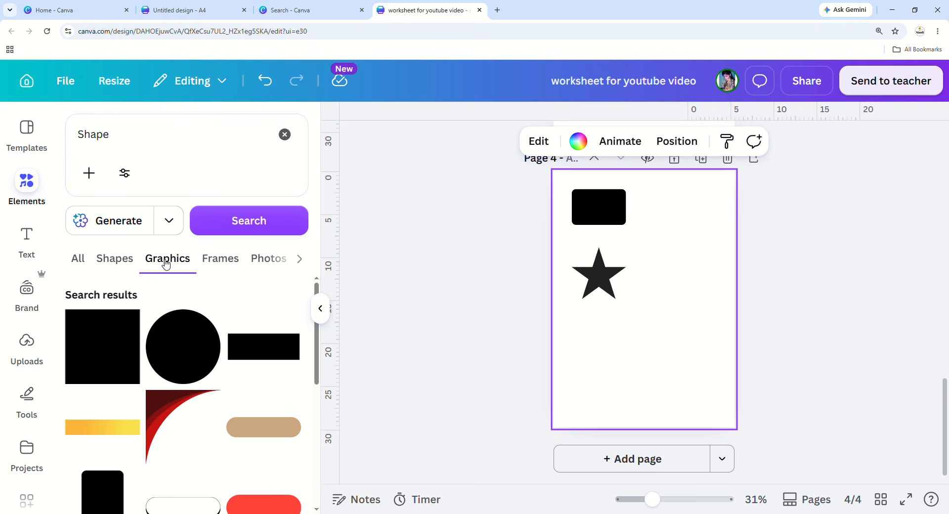
pyautogui.scroll(-4, 135, 417)
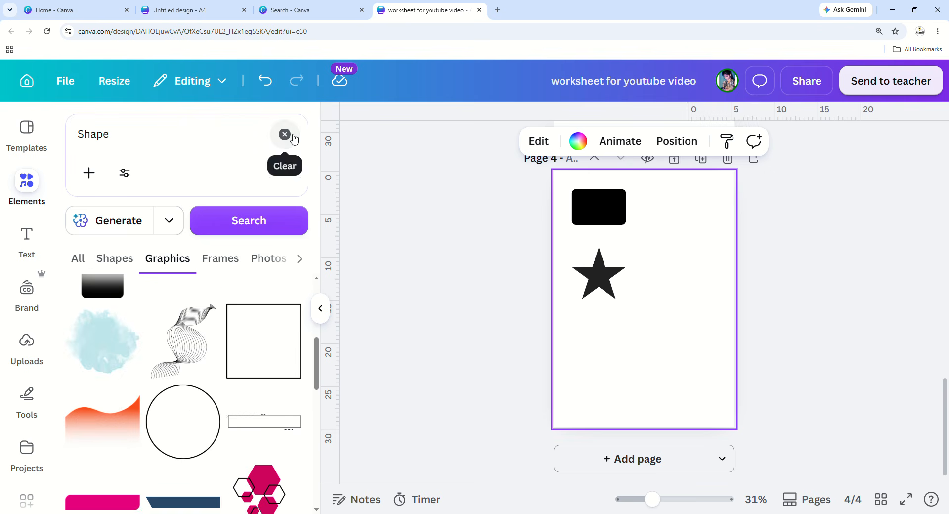
pyautogui.click(285, 135)
pyautogui.click(28, 184)
# Search Elements for 'box' and add a shrunken outlined square at page 4's top-right.
pyautogui.click(139, 150)
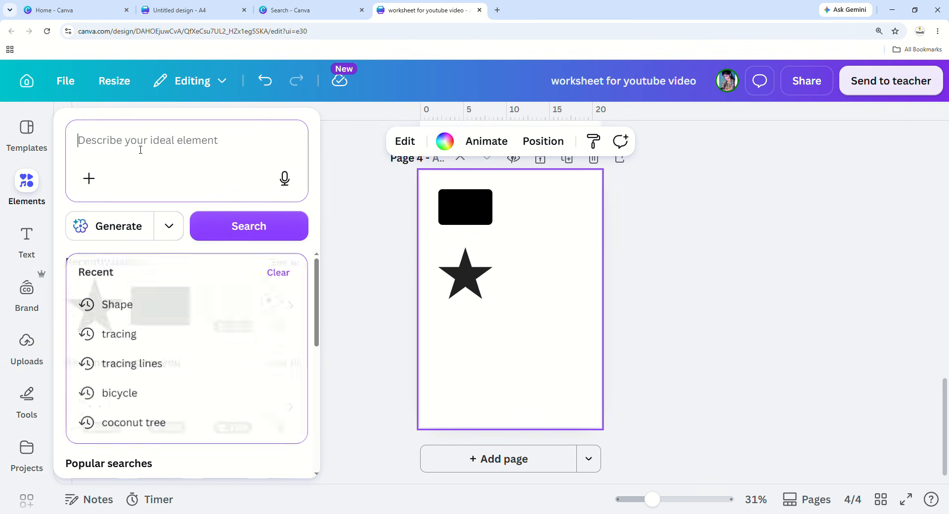
pyautogui.write('box')
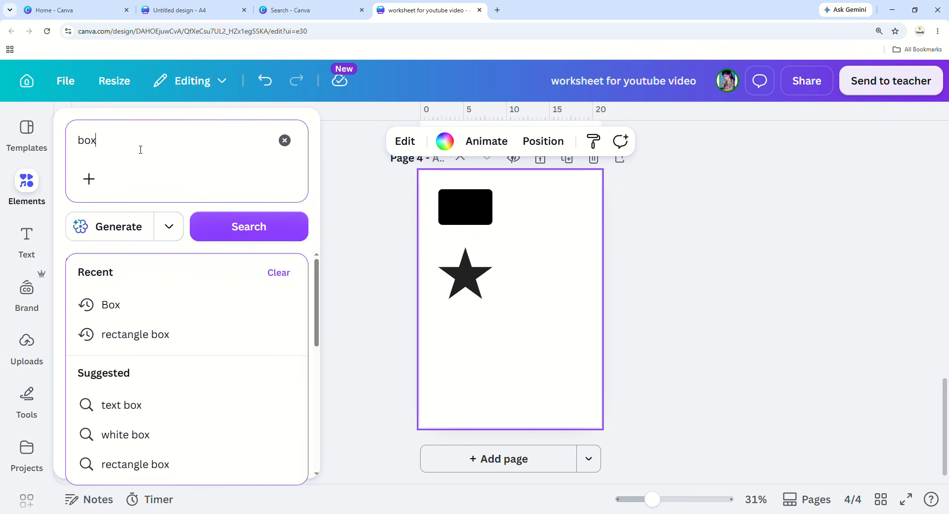
pyautogui.press('Return')
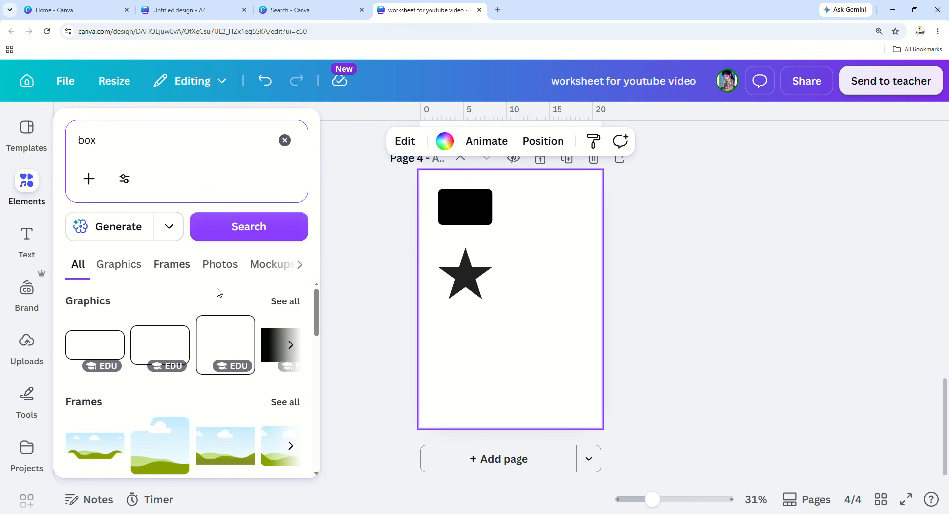
pyautogui.click(283, 302)
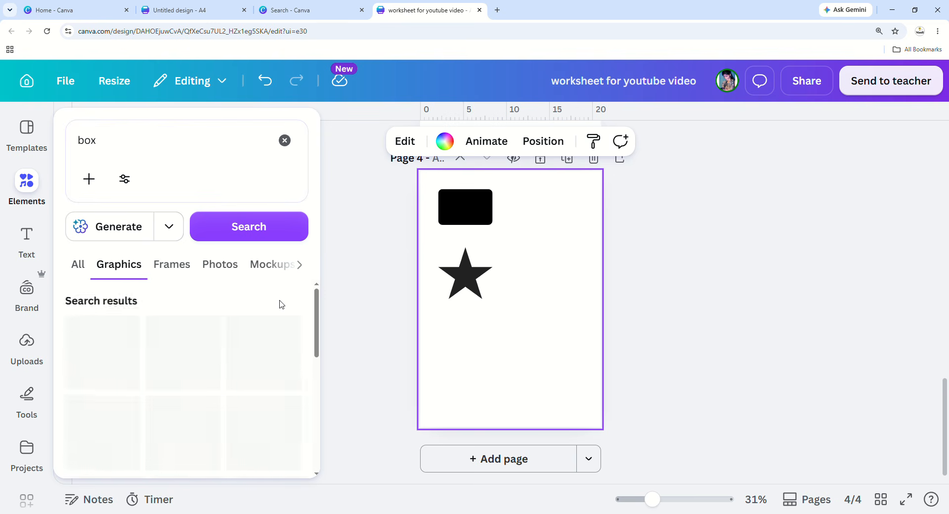
pyautogui.click(269, 362)
pyautogui.moveTo(527, 304); pyautogui.dragTo(569, 230)
pyautogui.moveTo(522, 269); pyautogui.dragTo(555, 226)
# Add two more outlined squares, stacking them in a column below the first.
pyautogui.click(27, 193)
pyautogui.scroll(-4, 198, 346)
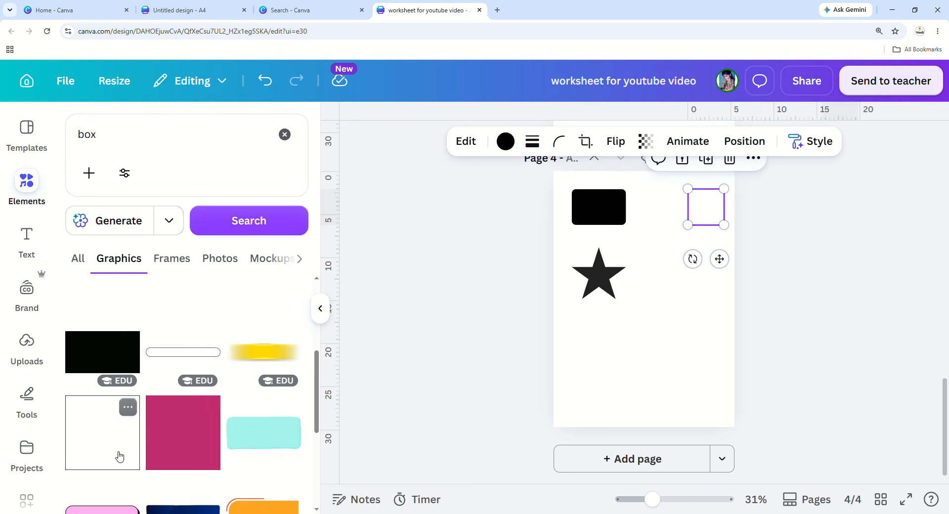
pyautogui.click(118, 454)
pyautogui.moveTo(645, 307); pyautogui.dragTo(687, 273)
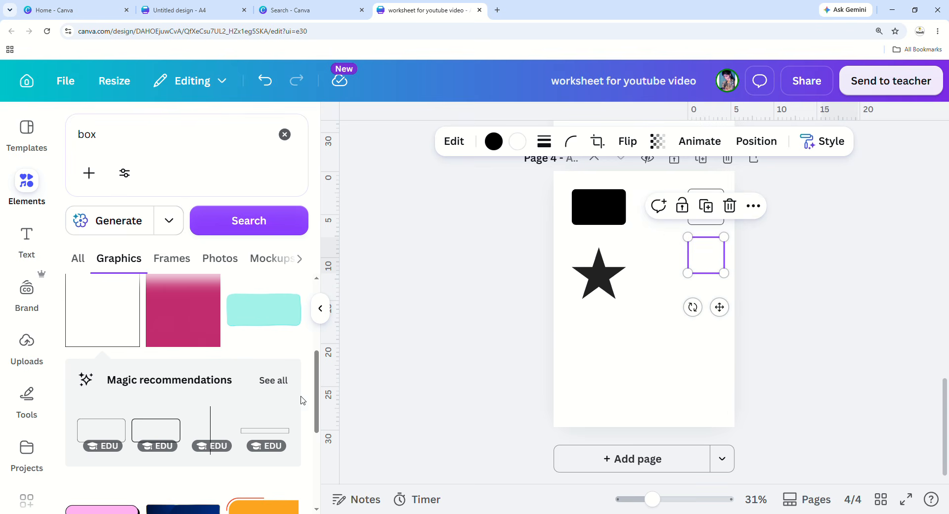
pyautogui.scroll(3, 110, 377)
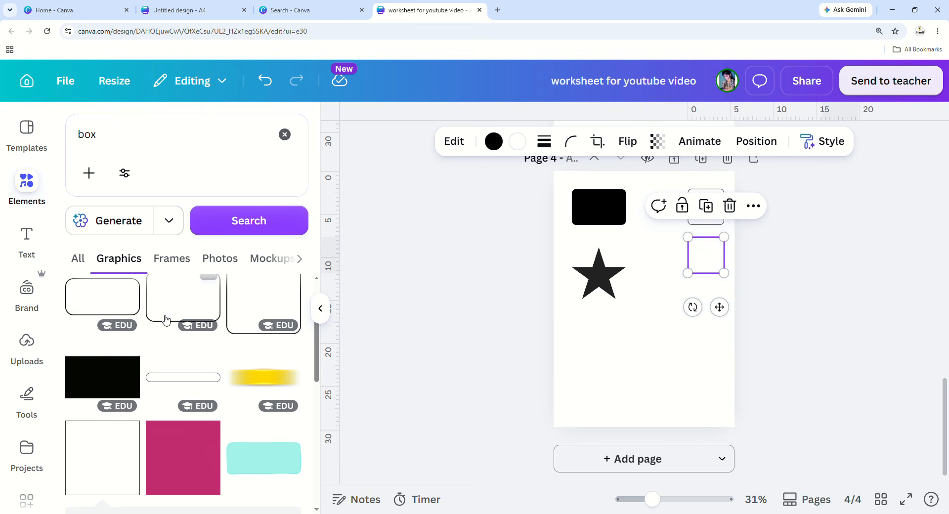
pyautogui.scroll(-2, 172, 318)
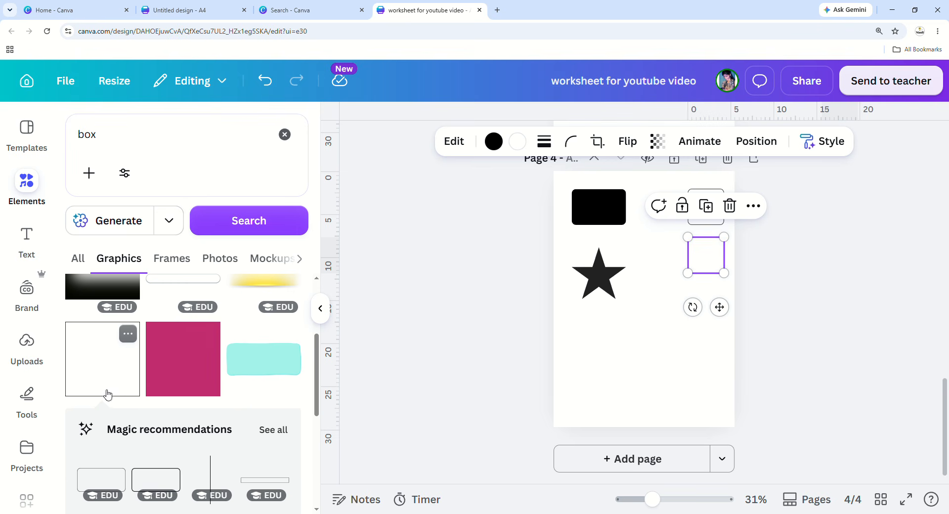
pyautogui.scroll(-3, 106, 394)
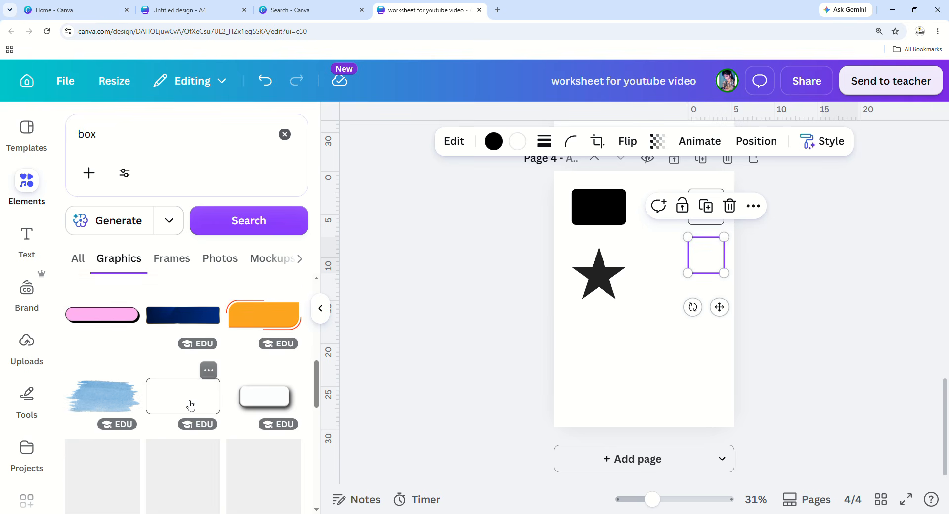
pyautogui.scroll(-5, 198, 395)
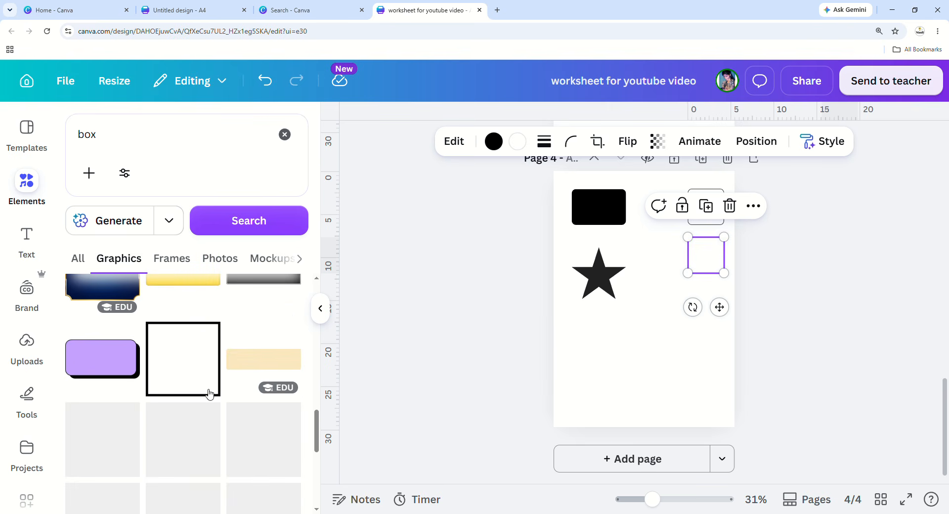
pyautogui.click(210, 392)
pyautogui.moveTo(646, 312); pyautogui.dragTo(709, 346)
# Deselect the third square and scroll down through page 4.
pyautogui.click(677, 390)
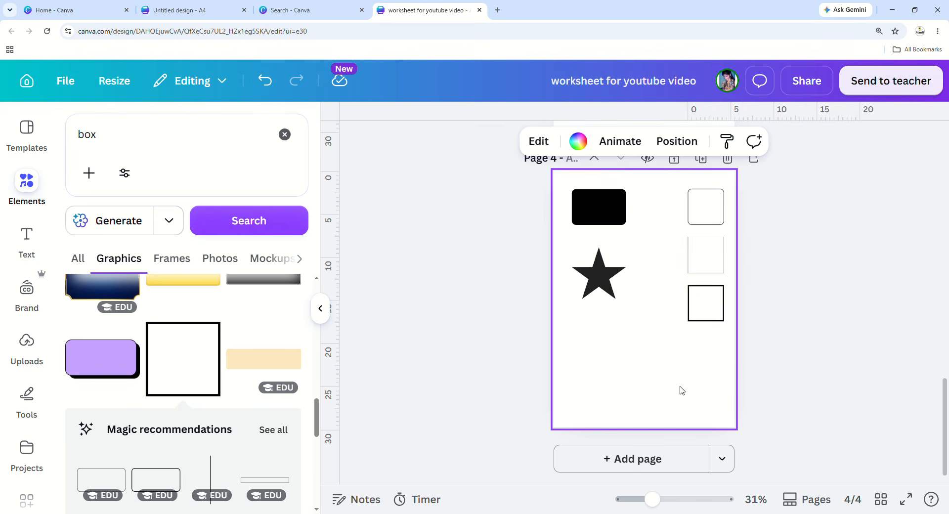
pyautogui.scroll(-6, 250, 390)
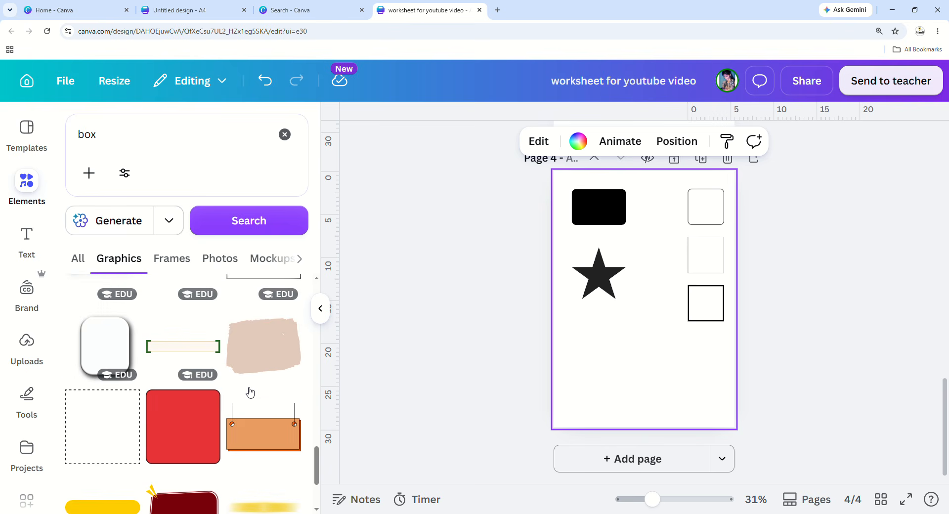
pyautogui.scroll(-3, 149, 309)
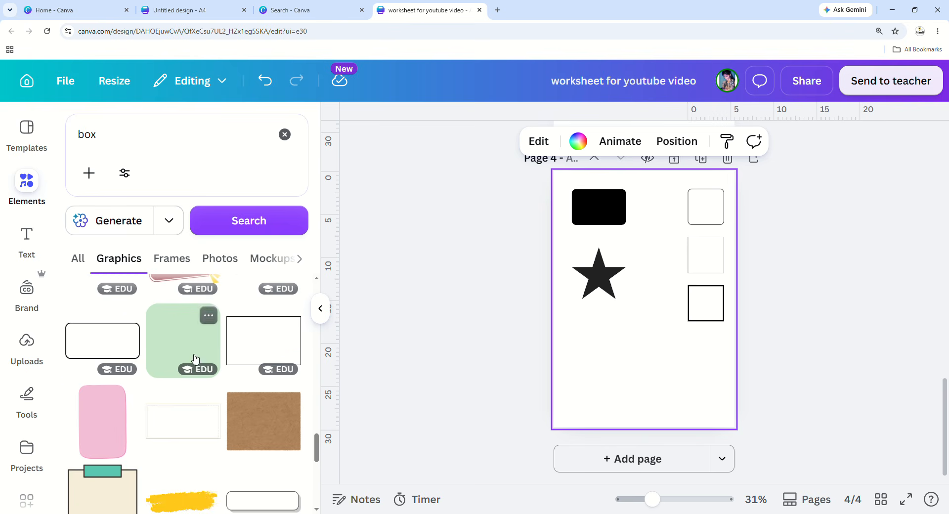
pyautogui.scroll(-2, 132, 402)
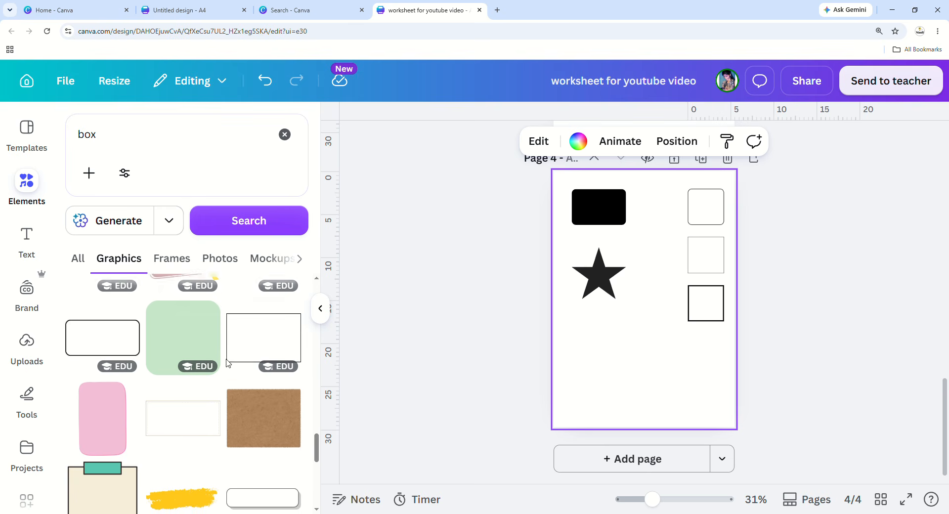
pyautogui.scroll(-5, 100, 396)
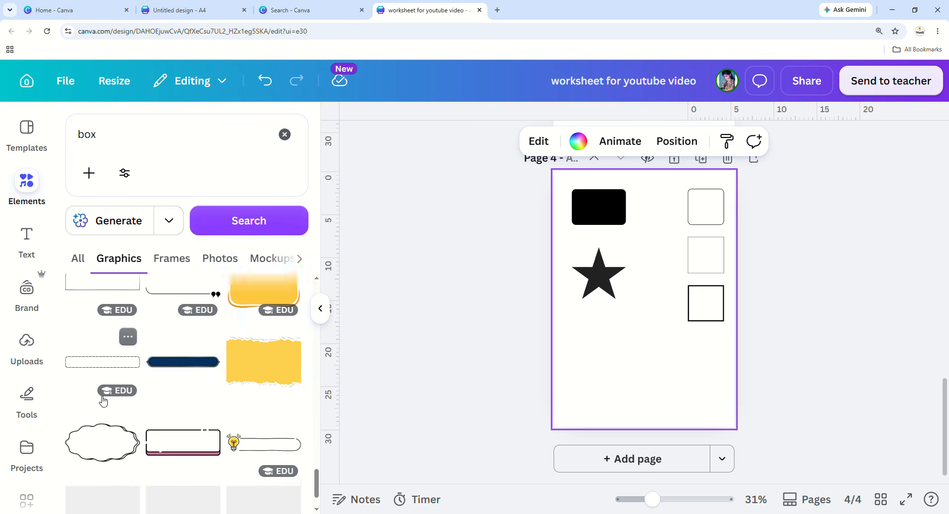
pyautogui.scroll(-1, 269, 356)
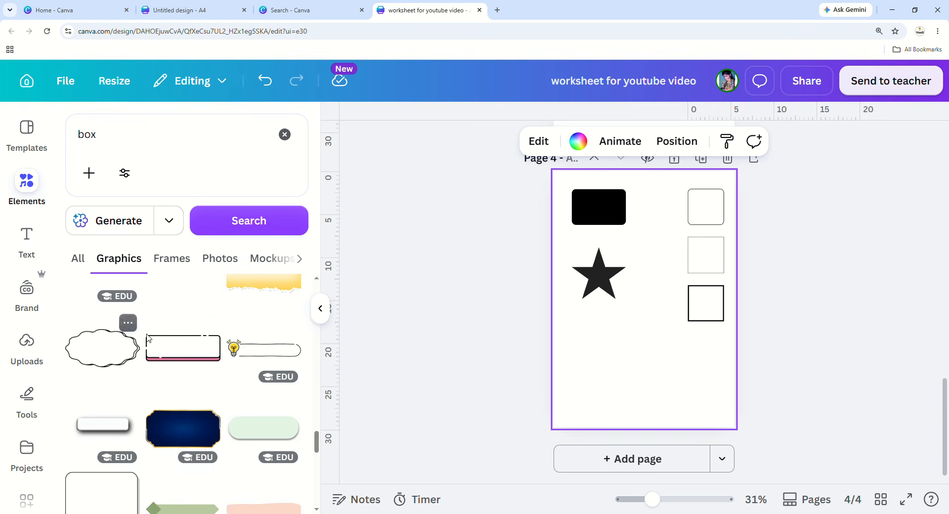
pyautogui.scroll(-4, 123, 366)
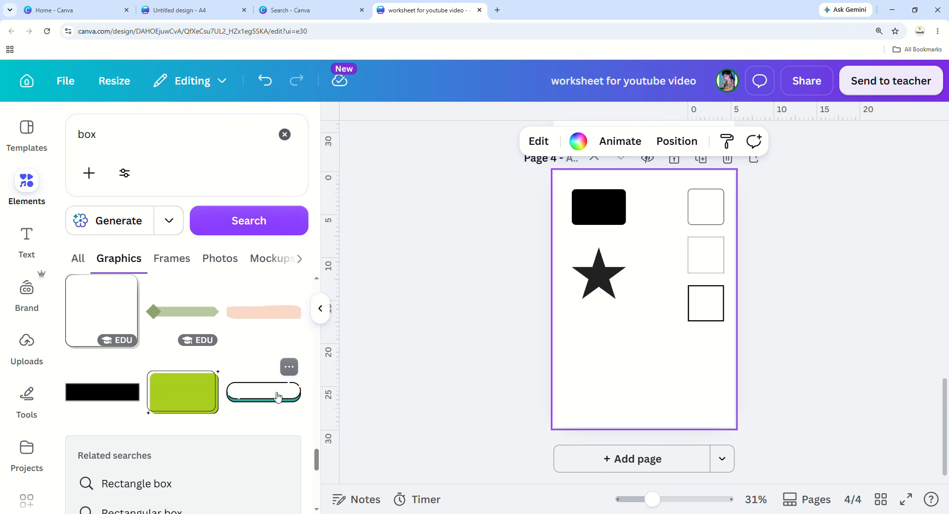
pyautogui.scroll(-2, 159, 350)
pyautogui.scroll(-3, 128, 336)
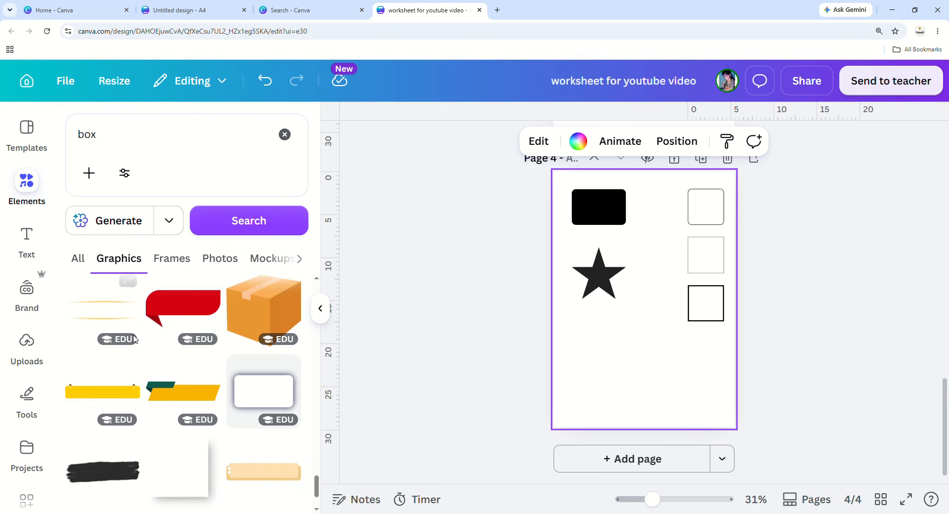
pyautogui.scroll(-2, 142, 339)
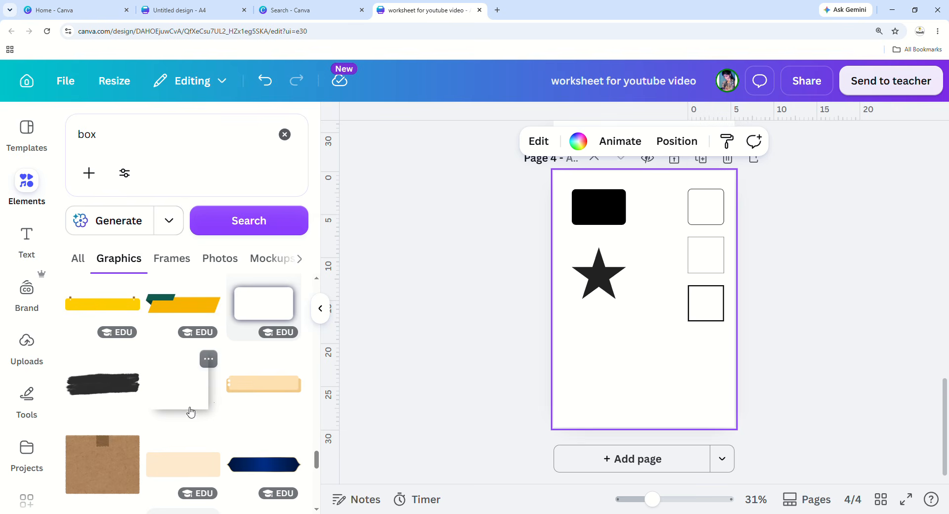
pyautogui.scroll(-3, 153, 366)
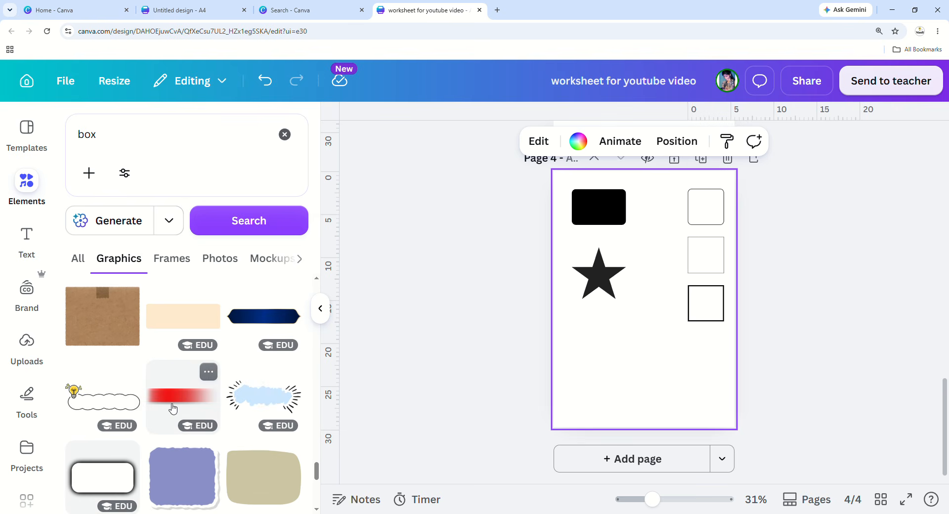
pyautogui.scroll(-3, 172, 407)
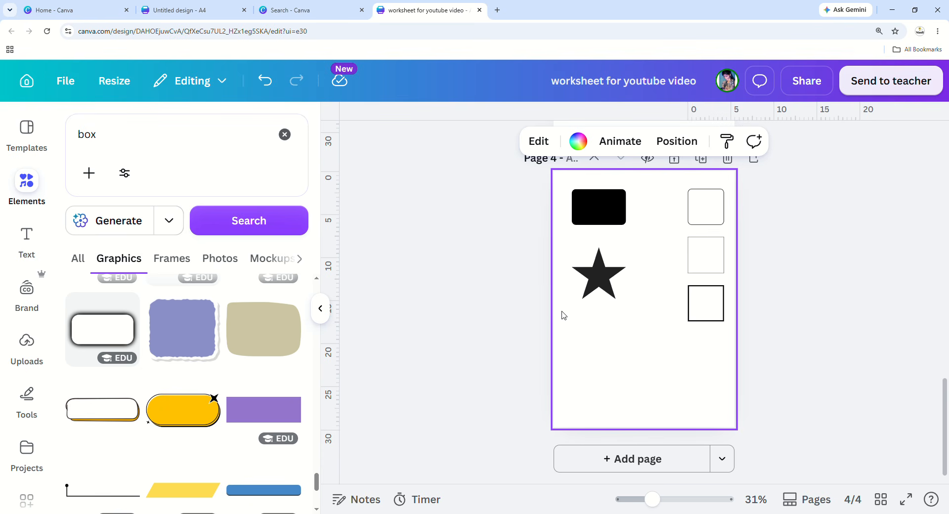
# Clear the 'box' search and check the star and the three squares on page 4.
pyautogui.click(284, 134)
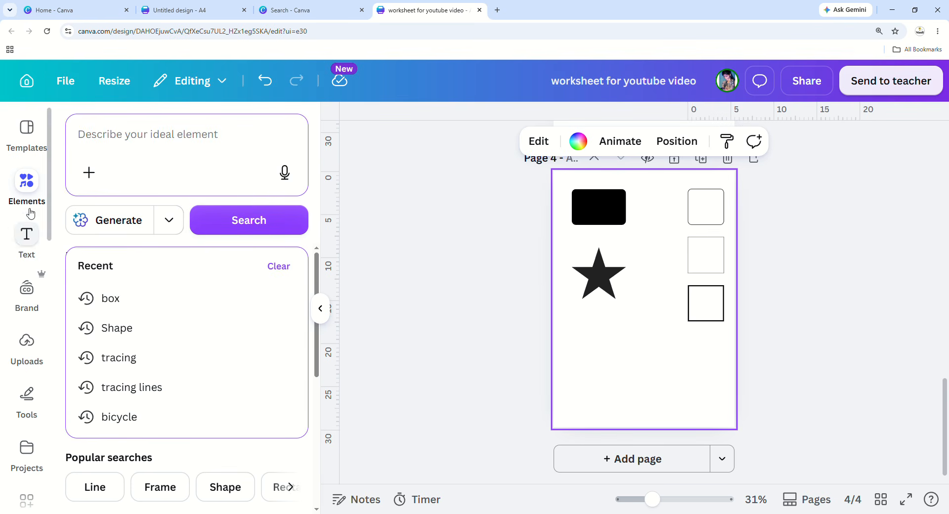
pyautogui.click(584, 288)
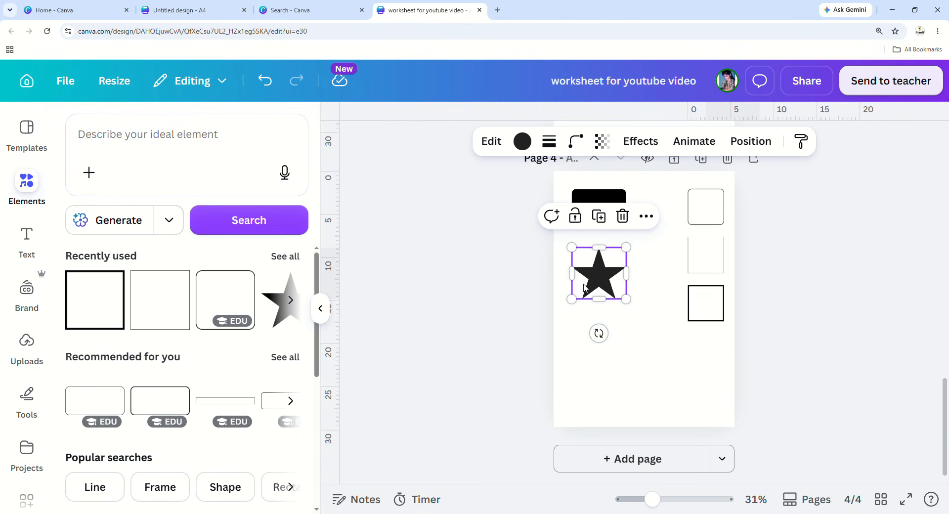
pyautogui.click(623, 354)
pyautogui.click(693, 202)
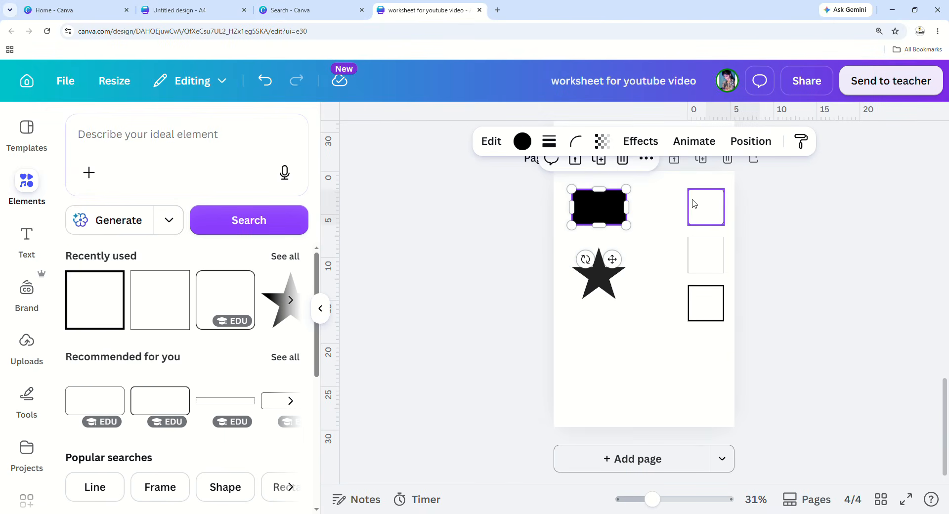
pyautogui.click(706, 245)
pyautogui.click(705, 304)
# Add a blank fifth page after page 4.
pyautogui.scroll(6, 703, 304)
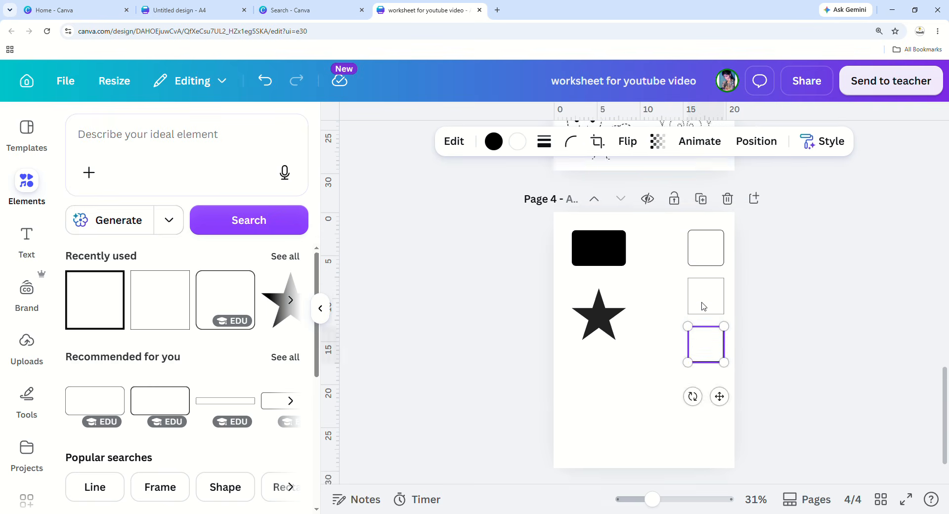
pyautogui.scroll(-8, 704, 307)
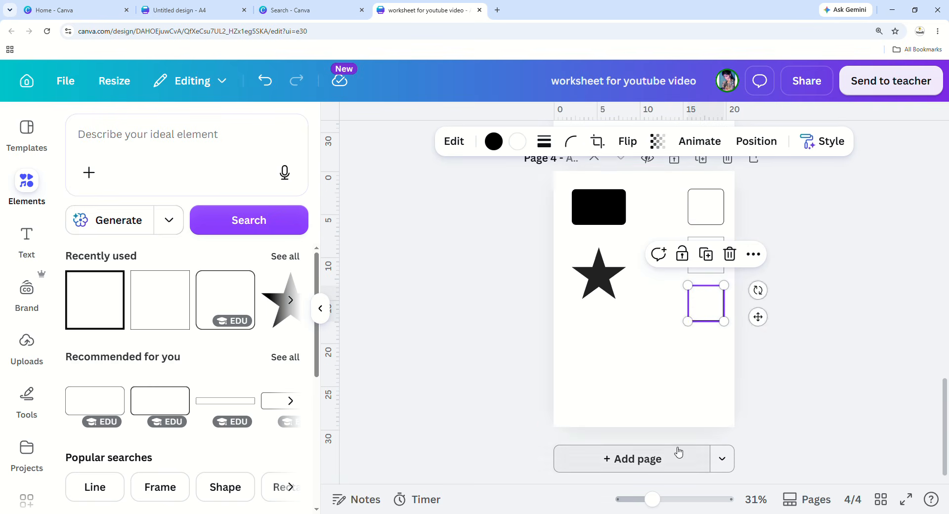
pyautogui.click(675, 452)
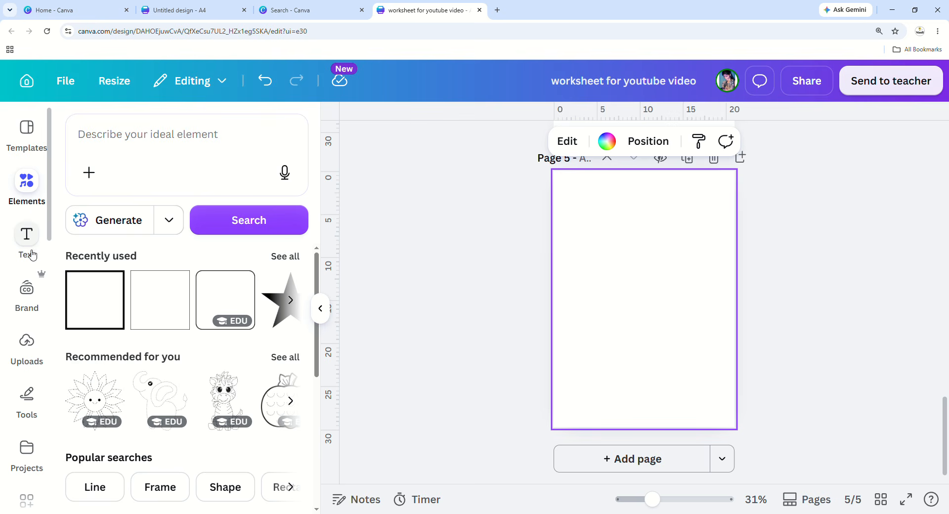
# Add a 'Your paragraph text' box to page 5 from the Text panel.
pyautogui.click(27, 242)
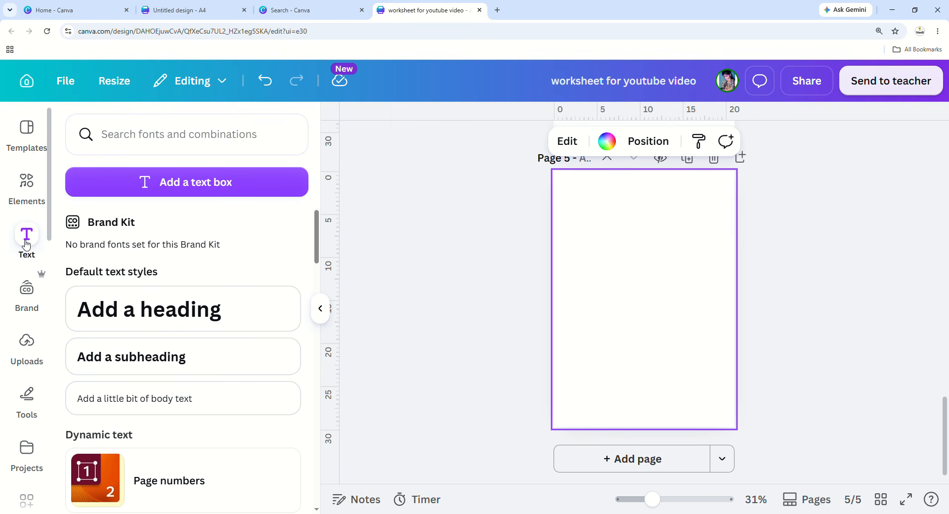
pyautogui.click(27, 243)
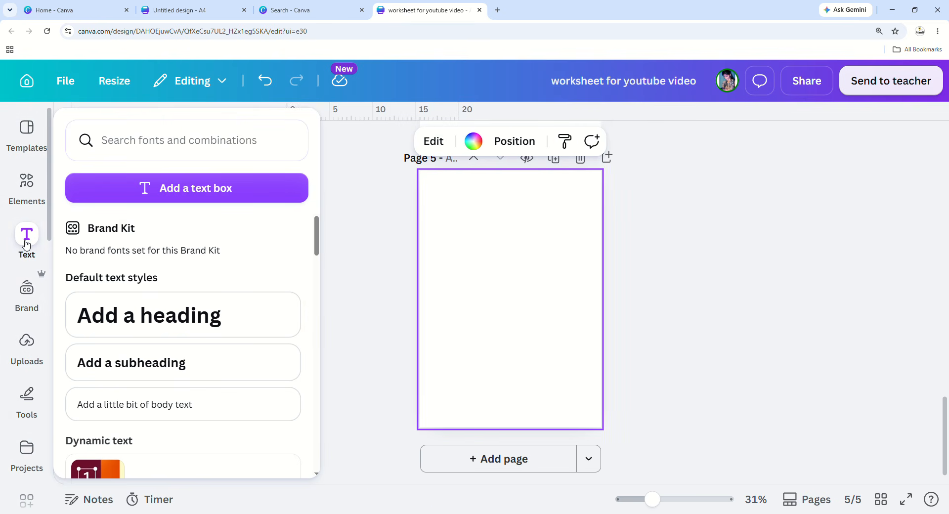
pyautogui.click(27, 243)
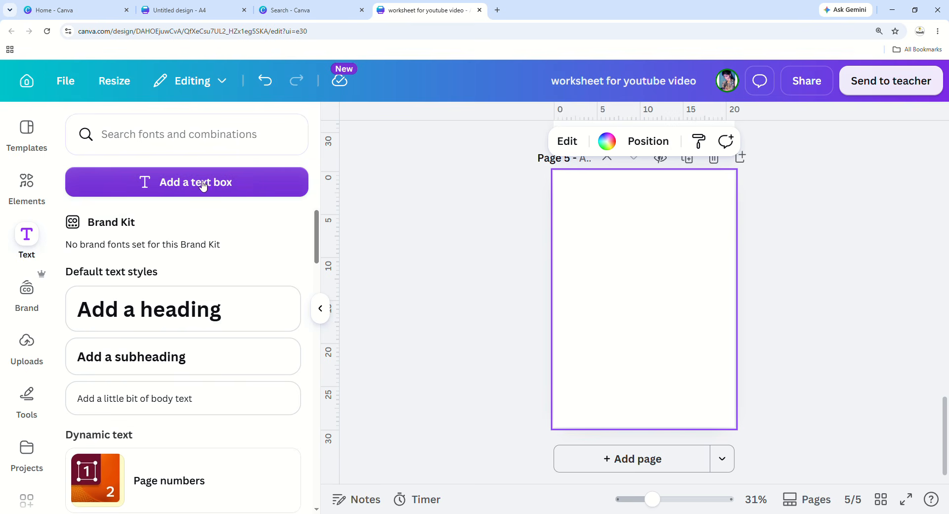
pyautogui.click(161, 186)
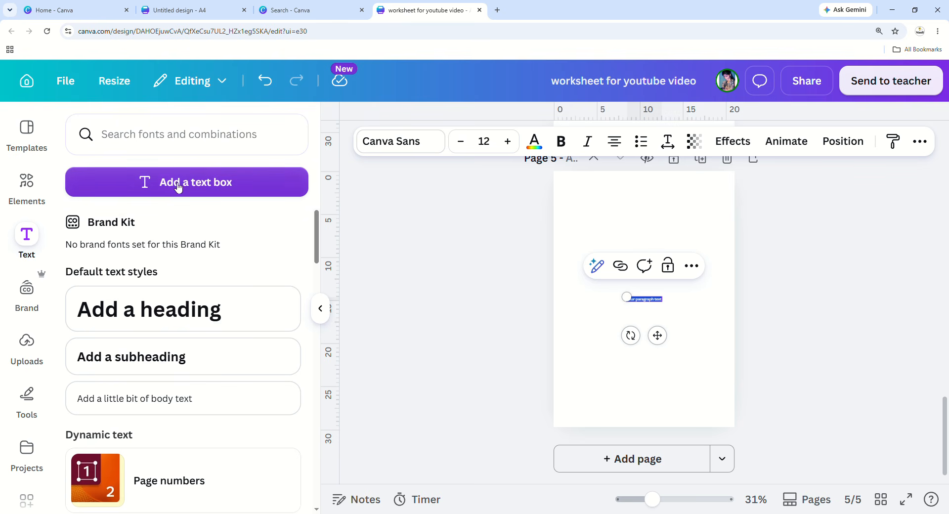
# Enlarge the paragraph text box to 34.7 and centre it at the top of the page.
pyautogui.click(652, 312)
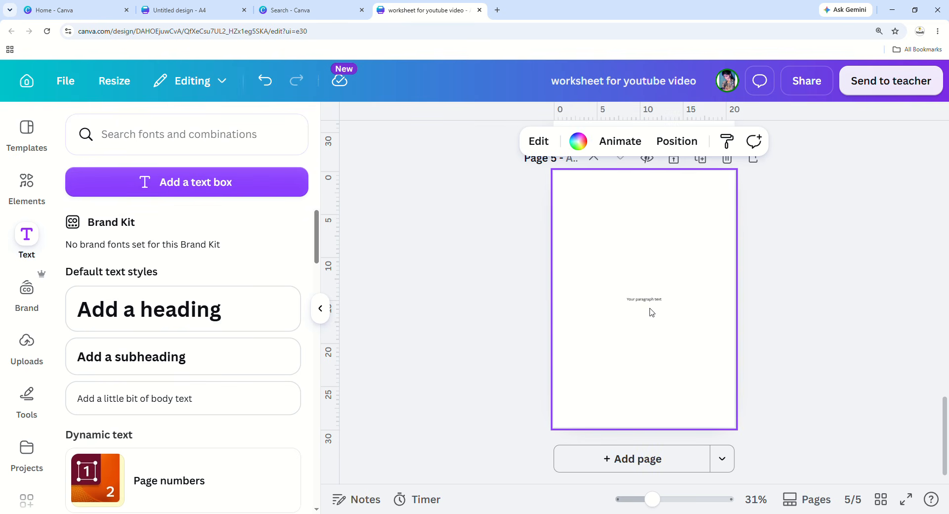
pyautogui.click(645, 301)
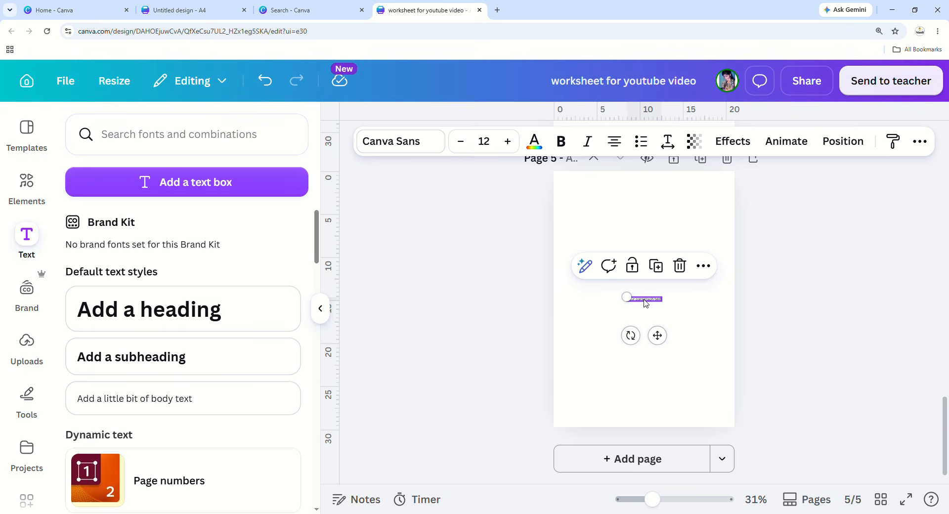
pyautogui.moveTo(627, 301); pyautogui.dragTo(563, 302)
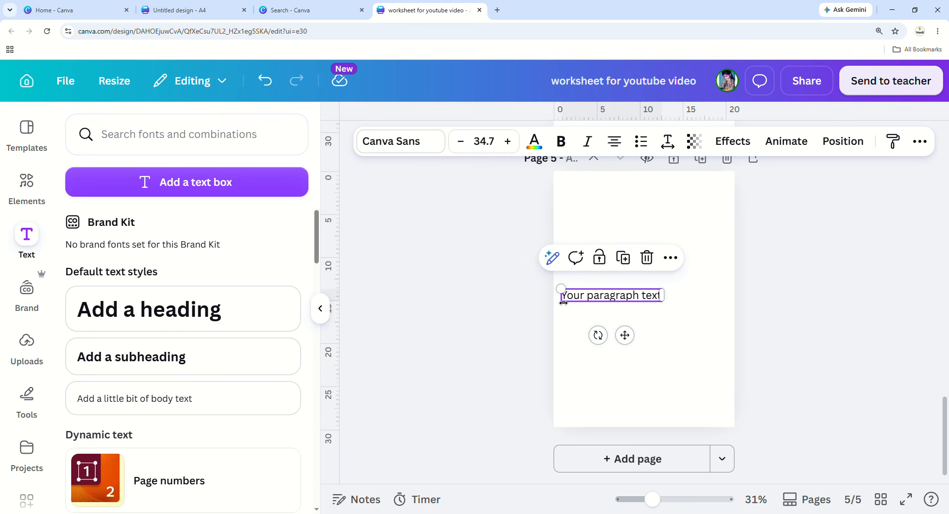
pyautogui.moveTo(625, 335); pyautogui.dragTo(660, 249)
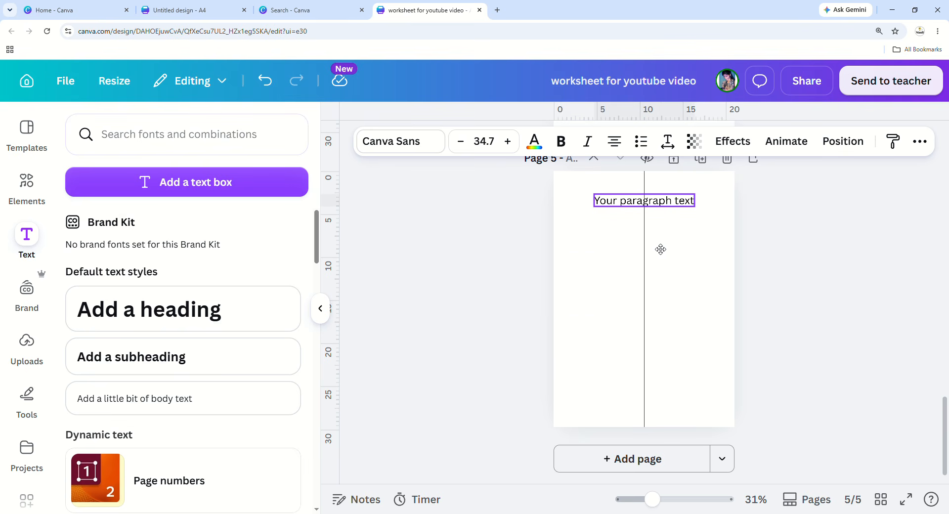
pyautogui.moveTo(661, 249); pyautogui.dragTo(663, 239)
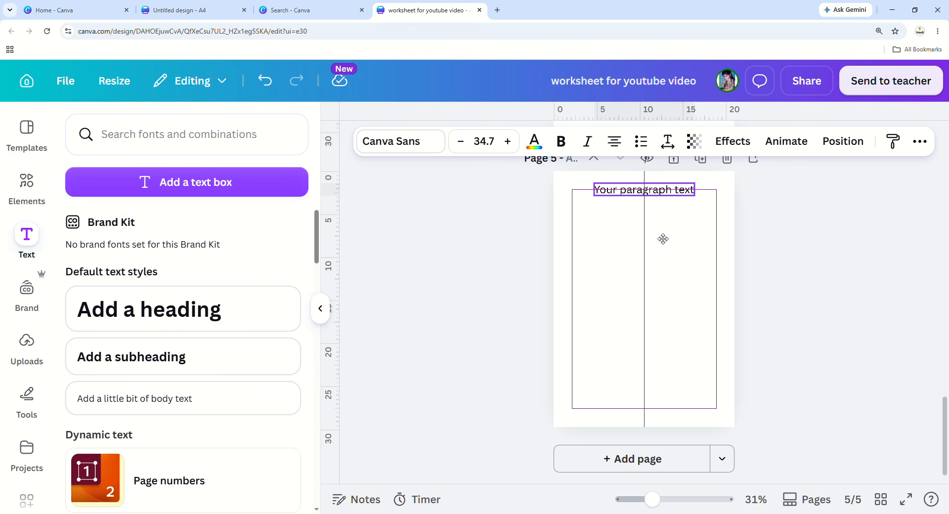
pyautogui.moveTo(664, 239); pyautogui.dragTo(664, 239)
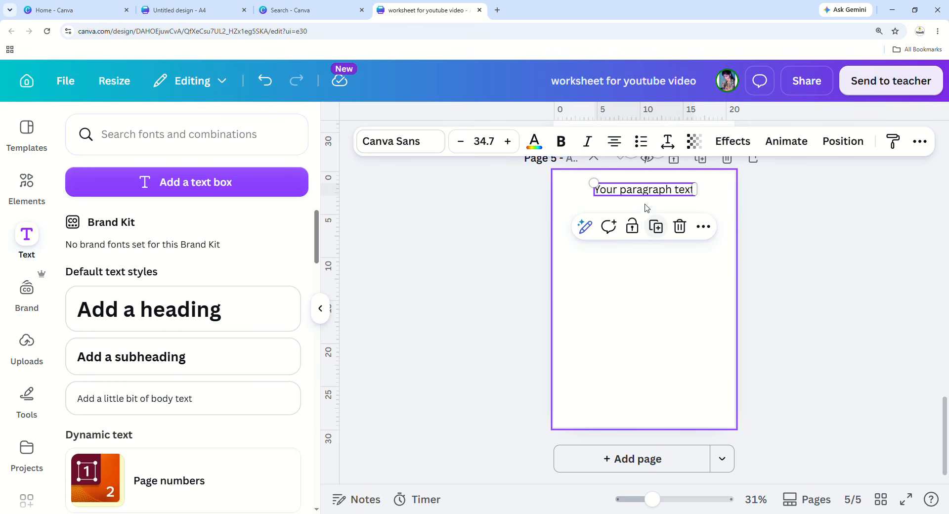
pyautogui.click(646, 190)
# Replace the placeholder text with 'Fill in the blanks'.
pyautogui.click(686, 343)
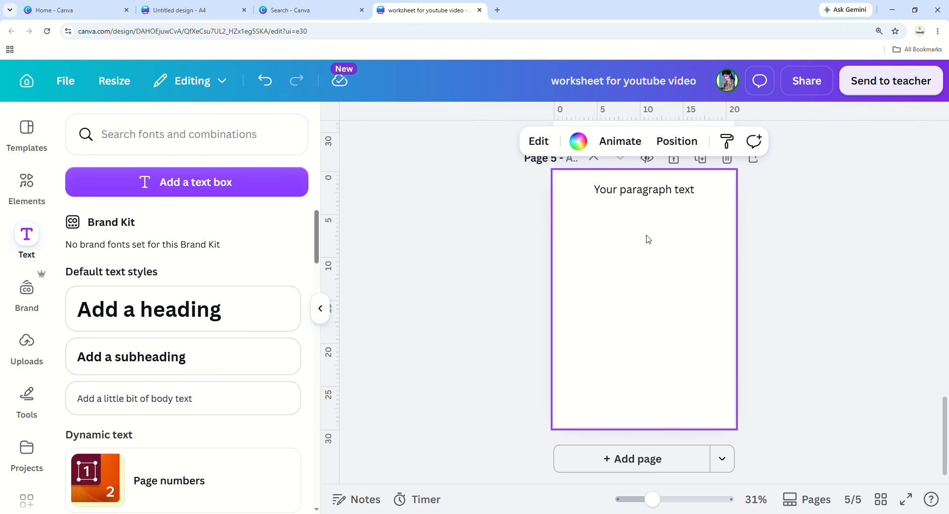
pyautogui.click(646, 197)
pyautogui.click(646, 198)
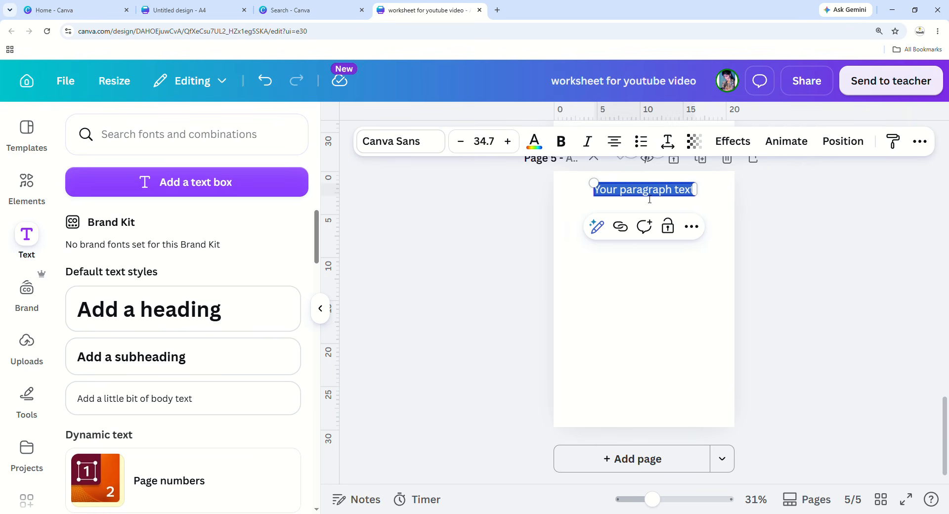
pyautogui.click(687, 352)
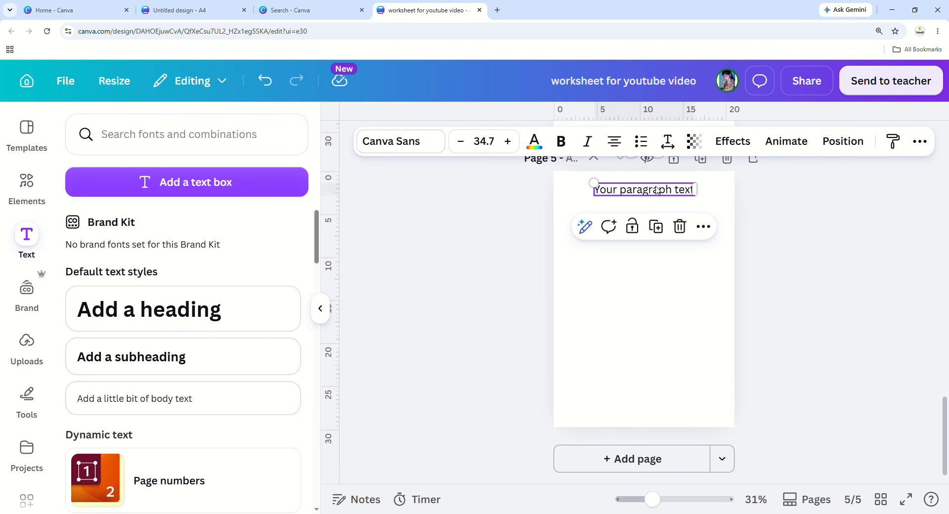
pyautogui.doubleClick(658, 190)
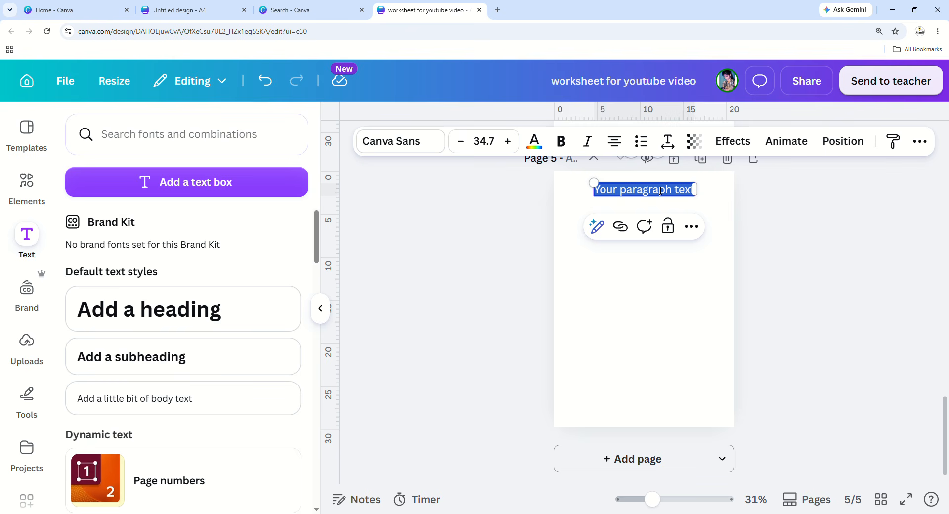
pyautogui.press('BackSpace')
pyautogui.write('Fi')
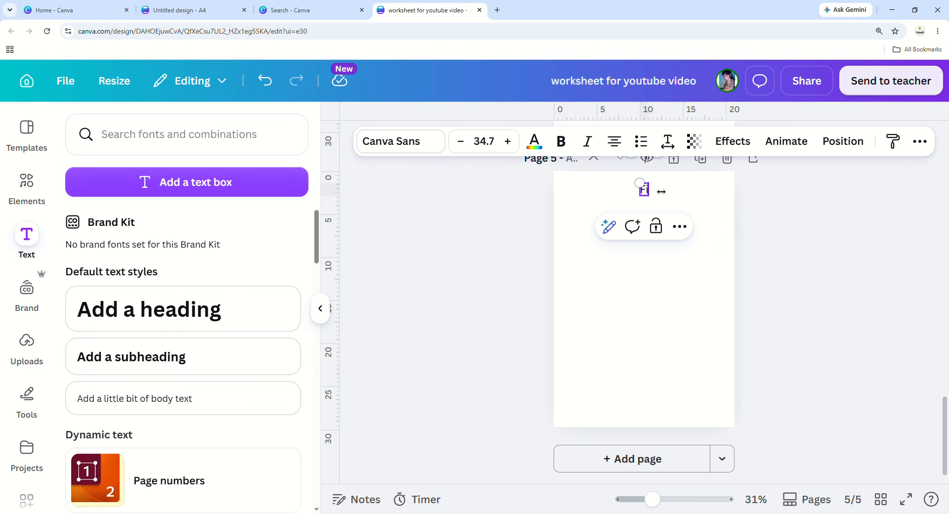
pyautogui.write('ll in t')
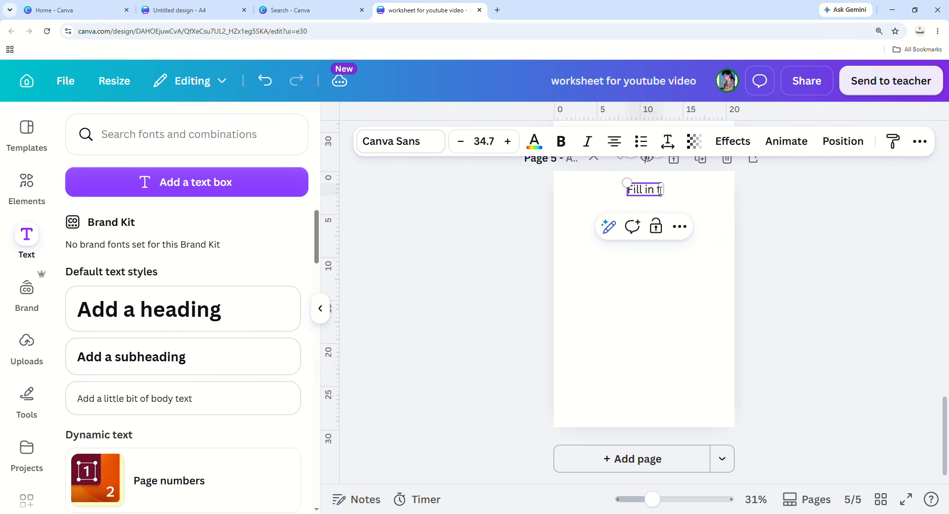
pyautogui.write('he blanks')
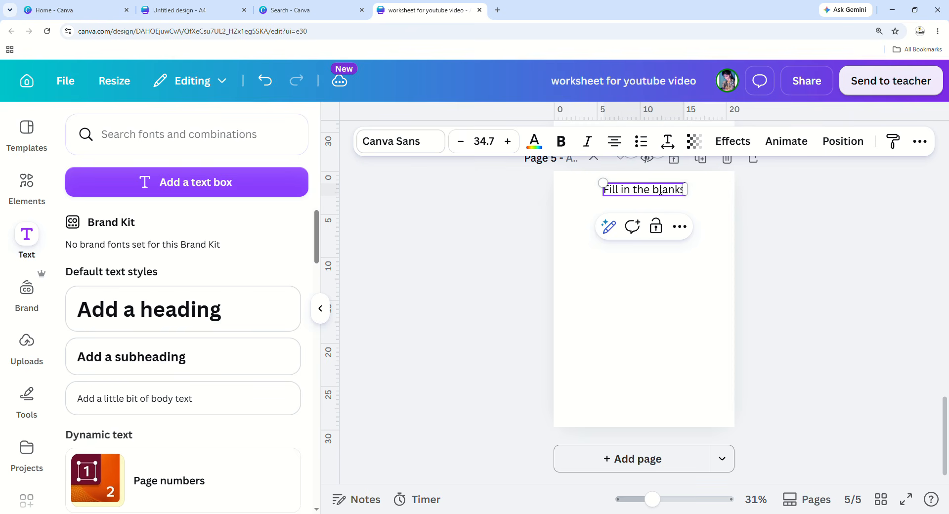
pyautogui.click(666, 307)
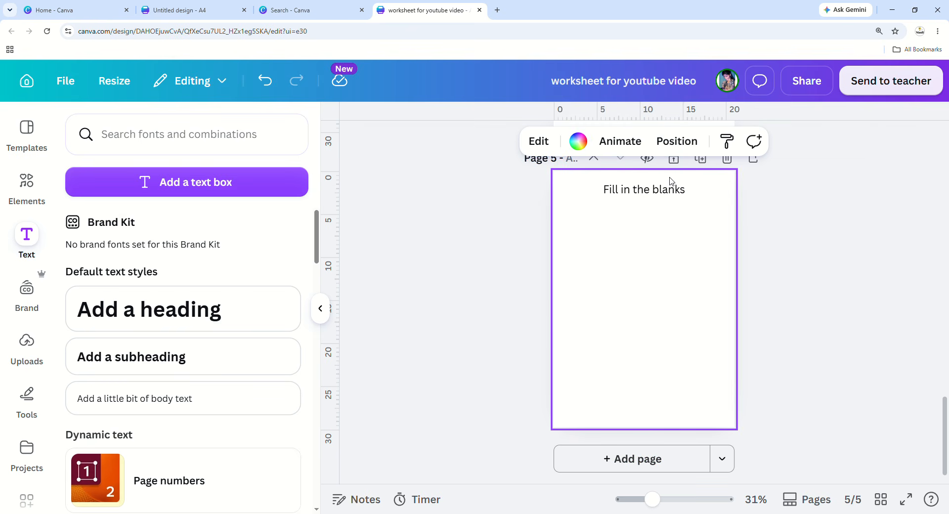
# Move the 'Fill in the blanks' heading to the top-left margin.
pyautogui.click(666, 193)
pyautogui.click(677, 252)
pyautogui.moveTo(635, 190)
pyautogui.mouseDown()
pyautogui.moveTo(646, 191)
pyautogui.moveTo(646, 204)
pyautogui.moveTo(649, 188)
pyautogui.mouseUp()
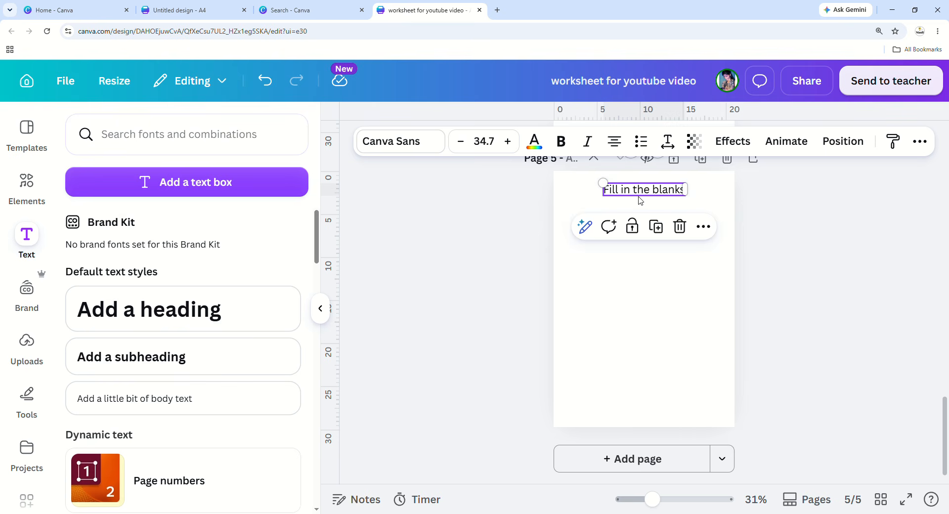
pyautogui.moveTo(644, 196); pyautogui.dragTo(614, 200)
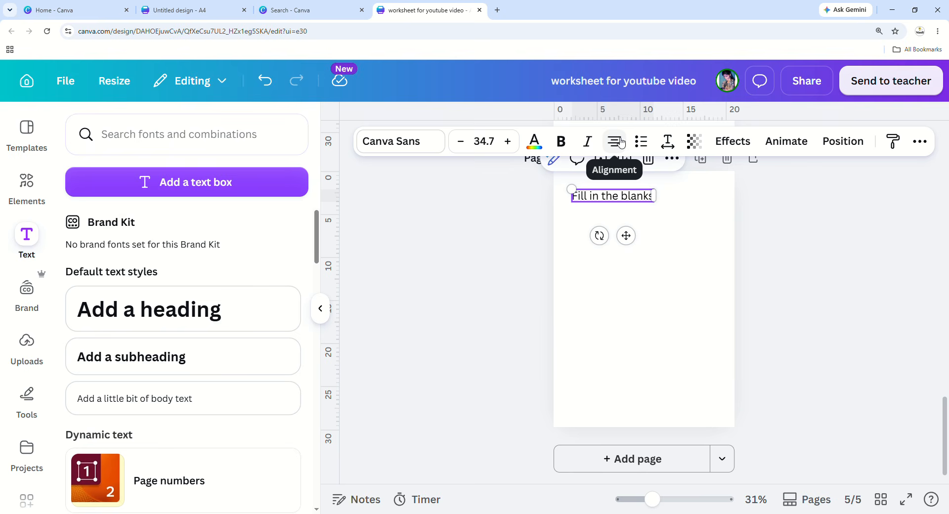
# Change the heading's text colour to red.
pyautogui.click(685, 252)
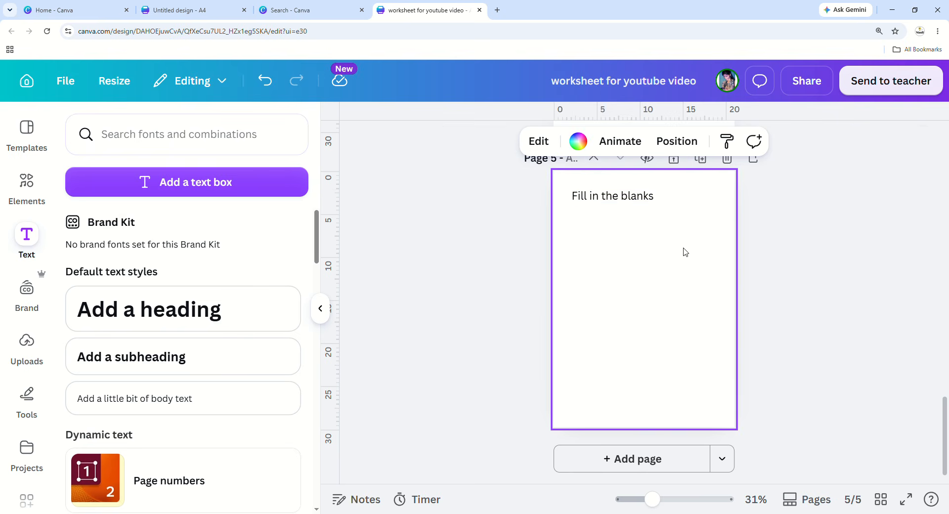
pyautogui.click(626, 206)
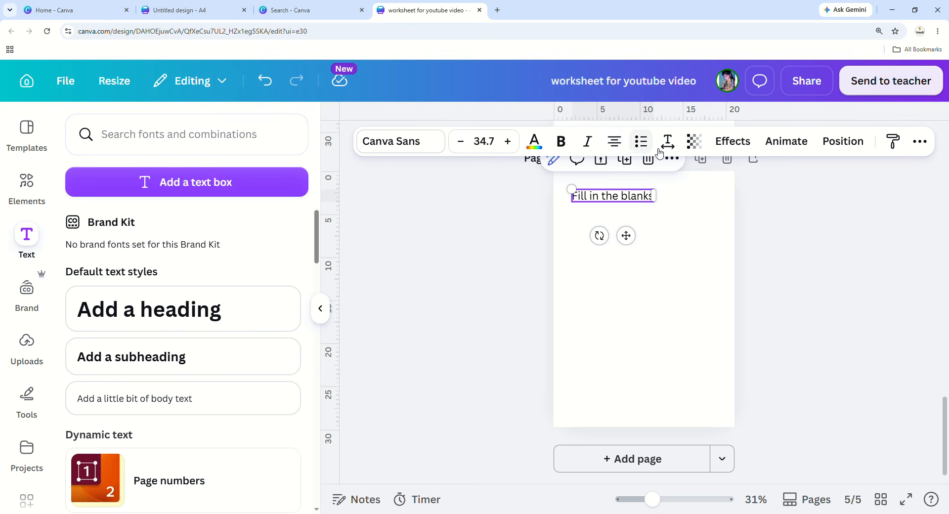
pyautogui.click(539, 152)
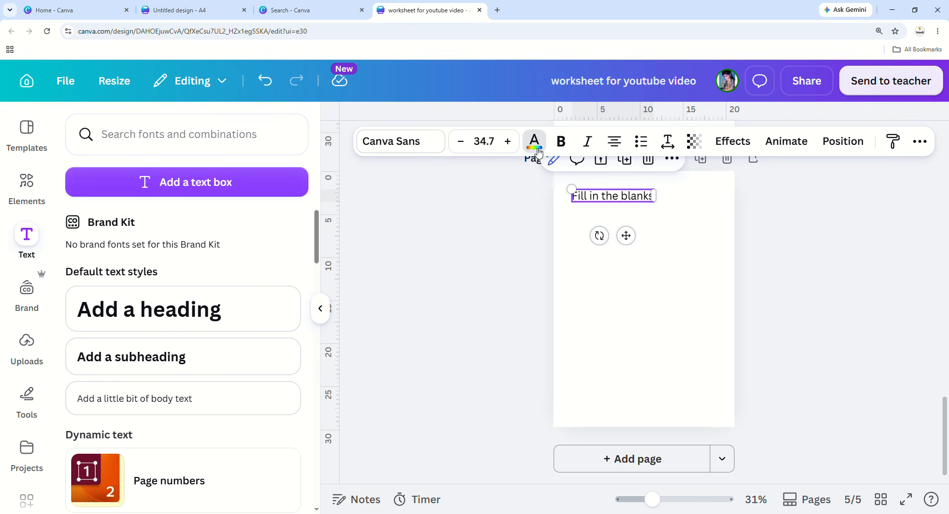
pyautogui.scroll(-2, 169, 274)
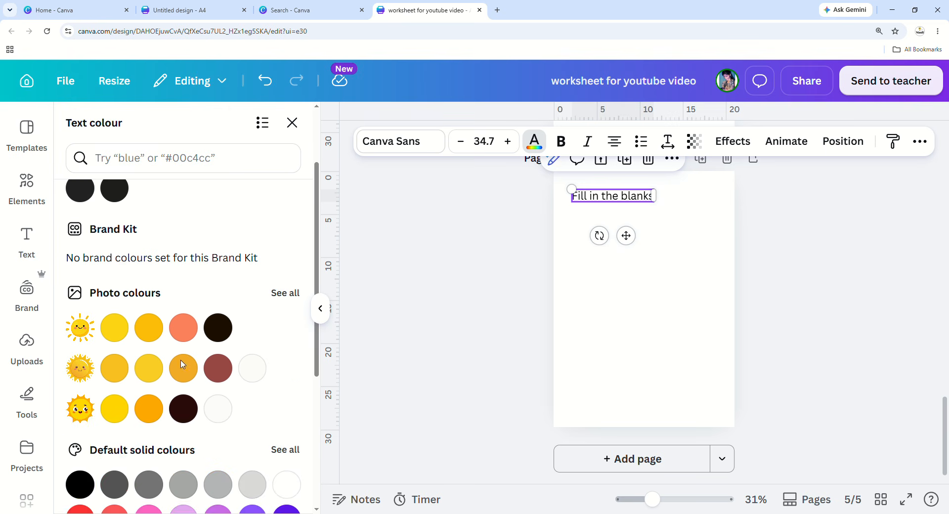
pyautogui.click(218, 366)
pyautogui.scroll(-3, 200, 389)
pyautogui.click(80, 370)
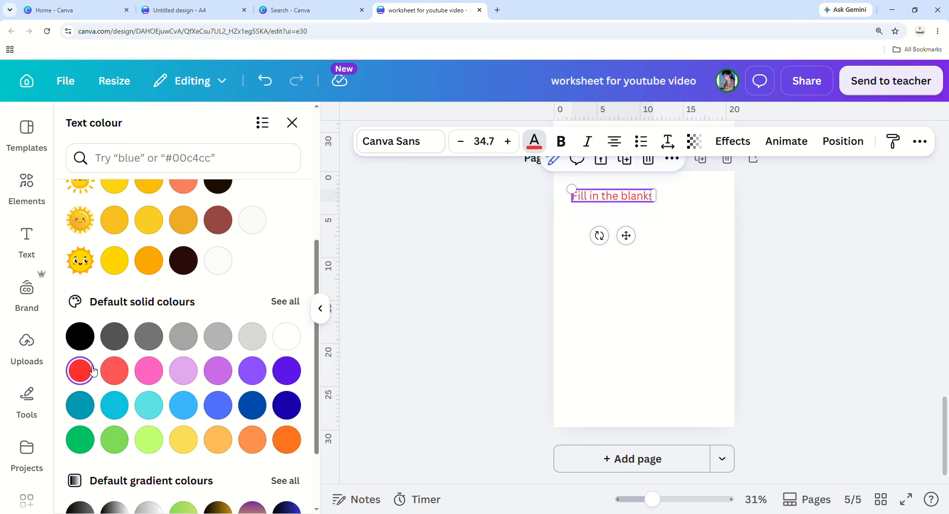
# Make the heading bold and italic, then centre-align it.
pyautogui.click(569, 149)
pyautogui.click(587, 143)
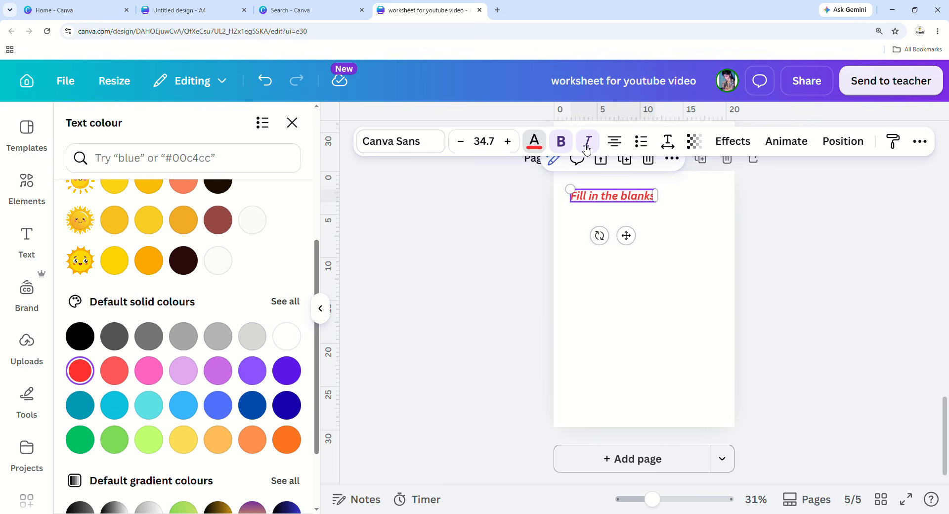
pyautogui.click(621, 147)
pyautogui.click(621, 148)
pyautogui.click(621, 148)
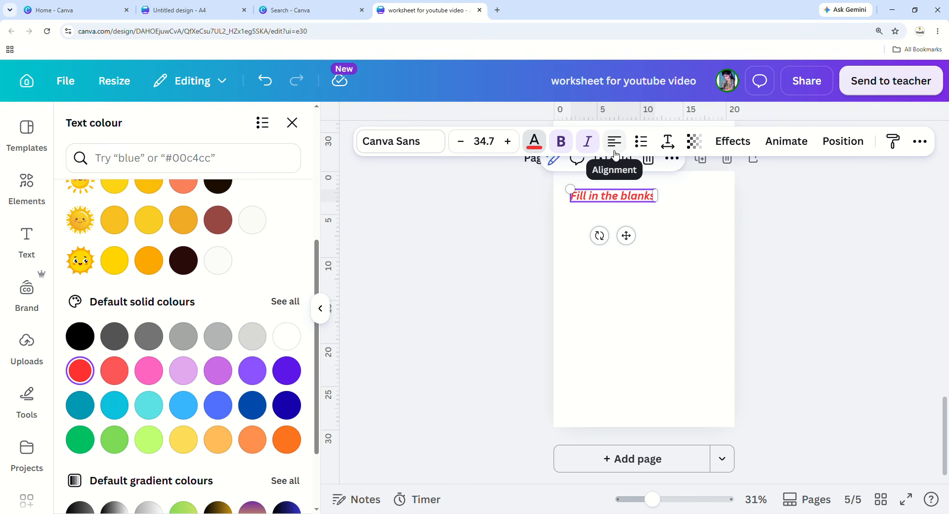
pyautogui.click(613, 143)
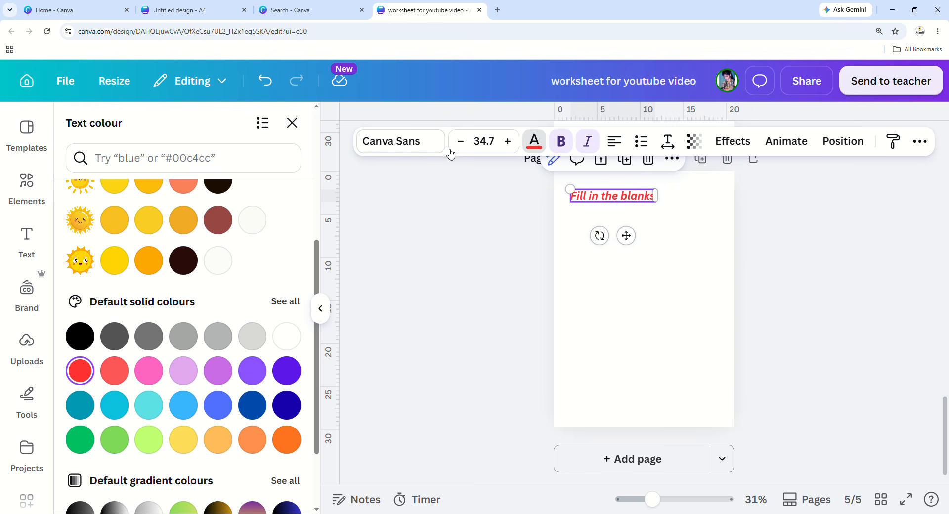
# Try heading fonts such as DM Serif Display, Poppins, Anton, Archivo Black, Lora and Moontime.
pyautogui.click(394, 141)
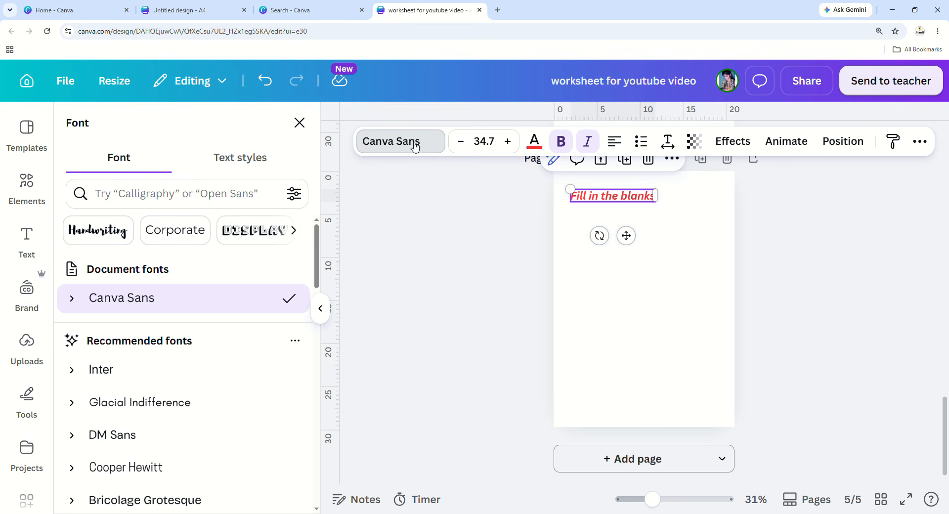
pyautogui.scroll(-1, 129, 335)
pyautogui.scroll(-5, 130, 334)
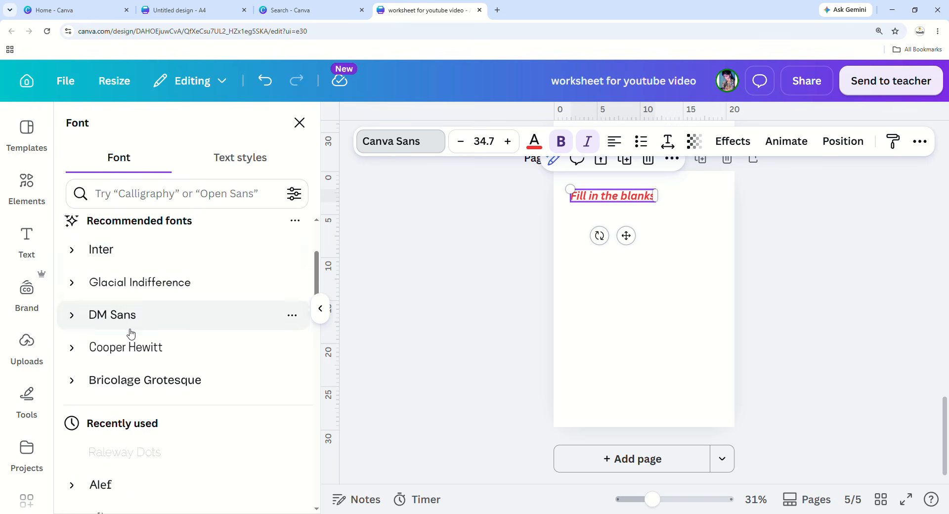
pyautogui.click(138, 388)
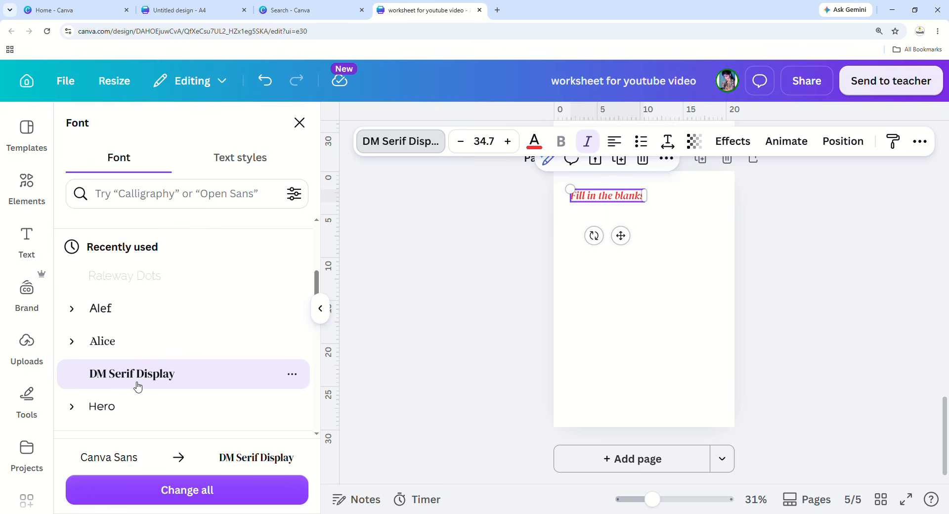
pyautogui.scroll(-10, 138, 388)
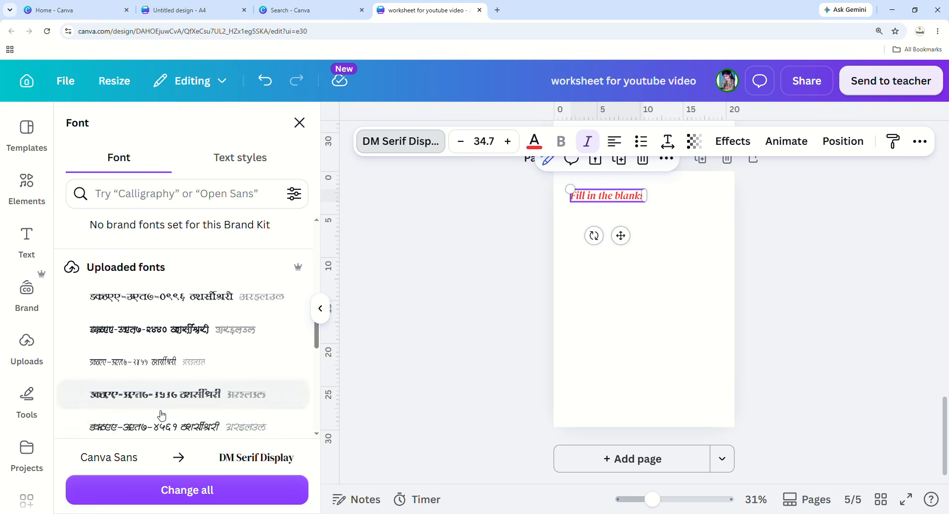
pyautogui.scroll(-5, 162, 415)
pyautogui.click(156, 391)
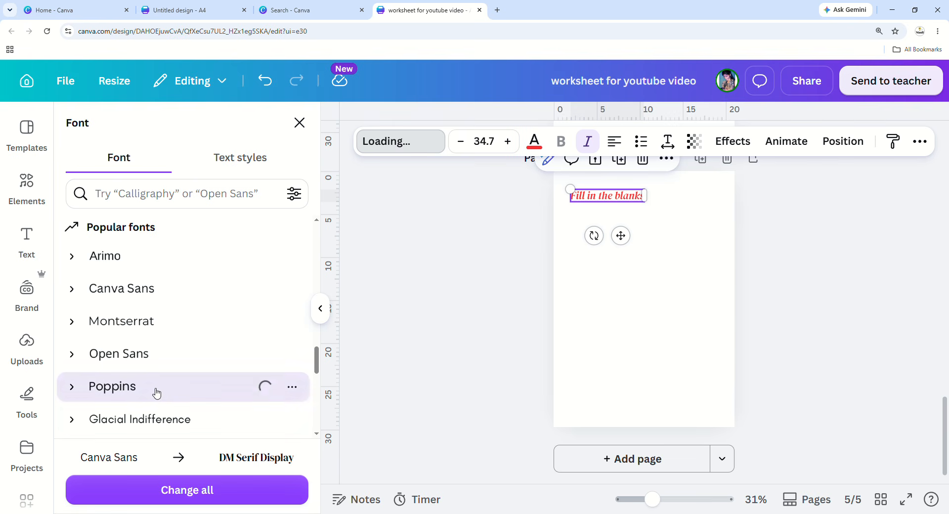
pyautogui.scroll(-4, 156, 391)
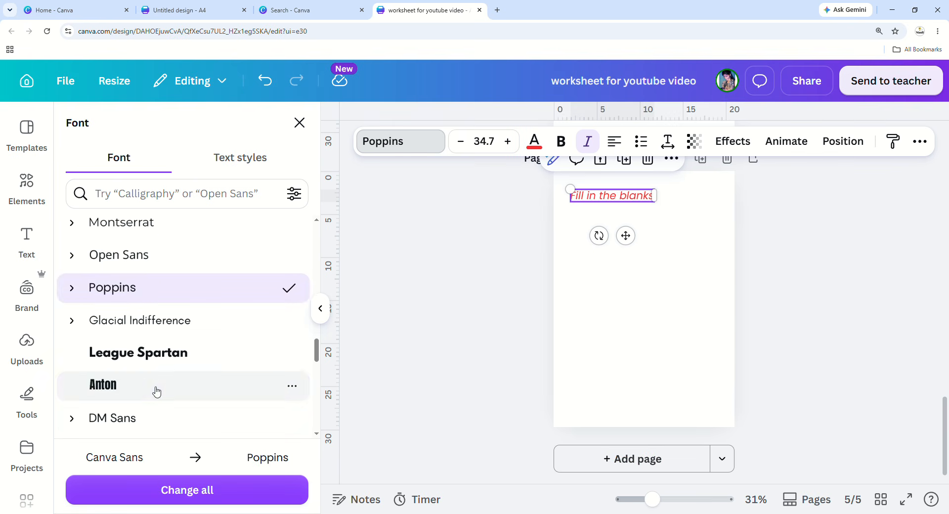
pyautogui.click(150, 298)
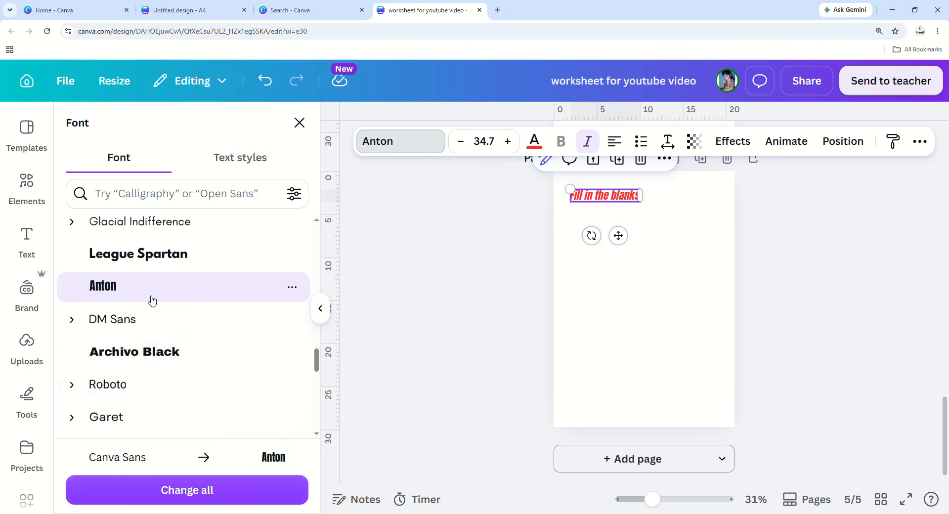
pyautogui.click(148, 353)
pyautogui.scroll(-3, 148, 353)
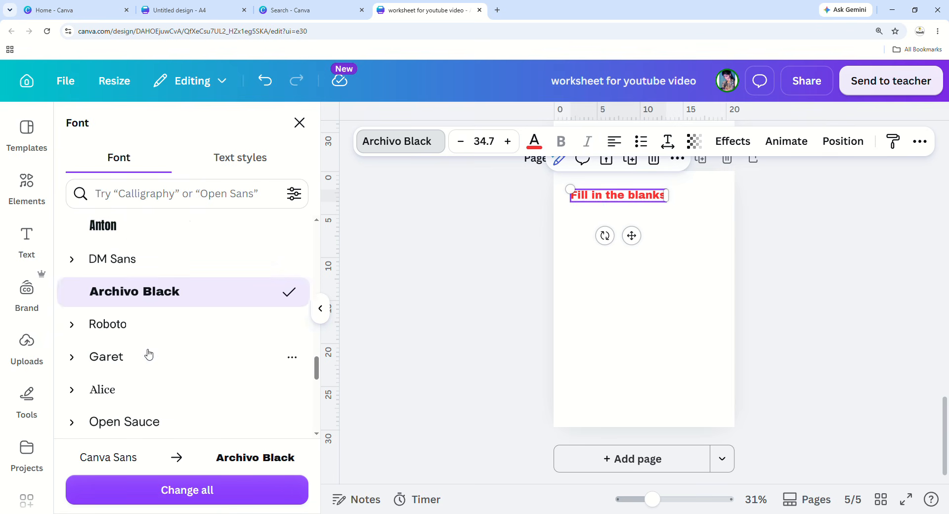
pyautogui.scroll(-2, 147, 353)
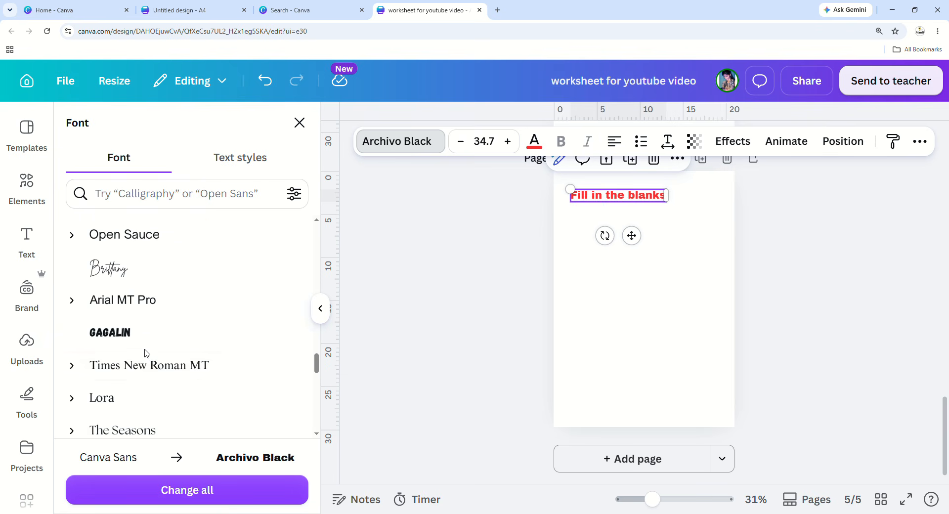
pyautogui.click(148, 368)
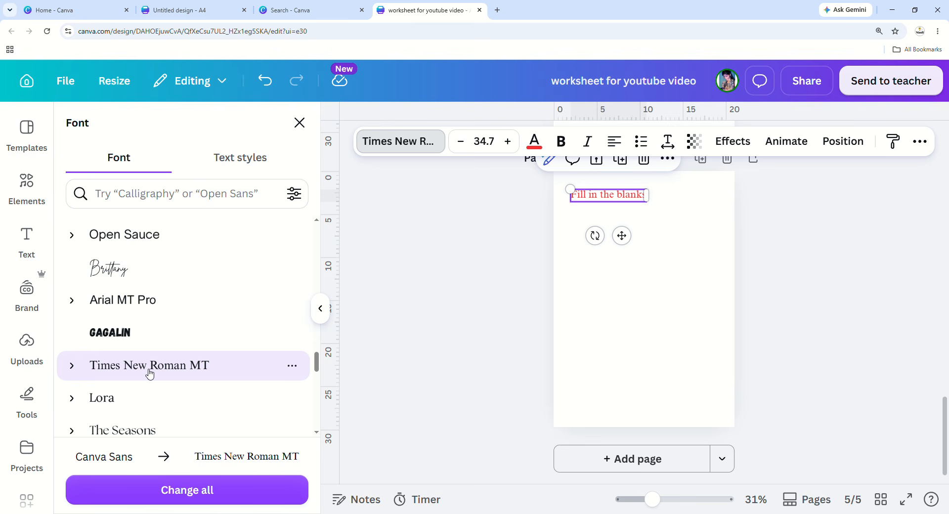
pyautogui.scroll(-2, 149, 372)
pyautogui.click(163, 341)
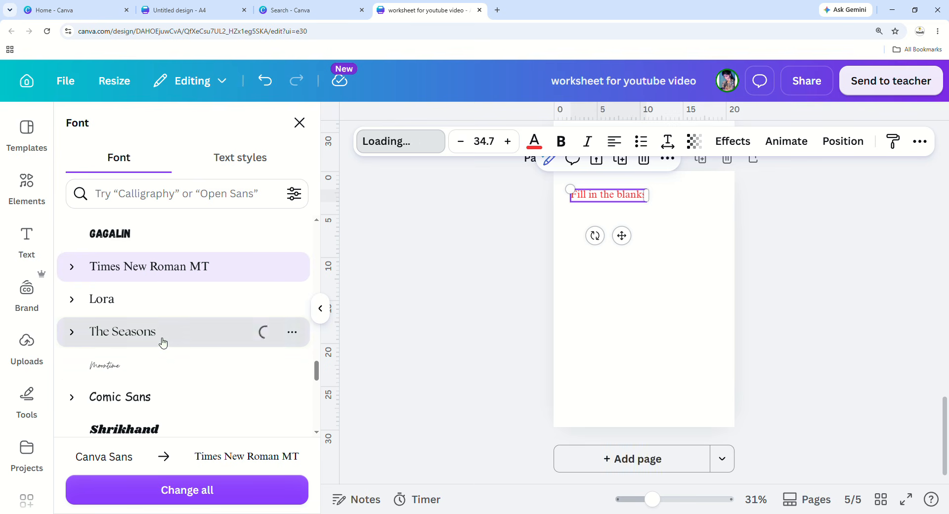
pyautogui.click(161, 300)
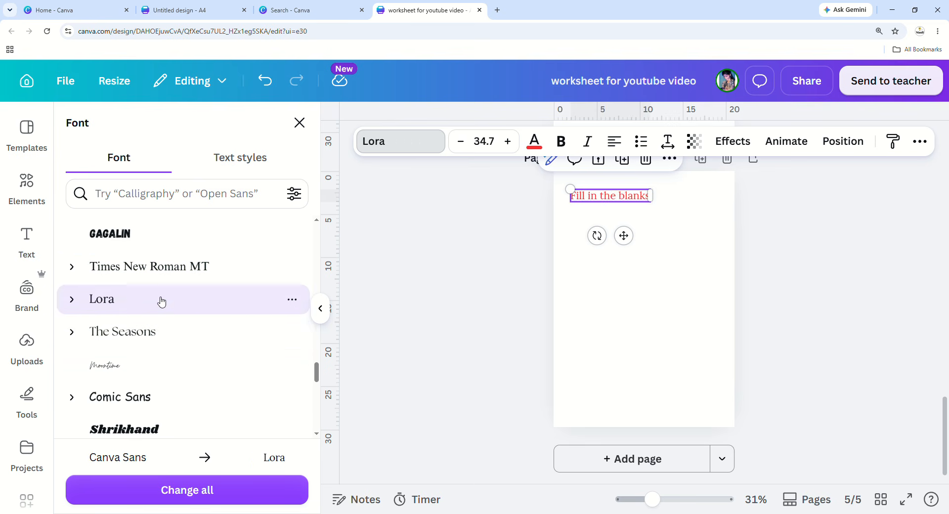
pyautogui.click(158, 366)
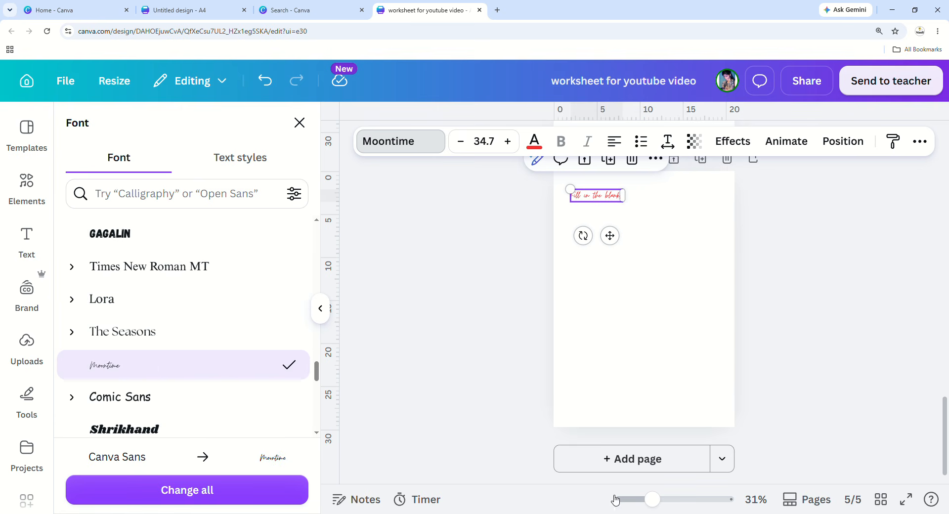
# Zoom in, try Comic Sans, Bebas Neue and others, then settle on Cormorant Garamond.
pyautogui.moveTo(652, 499); pyautogui.dragTo(676, 499)
pyautogui.scroll(4, 561, 363)
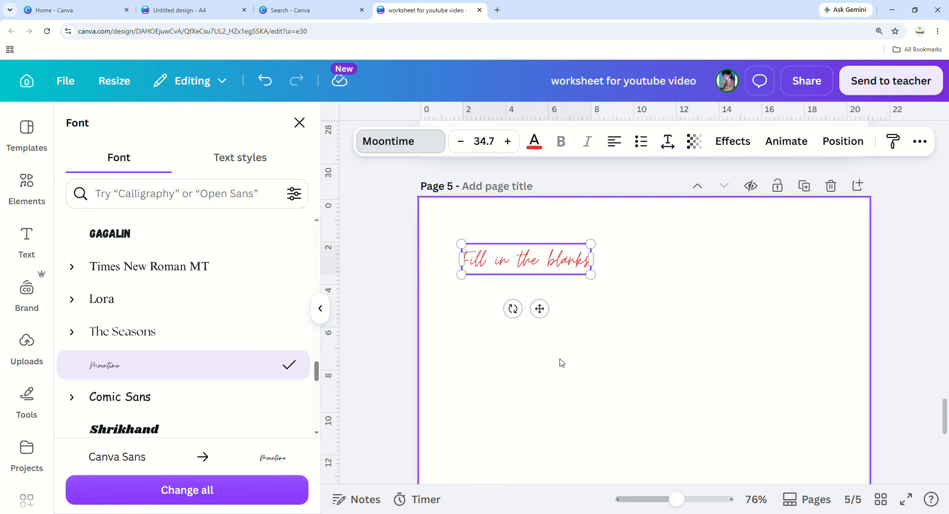
pyautogui.scroll(-2, 199, 310)
pyautogui.click(198, 310)
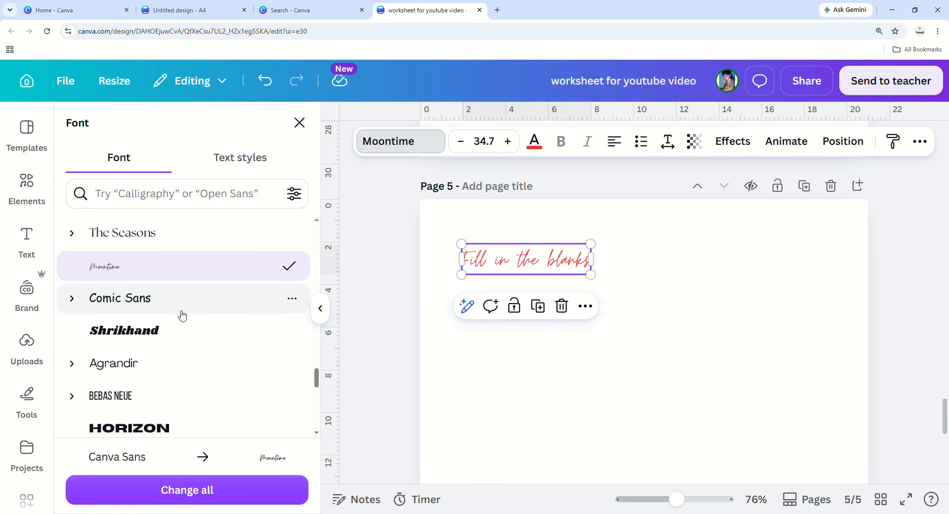
pyautogui.scroll(-2, 184, 372)
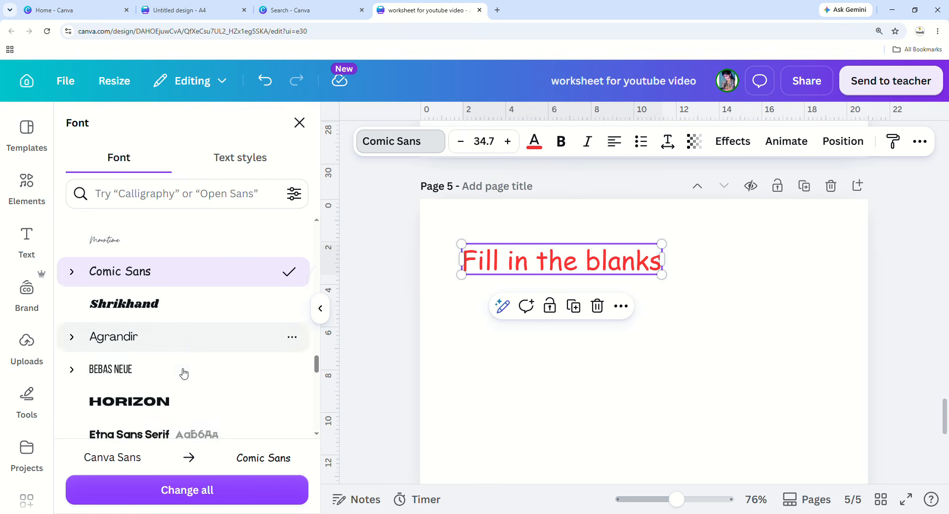
pyautogui.click(193, 299)
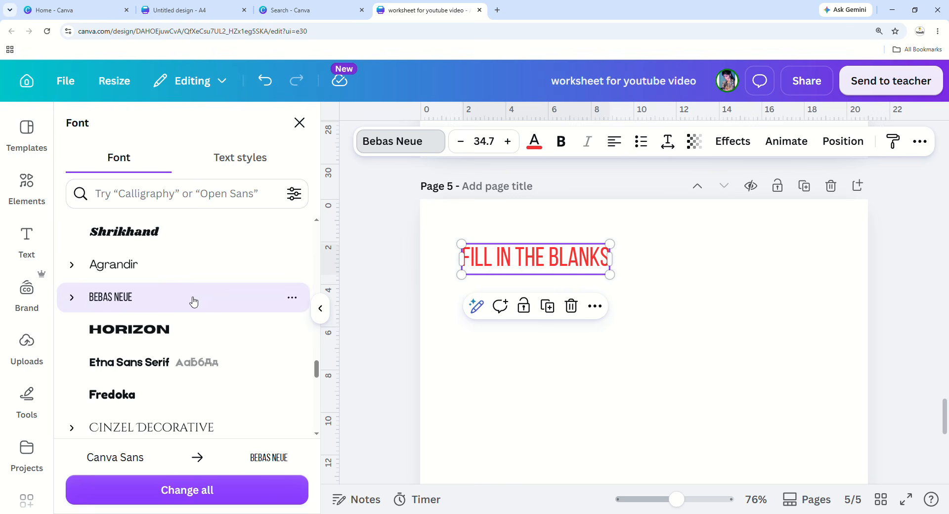
pyautogui.click(190, 336)
pyautogui.click(185, 366)
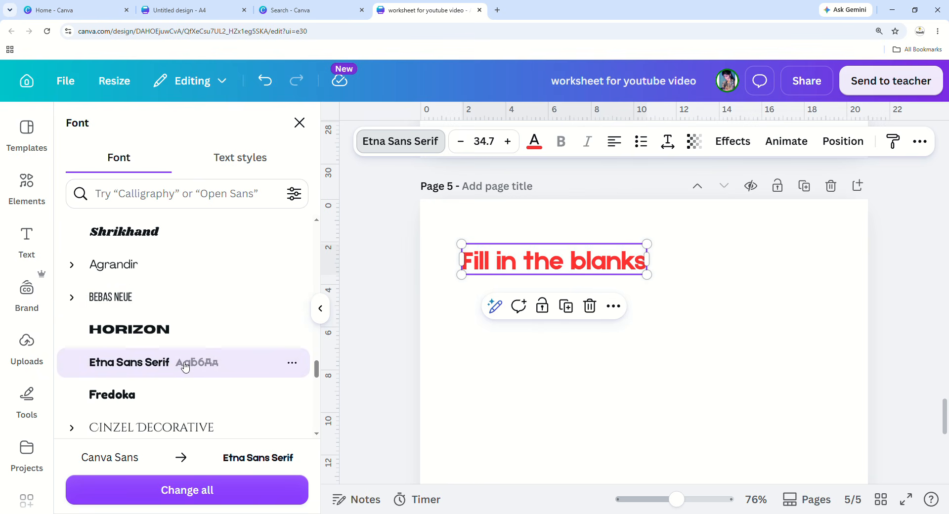
pyautogui.scroll(-1, 186, 367)
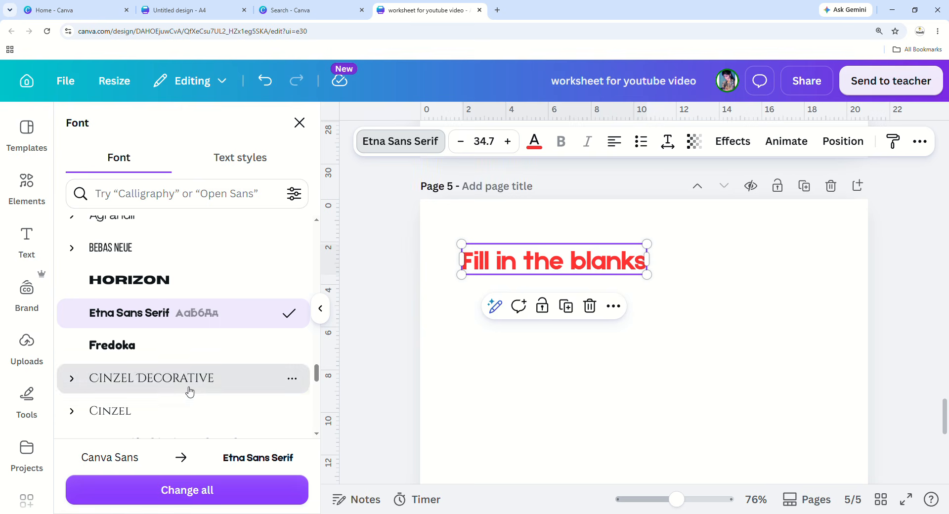
pyautogui.click(187, 388)
pyautogui.scroll(-1, 181, 396)
pyautogui.click(176, 365)
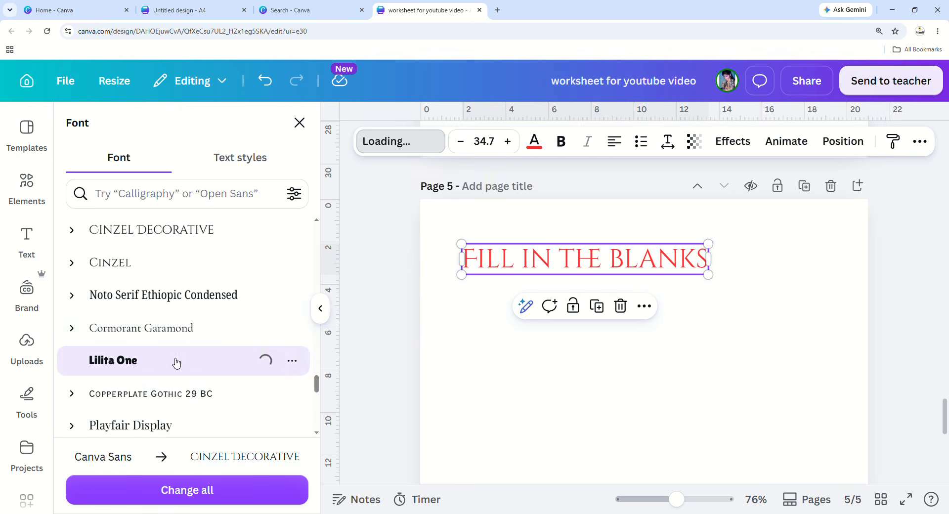
pyautogui.click(174, 330)
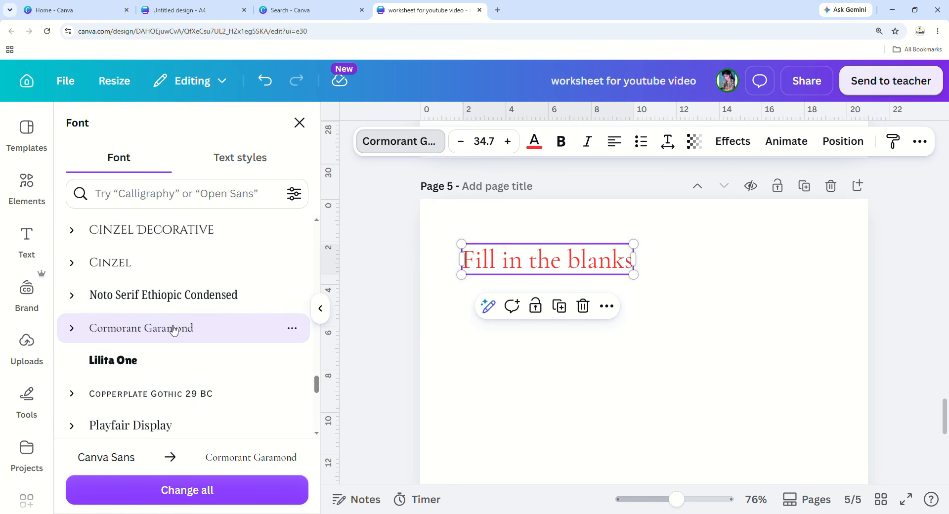
# Keep the heading bold and adjust its font size to 32.7.
pyautogui.click(562, 142)
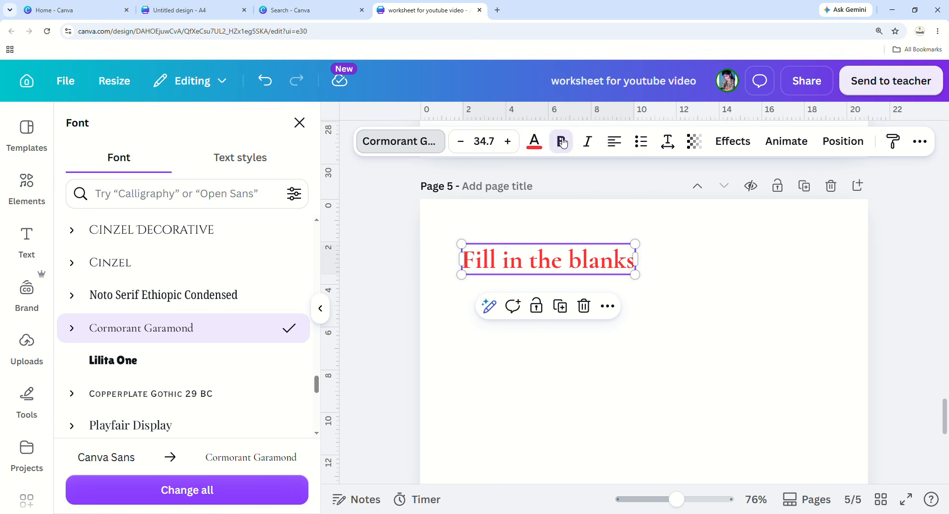
pyautogui.click(652, 340)
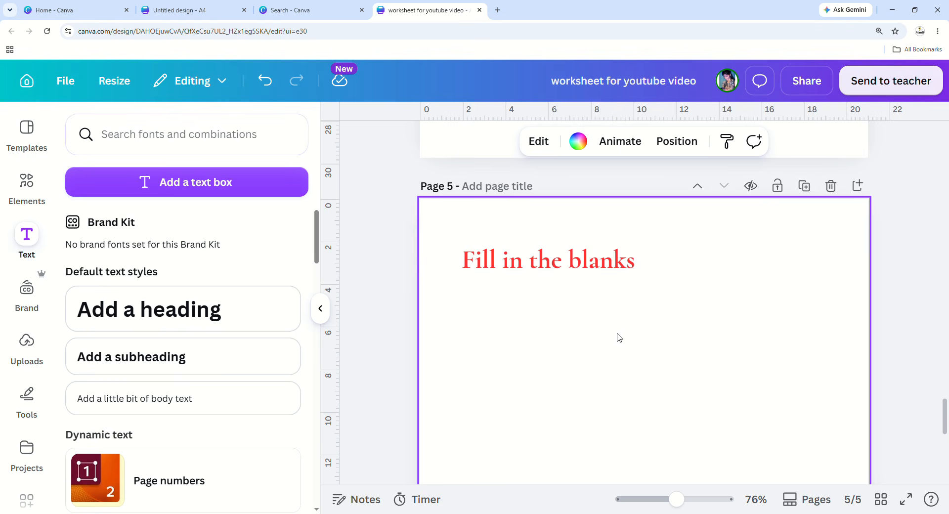
pyautogui.click(525, 262)
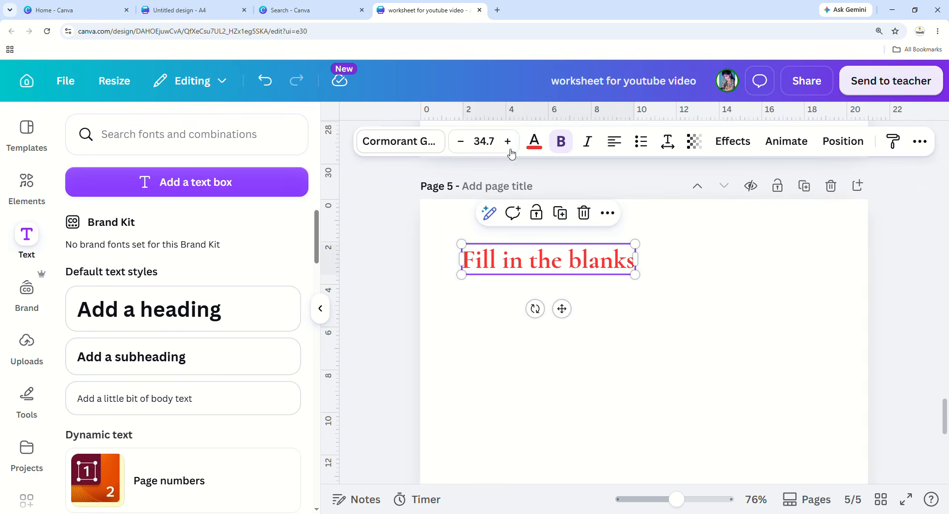
pyautogui.click(469, 147)
pyautogui.click(461, 142)
pyautogui.click(460, 142)
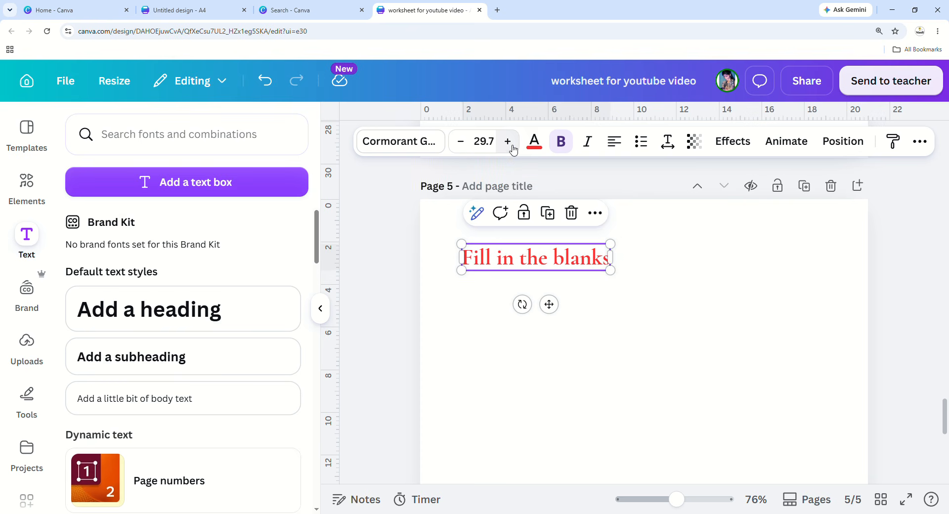
pyautogui.click(508, 141)
pyautogui.click(569, 143)
pyautogui.click(570, 144)
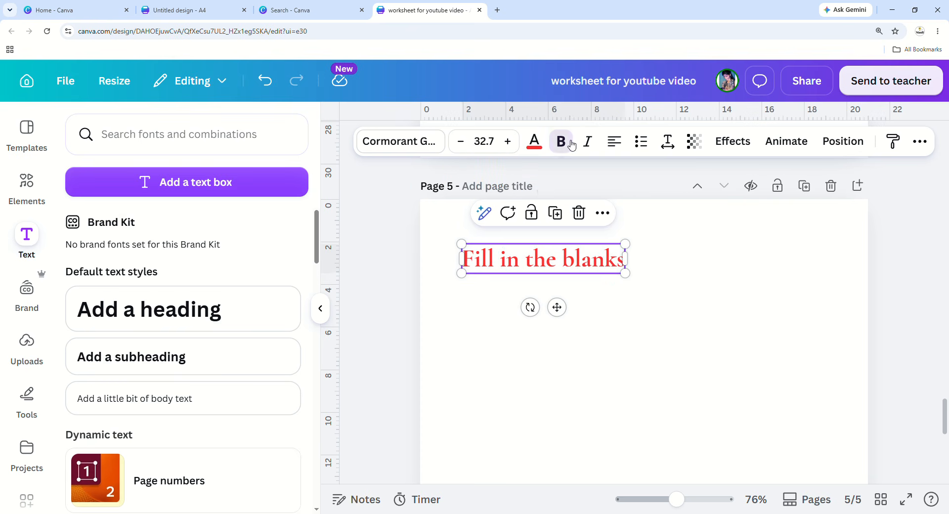
pyautogui.click(712, 374)
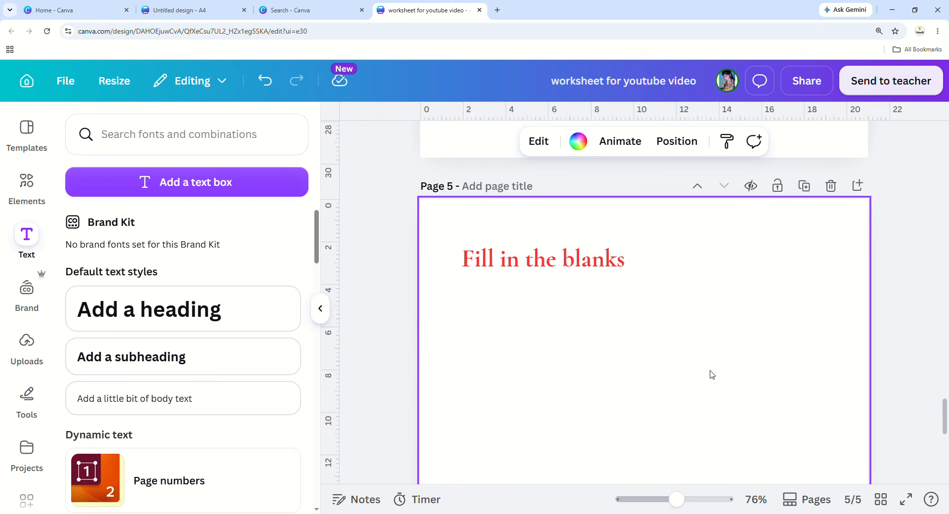
# Add a text box under the heading reading 'My name is ____'.
pyautogui.click(198, 182)
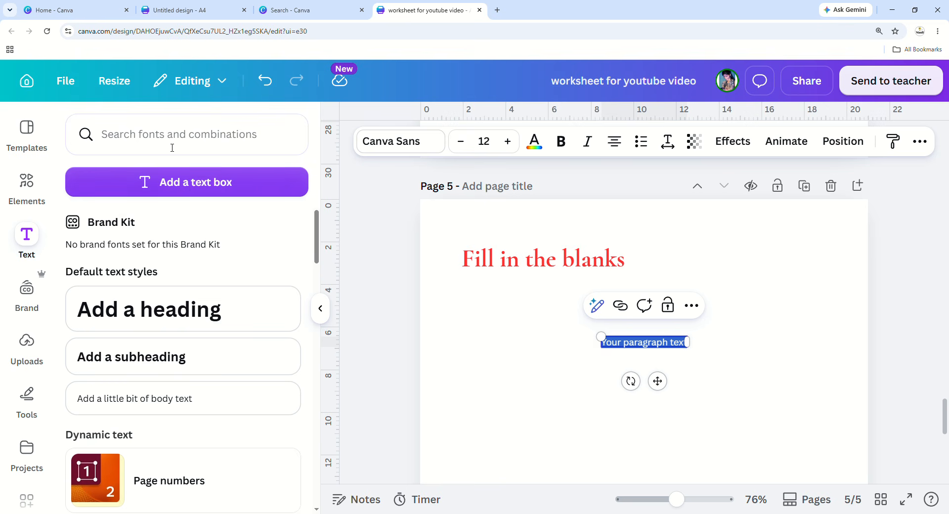
pyautogui.click(694, 384)
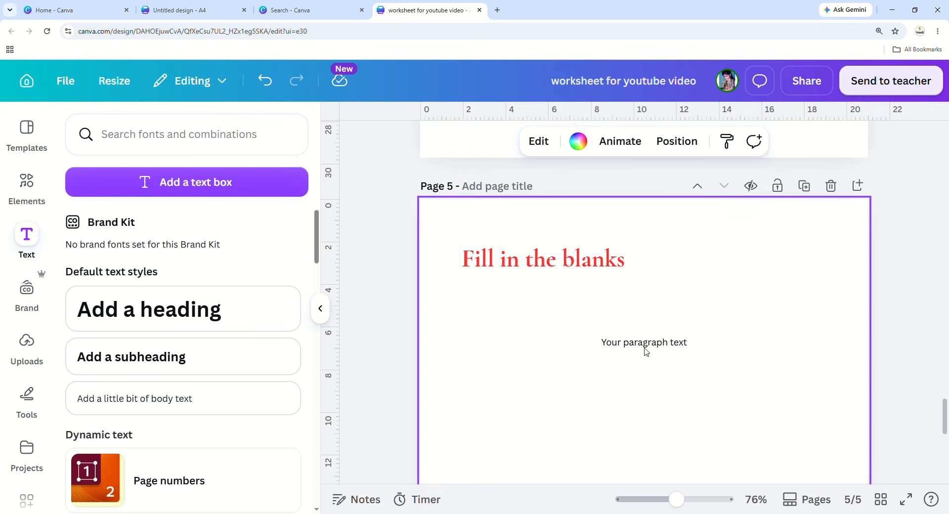
pyautogui.moveTo(646, 351); pyautogui.dragTo(514, 324)
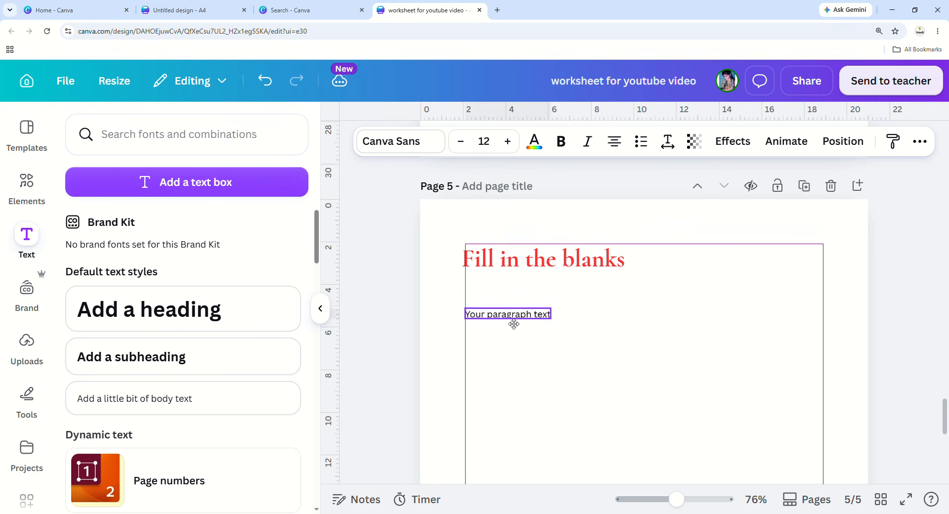
pyautogui.doubleClick(514, 324)
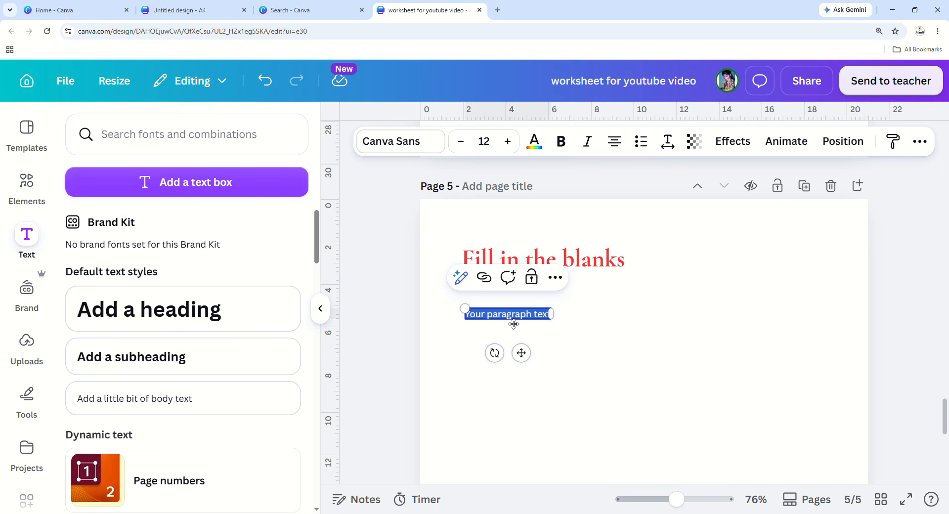
pyautogui.write('M')
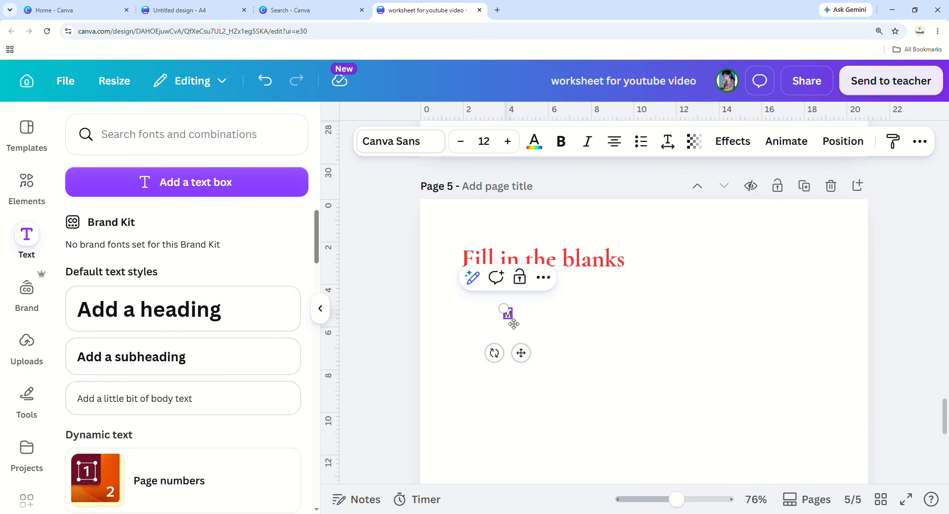
pyautogui.write('y name')
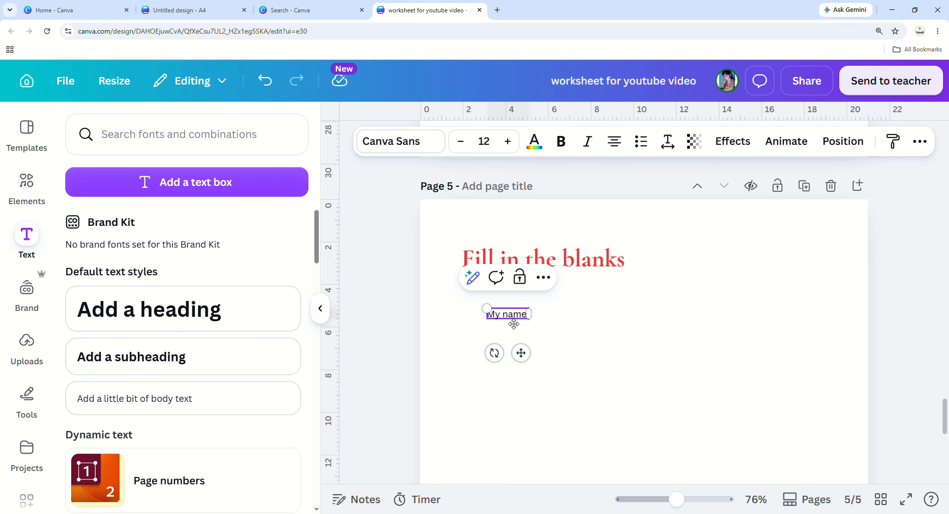
pyautogui.write(' is')
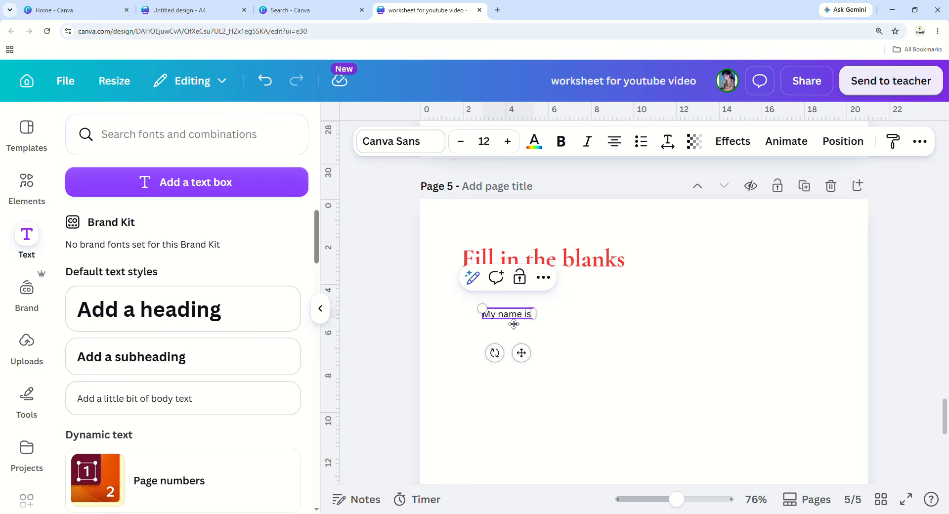
pyautogui.write(' __________')
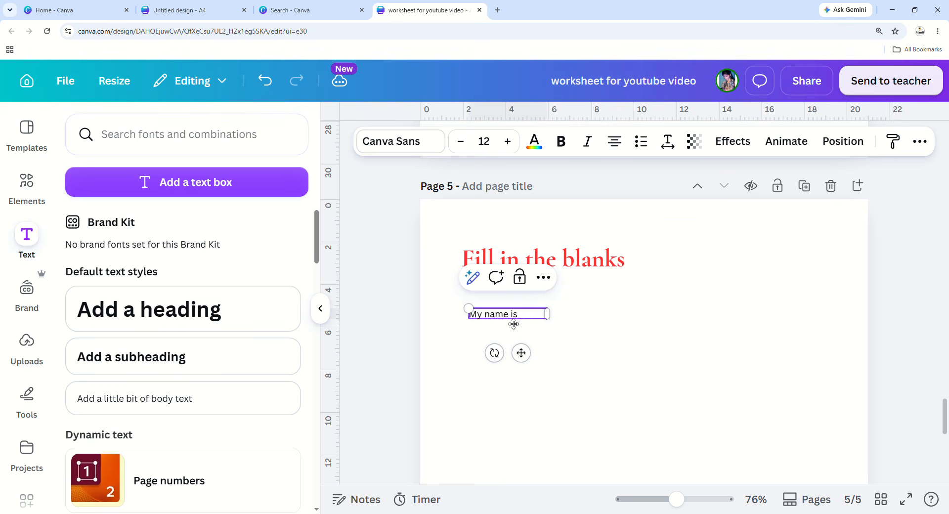
pyautogui.write('____________________')
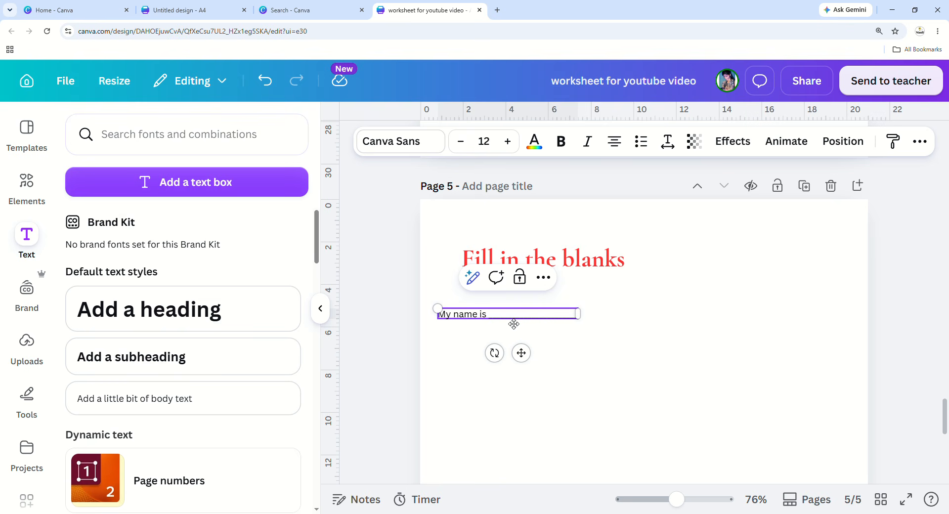
# Align the sentence with the heading, enlarge it to size 17.7, and left-align it.
pyautogui.click(514, 323)
pyautogui.click(555, 315)
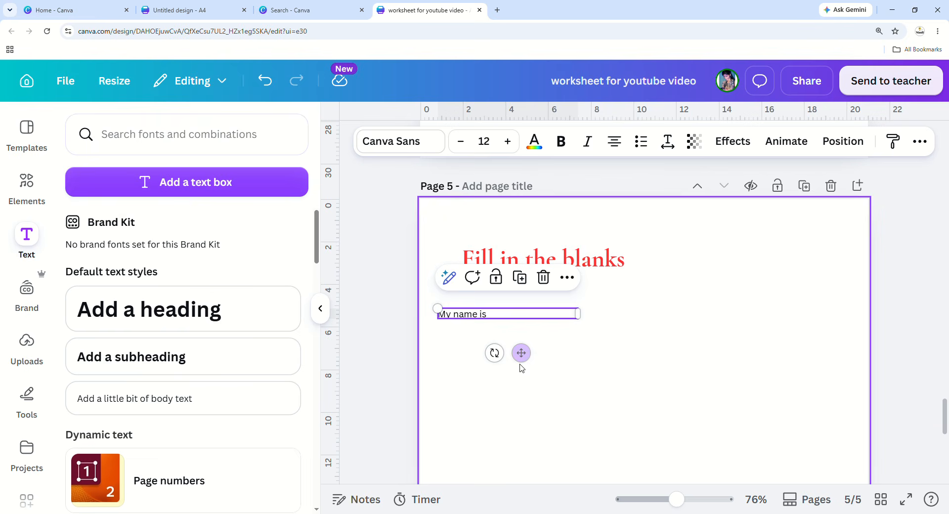
pyautogui.moveTo(522, 353); pyautogui.dragTo(555, 338)
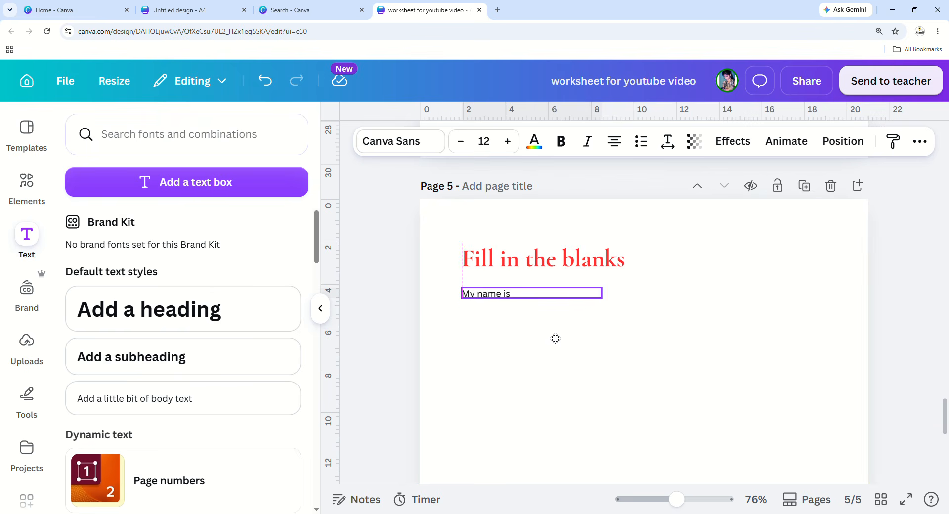
pyautogui.moveTo(610, 302); pyautogui.dragTo(676, 325)
pyautogui.click(659, 350)
pyautogui.click(582, 300)
pyautogui.click(578, 380)
pyautogui.click(555, 300)
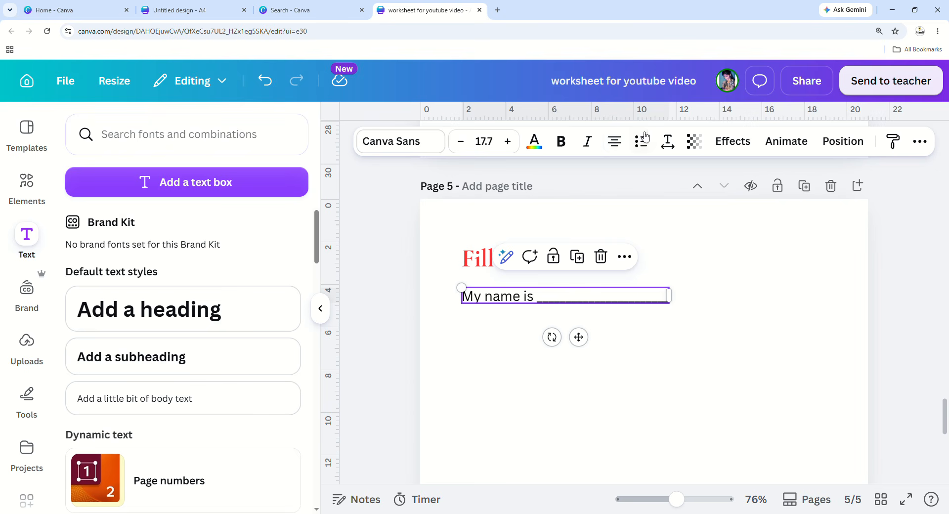
pyautogui.click(614, 144)
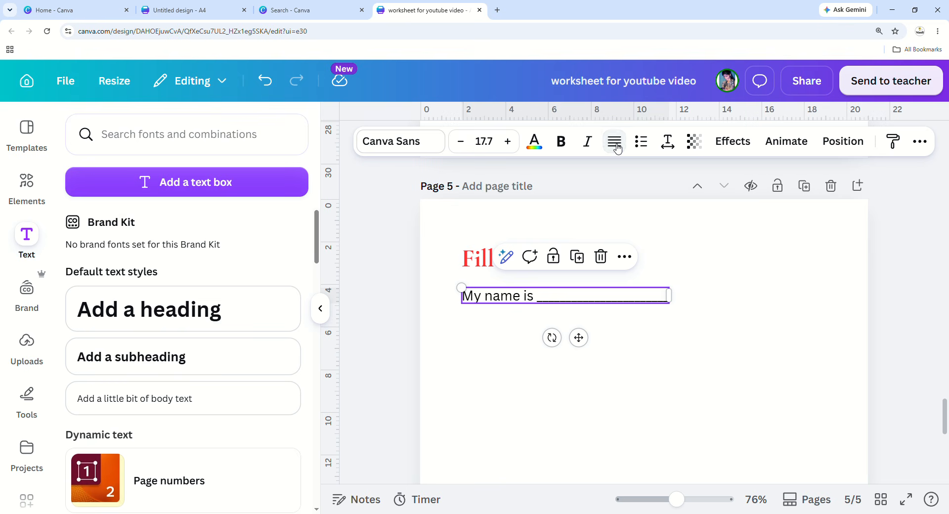
# Widen the 'My name is' box to the right and settle on left alignment.
pyautogui.click(617, 148)
pyautogui.moveTo(678, 299); pyautogui.dragTo(790, 299)
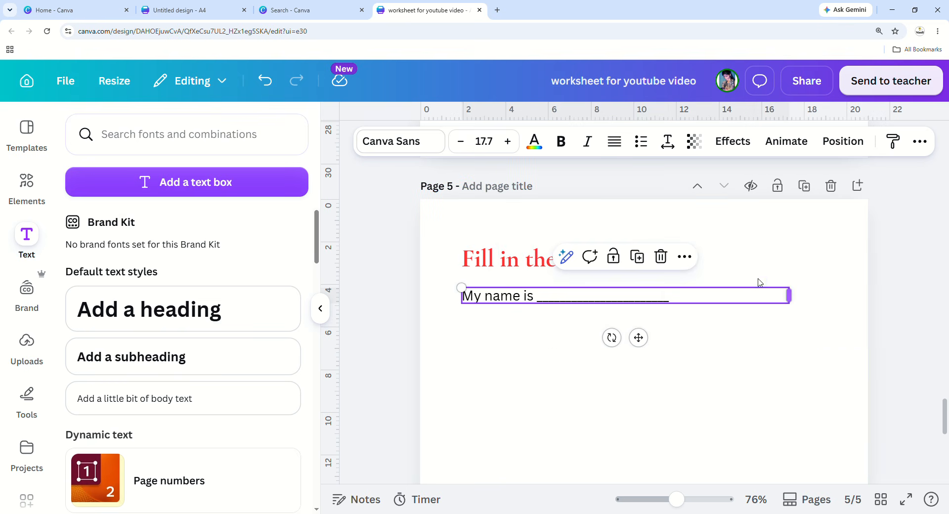
pyautogui.click(614, 149)
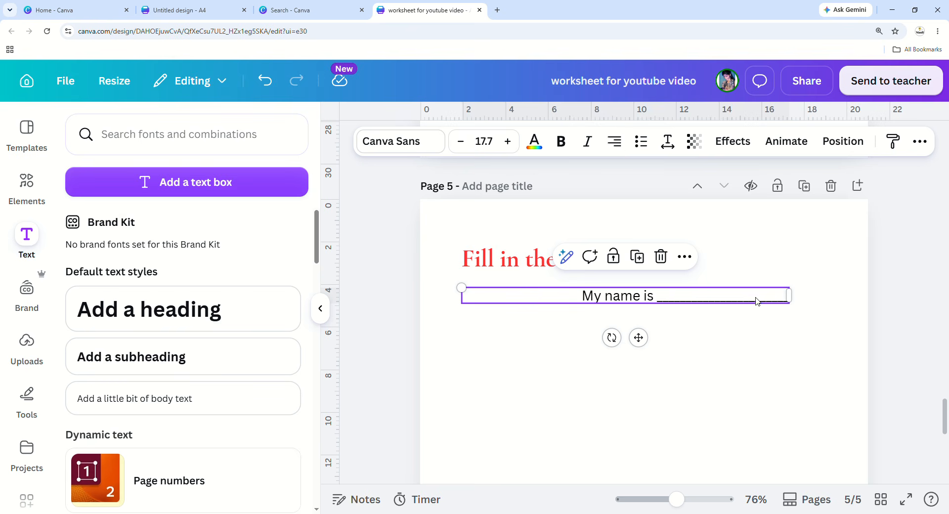
pyautogui.click(614, 149)
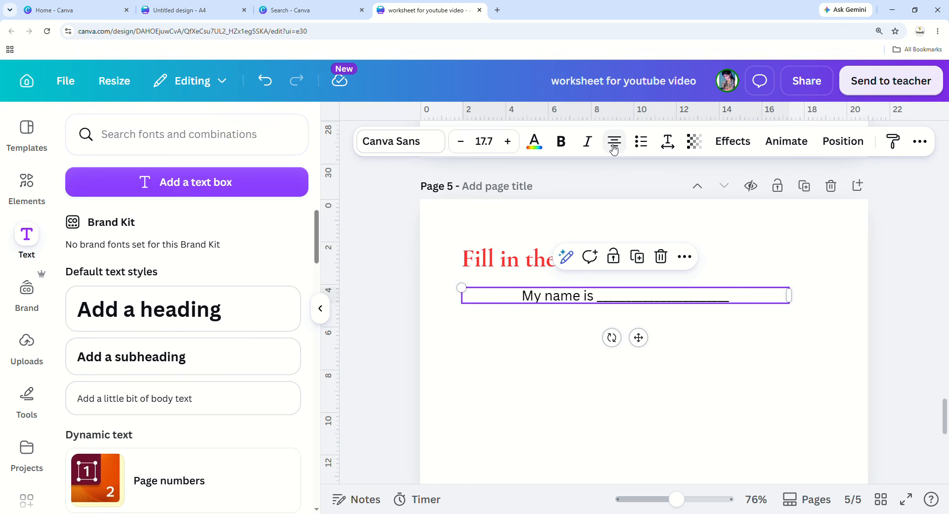
pyautogui.click(614, 148)
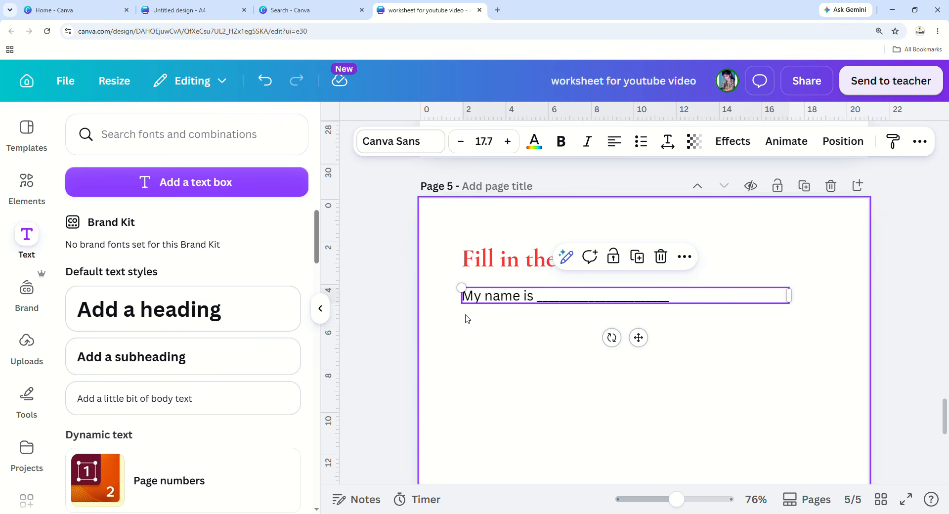
pyautogui.click(618, 147)
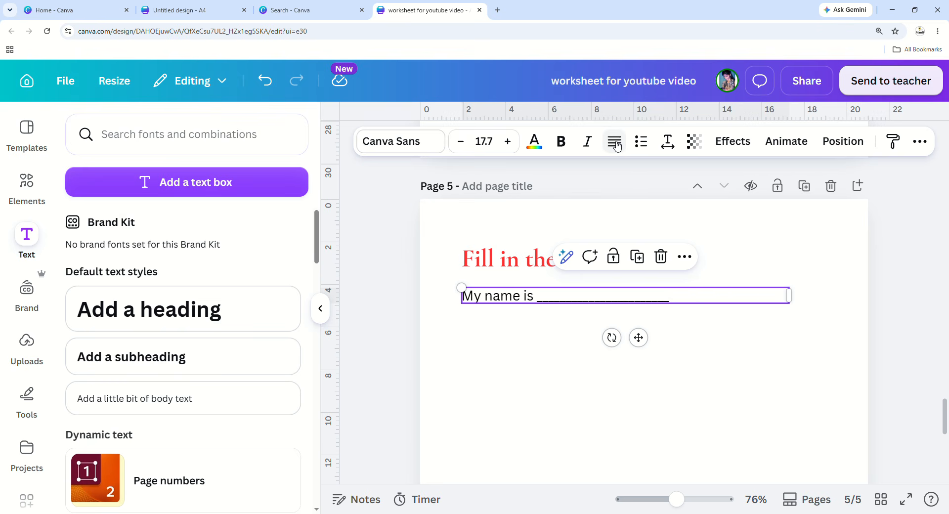
pyautogui.click(617, 147)
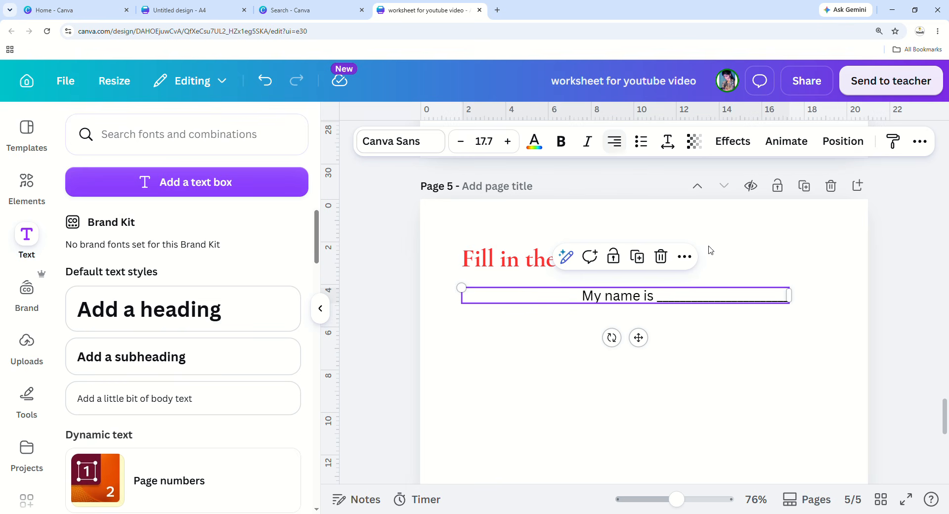
pyautogui.click(621, 142)
pyautogui.click(619, 143)
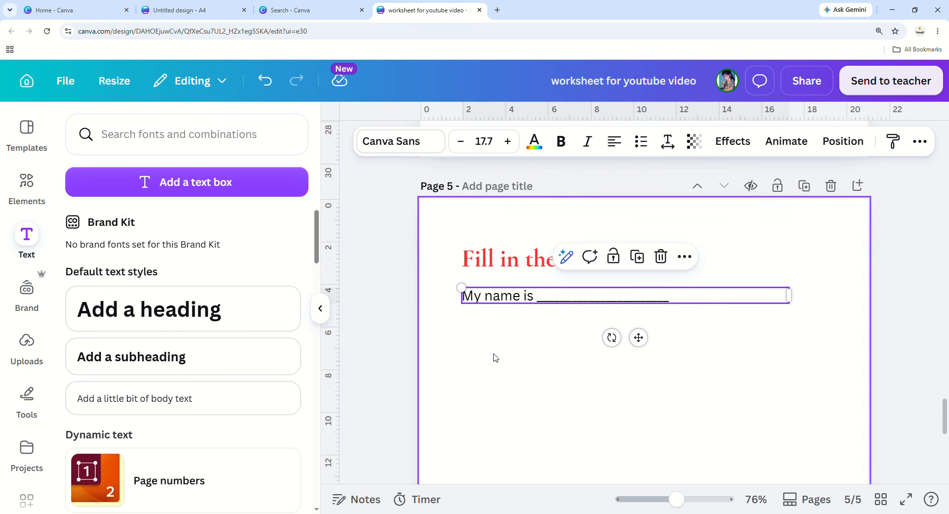
# Select the 'My name is' sentence and review the end of its blank line.
pyautogui.click(510, 366)
pyautogui.click(520, 294)
pyautogui.click(514, 364)
pyautogui.click(532, 302)
pyautogui.click(526, 373)
pyautogui.click(516, 298)
pyautogui.click(691, 303)
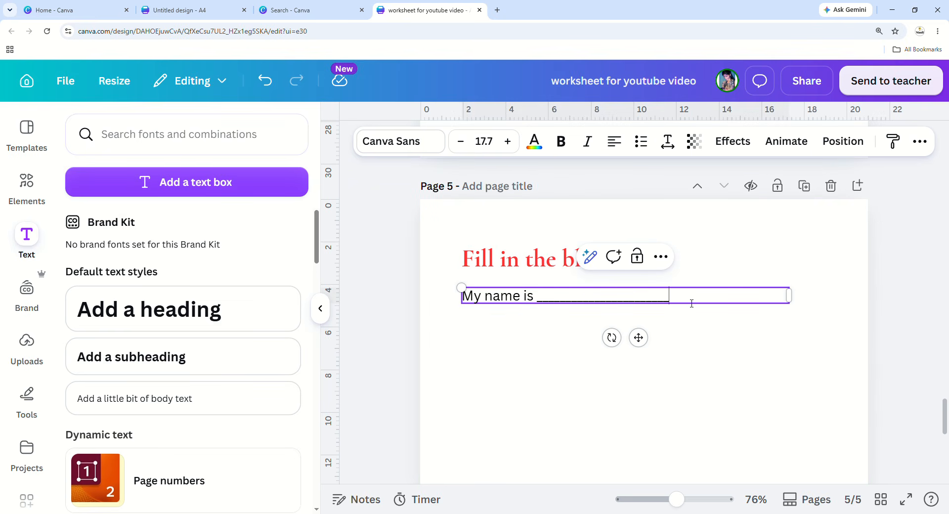
pyautogui.click(698, 384)
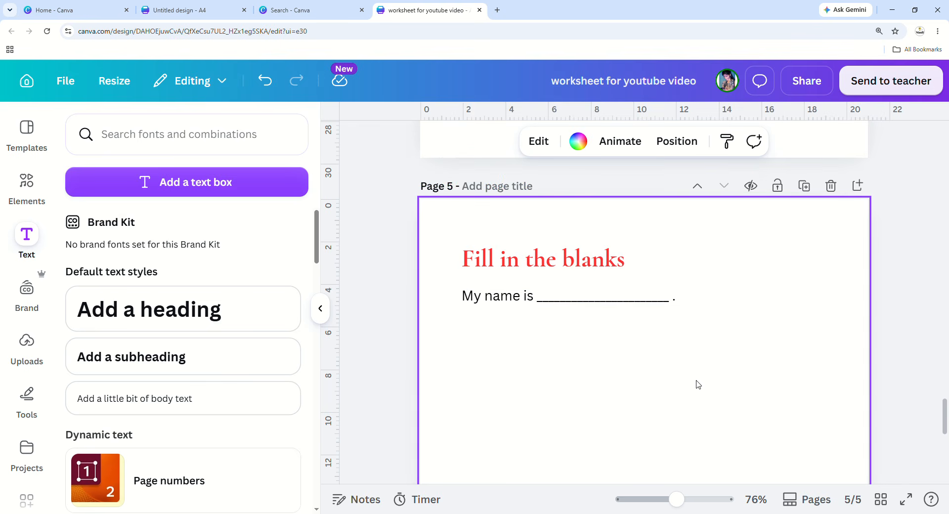
pyautogui.click(520, 299)
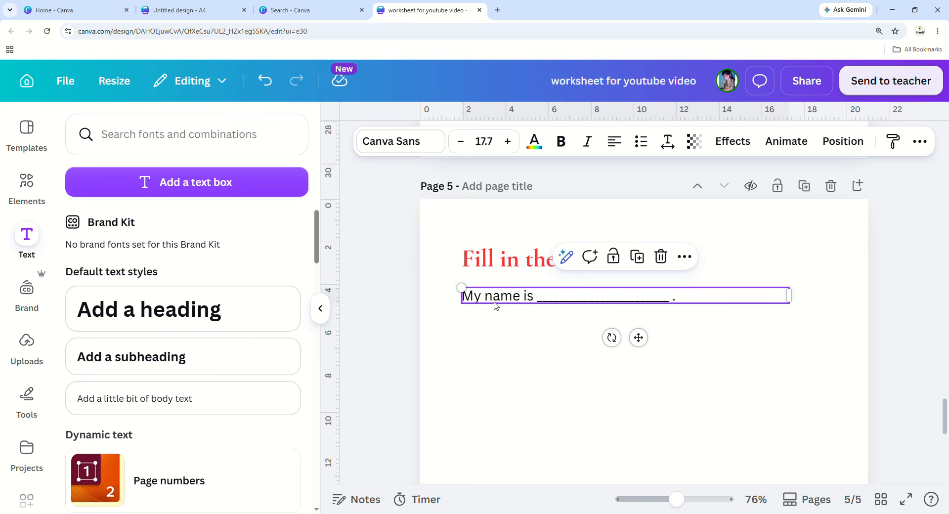
# Delete the leftover 'Your paragraph text' placeholder box below the name sentence.
pyautogui.click(233, 186)
pyautogui.click(488, 296)
pyautogui.click(662, 377)
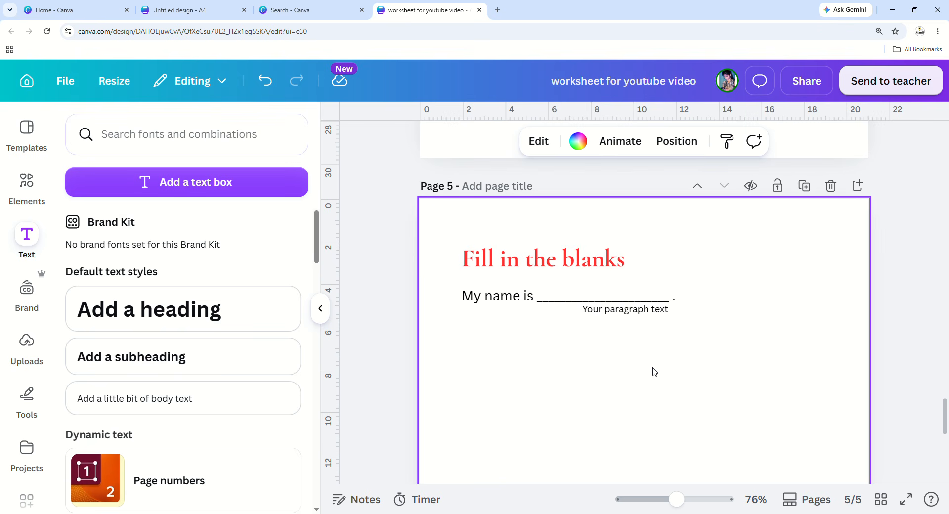
pyautogui.click(631, 312)
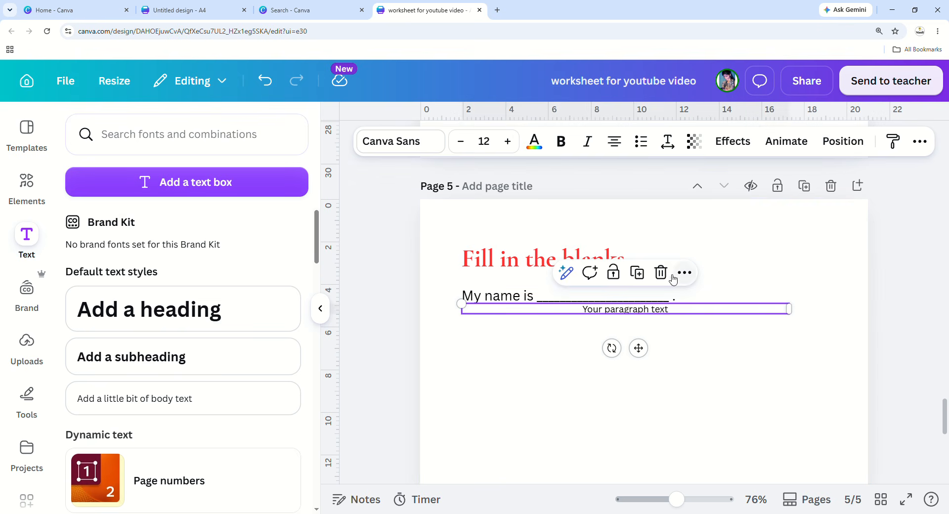
pyautogui.click(659, 350)
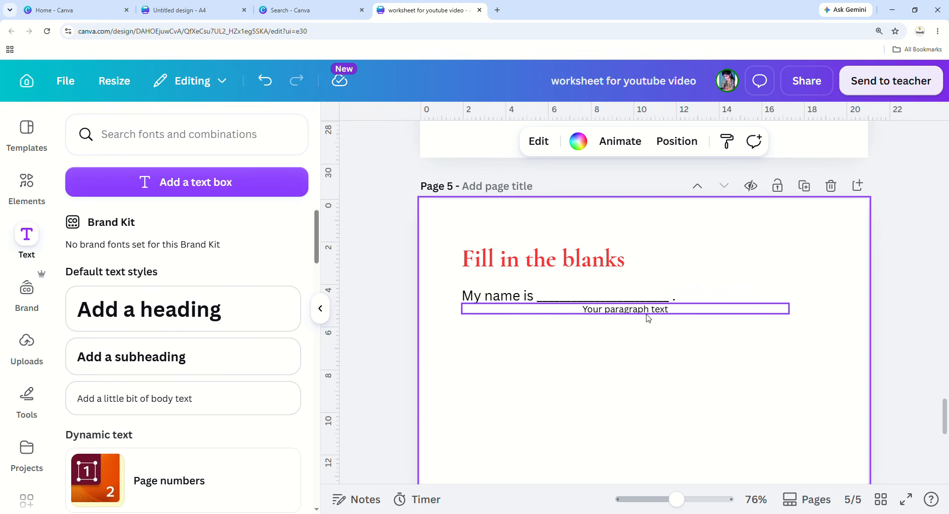
pyautogui.click(649, 311)
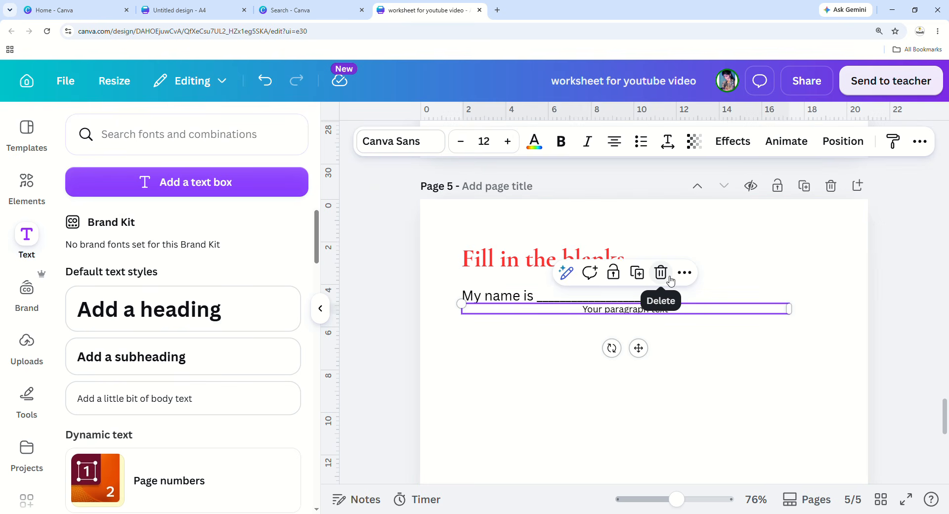
pyautogui.click(669, 280)
pyautogui.click(485, 302)
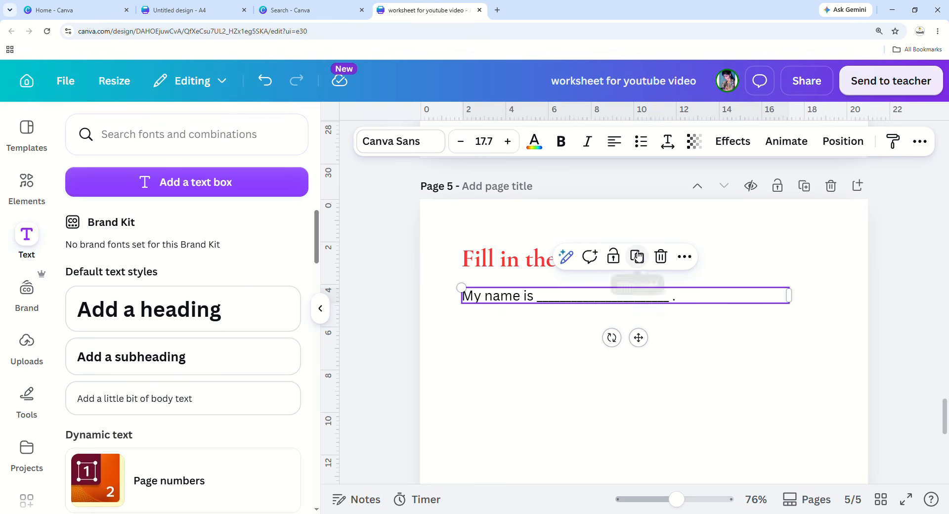
# Duplicate the 'My name is' line below itself and change the copy to 'I am ____ years old.'.
pyautogui.click(544, 355)
pyautogui.click(524, 300)
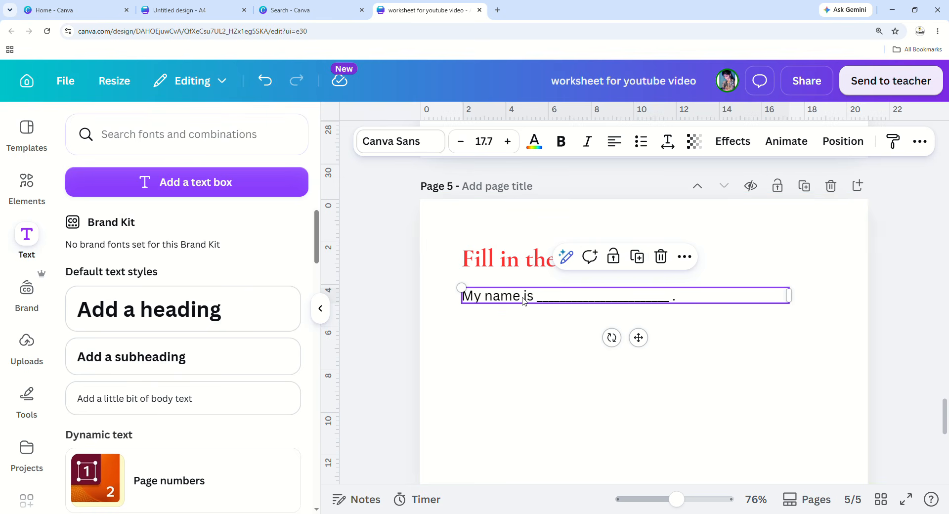
pyautogui.click(637, 257)
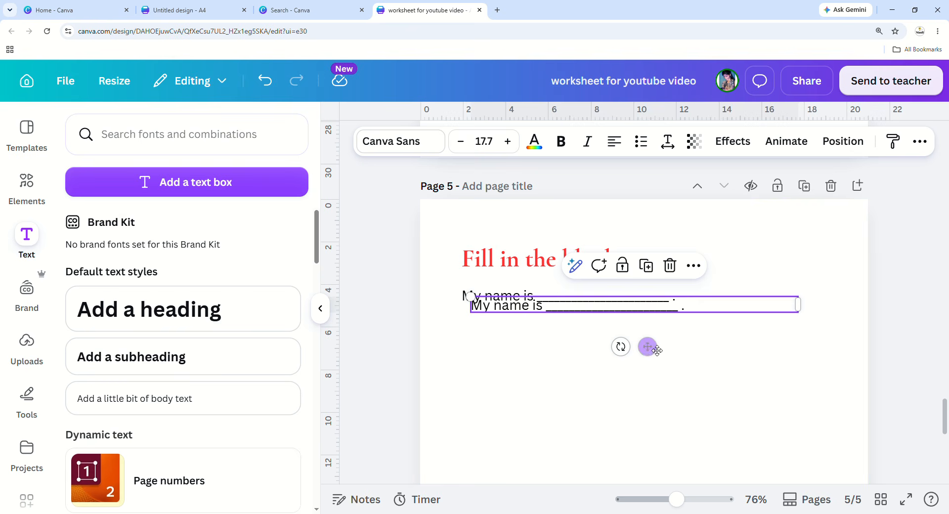
pyautogui.moveTo(648, 347); pyautogui.dragTo(647, 368)
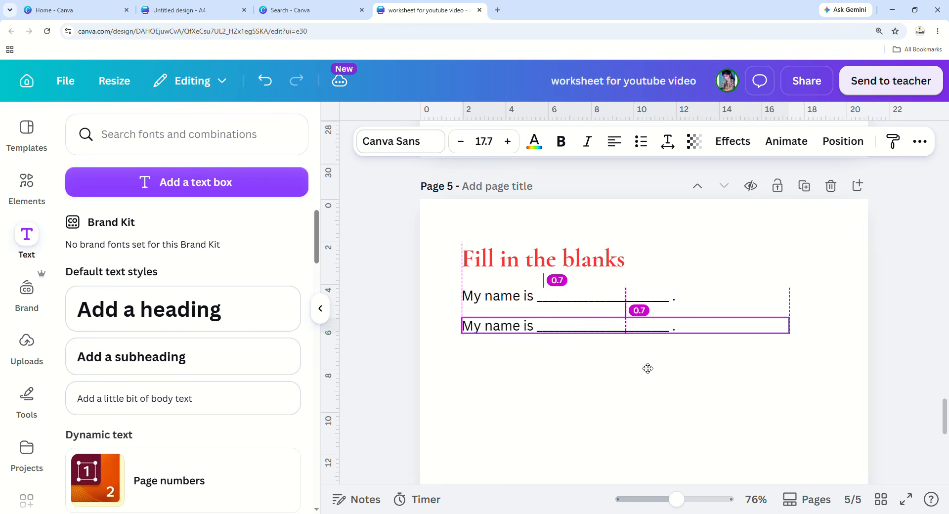
pyautogui.doubleClick(534, 334)
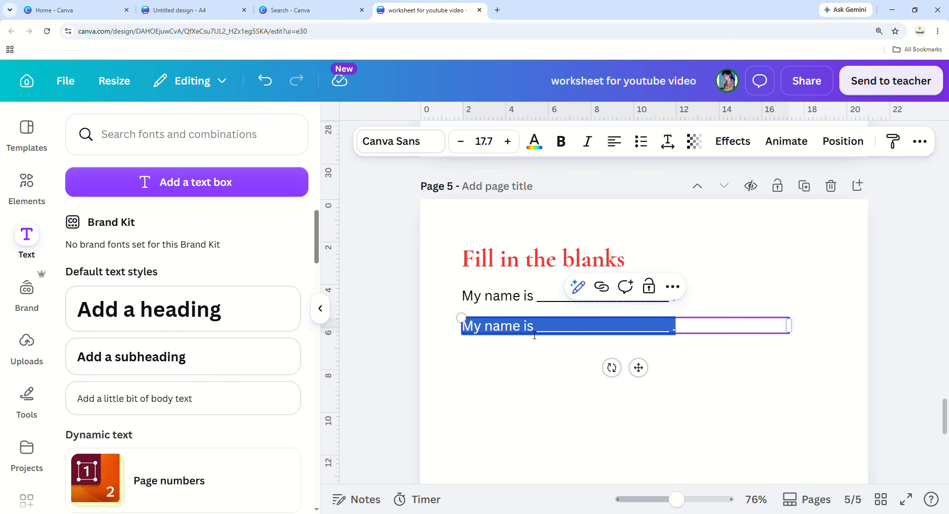
pyautogui.press('BackSpace')
pyautogui.write('I am')
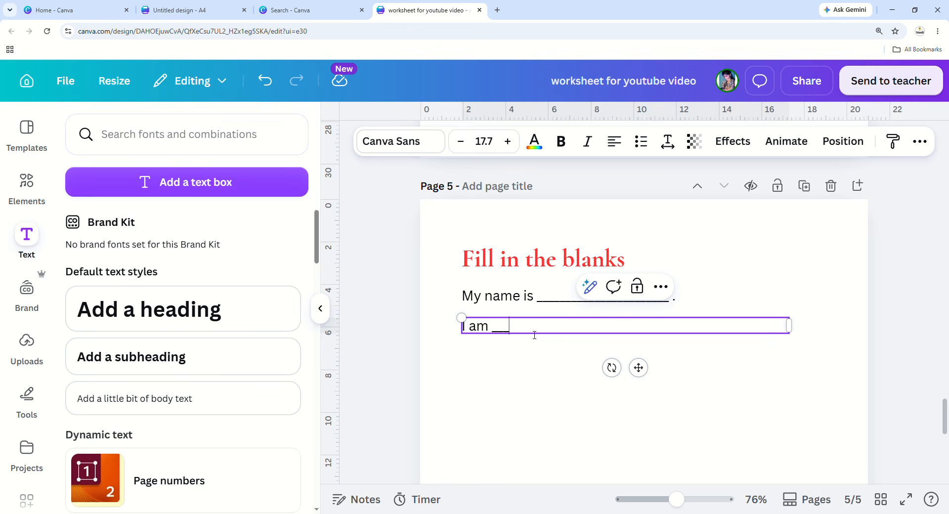
pyautogui.write(' ____ years old.')
pyautogui.click(506, 402)
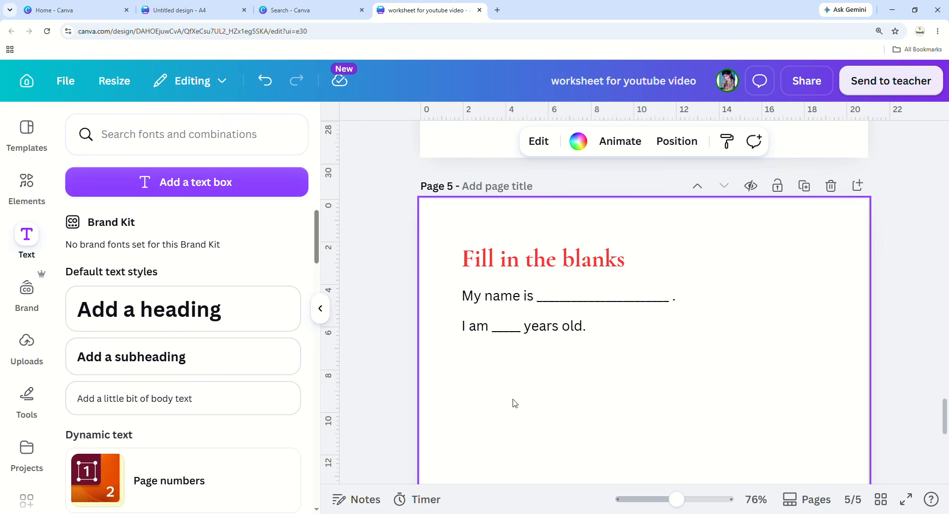
# Duplicate the age line as a third line reading 'I love reading _______ .'.
pyautogui.click(527, 333)
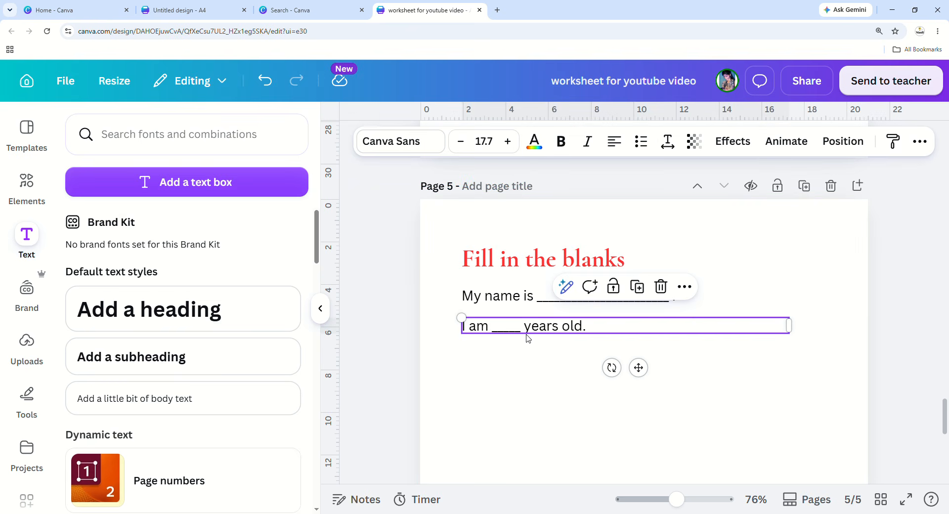
pyautogui.click(637, 287)
pyautogui.moveTo(651, 391); pyautogui.dragTo(645, 403)
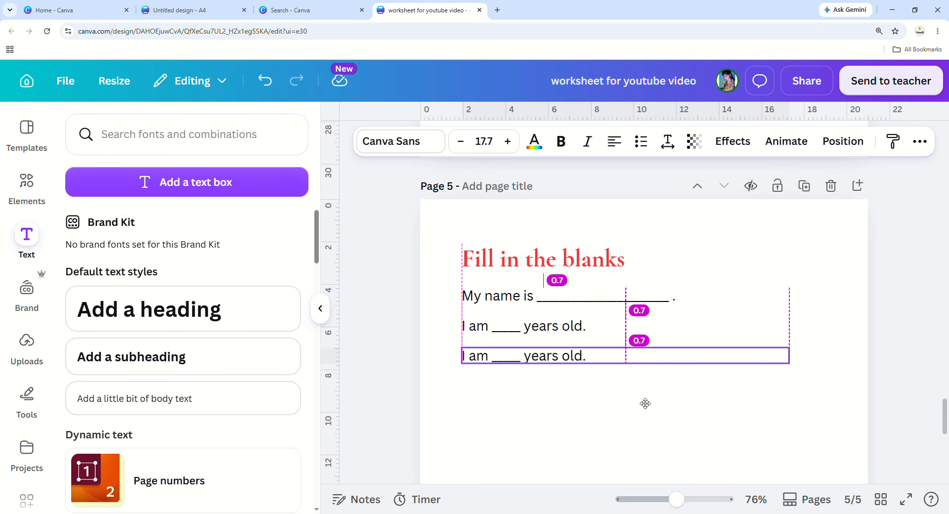
pyautogui.moveTo(644, 404); pyautogui.dragTo(645, 403)
pyautogui.doubleClick(594, 369)
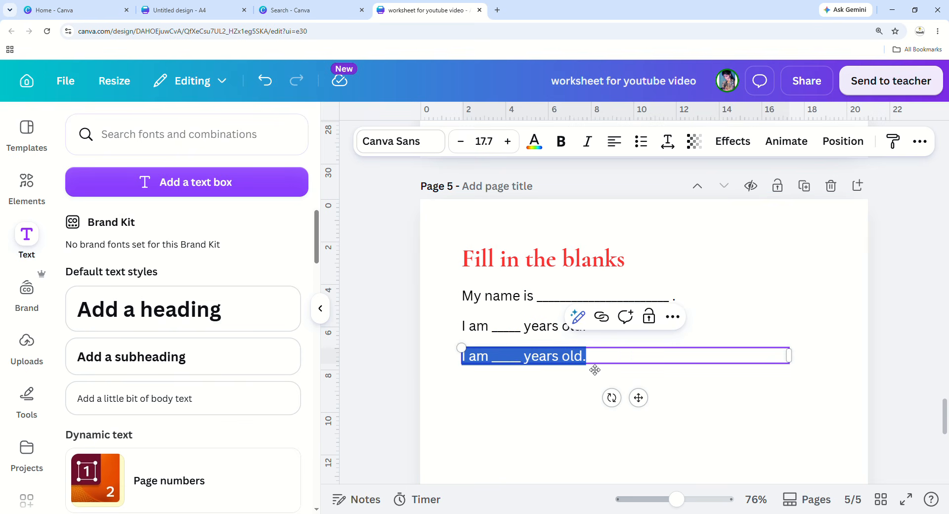
pyautogui.press('BackSpace')
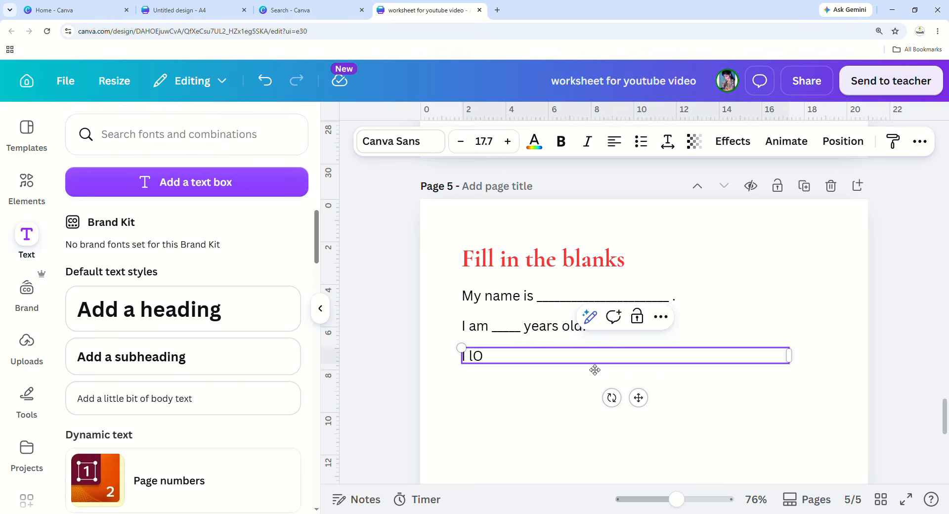
pyautogui.write('I love reading')
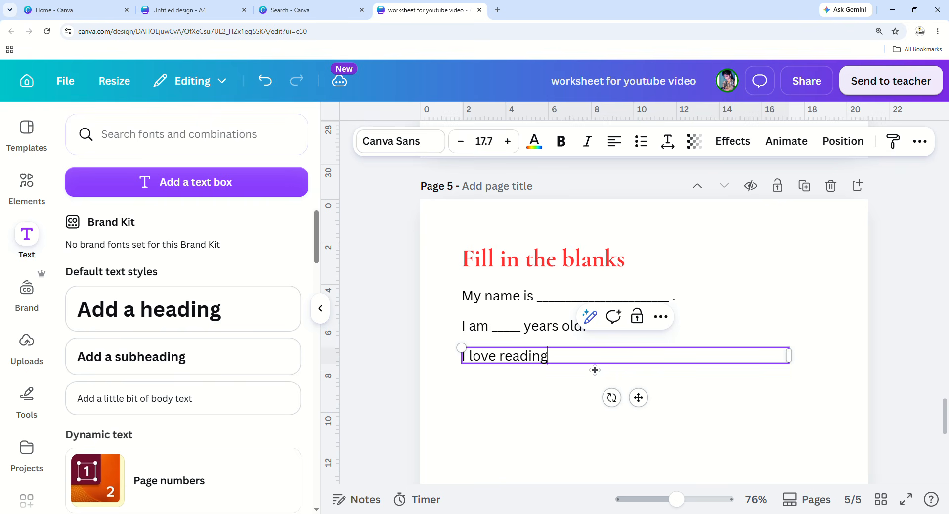
pyautogui.write(' _______ .')
pyautogui.click(572, 445)
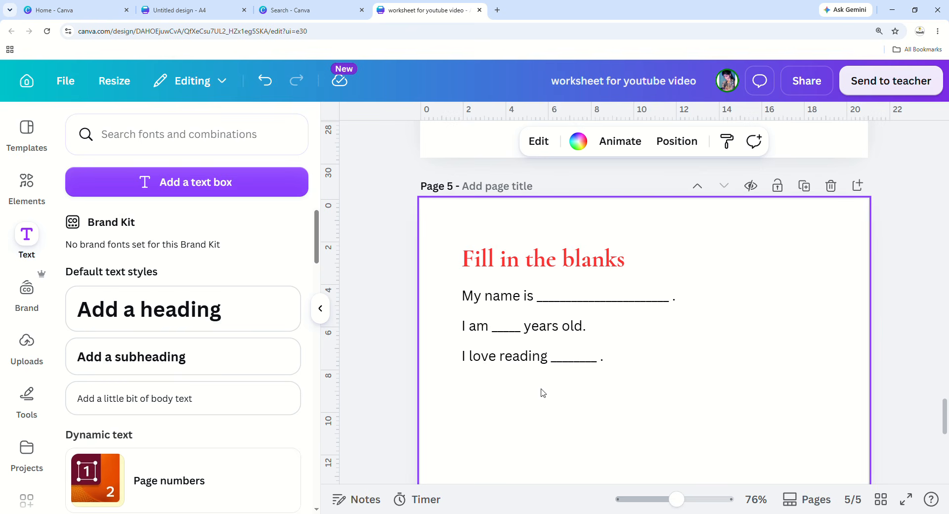
# Add a text box below the three sentences and type the child's name.
pyautogui.click(564, 304)
pyautogui.click(439, 288)
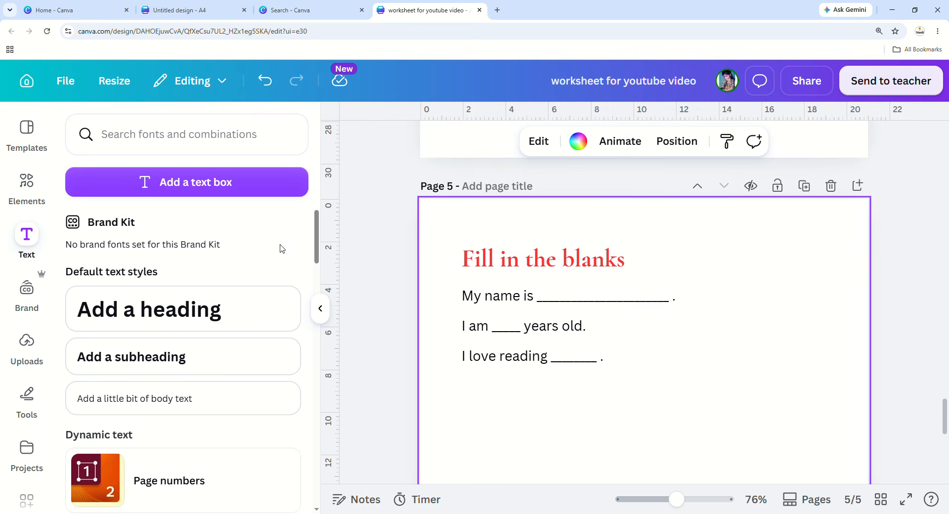
pyautogui.click(262, 197)
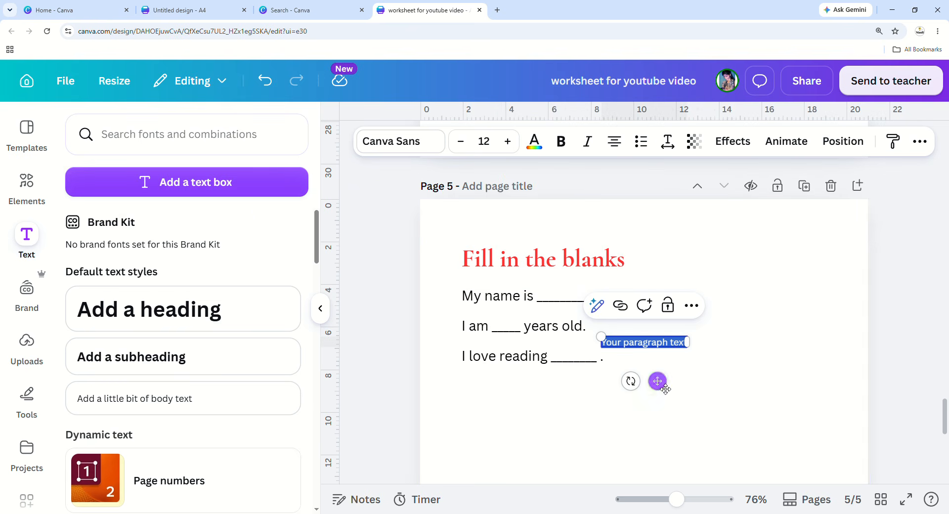
pyautogui.moveTo(662, 427); pyautogui.dragTo(655, 456)
pyautogui.moveTo(593, 412); pyautogui.dragTo(529, 417)
pyautogui.click(633, 432)
pyautogui.click(629, 418)
pyautogui.click(629, 418)
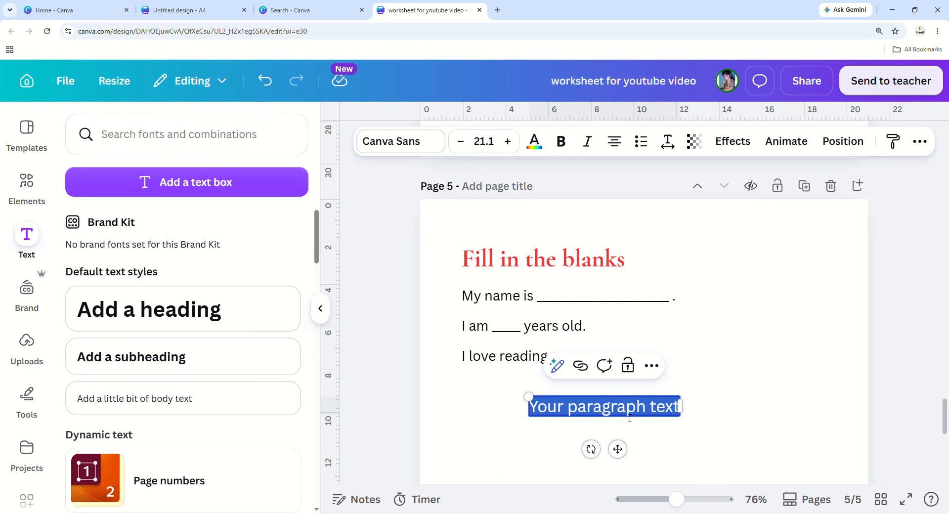
pyautogui.write('Ks')
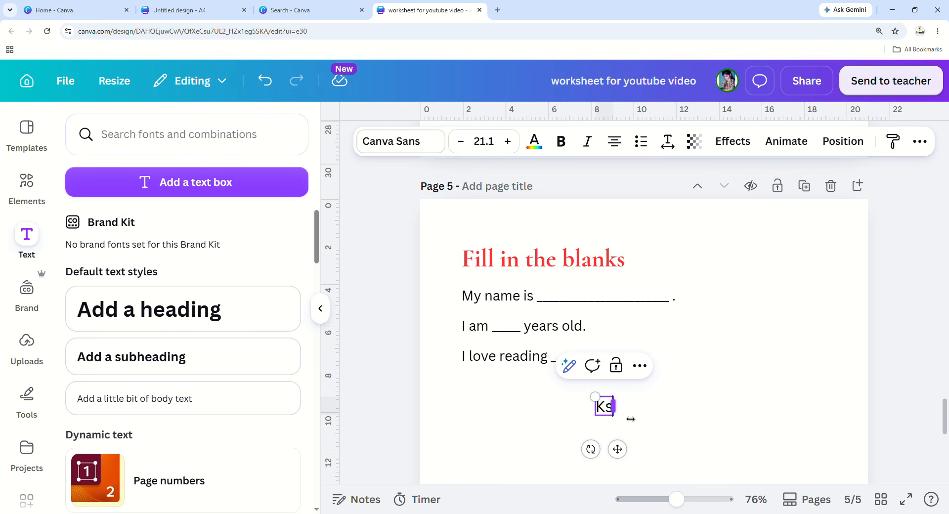
pyautogui.write('hitija')
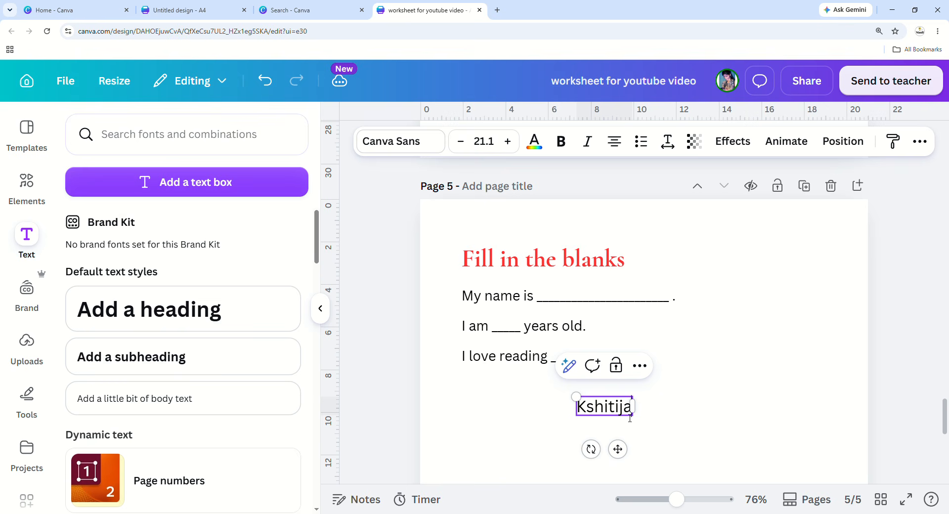
pyautogui.click(670, 450)
# Try several fonts on the name, settle on Arvo, and enlarge it to 31.2.
pyautogui.click(606, 414)
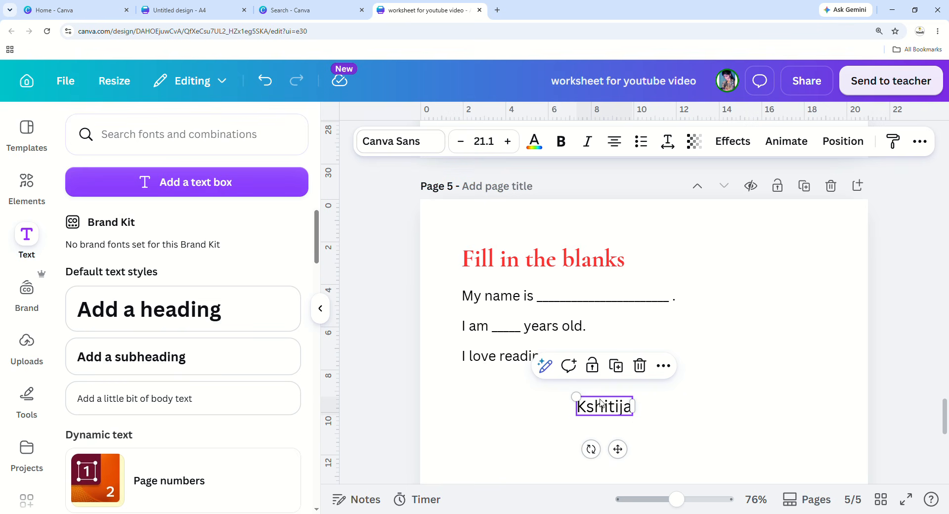
pyautogui.click(423, 155)
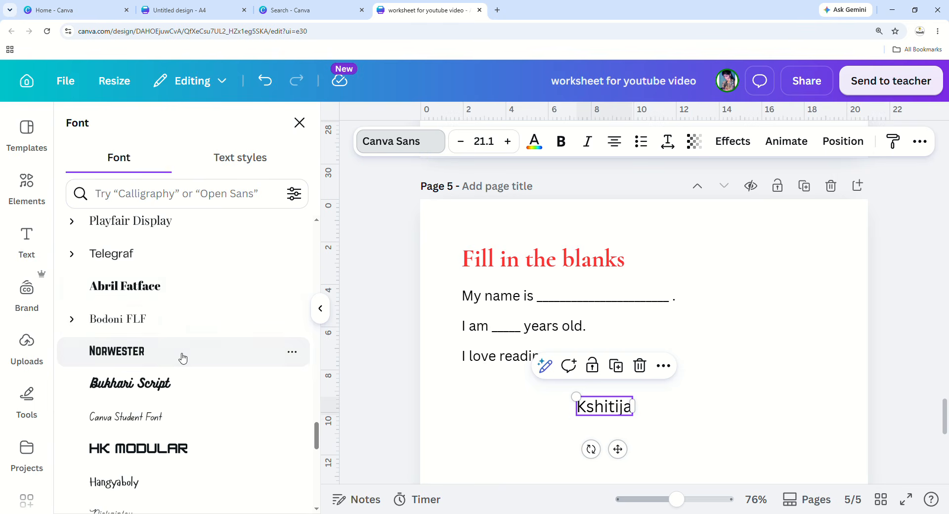
pyautogui.click(180, 354)
pyautogui.click(177, 379)
pyautogui.scroll(-2, 177, 381)
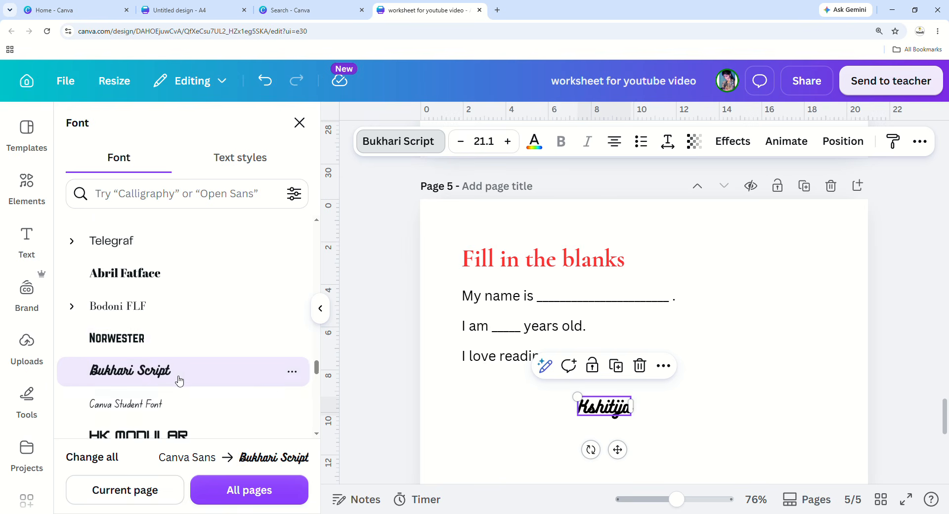
pyautogui.click(183, 324)
pyautogui.scroll(-2, 183, 321)
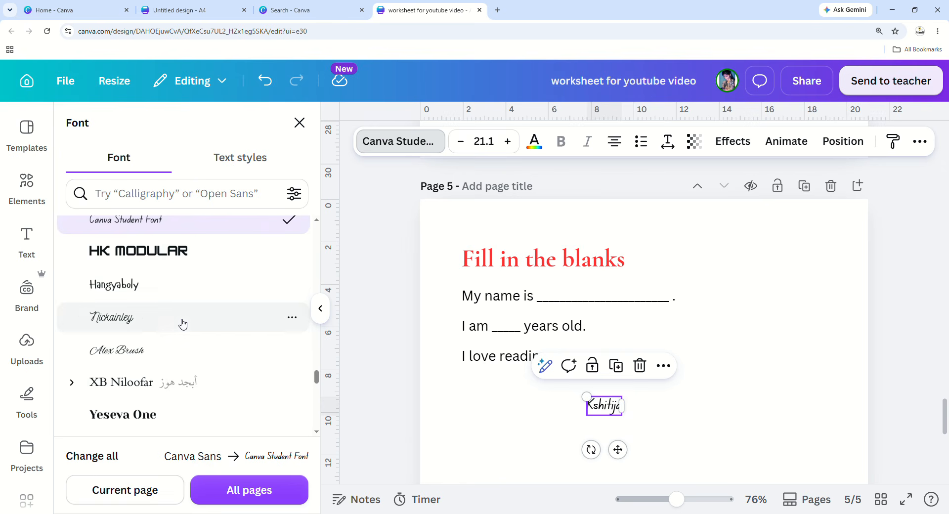
pyautogui.click(193, 381)
pyautogui.scroll(-2, 202, 373)
pyautogui.click(201, 362)
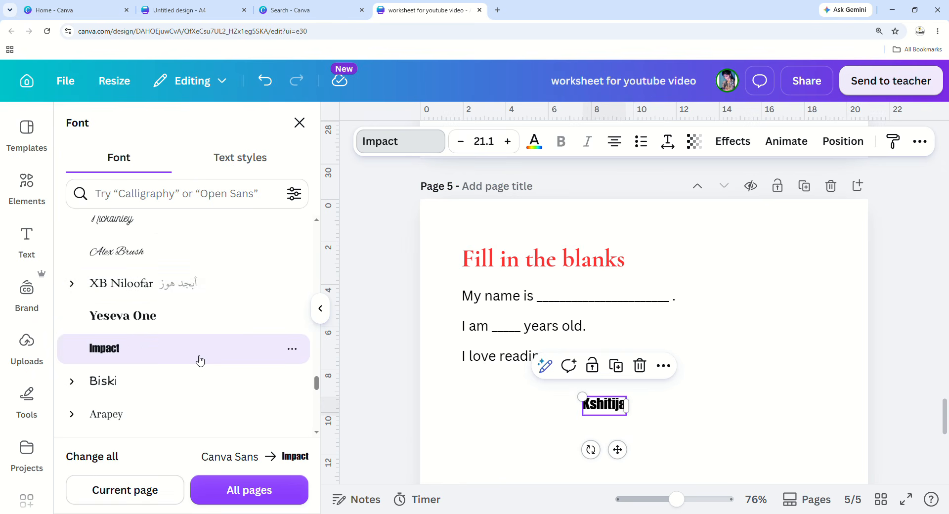
pyautogui.scroll(-2, 199, 360)
pyautogui.click(191, 319)
pyautogui.scroll(-4, 191, 320)
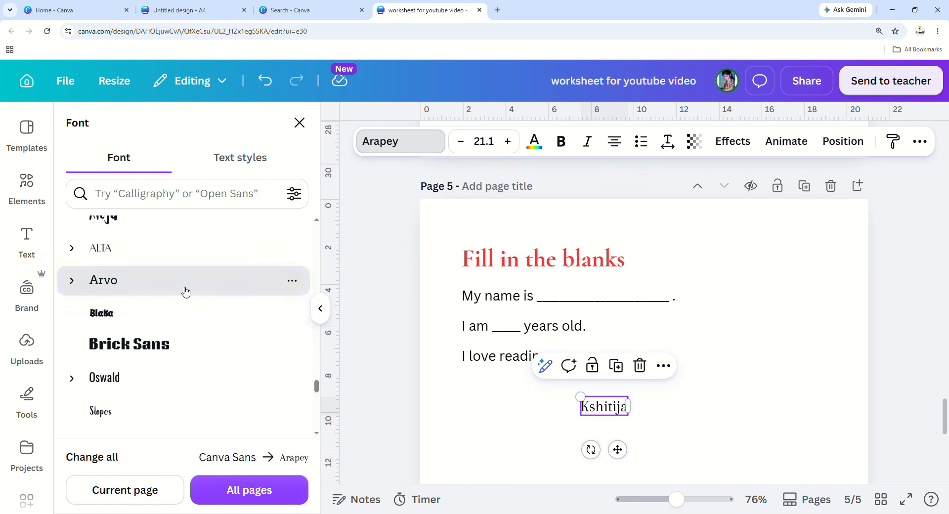
pyautogui.click(186, 292)
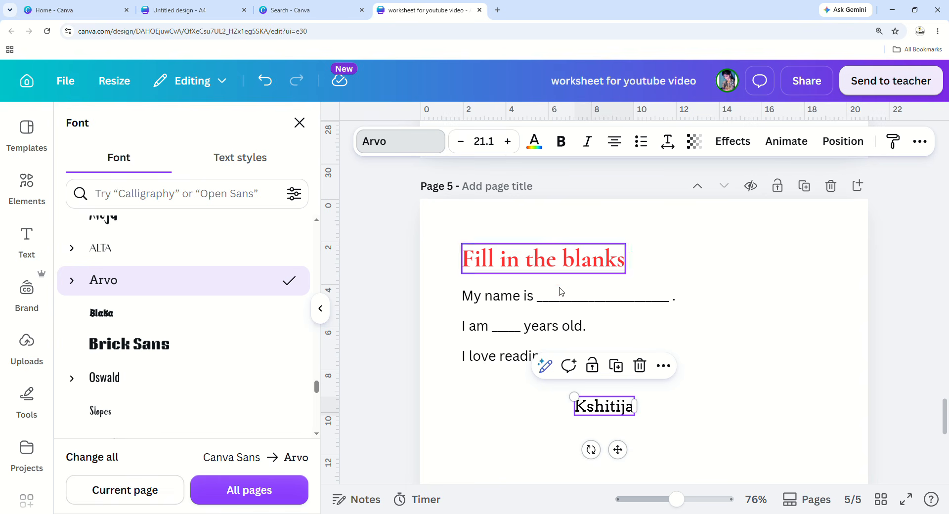
pyautogui.moveTo(643, 423); pyautogui.dragTo(663, 430)
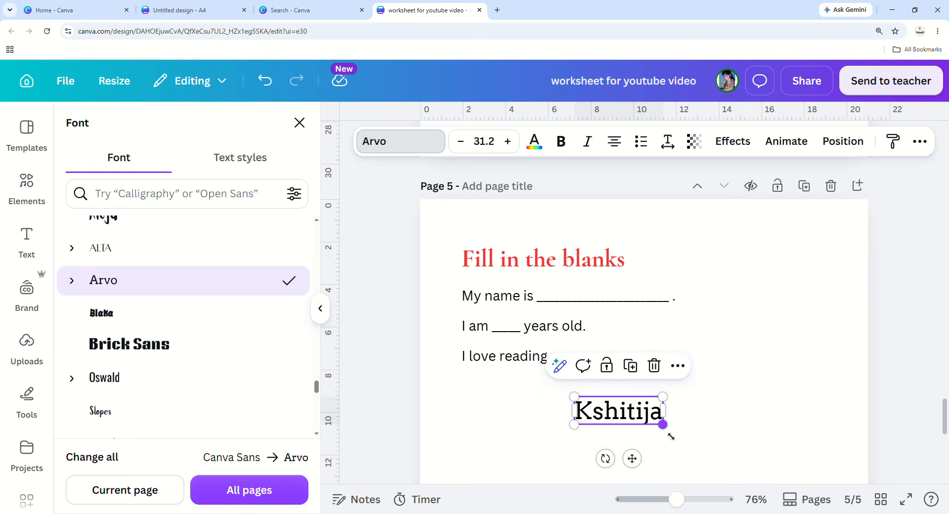
# Reduce the name to size 29.2 and colour it violet after trying other colours.
pyautogui.click(460, 141)
pyautogui.click(461, 141)
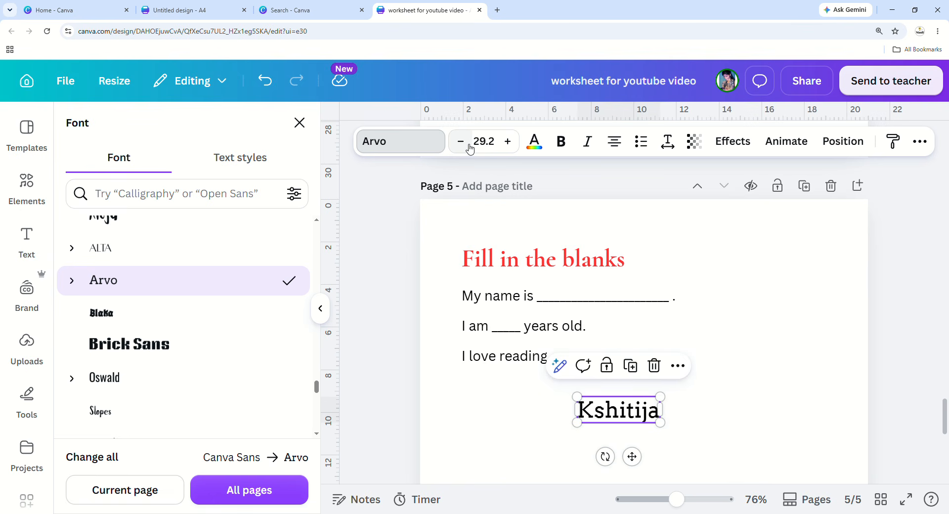
pyautogui.click(534, 141)
pyautogui.click(155, 241)
pyautogui.scroll(-8, 184, 297)
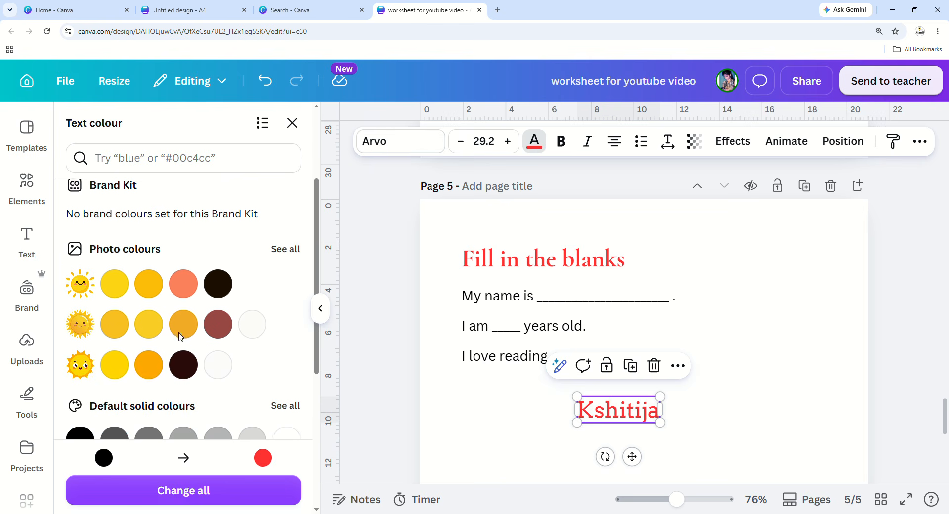
pyautogui.click(287, 313)
pyautogui.scroll(-1, 280, 346)
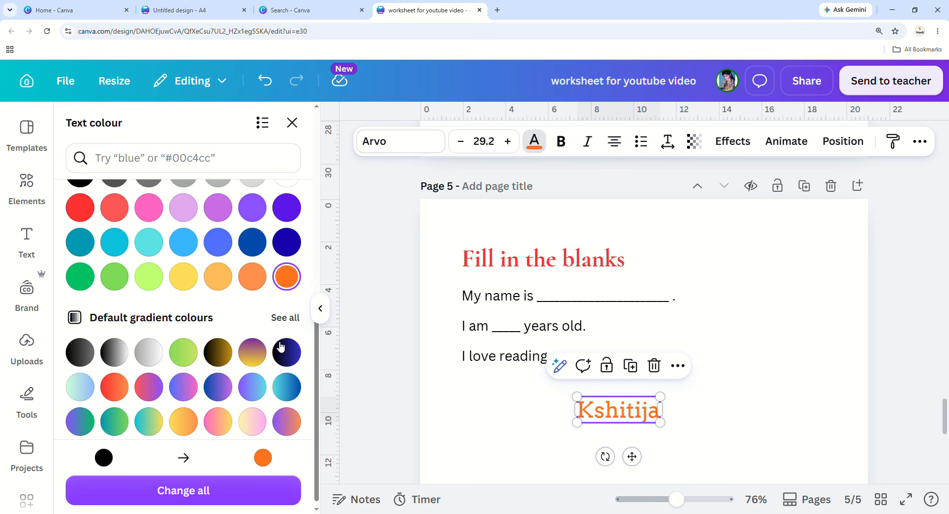
pyautogui.click(149, 268)
pyautogui.click(184, 268)
pyautogui.click(228, 278)
pyautogui.click(296, 236)
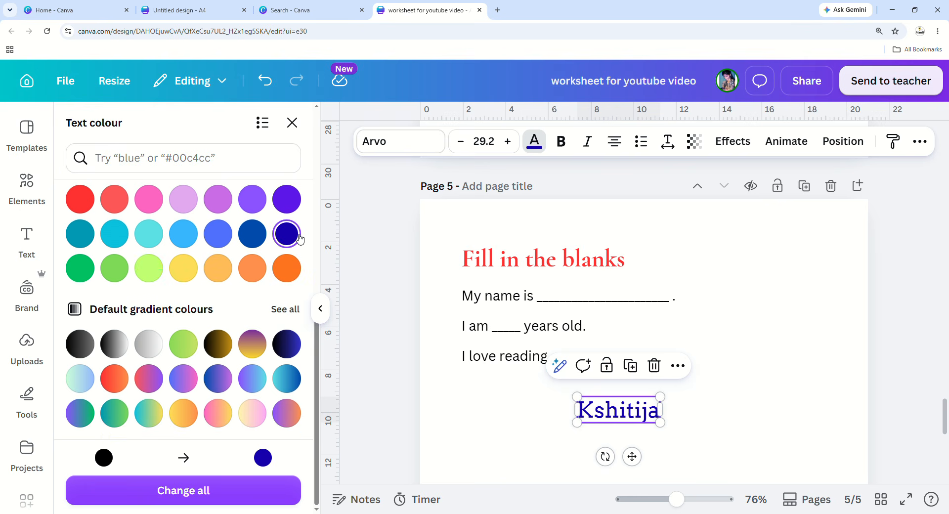
pyautogui.click(301, 210)
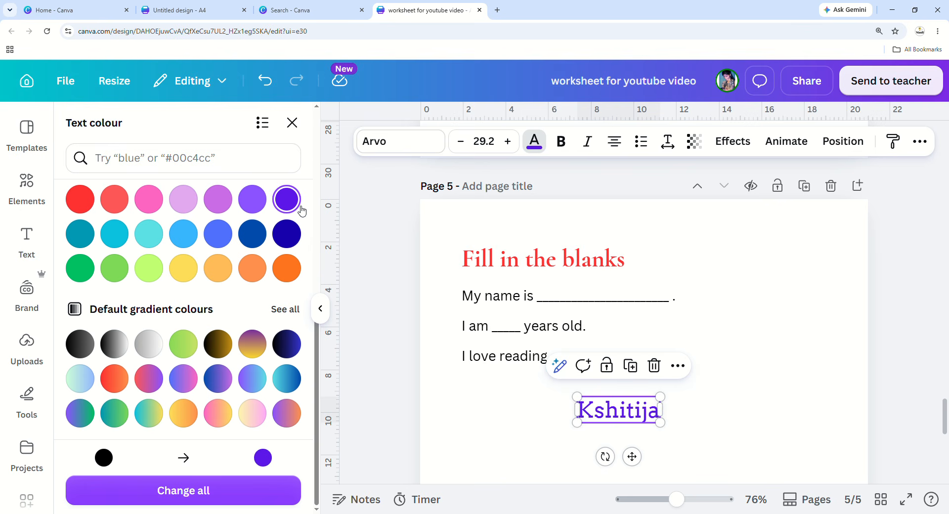
# Make the name text bold, italic and left-aligned.
pyautogui.click(567, 146)
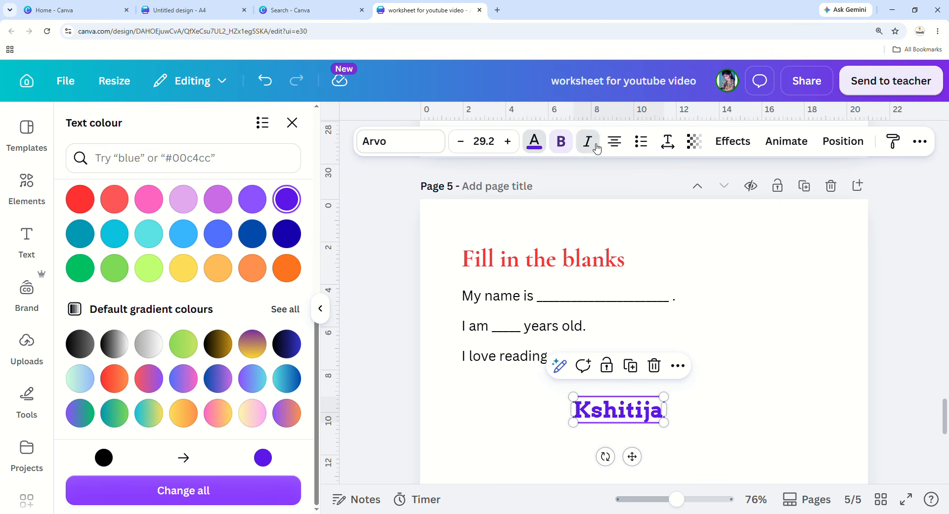
pyautogui.click(588, 144)
pyautogui.click(615, 143)
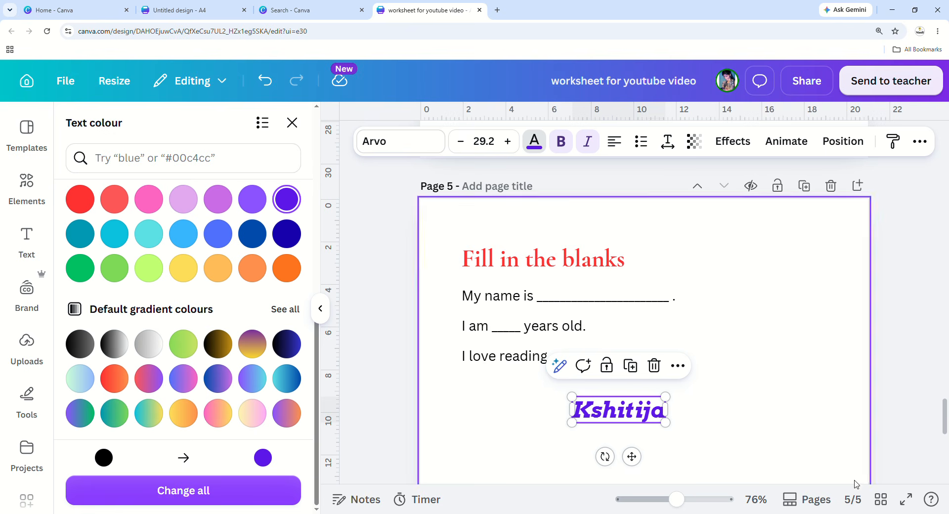
pyautogui.click(749, 431)
pyautogui.click(625, 424)
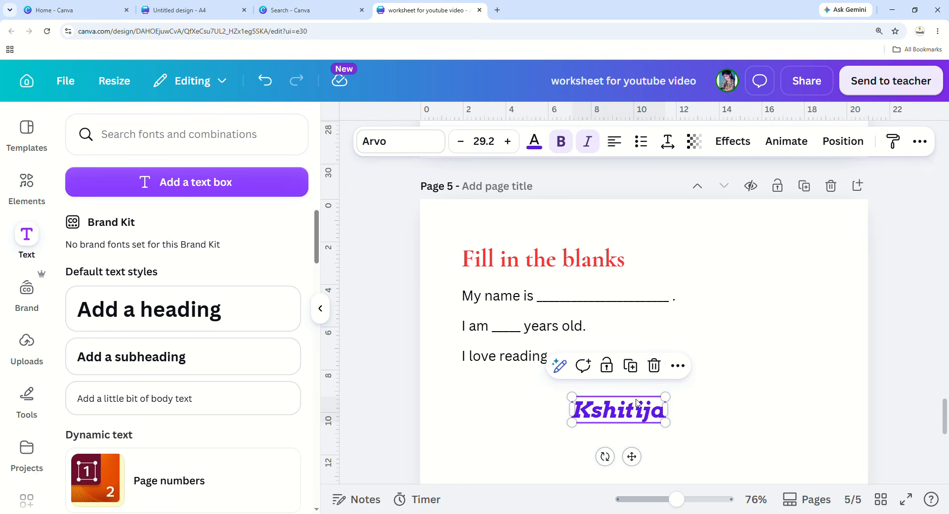
# Delete the name text from page 5.
pyautogui.click(662, 369)
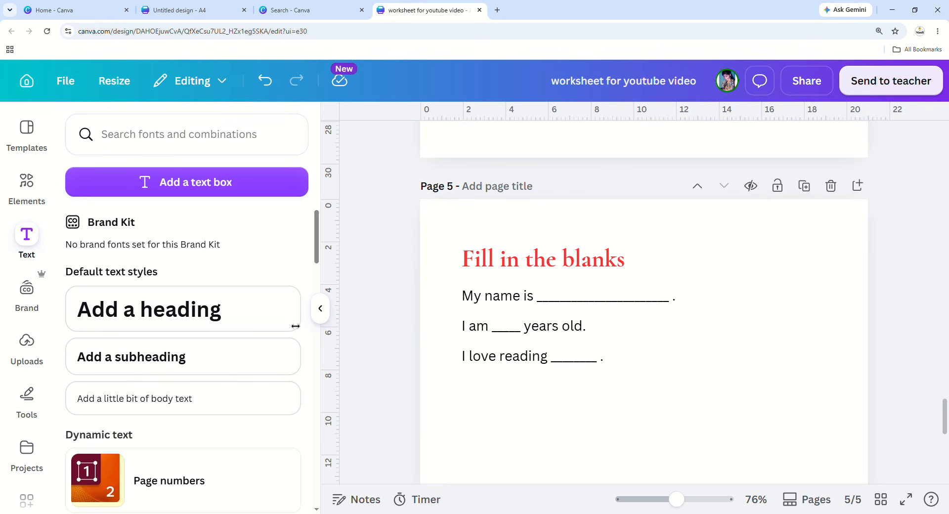
pyautogui.scroll(4, 428, 311)
pyautogui.scroll(20, 430, 308)
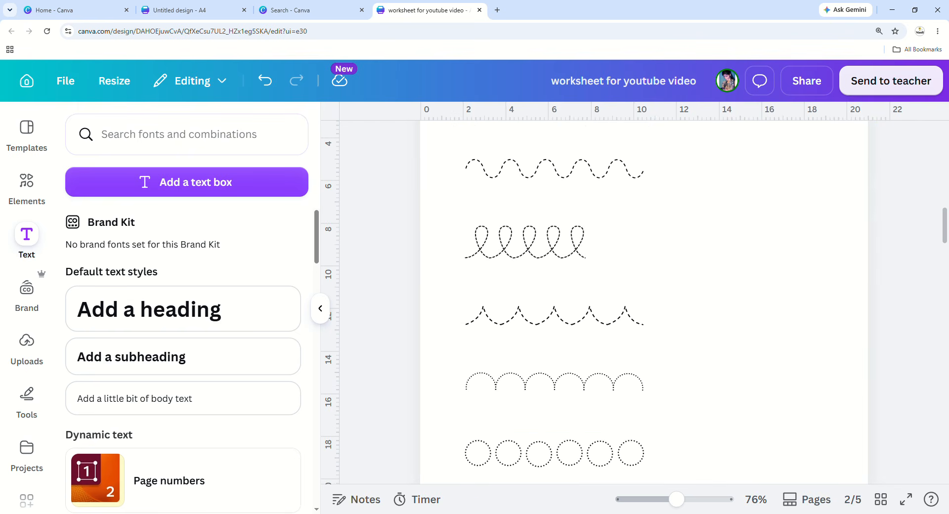
# Zoom out to review all five pages, then zoom back in on page 5.
pyautogui.moveTo(678, 500); pyautogui.dragTo(647, 499)
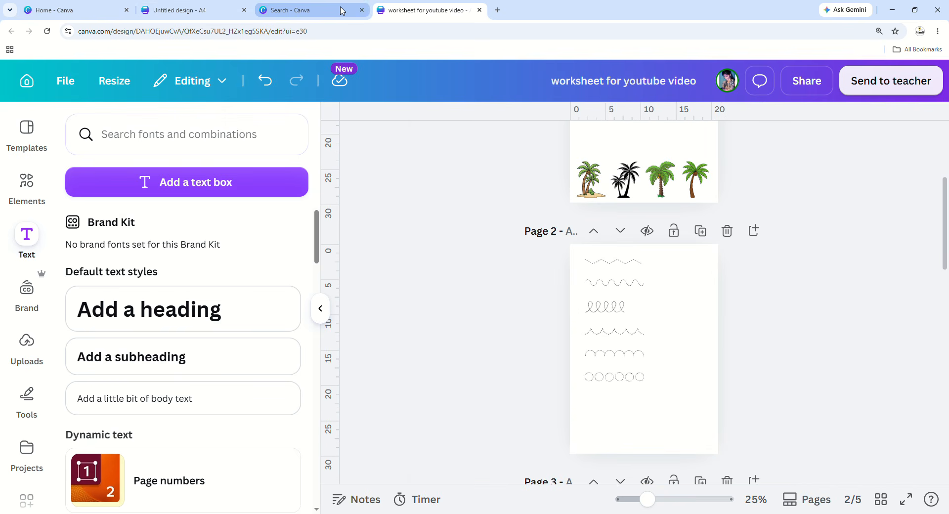
pyautogui.scroll(-3, 602, 402)
pyautogui.scroll(-9, 661, 390)
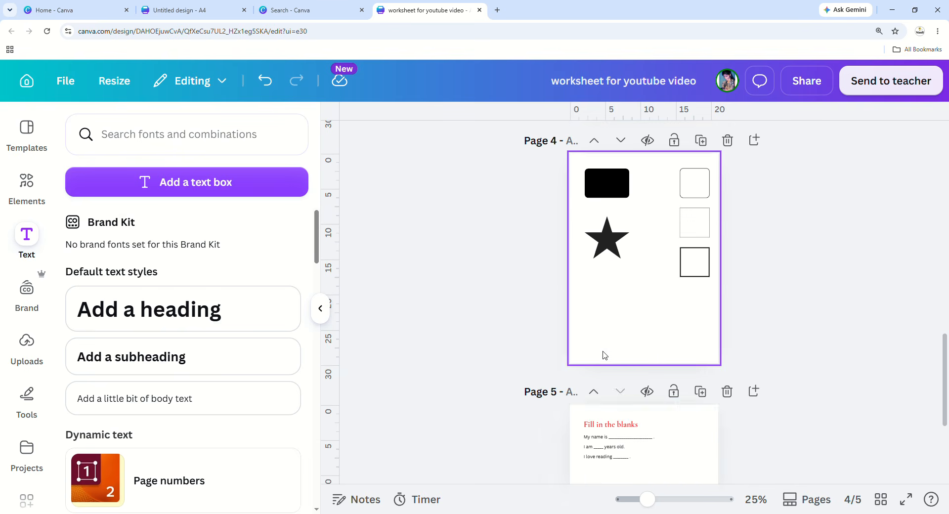
pyautogui.scroll(-5, 606, 358)
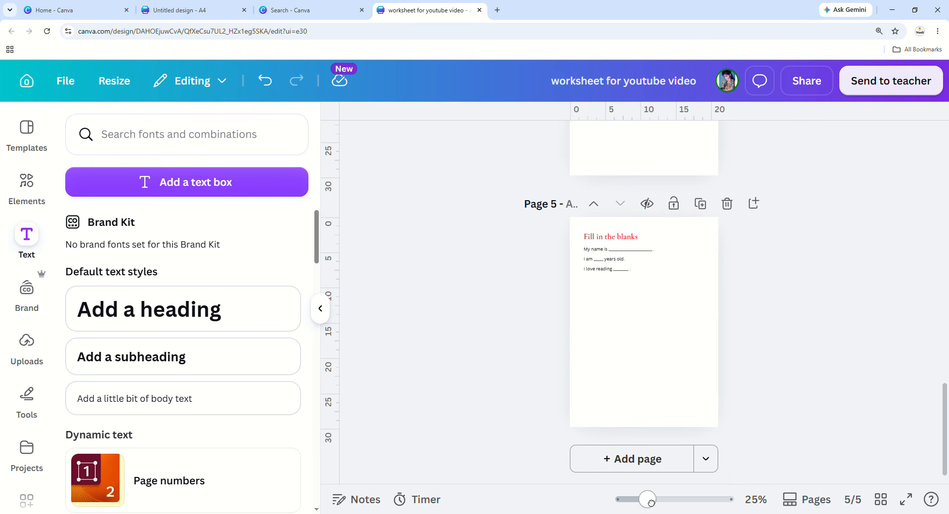
pyautogui.moveTo(650, 499); pyautogui.dragTo(657, 500)
pyautogui.scroll(6, 618, 395)
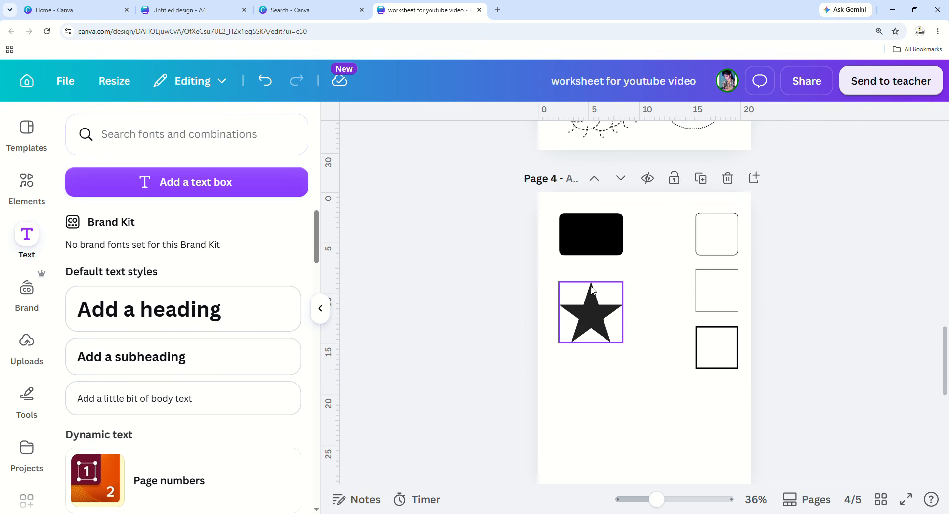
pyautogui.scroll(-6, 593, 291)
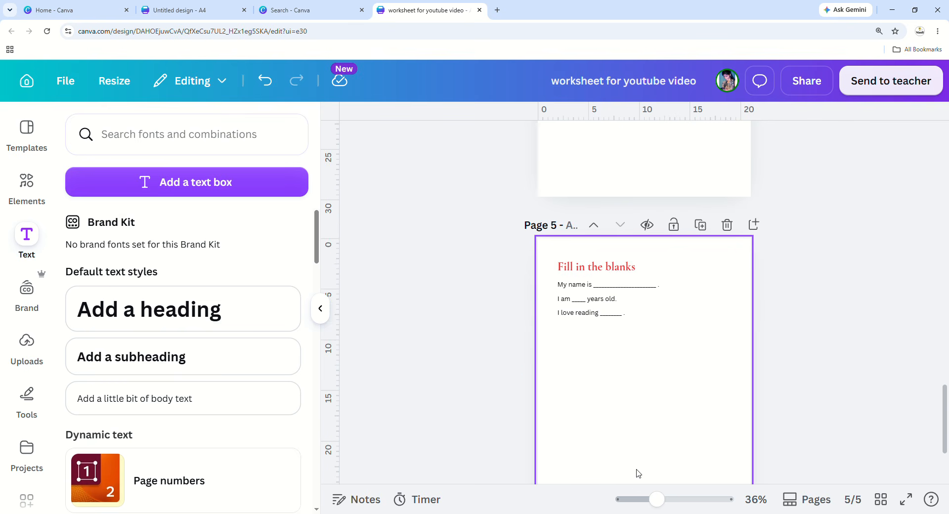
pyautogui.moveTo(657, 500); pyautogui.dragTo(674, 499)
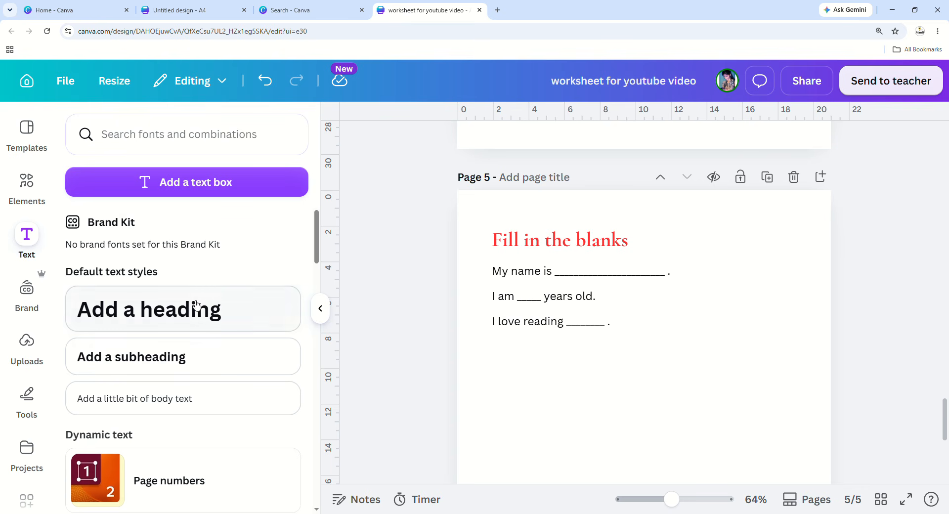
pyautogui.click(584, 387)
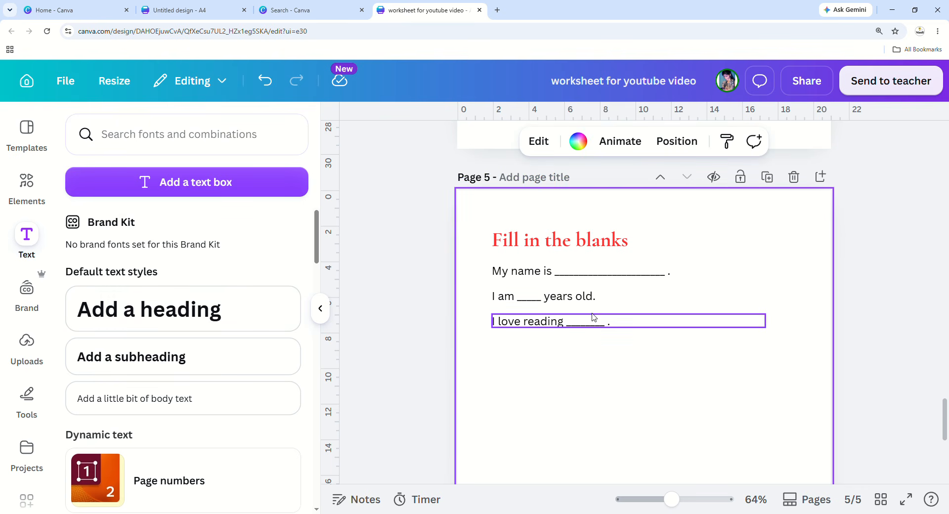
pyautogui.scroll(20, 594, 317)
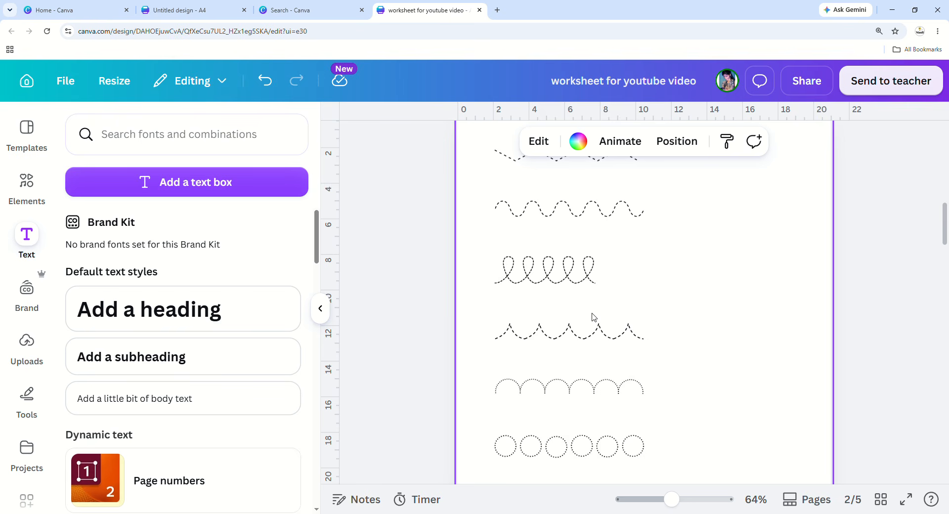
pyautogui.scroll(8, 505, 323)
pyautogui.scroll(-6, 505, 324)
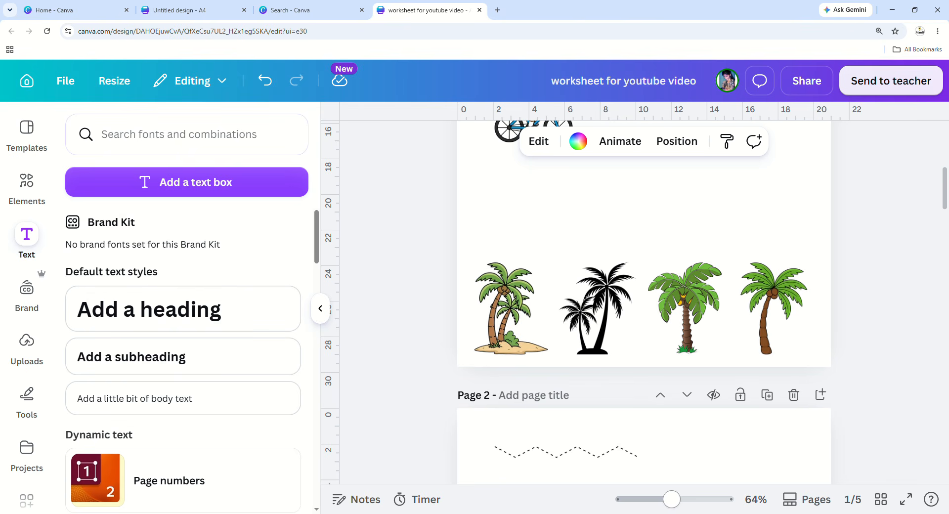
pyautogui.scroll(-5, 628, 324)
pyautogui.scroll(-20, 629, 325)
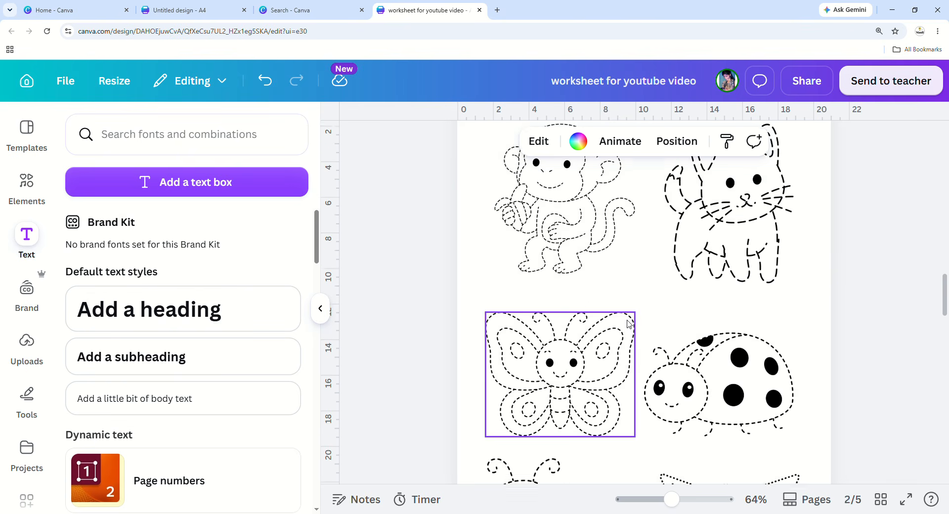
pyautogui.scroll(-3, 629, 324)
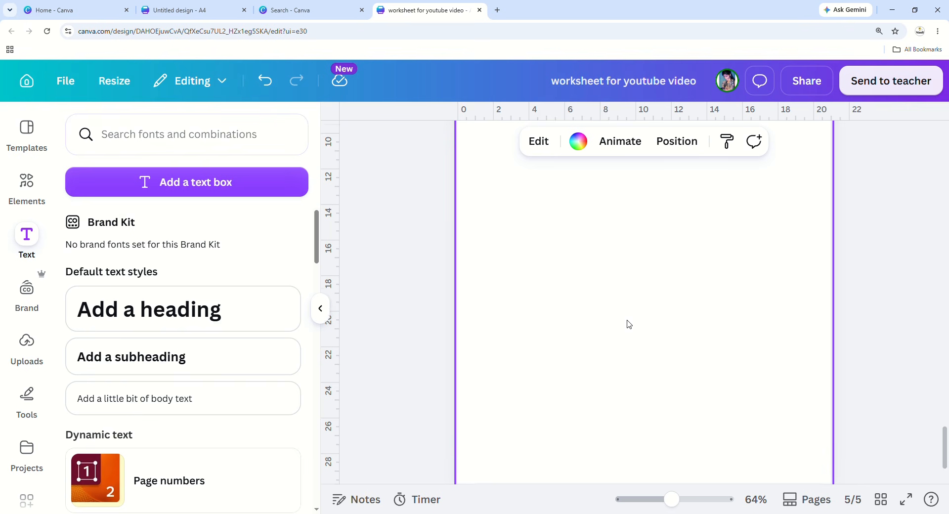
pyautogui.click(562, 225)
pyautogui.click(640, 185)
pyautogui.moveTo(649, 271); pyautogui.dragTo(632, 387)
pyautogui.hotkey('ctrl', 'a')
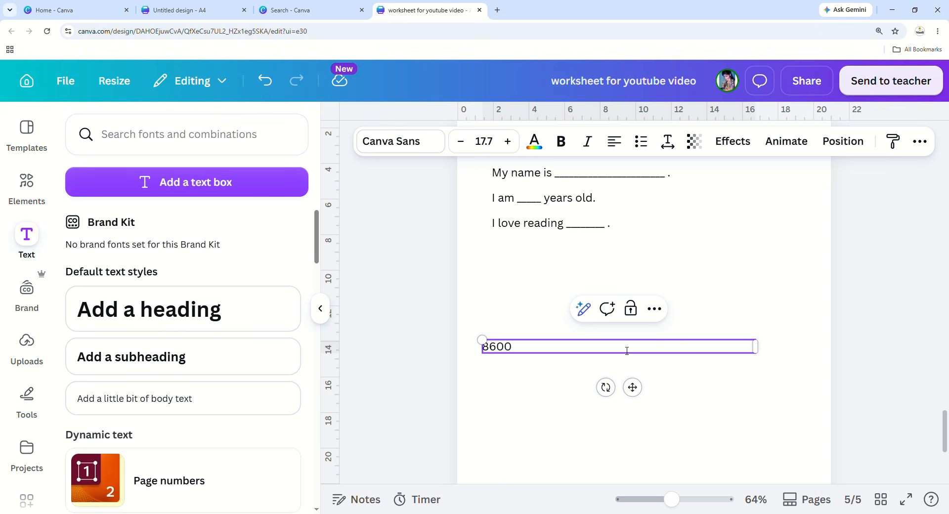
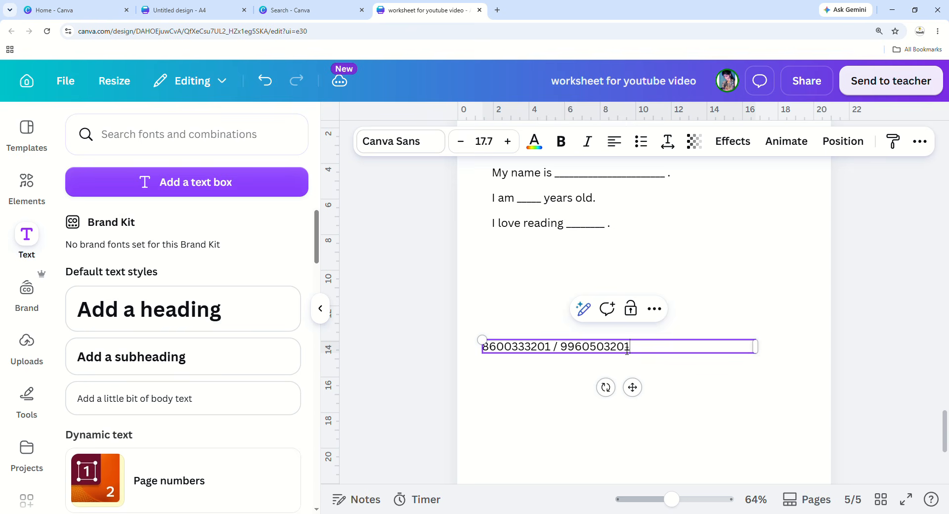
pyautogui.click(761, 360)
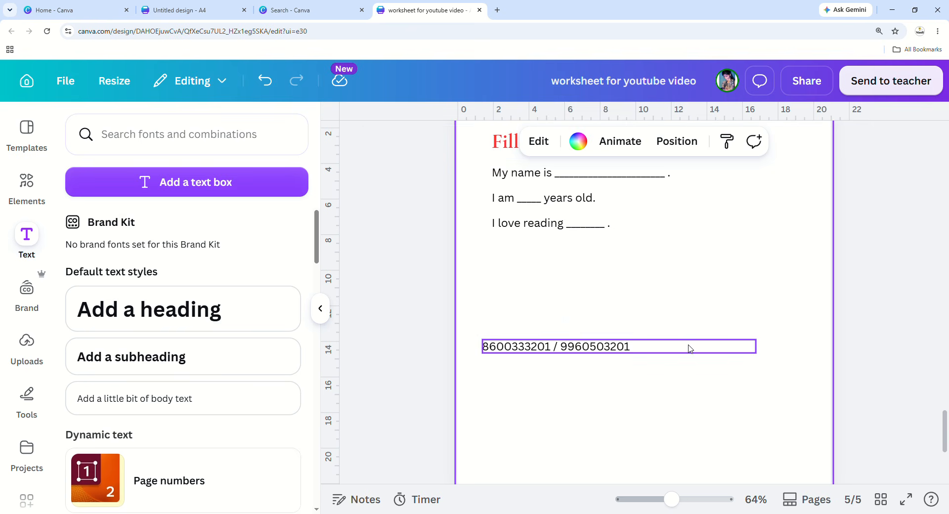
# Resize the phone-number box to size-36 text and collapse the side panel.
pyautogui.click(717, 348)
pyautogui.moveTo(756, 347); pyautogui.dragTo(798, 460)
pyautogui.click(797, 461)
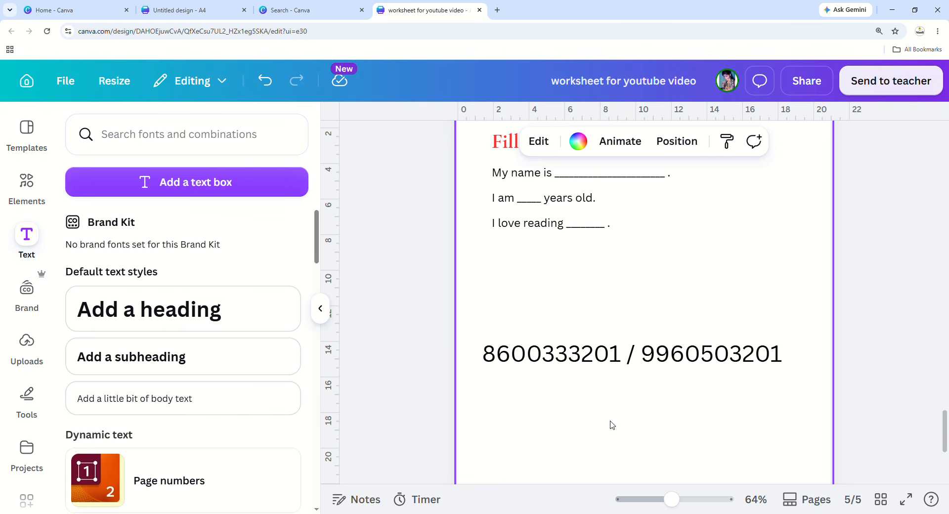
pyautogui.click(608, 363)
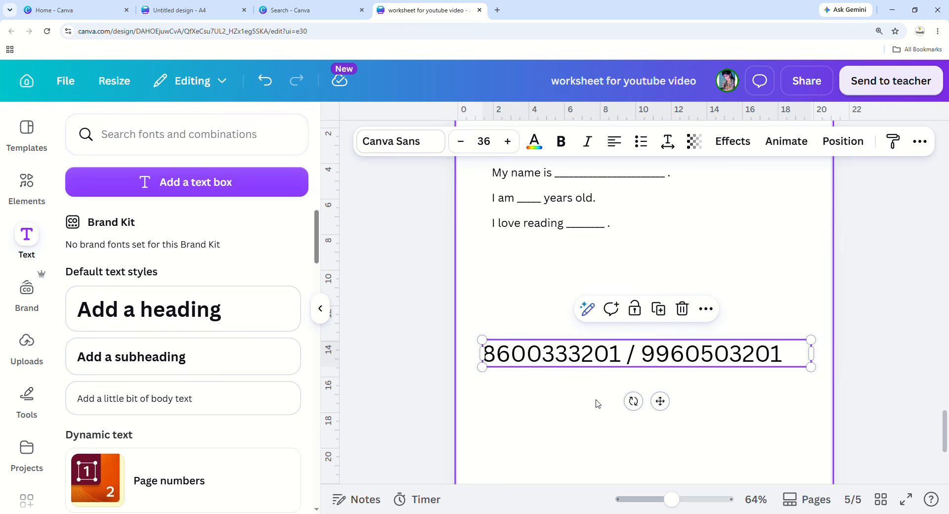
pyautogui.click(597, 403)
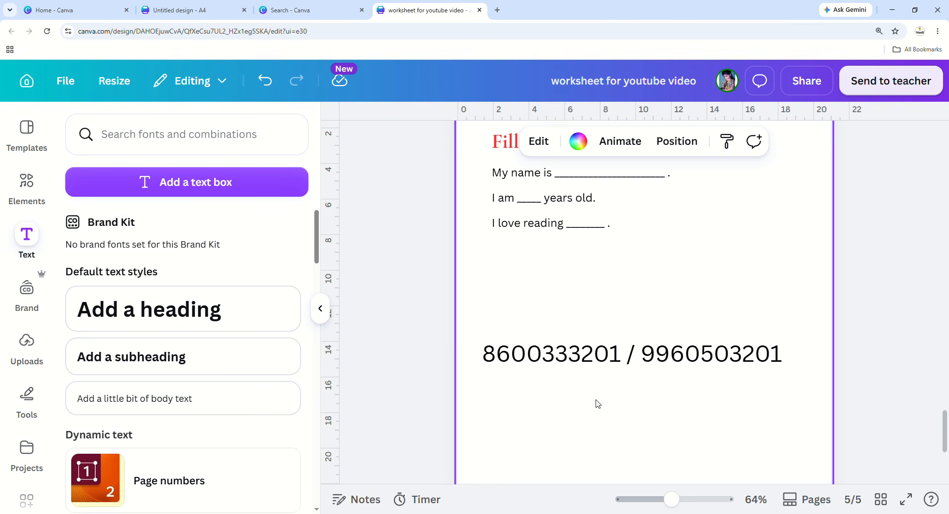
pyautogui.click(322, 310)
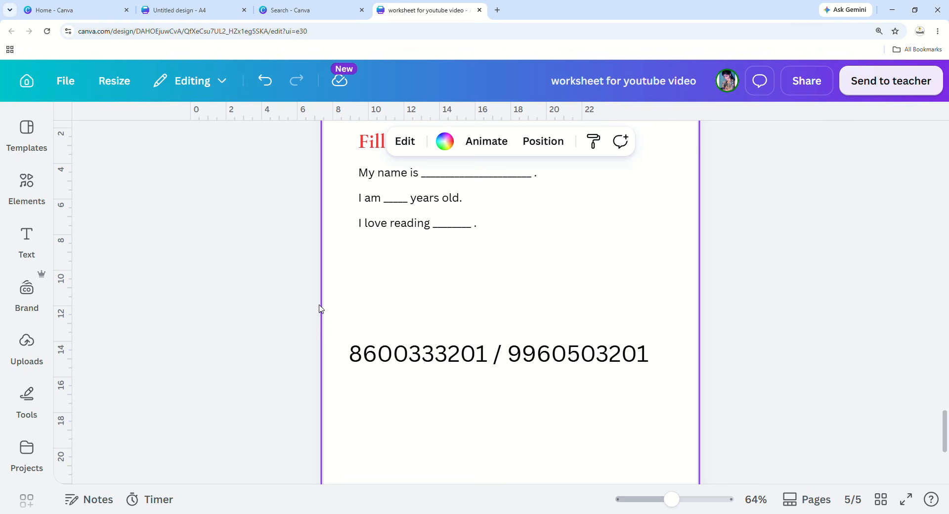